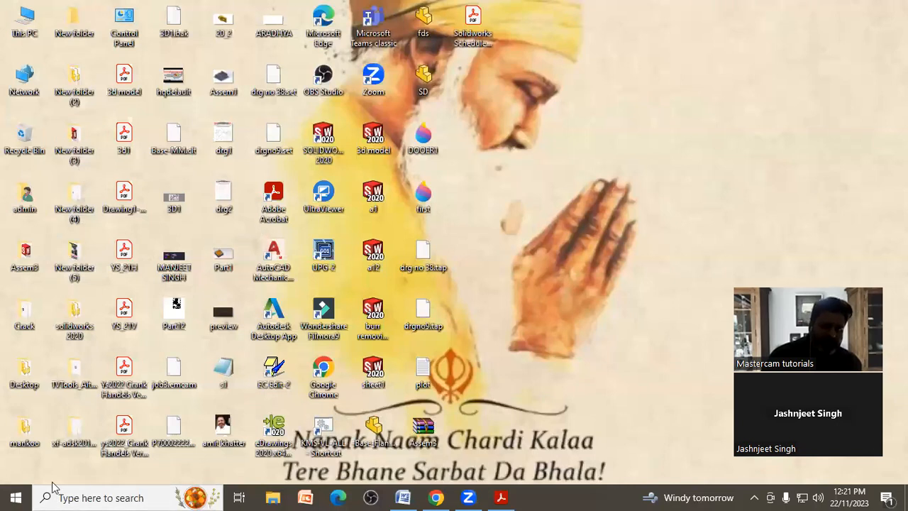
Step: Launch SOLIDWORKS 2020 from the desktop and create a new part document
right_click(321, 155)
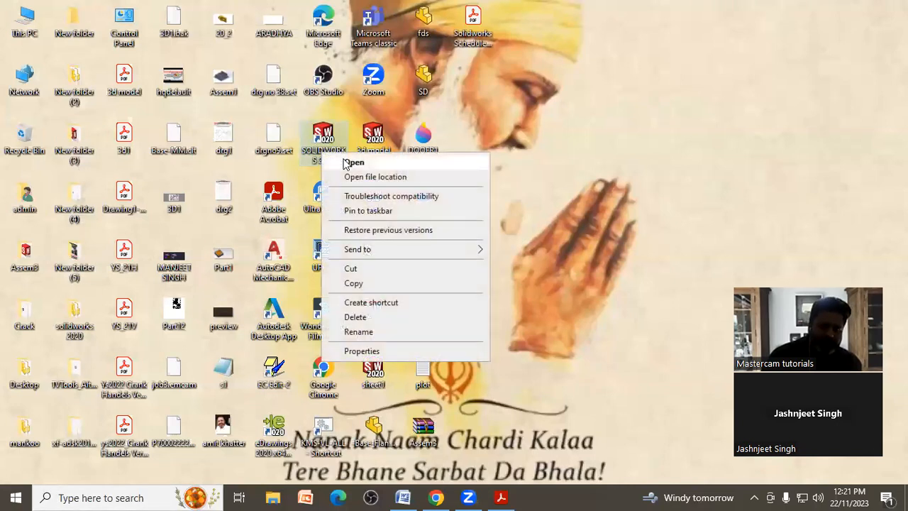
click(367, 166)
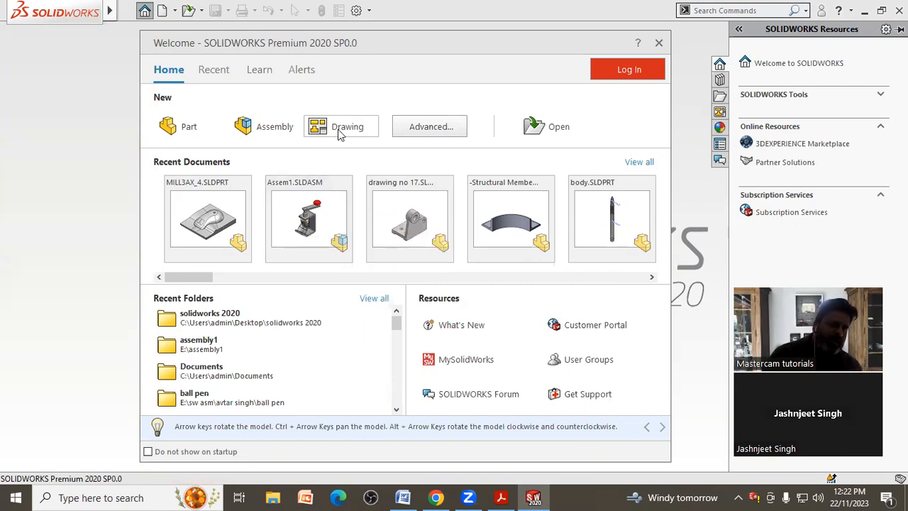
scroll(410, 220, down, 4)
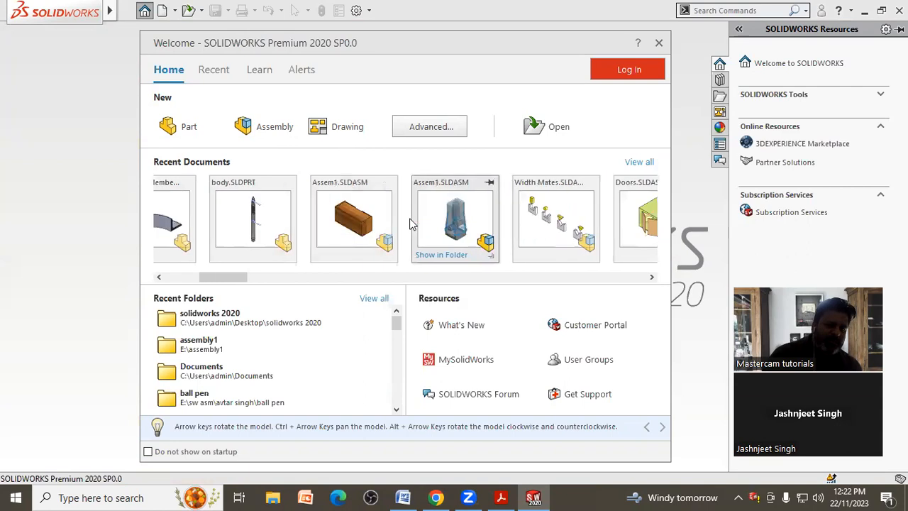
scroll(409, 224, down, 8)
scroll(409, 224, down, 3)
scroll(426, 226, up, 6)
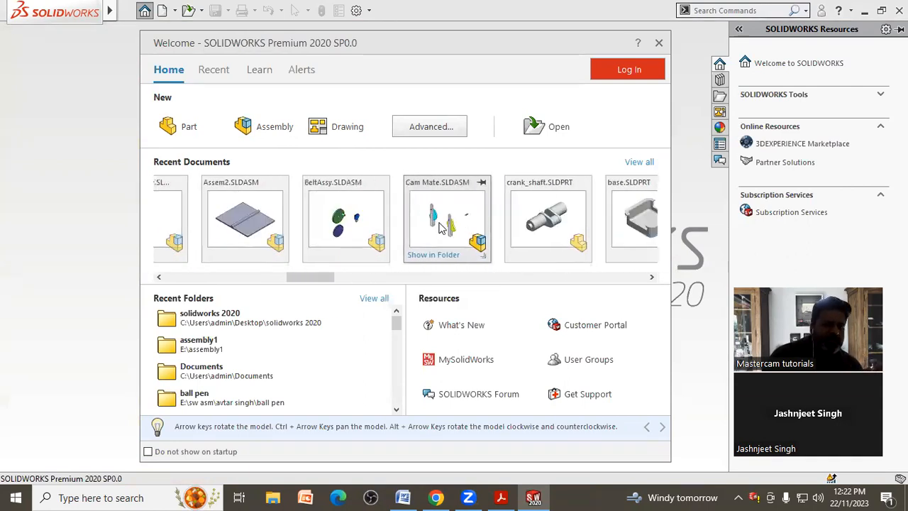
scroll(440, 227, up, 3)
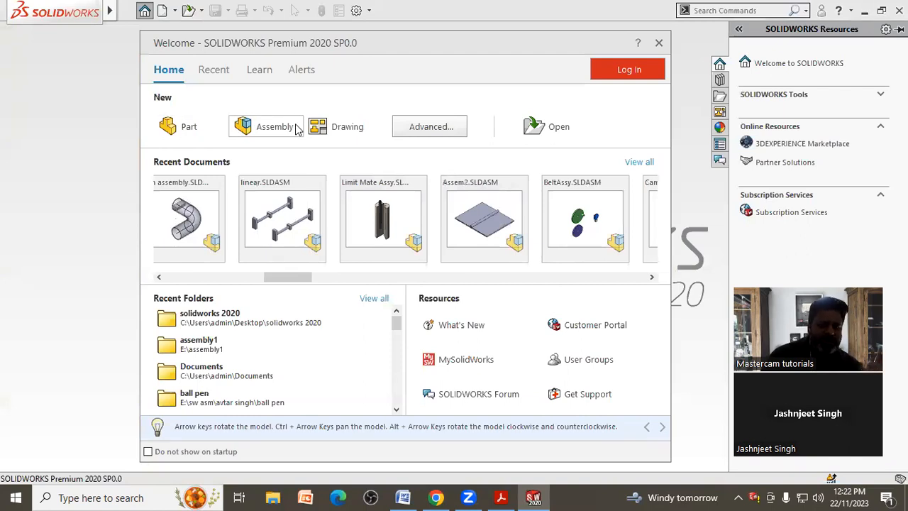
click(186, 134)
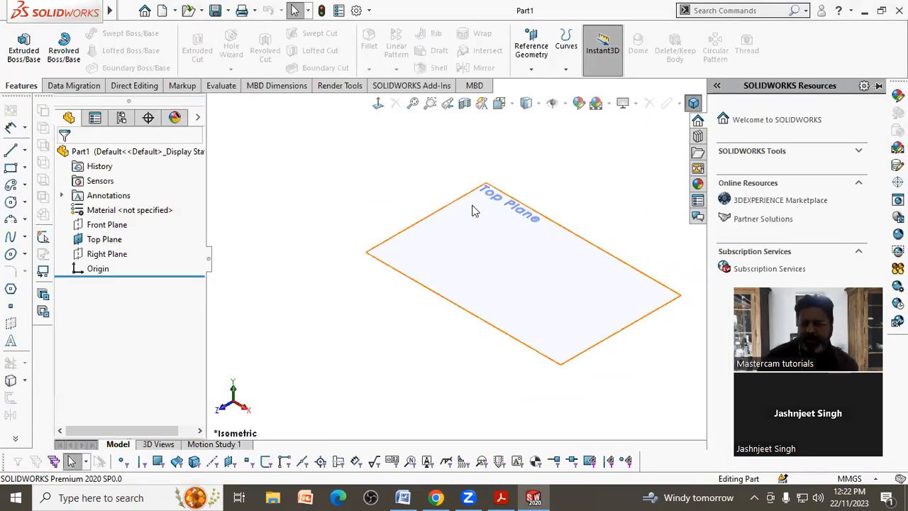
Step: Switch the document units back and forth between IPS (inch, pound, second) and MMGS (millimeter, gram, second), finishing on MMGS
drag(830, 282, 830, 100)
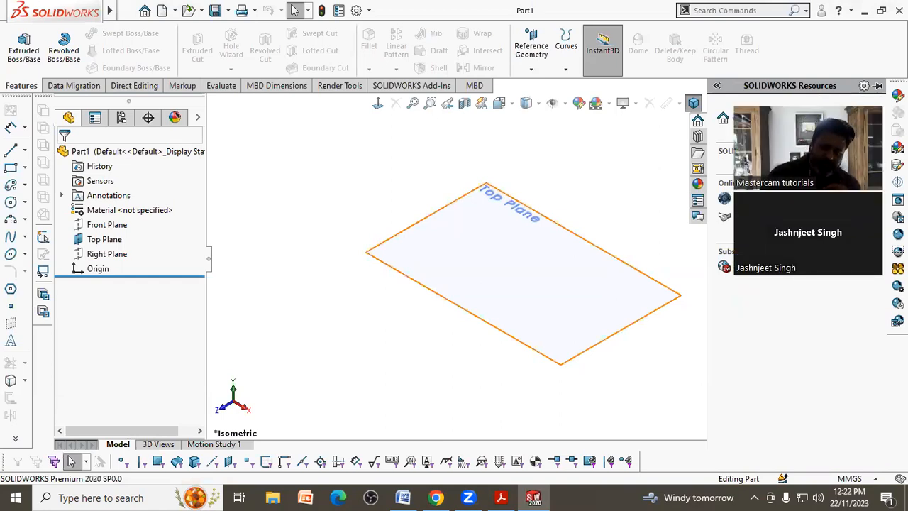
click(855, 479)
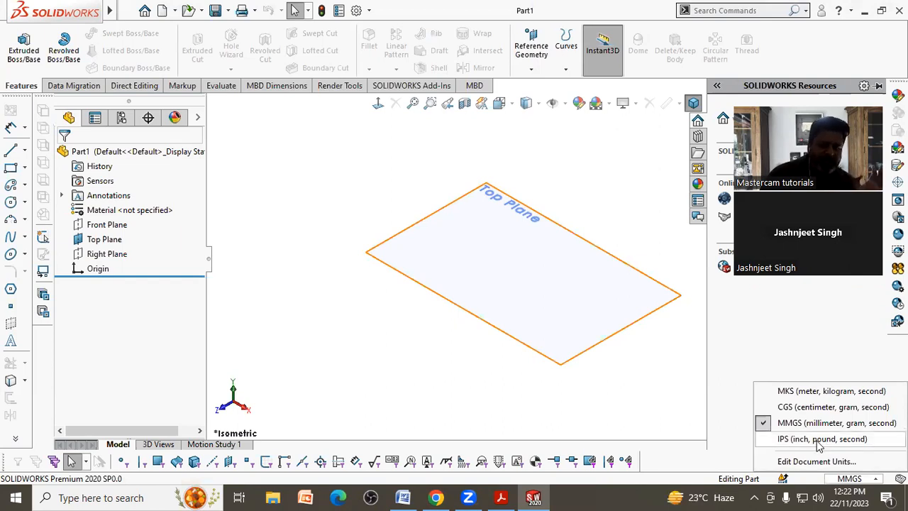
click(821, 440)
click(849, 479)
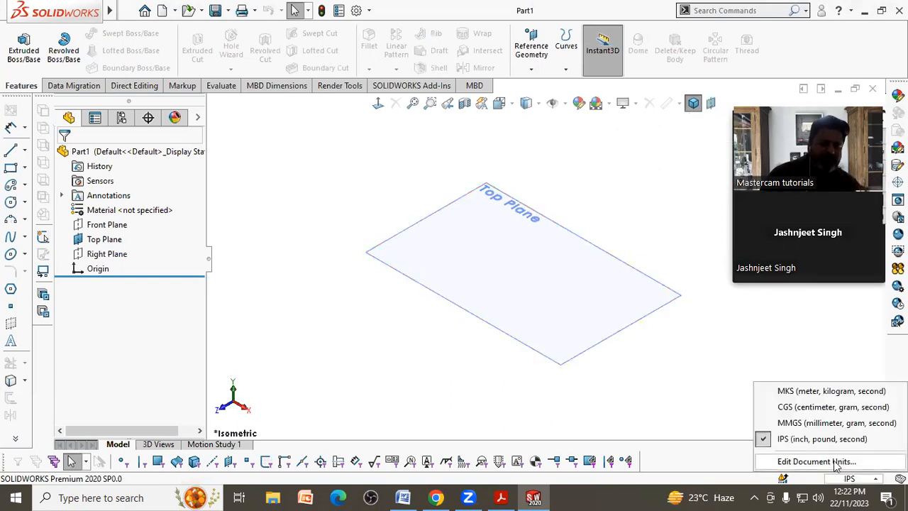
click(810, 429)
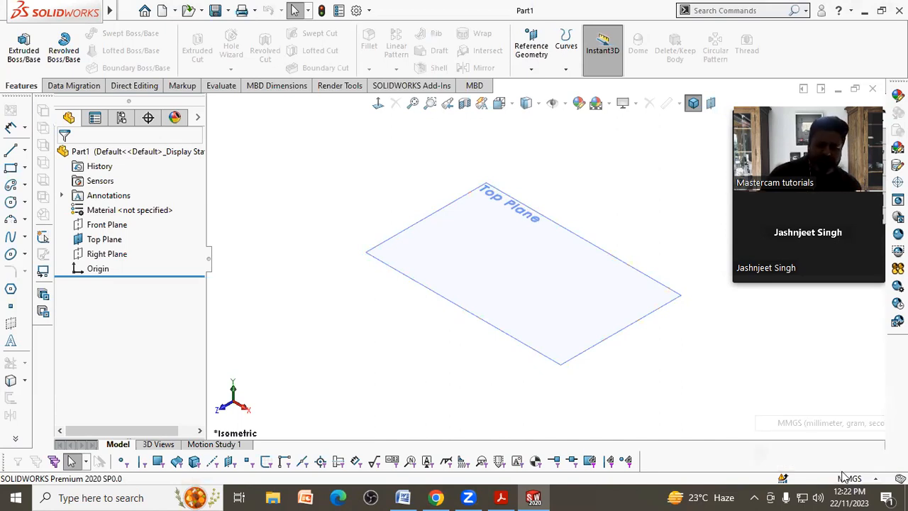
click(848, 478)
click(831, 441)
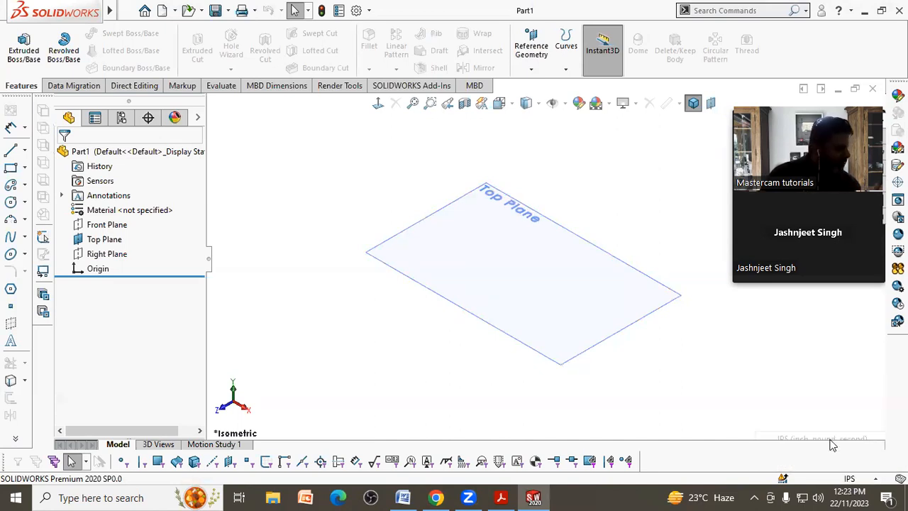
click(849, 479)
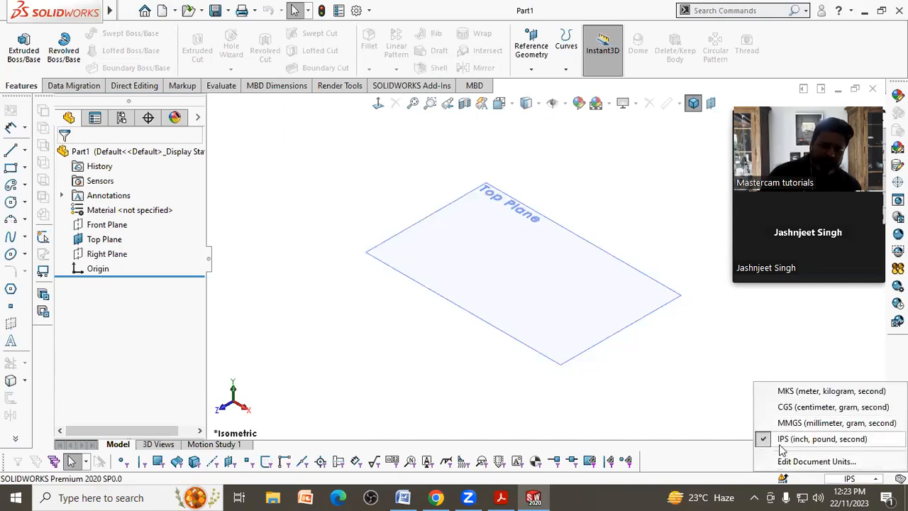
click(849, 479)
click(811, 424)
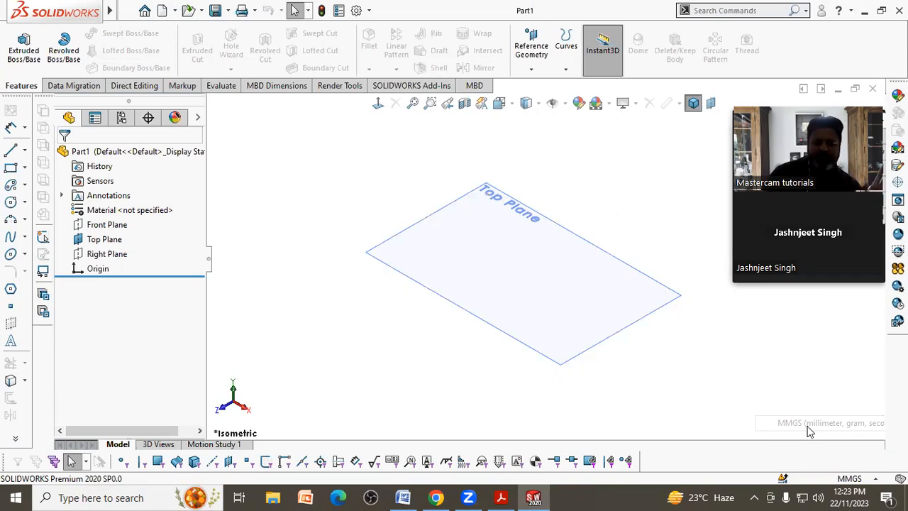
click(839, 481)
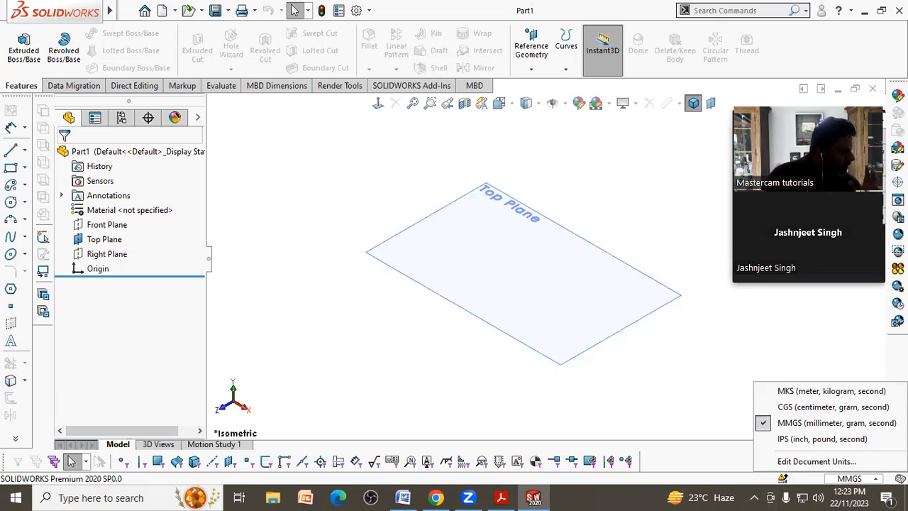
click(775, 309)
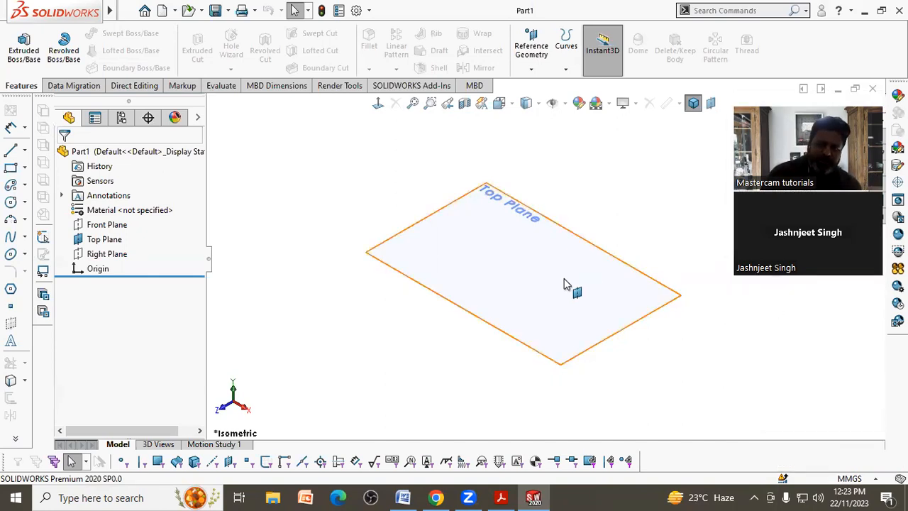
Step: Examine the orientation of the Right, Top and Front planes by highlighting them one at a time
scroll(399, 329, down, 4)
scroll(546, 262, up, 7)
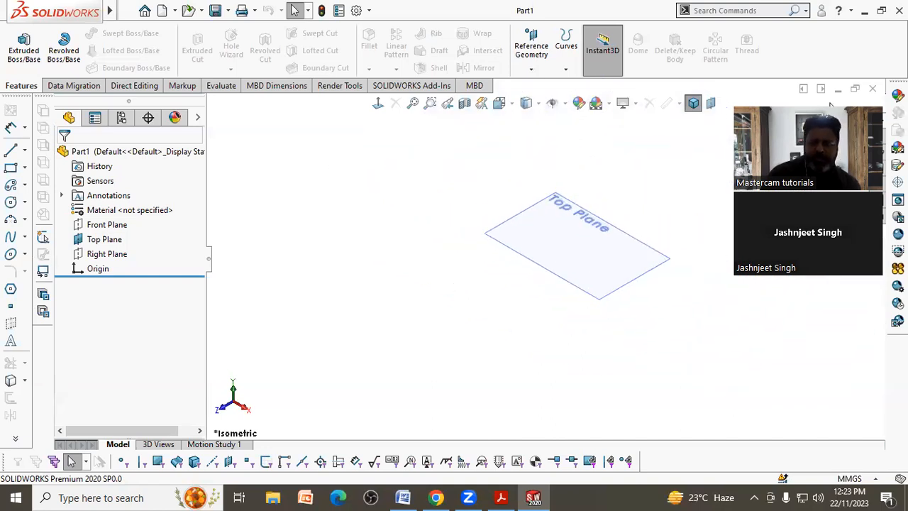
drag(831, 113, 820, 261)
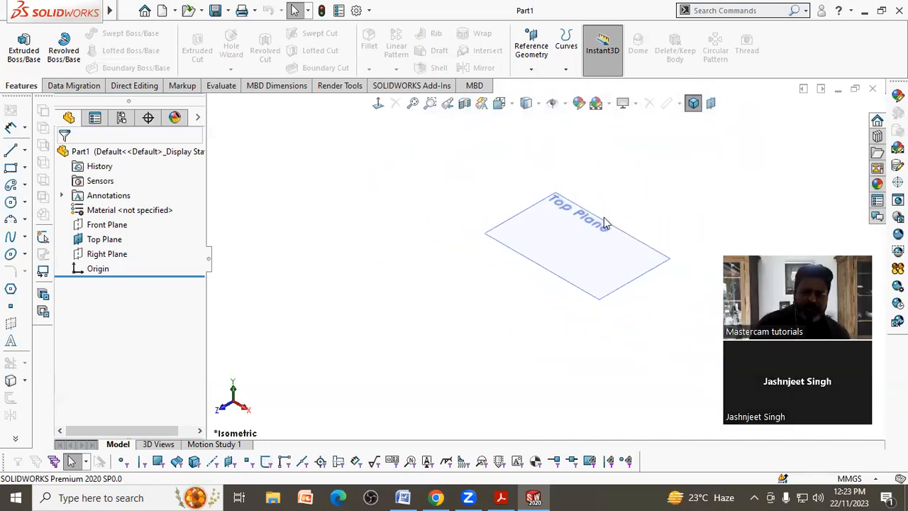
scroll(619, 278, down, 1)
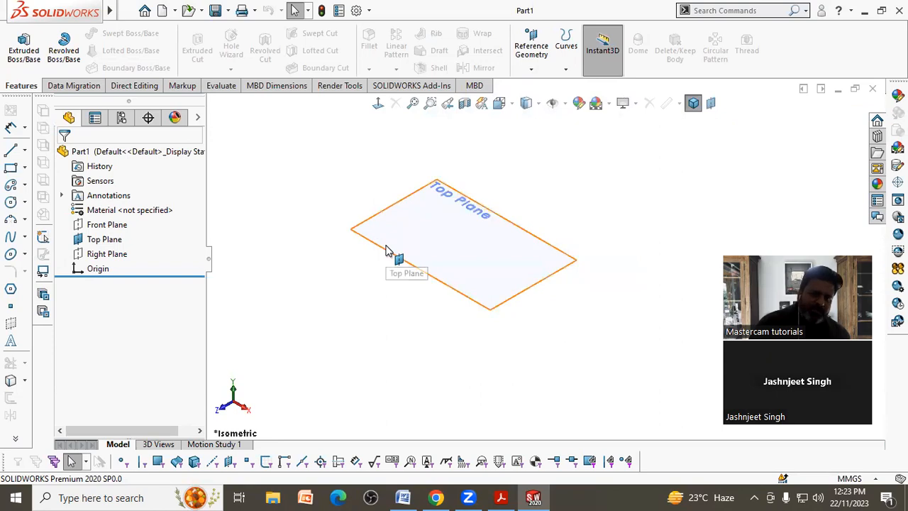
click(117, 240)
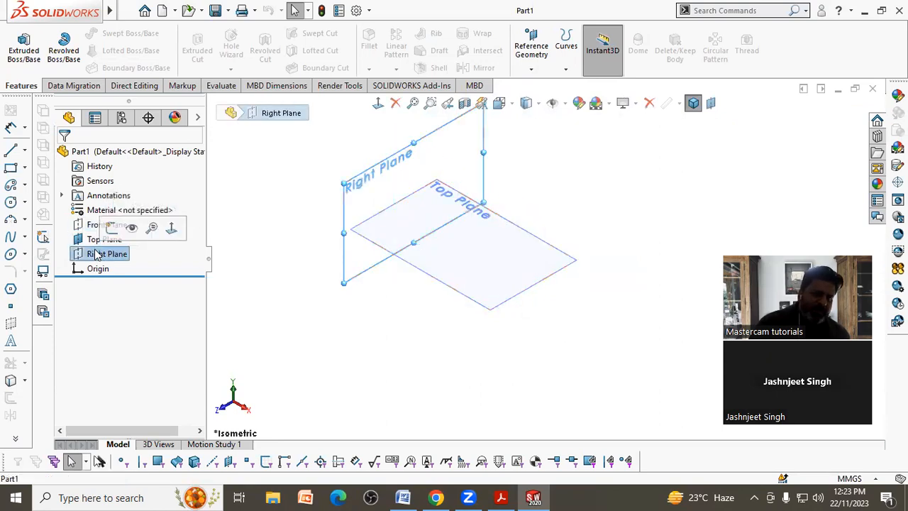
click(85, 240)
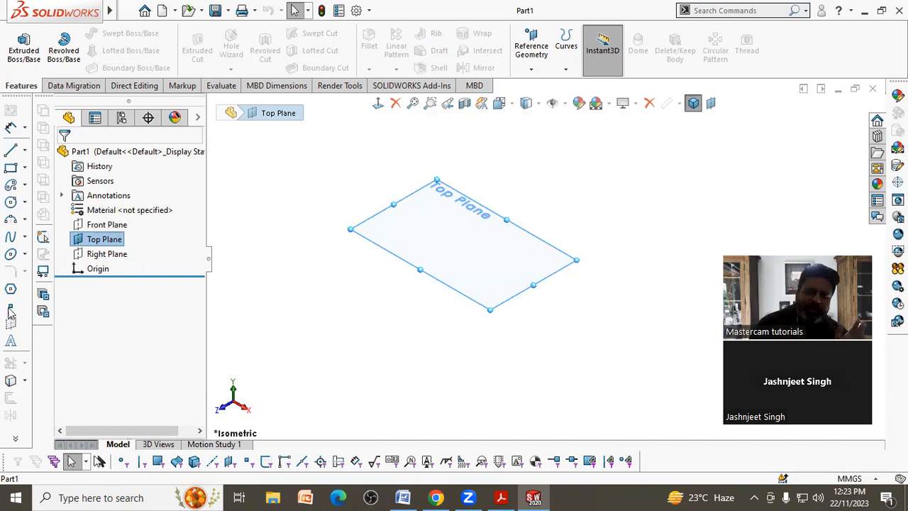
click(102, 224)
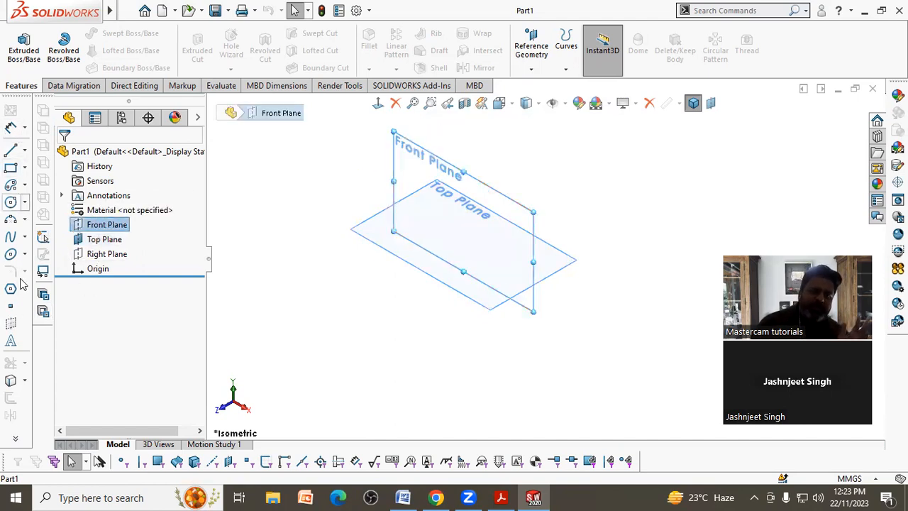
click(259, 256)
scroll(345, 258, up, 4)
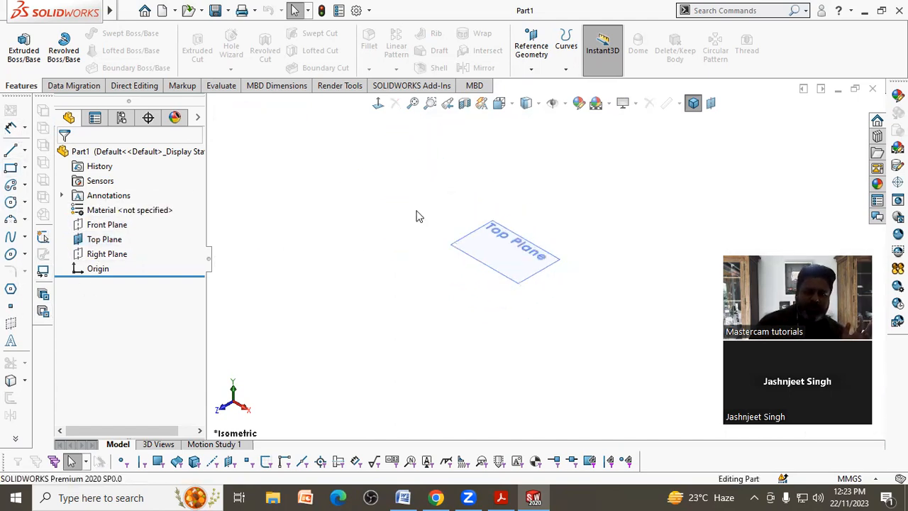
click(117, 239)
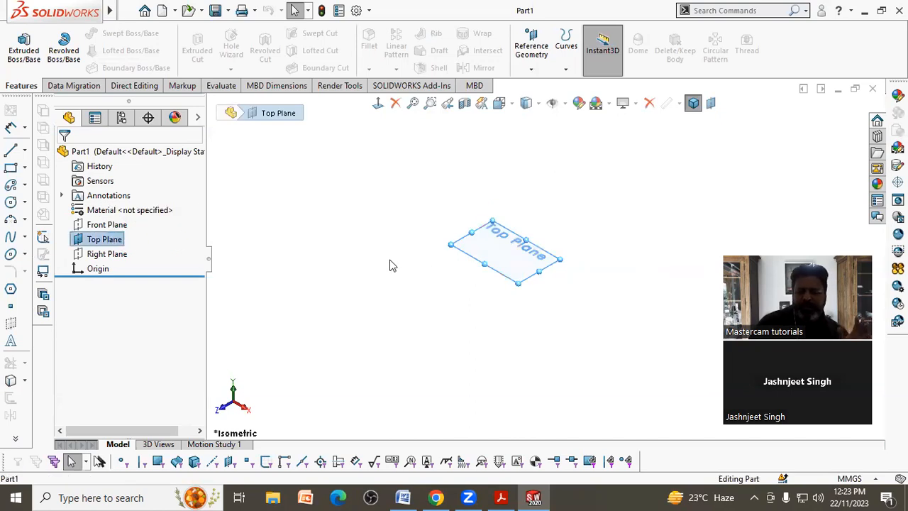
scroll(435, 261, down, 2)
scroll(602, 232, down, 3)
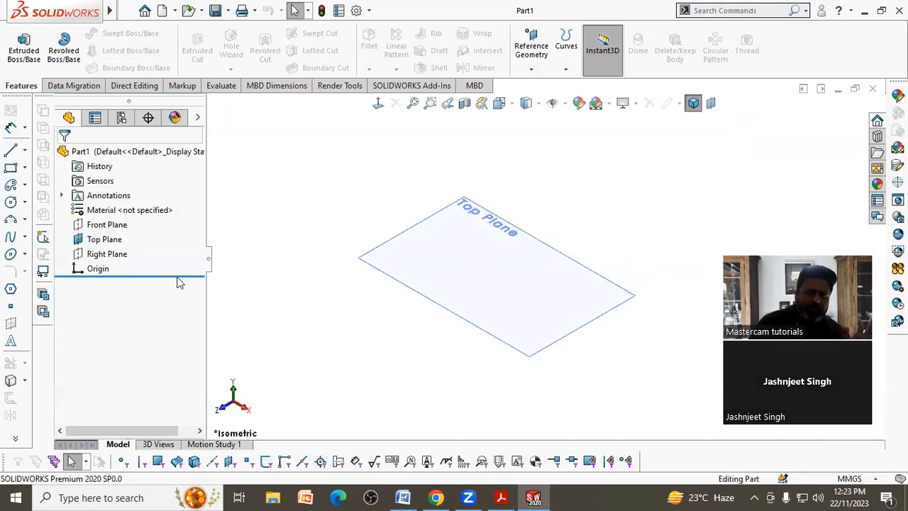
Step: Hide the Top Plane and show it again, toggling its visibility off and on twice
click(104, 242)
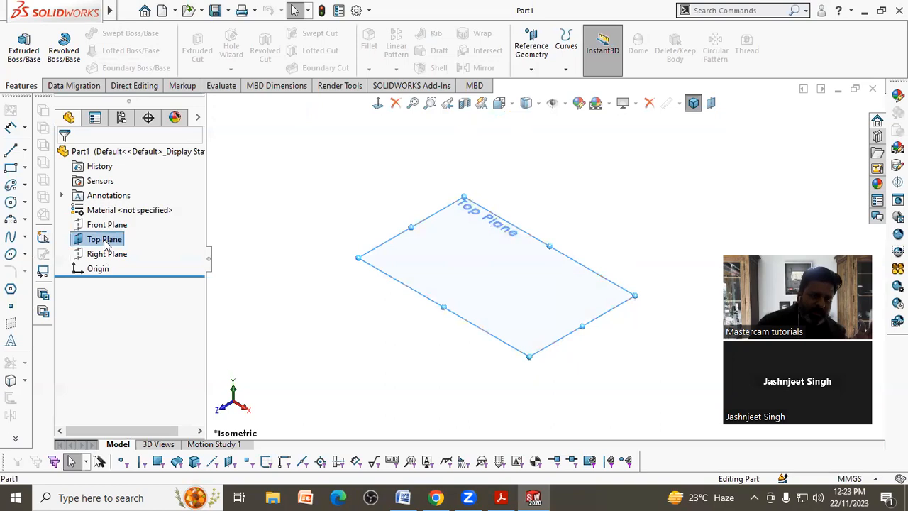
right_click(105, 243)
click(137, 221)
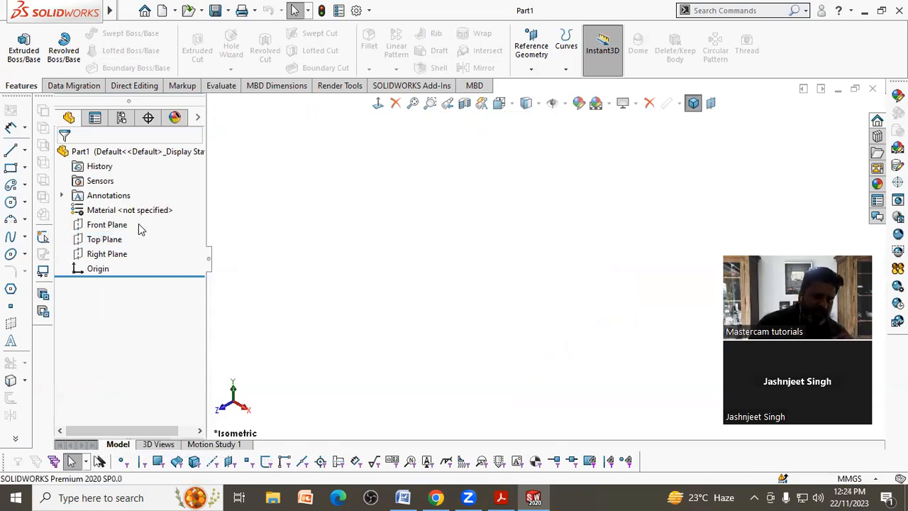
click(113, 241)
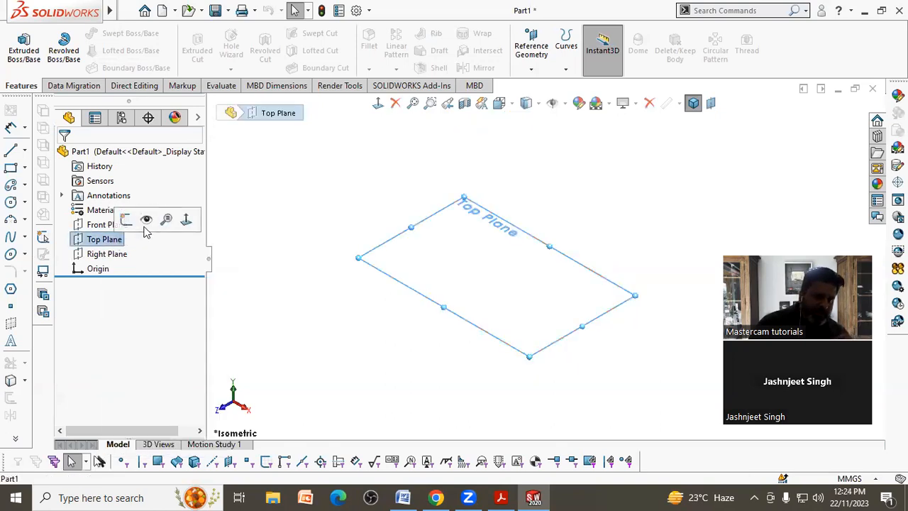
click(146, 219)
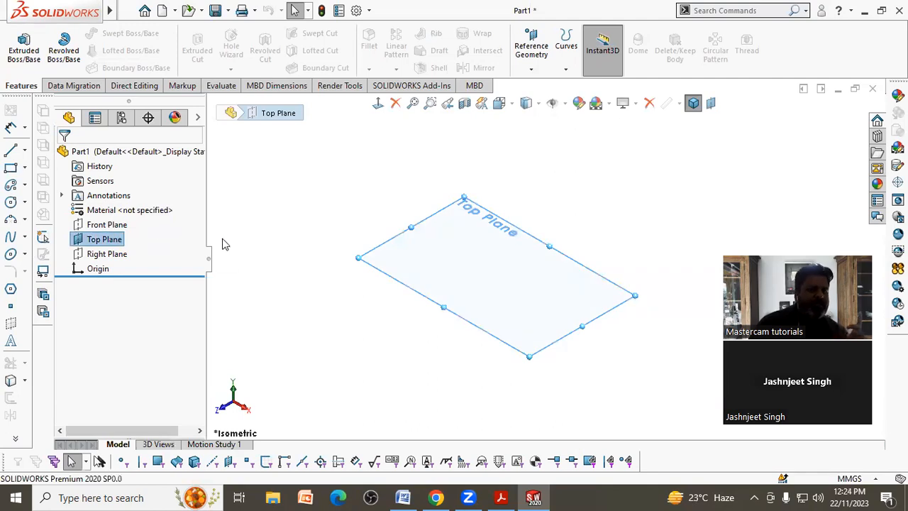
click(335, 239)
click(131, 241)
click(149, 222)
click(100, 239)
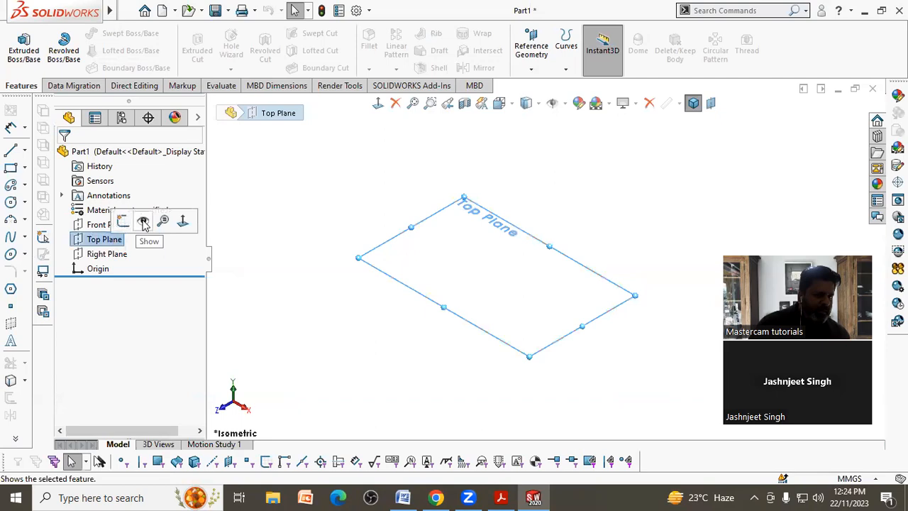
click(144, 222)
Step: Show the Front Plane and the Right Plane in the graphics area alongside the Top Plane
click(108, 225)
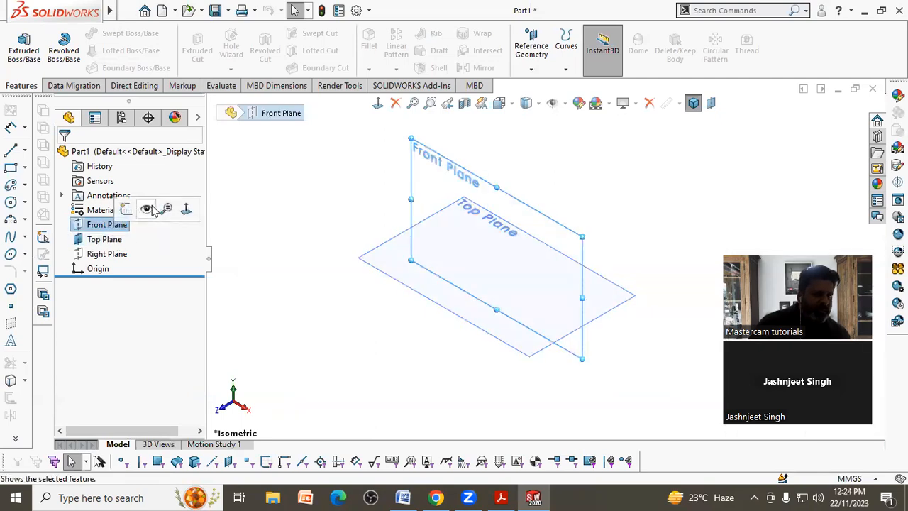
click(143, 206)
click(108, 254)
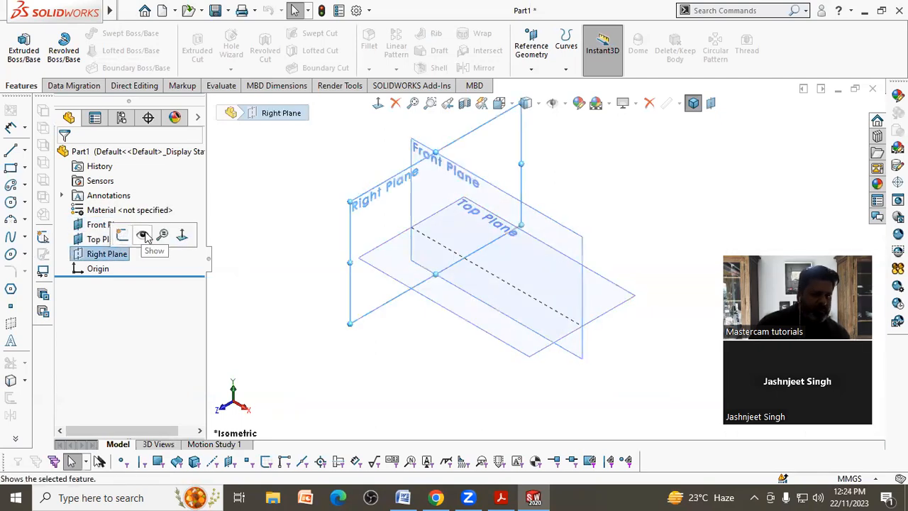
click(162, 235)
click(326, 293)
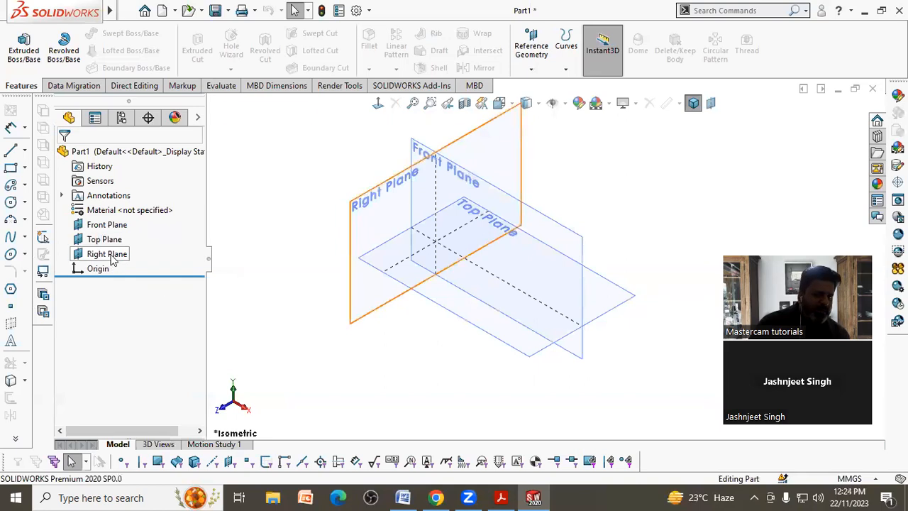
Step: Hide the Right, Top and Front planes so that no reference plane is displayed in the part
click(108, 254)
click(149, 238)
click(105, 239)
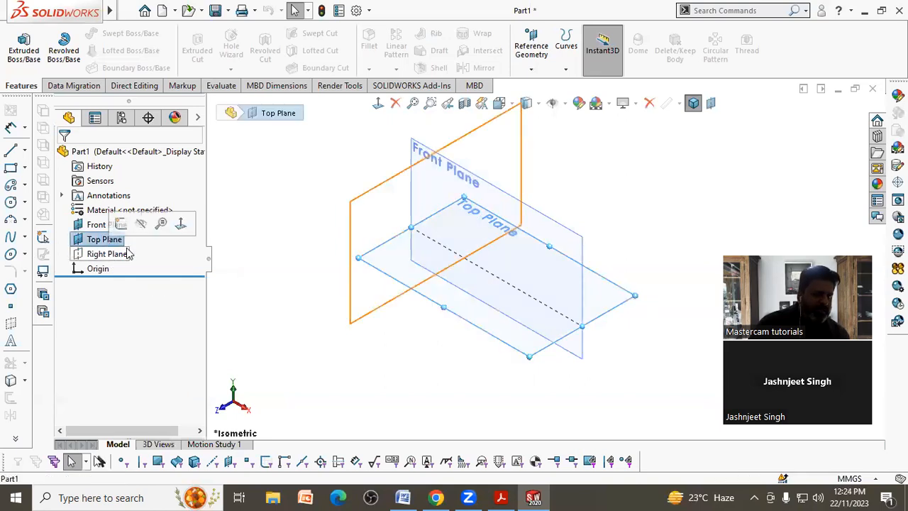
click(112, 224)
click(107, 224)
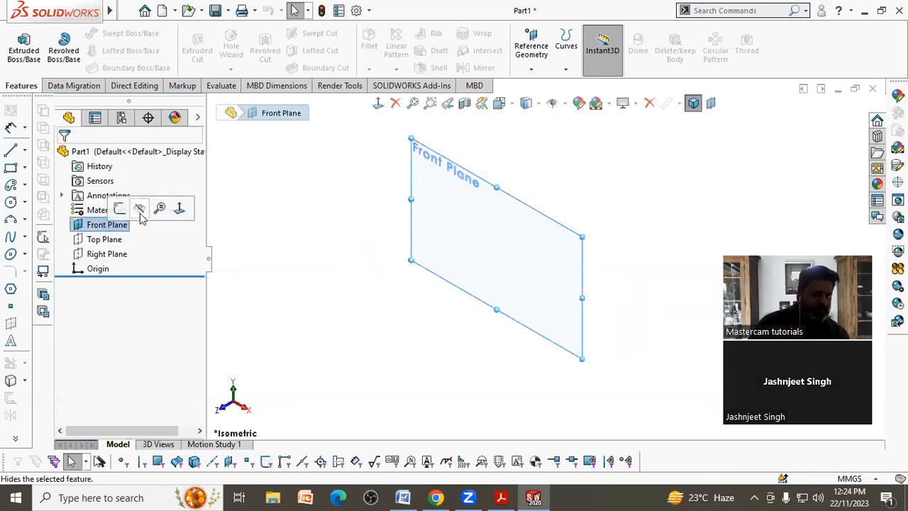
click(137, 207)
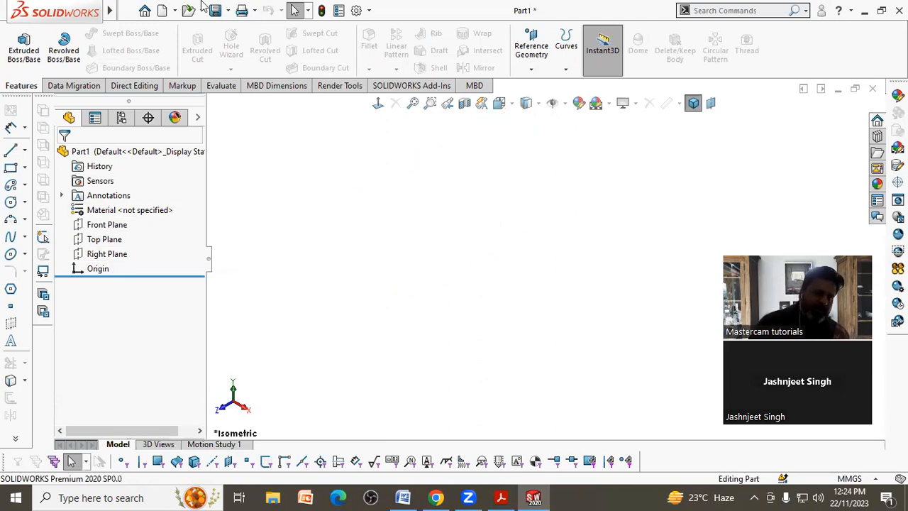
Step: Open the existing part drawing no 17 from the recent documents
click(184, 16)
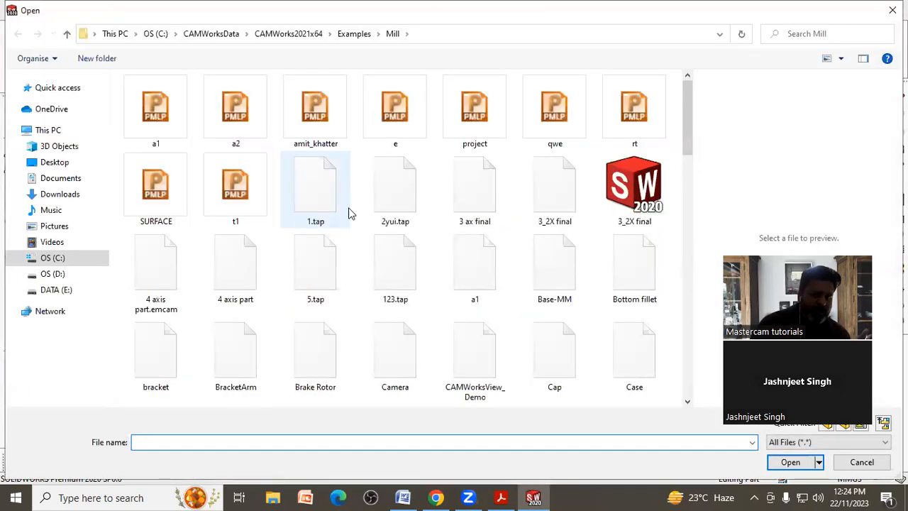
click(862, 462)
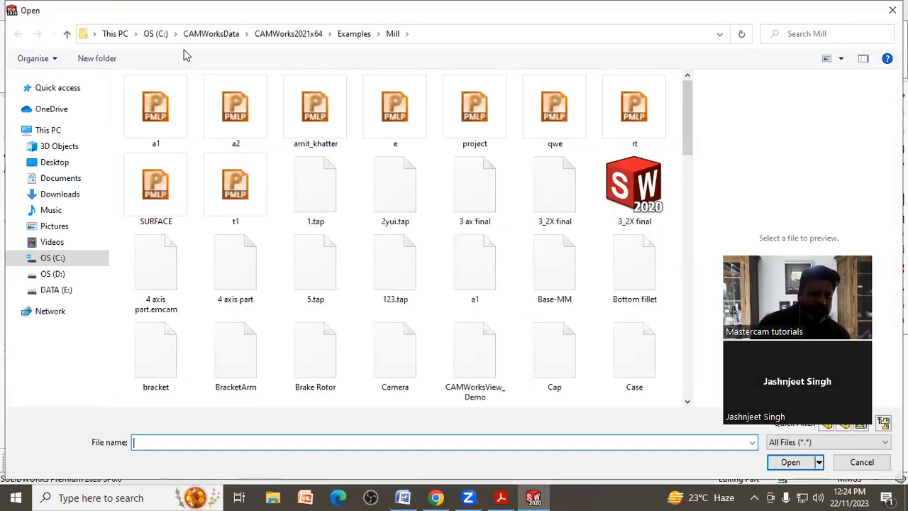
click(128, 11)
mouse_move(177, 63)
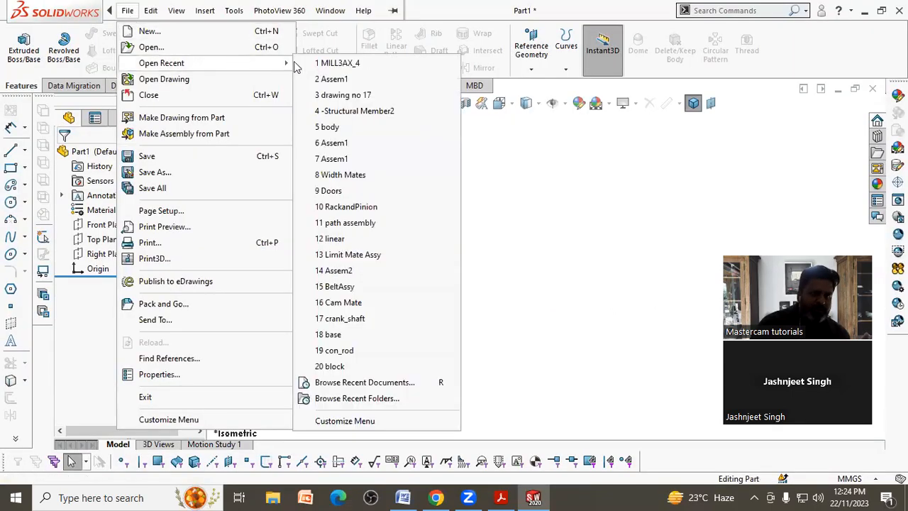
click(345, 95)
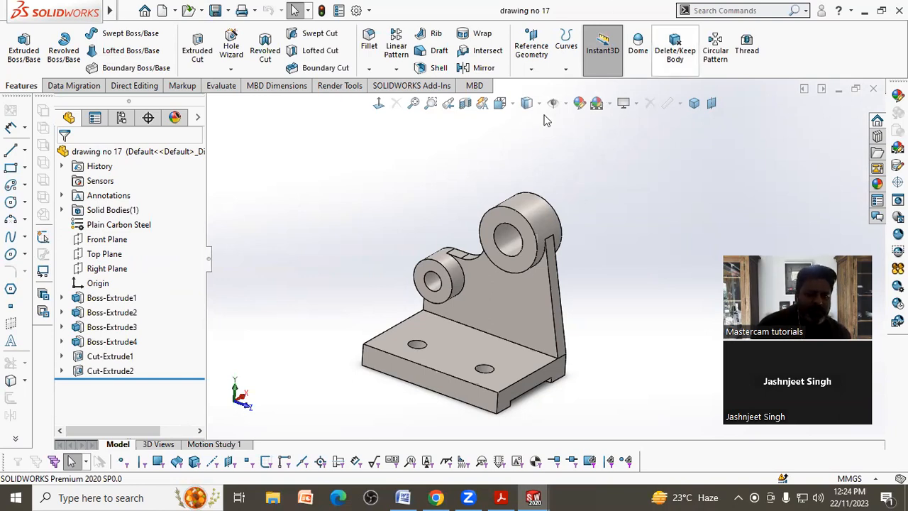
scroll(446, 187, down, 2)
scroll(474, 317, up, 4)
scroll(474, 310, down, 3)
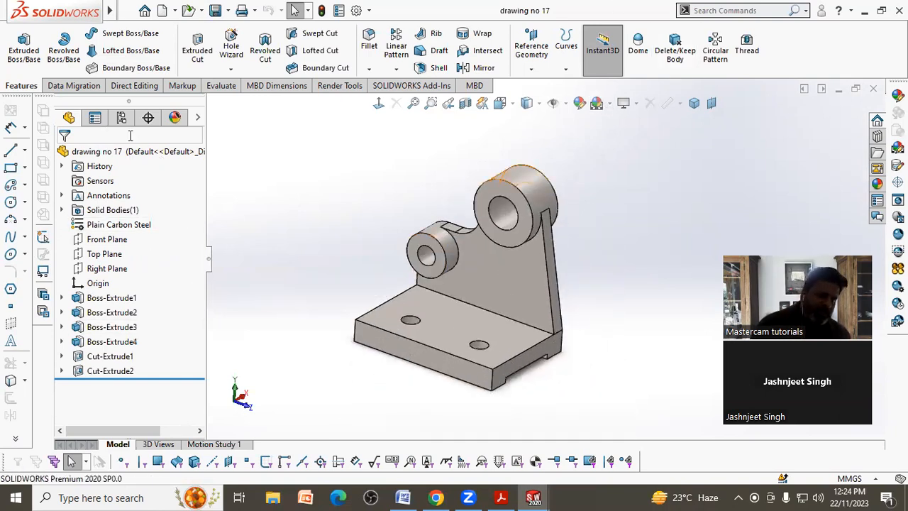
Step: Collapse the FeatureManager design tree and expand it again
click(205, 263)
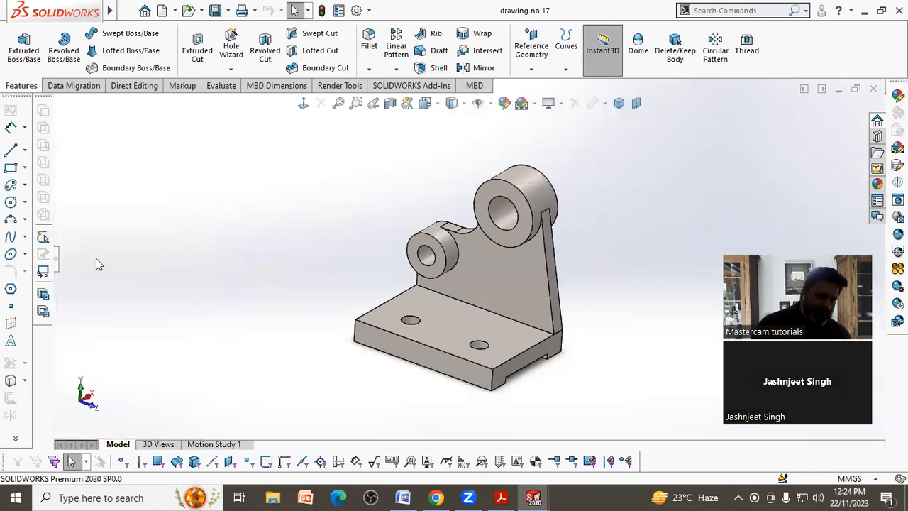
click(59, 263)
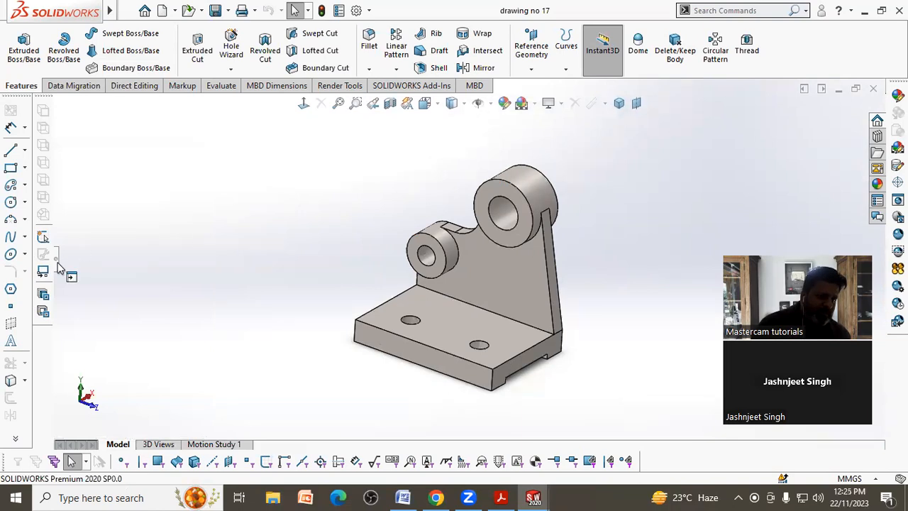
click(56, 258)
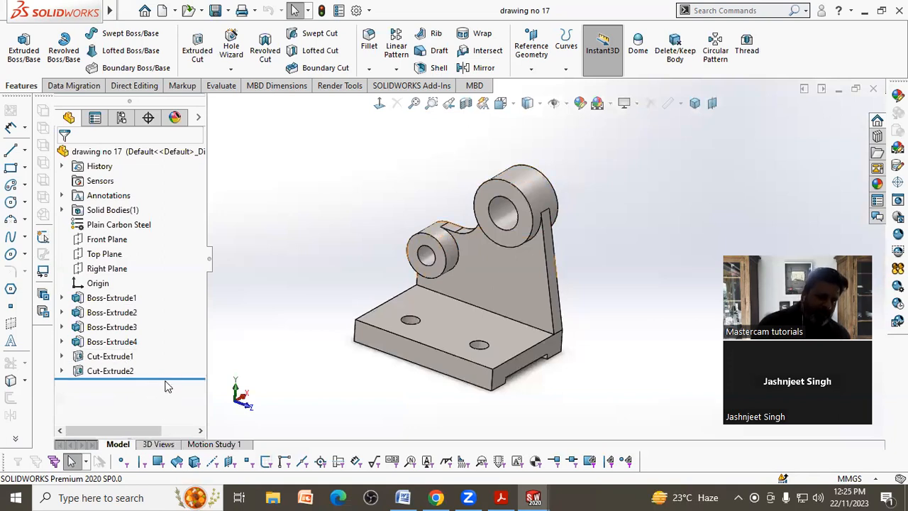
Step: Roll the bracket back through its feature history and forward again to the last feature to examine how it was built
mouse_move(170, 375)
mouse_down()
mouse_move(171, 308)
mouse_move(160, 291)
mouse_move(150, 312)
mouse_move(166, 330)
mouse_move(175, 319)
mouse_move(173, 379)
mouse_up()
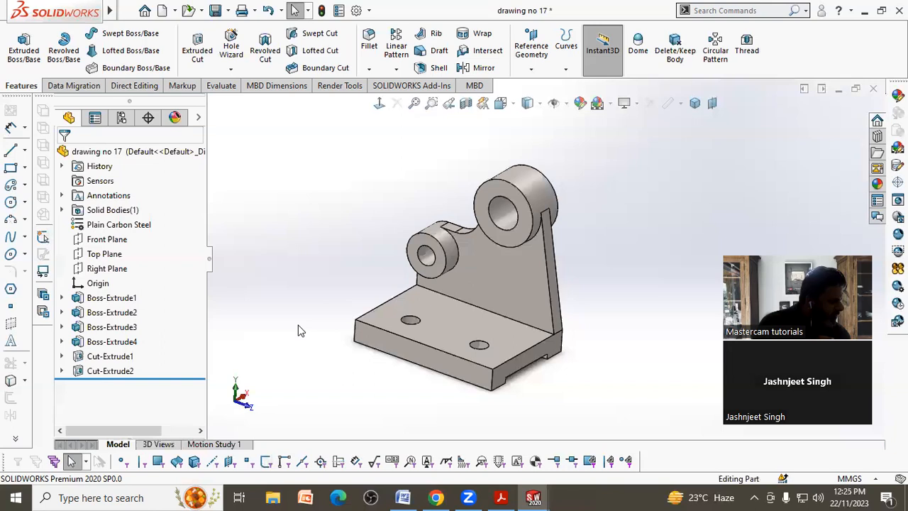
drag(182, 379, 161, 368)
middle_drag(269, 348, 290, 348)
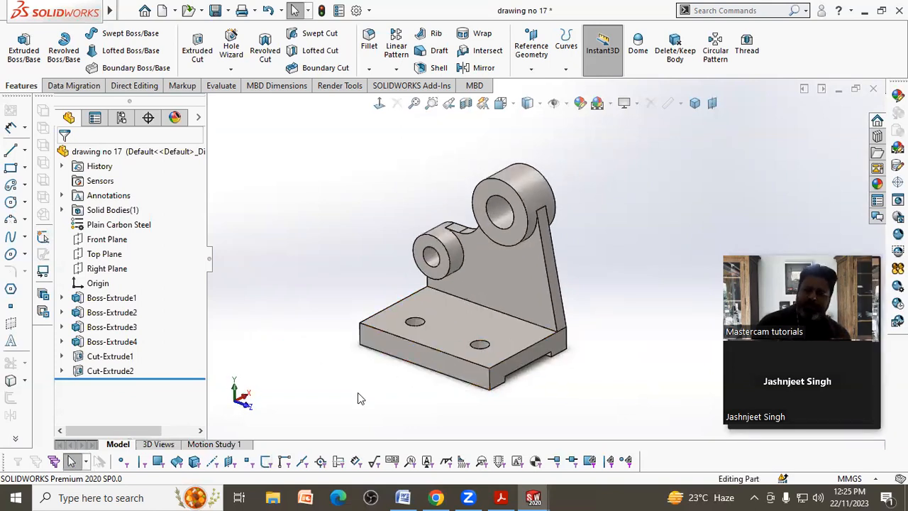
Step: Examine the dimensions of the base plate and the upright web by selecting each feature on the bracket
click(491, 338)
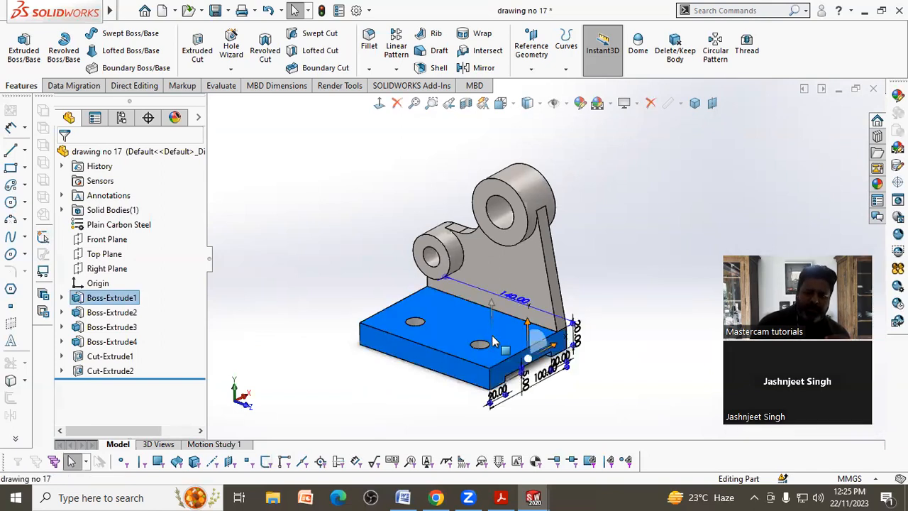
scroll(558, 334, down, 5)
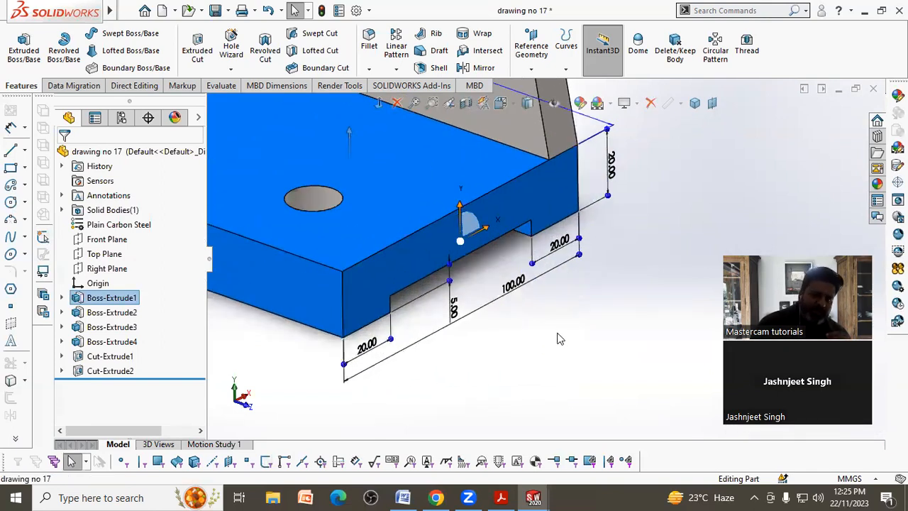
scroll(557, 339, up, 8)
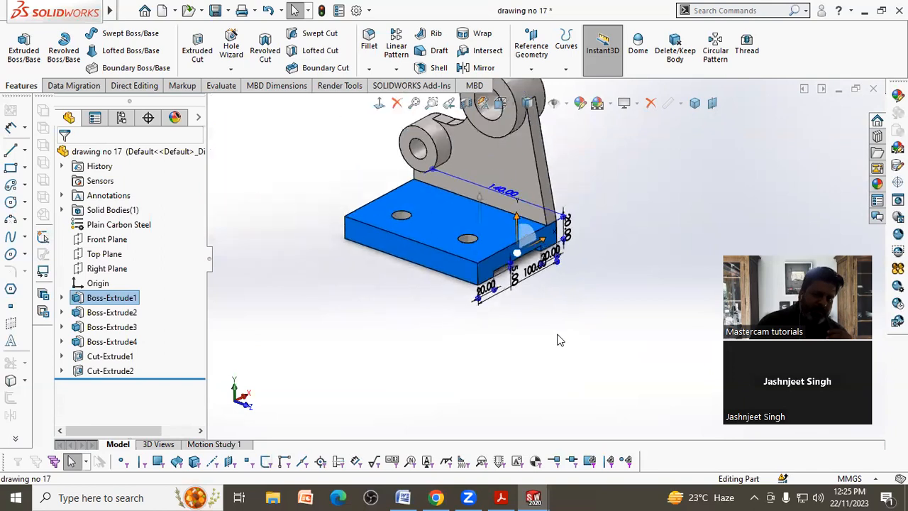
click(527, 196)
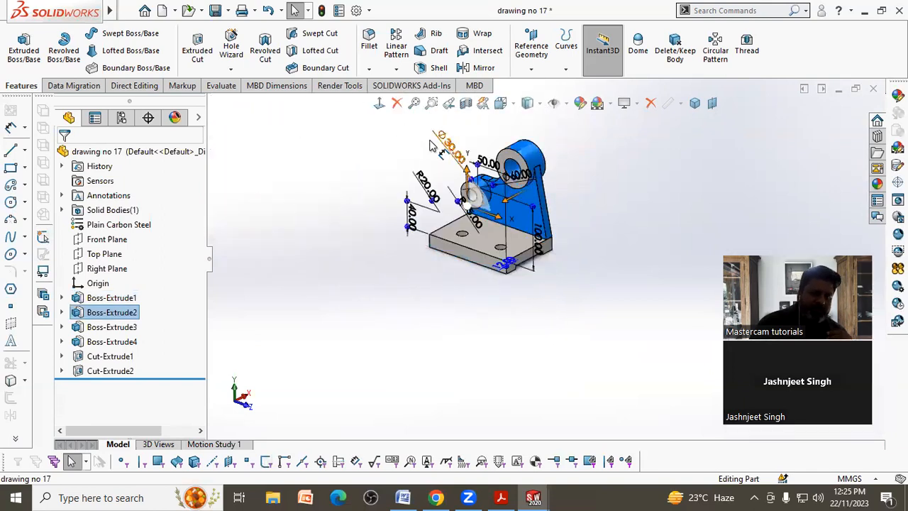
scroll(638, 198, down, 4)
click(660, 205)
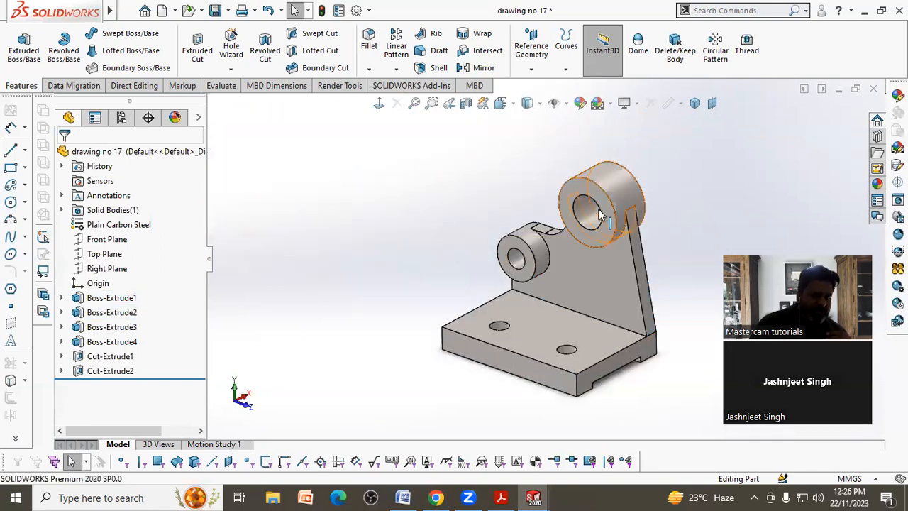
click(580, 214)
click(437, 219)
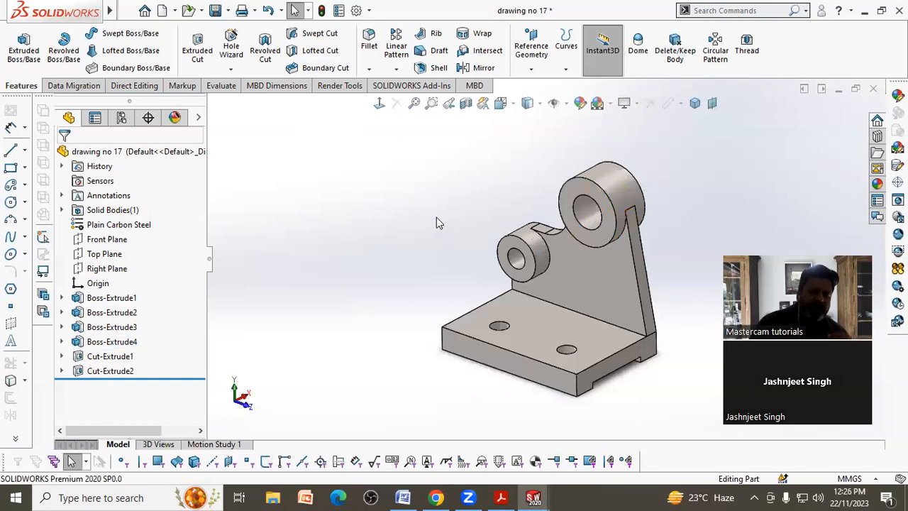
scroll(444, 218, up, 3)
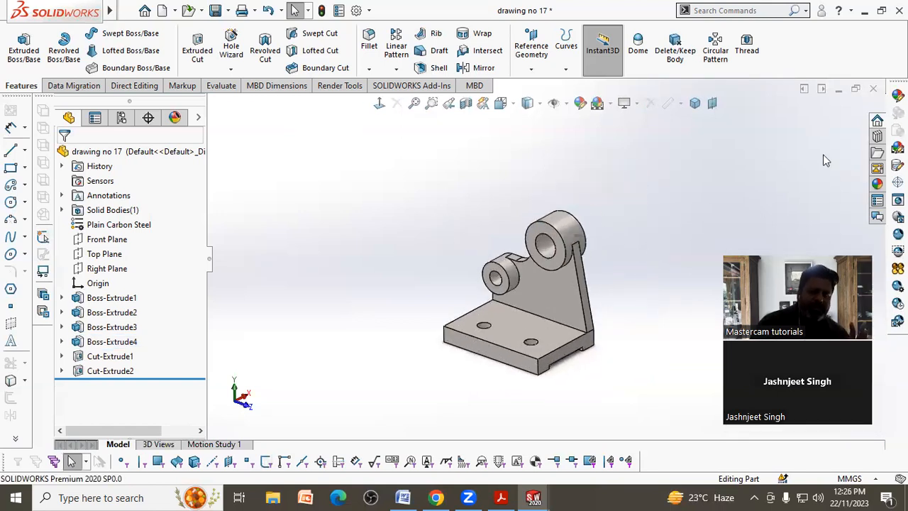
Step: Close drawing no 17 without saving and reopen it from the solidworks 2020 folder on the Desktop
click(873, 88)
click(456, 267)
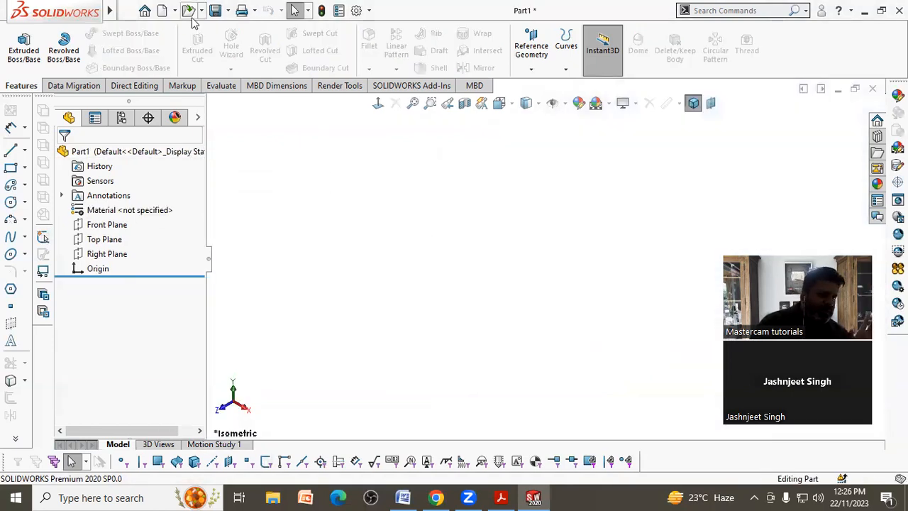
key(ctrl+o)
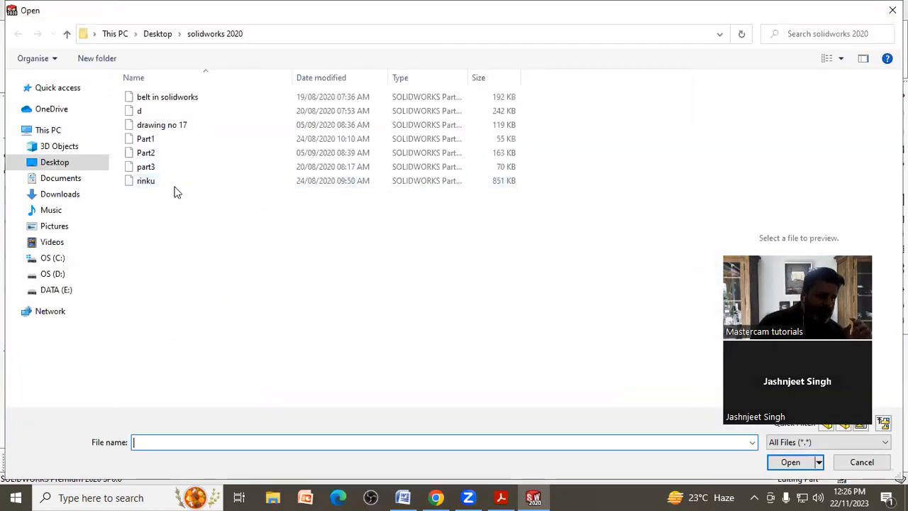
click(160, 182)
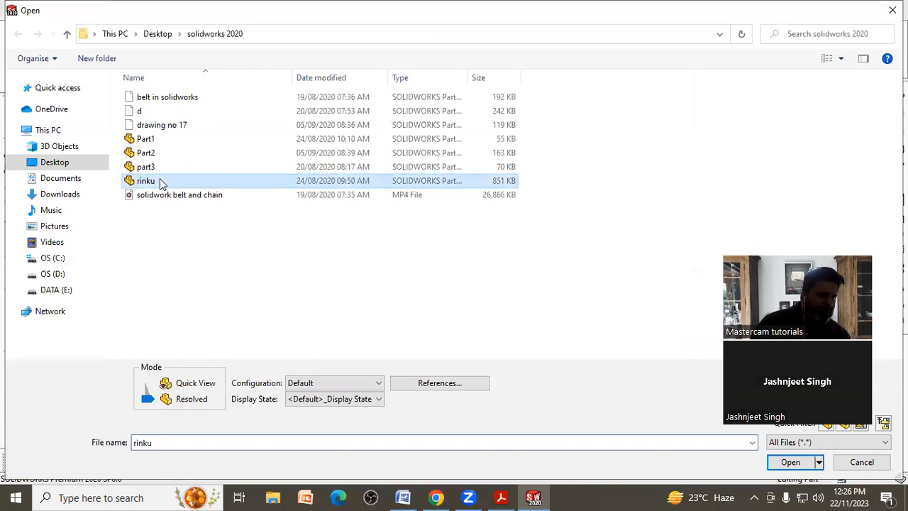
click(162, 125)
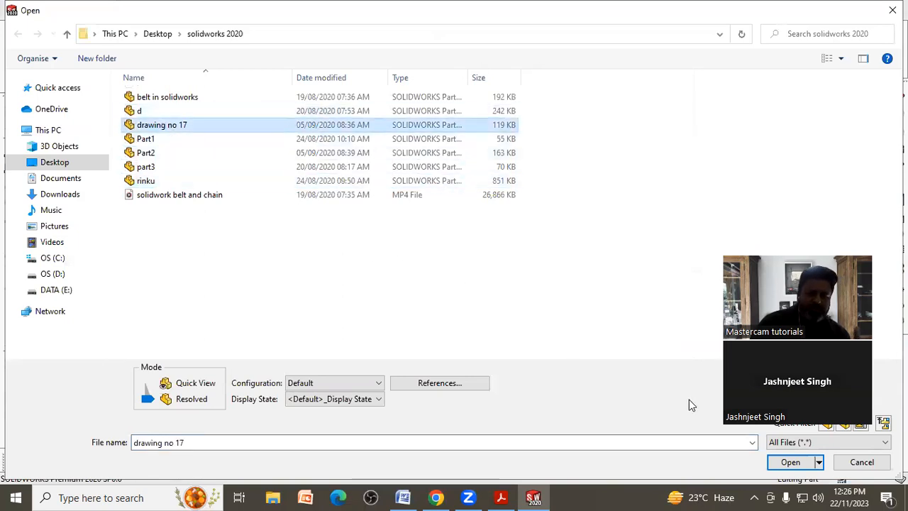
click(789, 462)
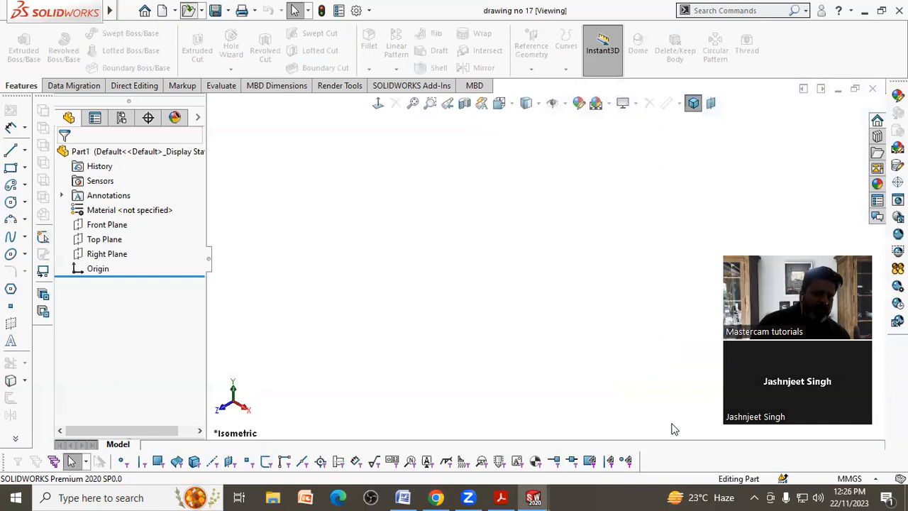
Step: Review the reopened part's build sequence with the rollback bar and return the bar to below Cut-Extrude2
mouse_move(170, 378)
mouse_down()
mouse_move(175, 275)
mouse_move(165, 283)
mouse_move(177, 373)
mouse_up()
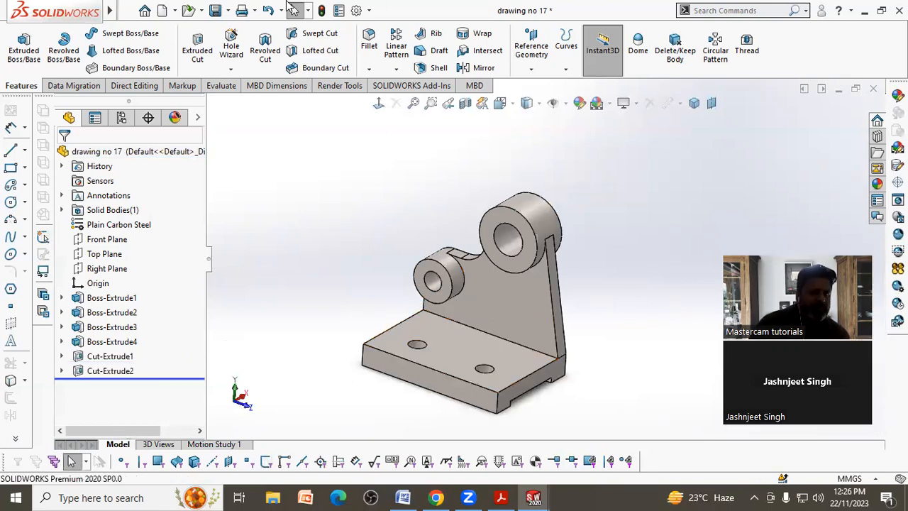
click(188, 10)
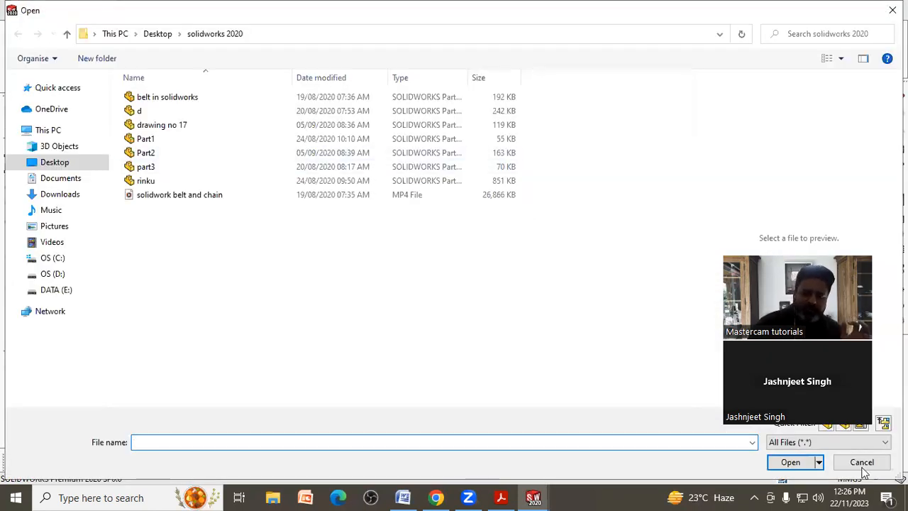
click(862, 467)
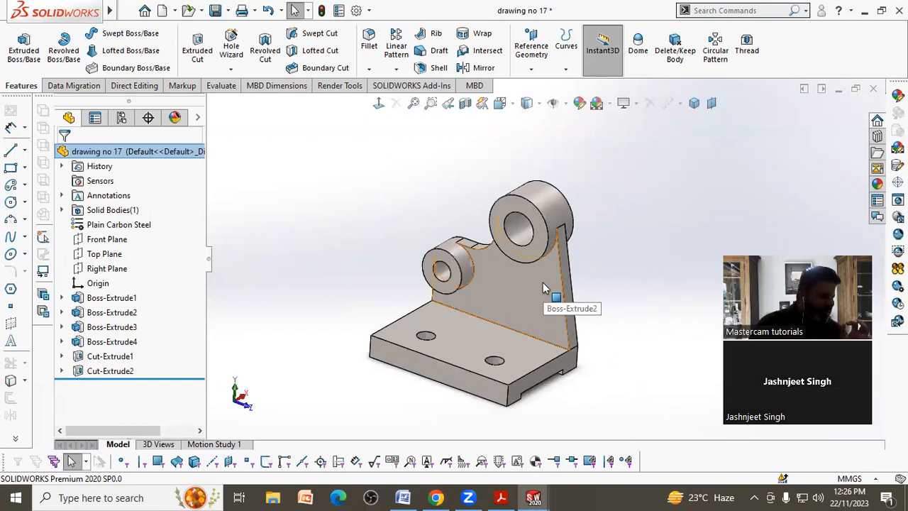
Step: Examine the bracket from its opposite side, including the base slot, the plate holes and both cylindrical bosses
middle_drag(505, 280, 619, 368)
scroll(523, 294, down, 1)
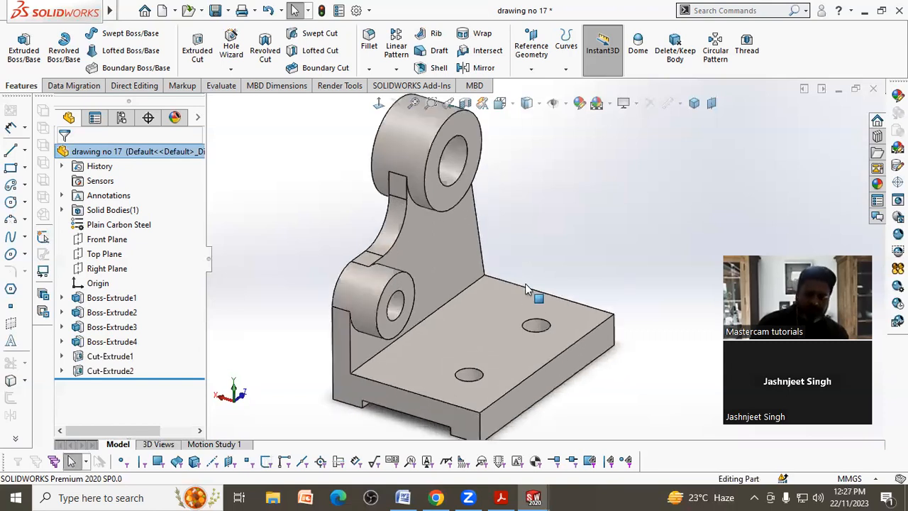
scroll(525, 284, up, 1)
scroll(470, 333, down, 2)
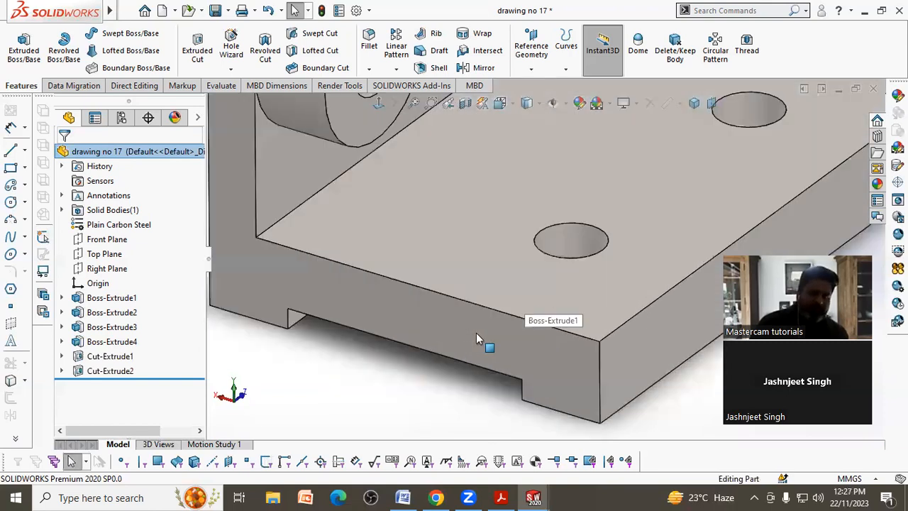
scroll(603, 241, up, 4)
scroll(561, 308, down, 3)
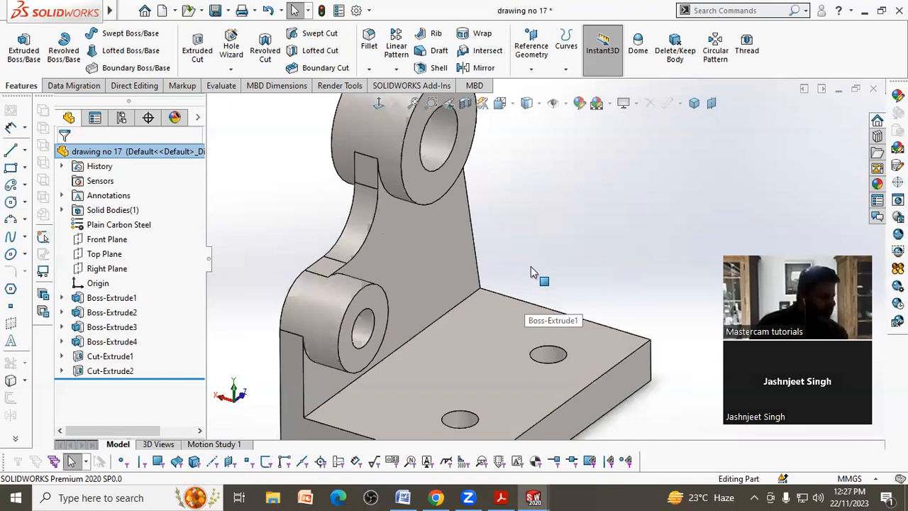
scroll(530, 266, up, 1)
scroll(571, 219, up, 3)
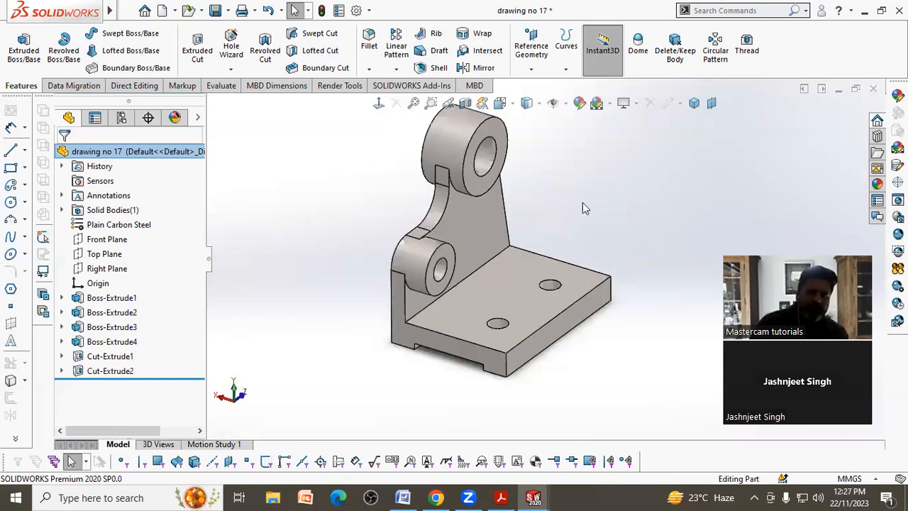
scroll(583, 208, up, 2)
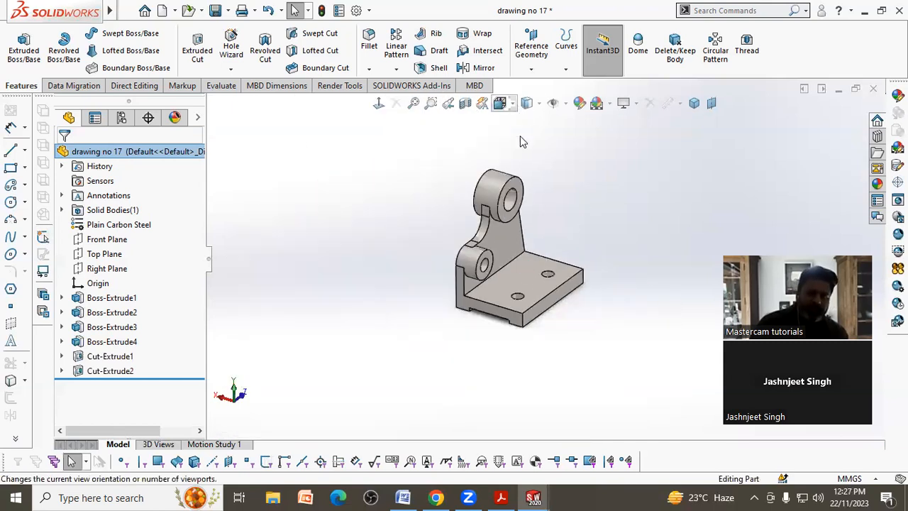
Step: View the bracket in the Top, Front and Left standard orientations and return it to an angled three-dimensional view
click(527, 103)
click(501, 103)
click(519, 139)
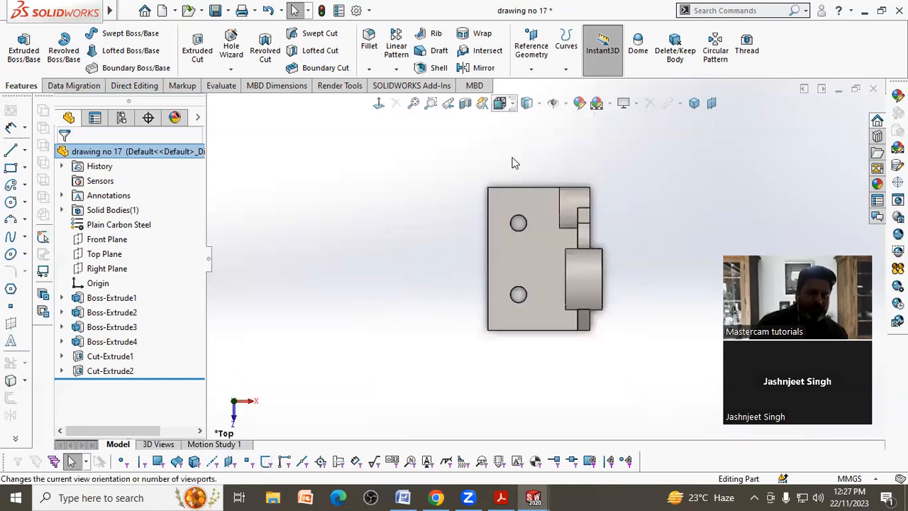
click(519, 137)
click(512, 104)
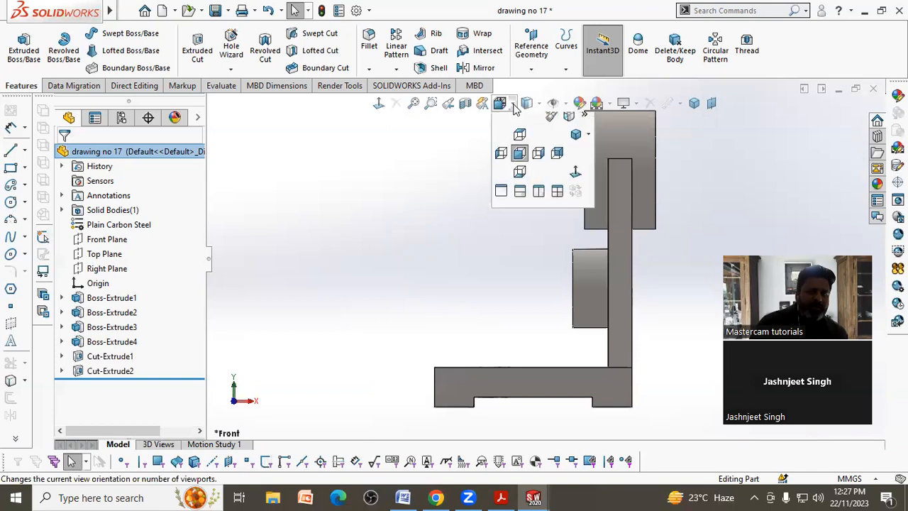
click(501, 159)
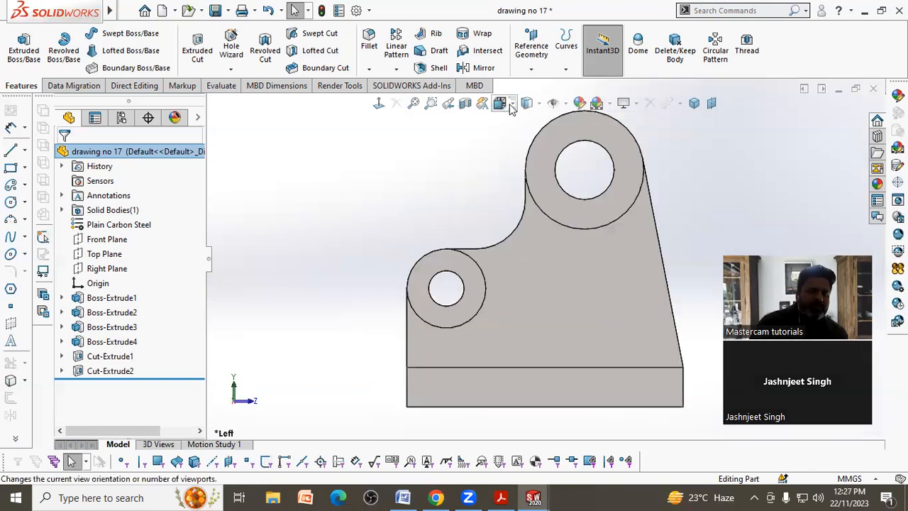
scroll(392, 335, up, 5)
middle_drag(475, 256, 577, 217)
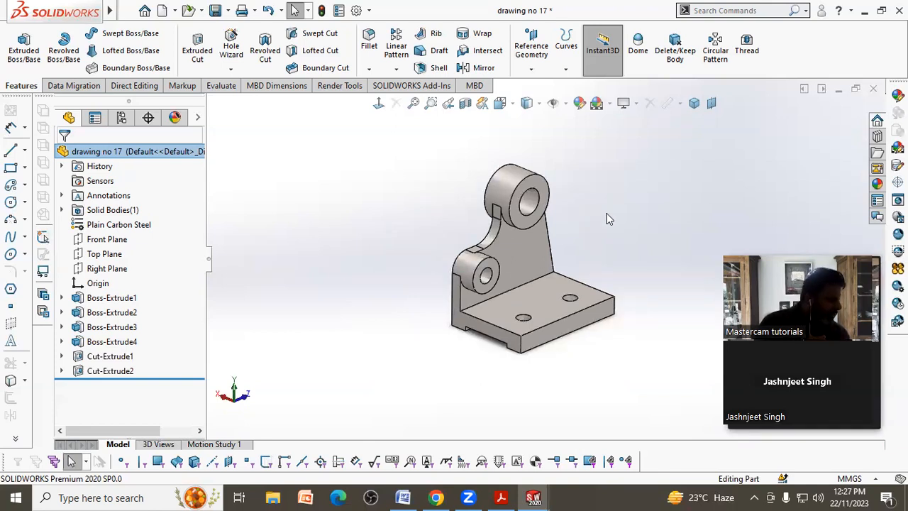
scroll(612, 232, down, 4)
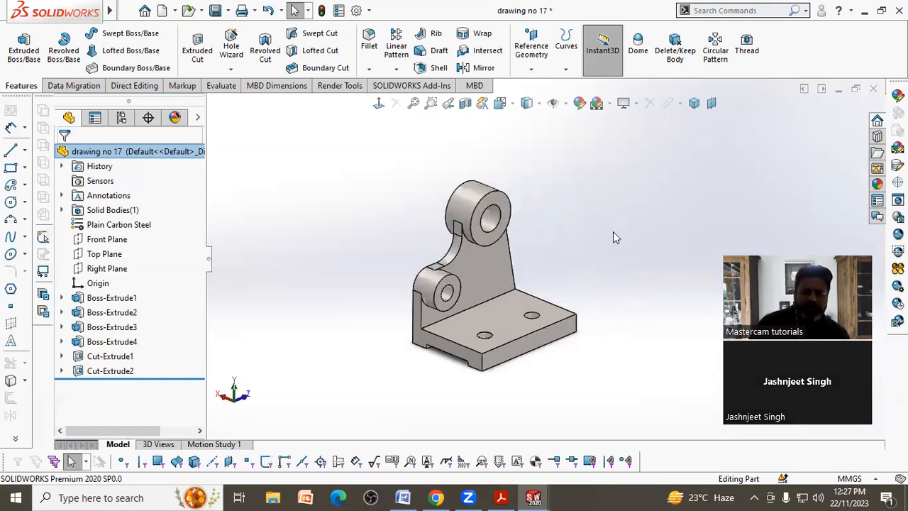
Step: Review the file formats offered for saving drawing no 17 under another type, and leave without saving
scroll(612, 232, up, 1)
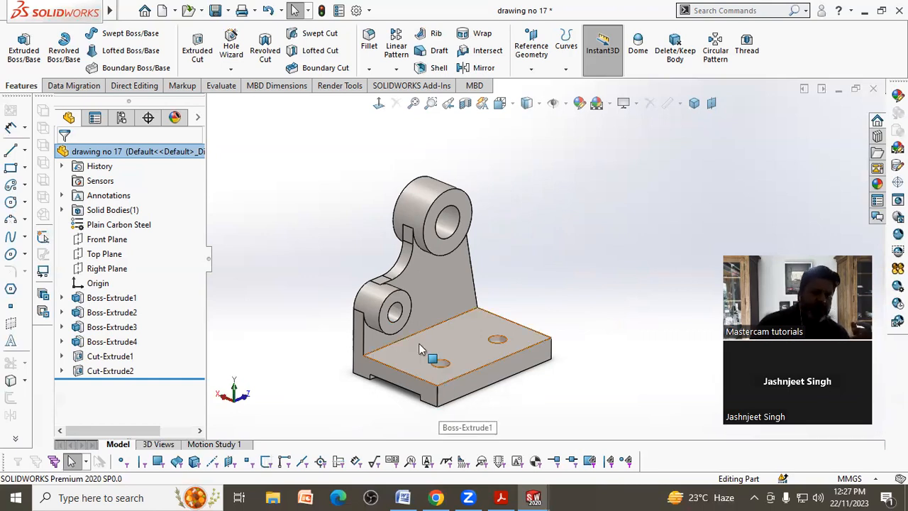
click(131, 12)
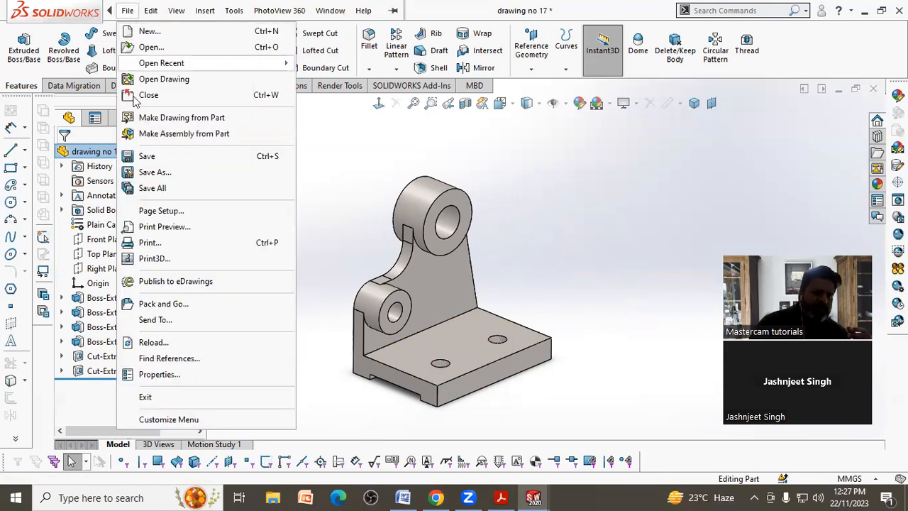
click(147, 171)
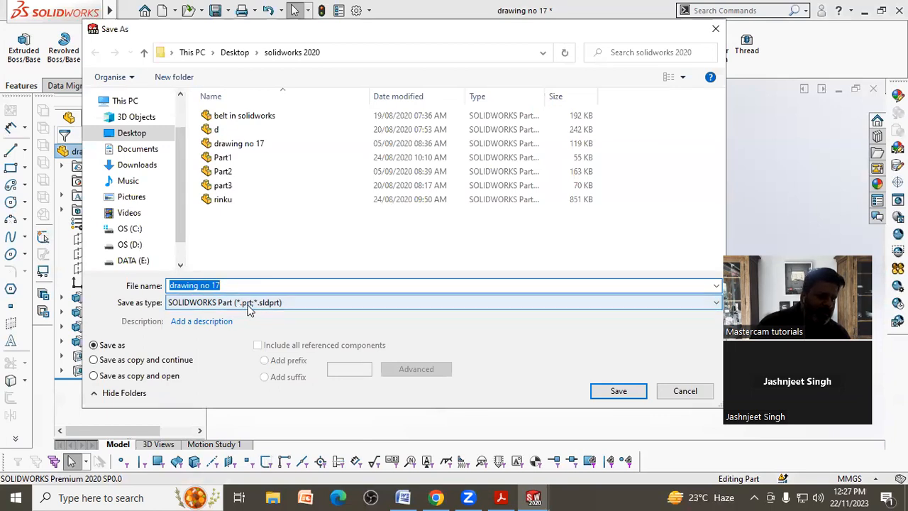
click(284, 309)
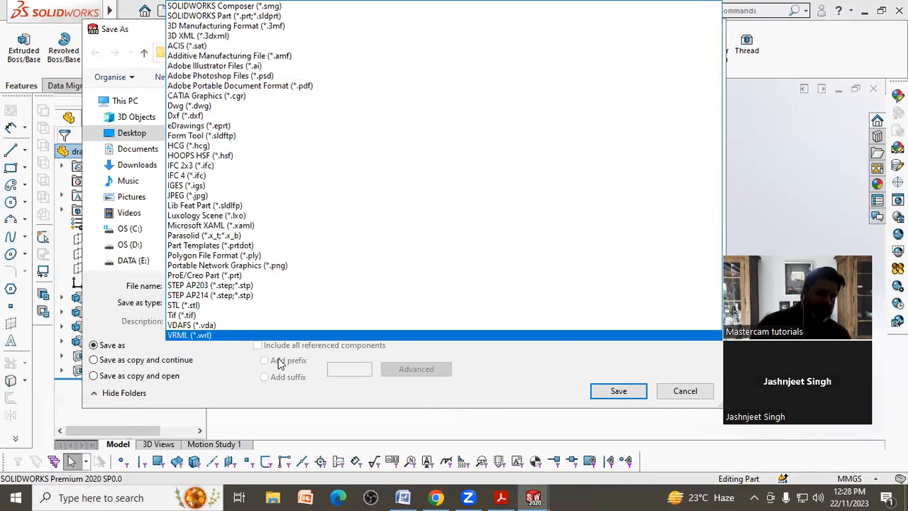
click(289, 383)
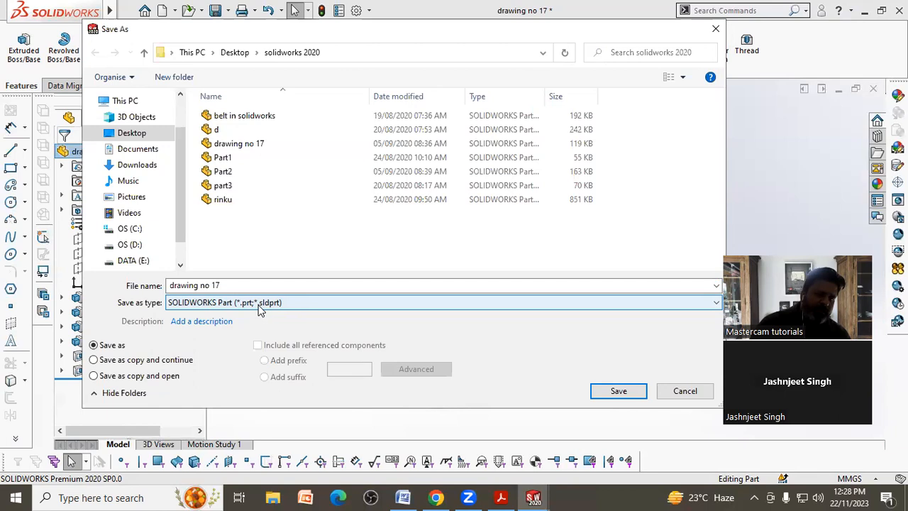
click(685, 390)
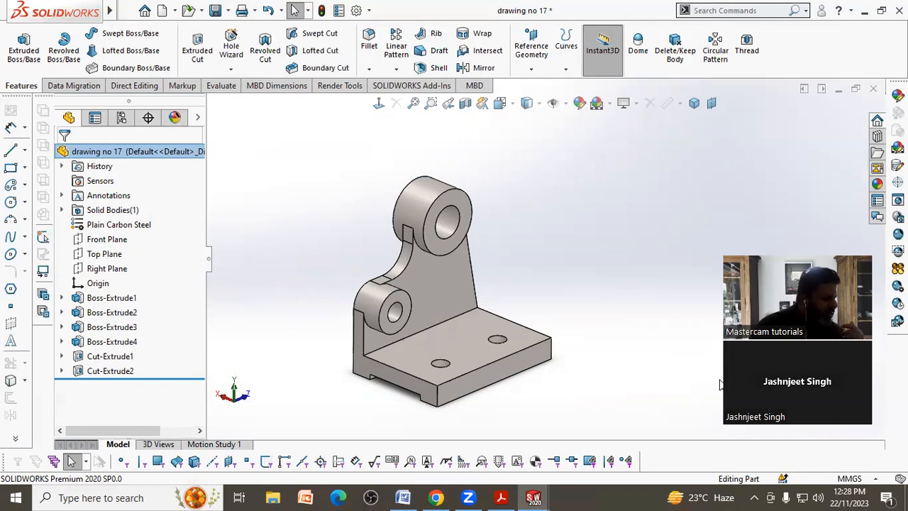
Step: View the bracket in the Hidden Lines Removed, Hidden Lines Visible and Wireframe display styles, ending in Hidden Lines Visible
scroll(574, 346, up, 1)
scroll(510, 266, down, 1)
middle_drag(549, 237, 568, 243)
scroll(551, 244, up, 2)
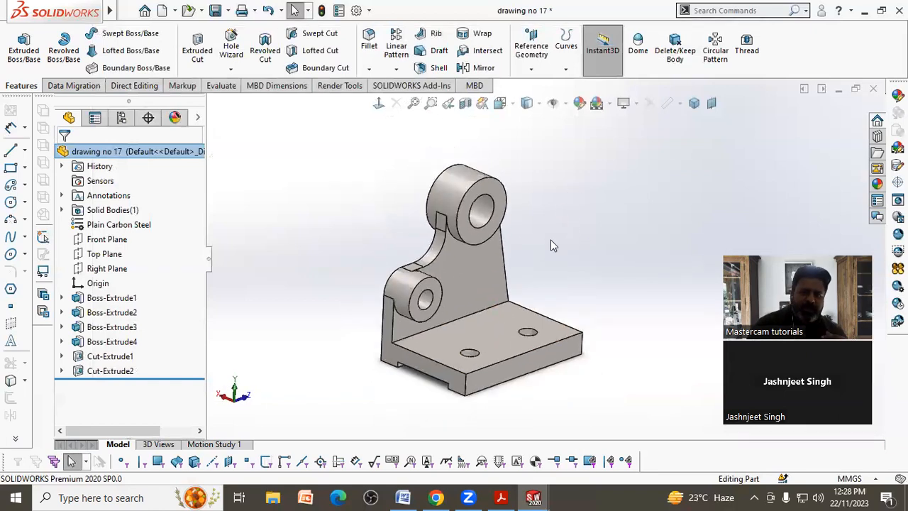
click(538, 103)
click(529, 159)
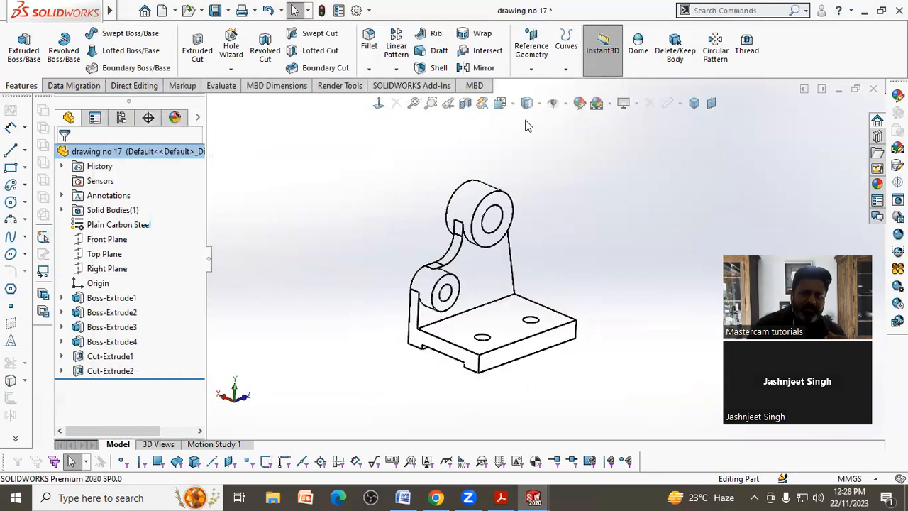
click(539, 103)
click(528, 174)
click(539, 103)
click(528, 190)
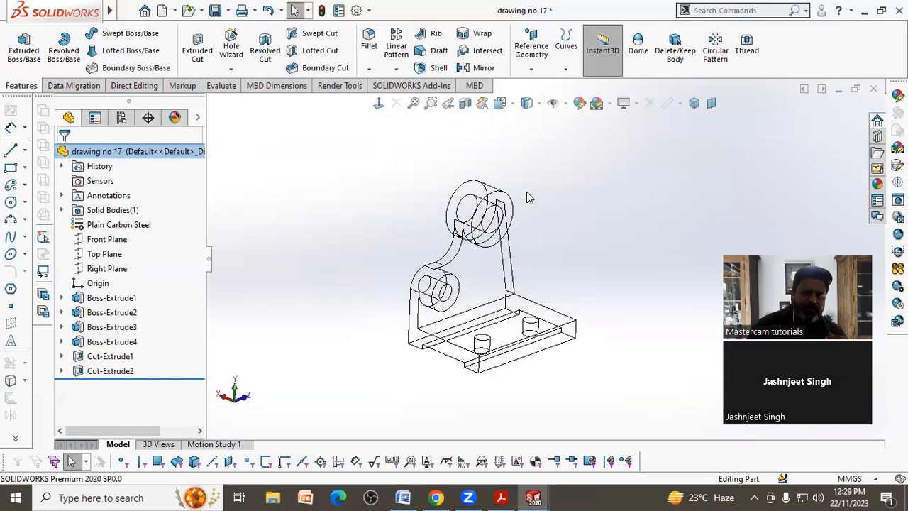
click(538, 103)
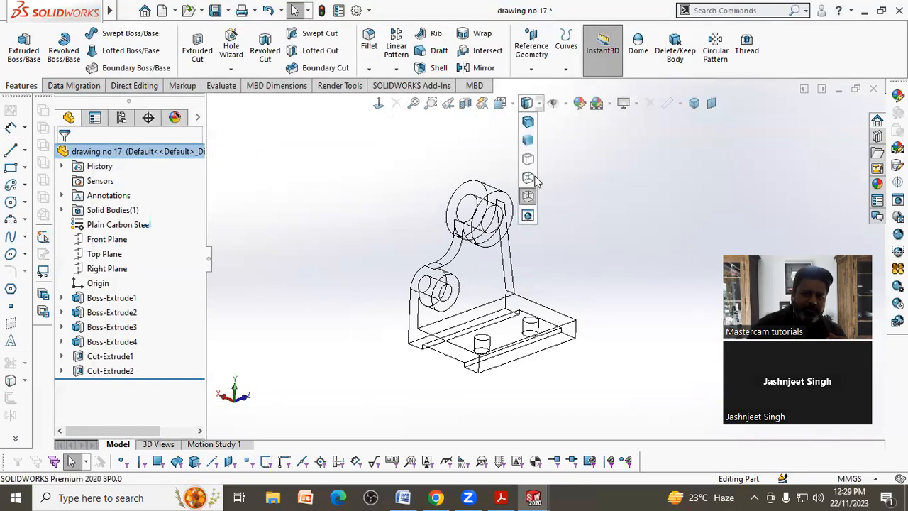
click(529, 175)
scroll(531, 283, down, 8)
scroll(525, 282, up, 8)
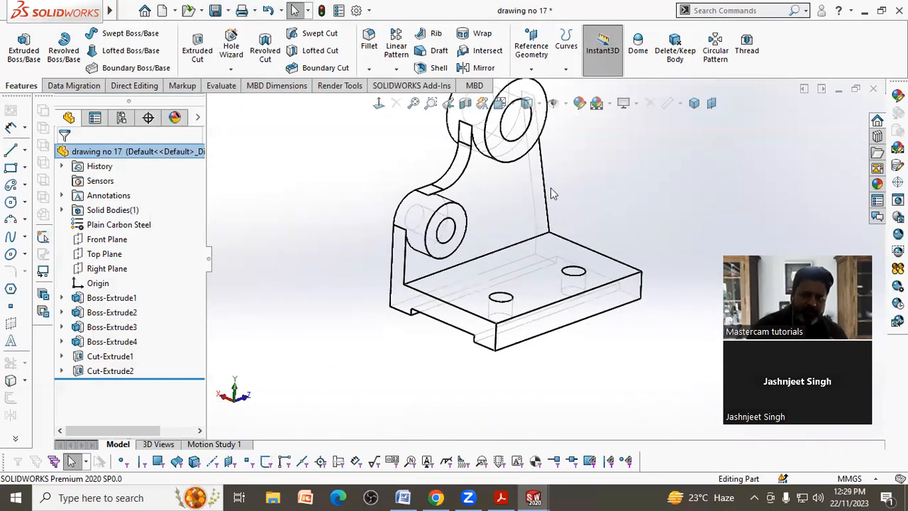
Step: View the bracket in the Shaded display style without edges, and return it to Shaded With Edges
click(538, 104)
click(532, 135)
scroll(614, 198, up, 3)
scroll(503, 314, down, 5)
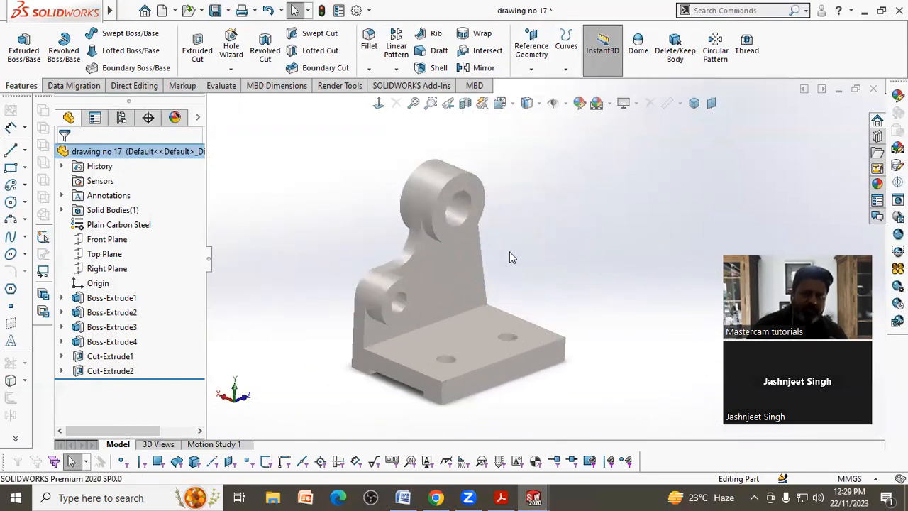
click(539, 104)
click(528, 119)
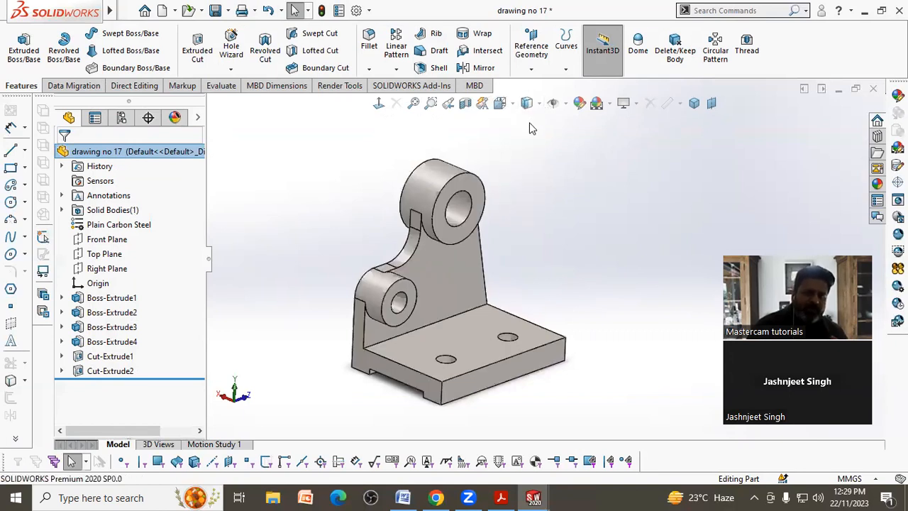
middle_drag(514, 335, 557, 284)
scroll(558, 283, up, 1)
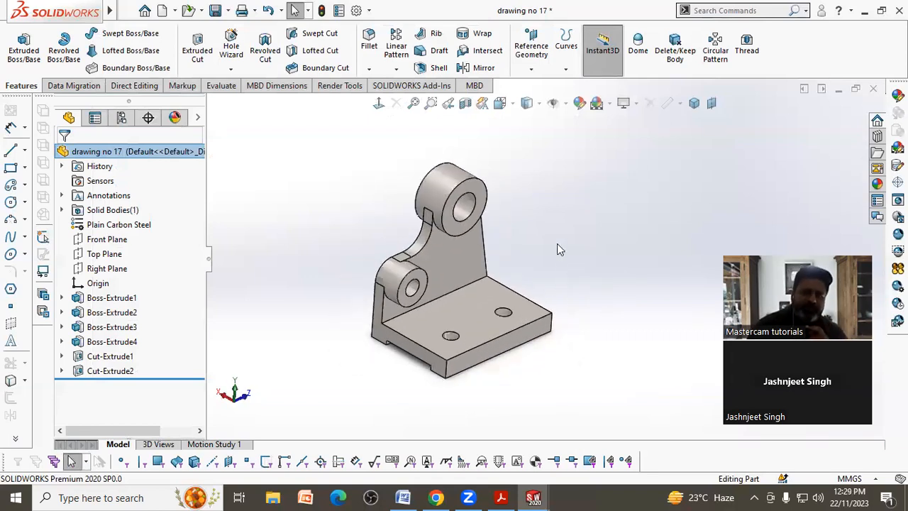
Step: Apply a grey gradient background scene to the bracket and turn on the Perspective display
click(609, 104)
click(616, 151)
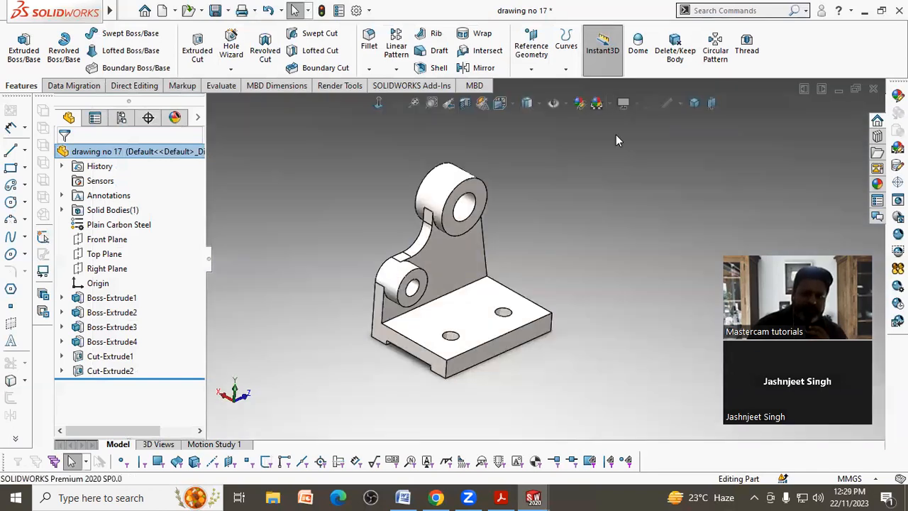
click(623, 104)
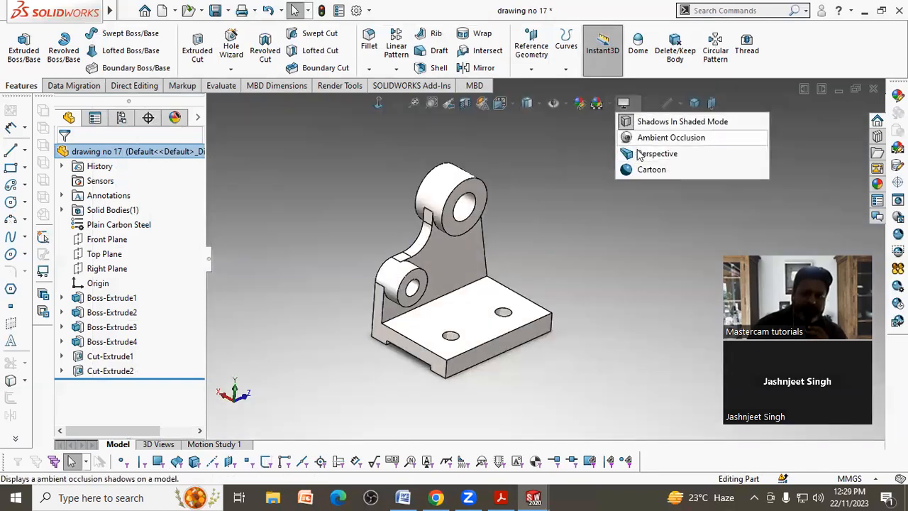
click(641, 154)
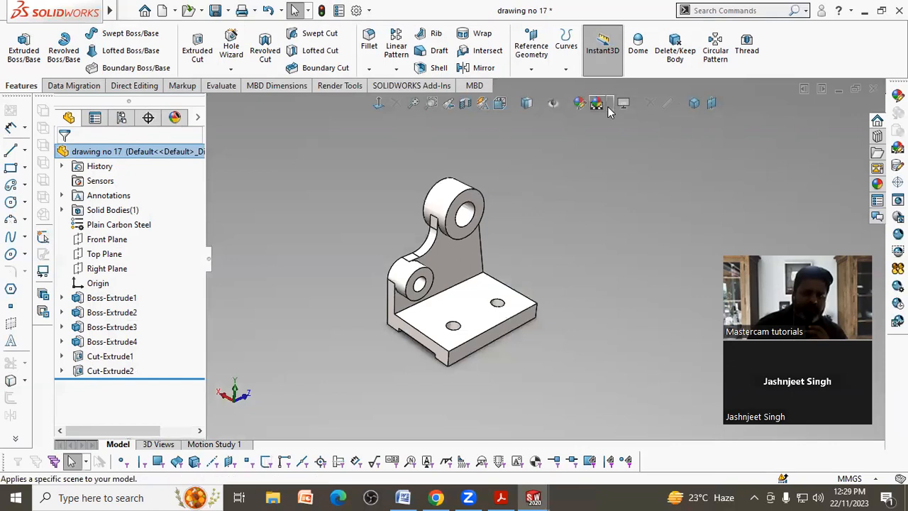
Step: Change the bracket's background scene to plain white
click(608, 106)
click(628, 136)
middle_drag(563, 225, 518, 263)
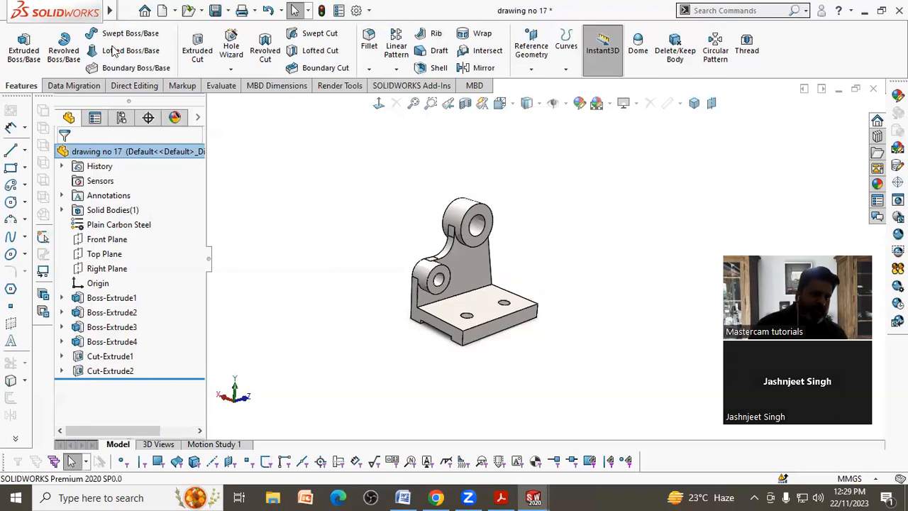
Step: Create a new Part document and hide its Top Plane
click(163, 10)
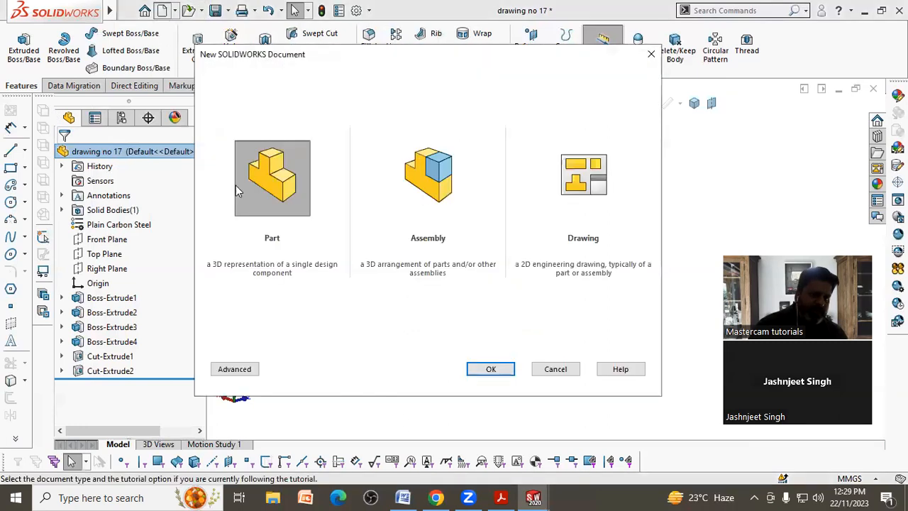
click(268, 204)
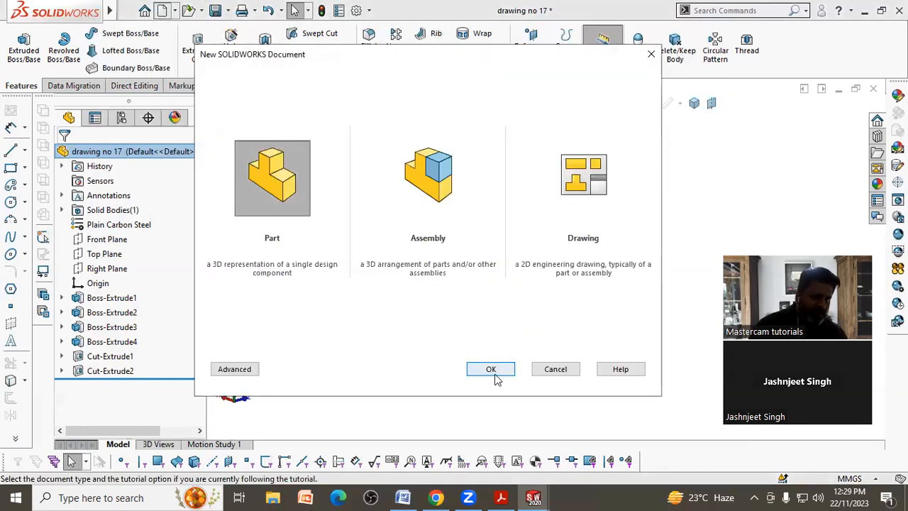
click(491, 370)
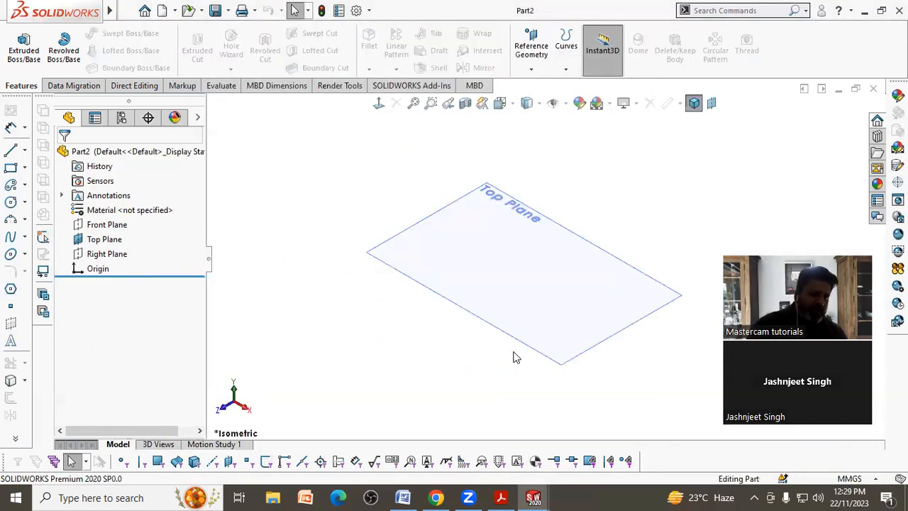
click(104, 239)
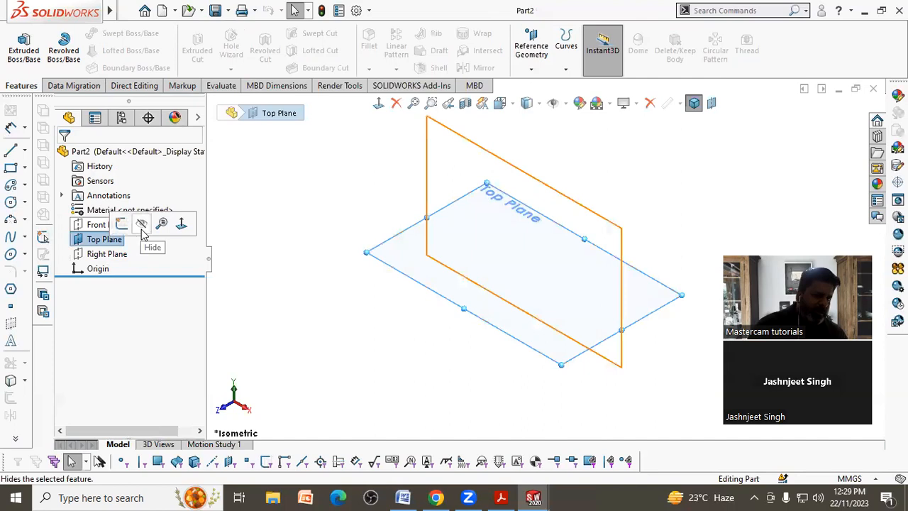
click(142, 224)
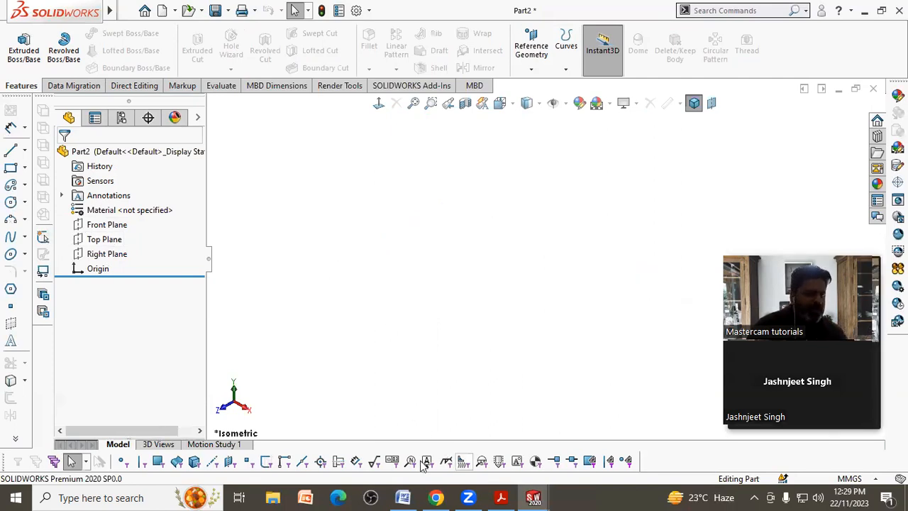
Step: Switch to the PDF of CAD/CAM course drawings, browse its pages and enlarge the 145 by 80 plate drawing on page 8
key(alt+Tab)
scroll(303, 321, up, 15)
scroll(303, 318, up, 10)
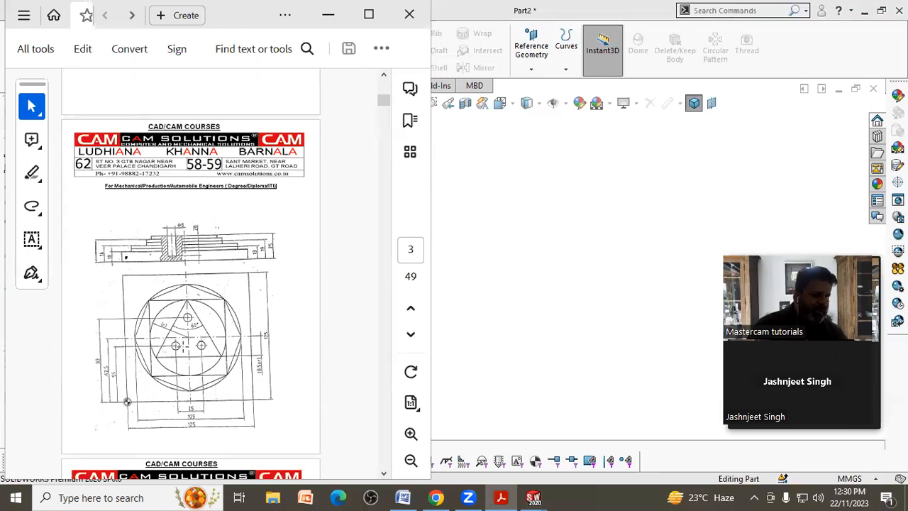
scroll(181, 346, up, 5)
scroll(188, 342, up, 4)
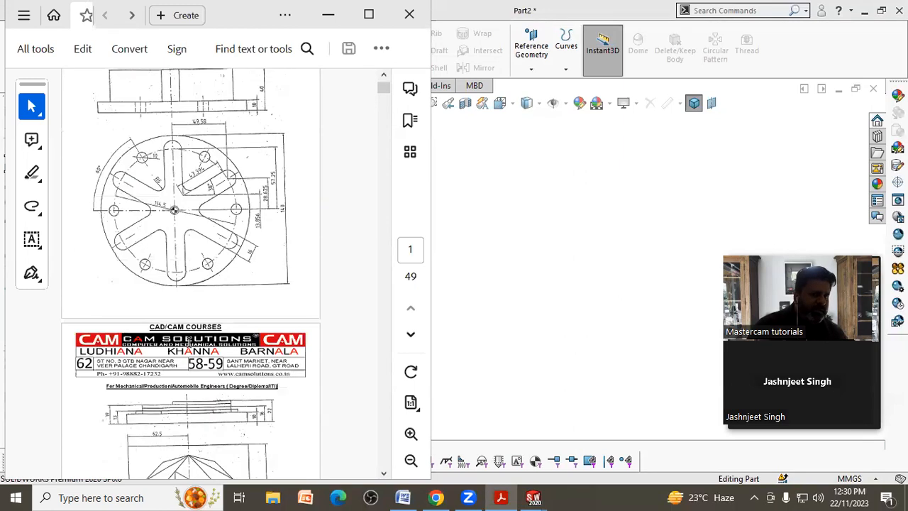
scroll(213, 355, down, 6)
scroll(242, 399, down, 15)
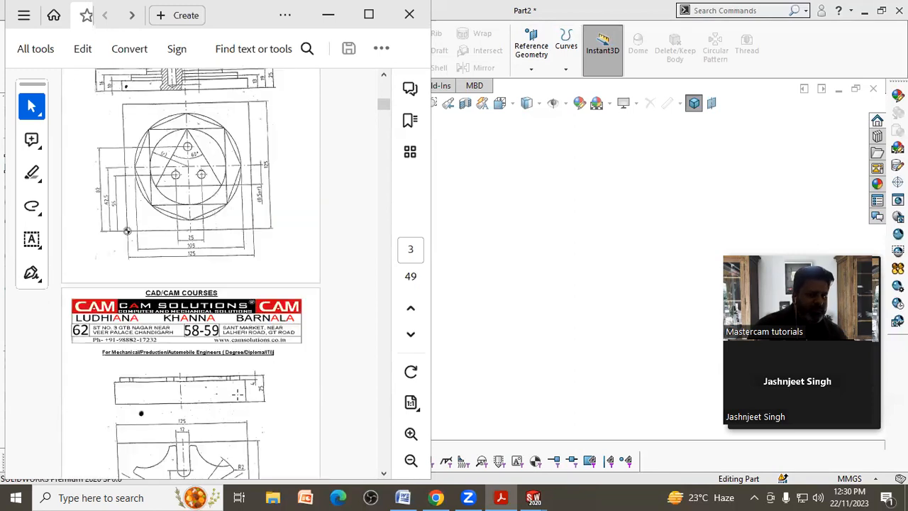
scroll(244, 399, down, 6)
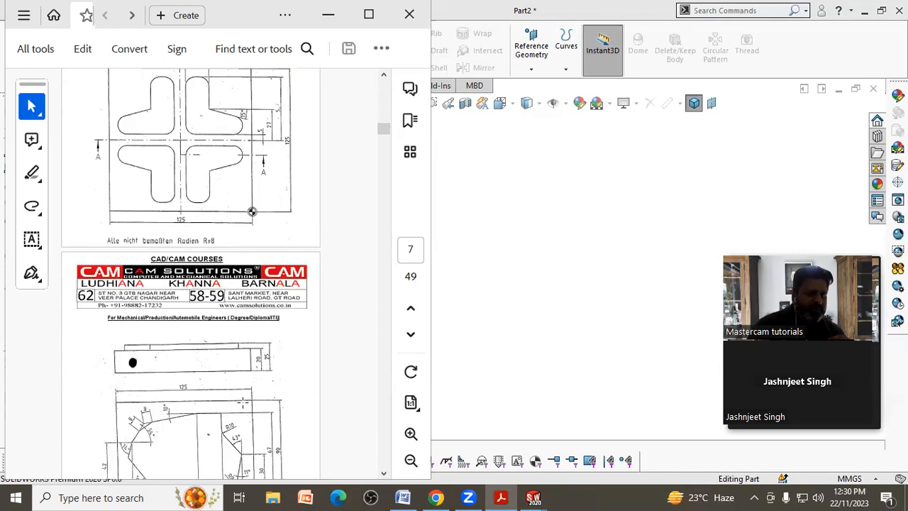
scroll(240, 409, down, 3)
scroll(240, 409, down, 3)
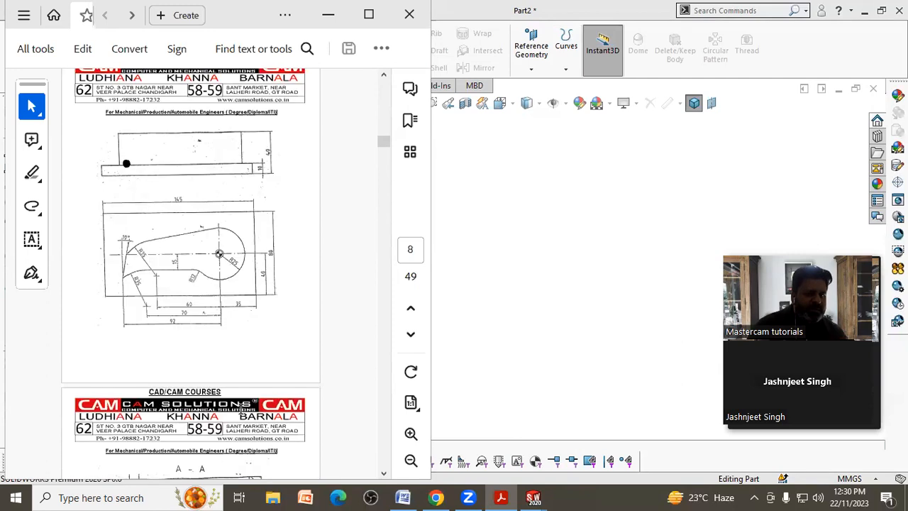
ctrl+scroll(166, 259, up, 2)
ctrl+scroll(164, 257, up, 1)
ctrl+scroll(165, 257, down, 1)
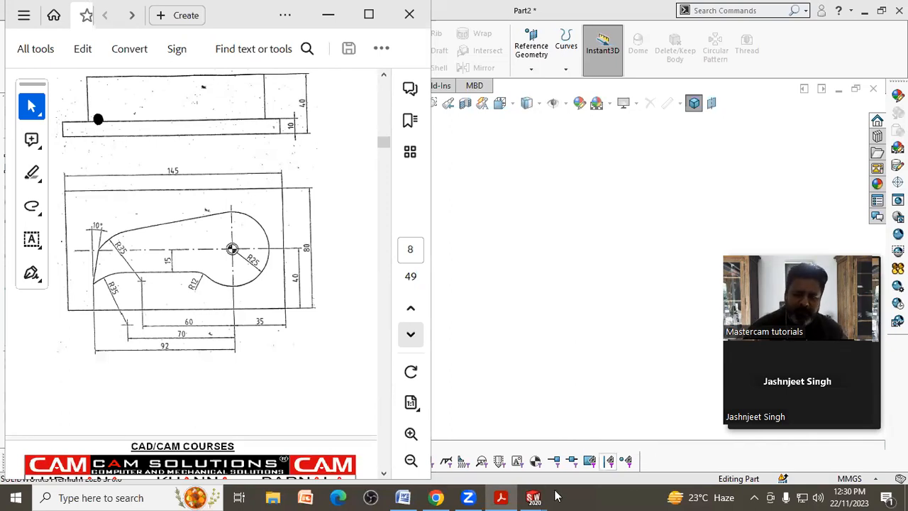
Step: Switch to the Solidworks Schedule document in Word and review the Day-6 topics on reference planes, highlighting Types of plane and Use of different plane
click(403, 498)
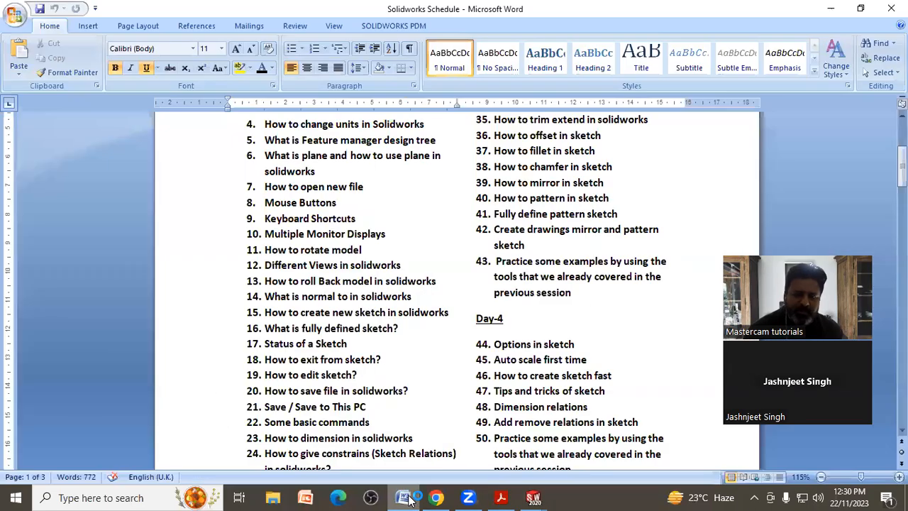
scroll(381, 372, down, 15)
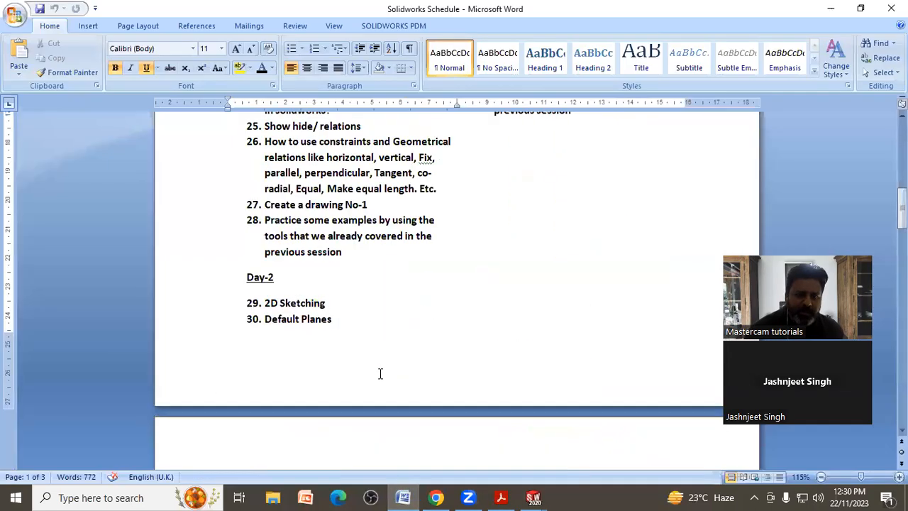
scroll(376, 365, down, 2)
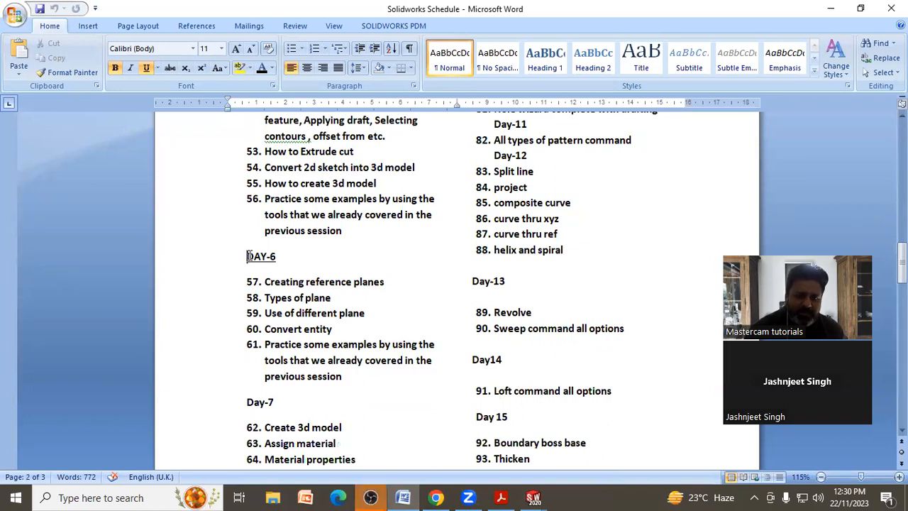
triple_click(307, 297)
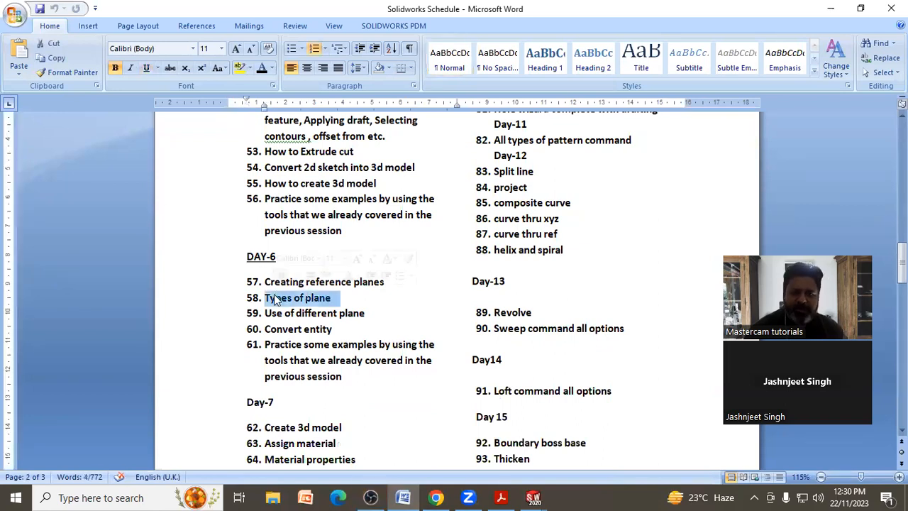
drag(367, 313, 266, 313)
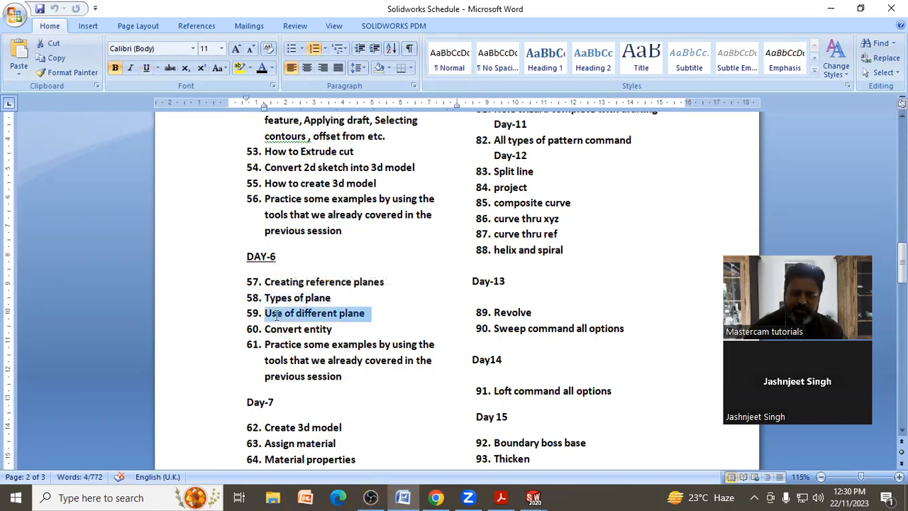
scroll(338, 336, up, 15)
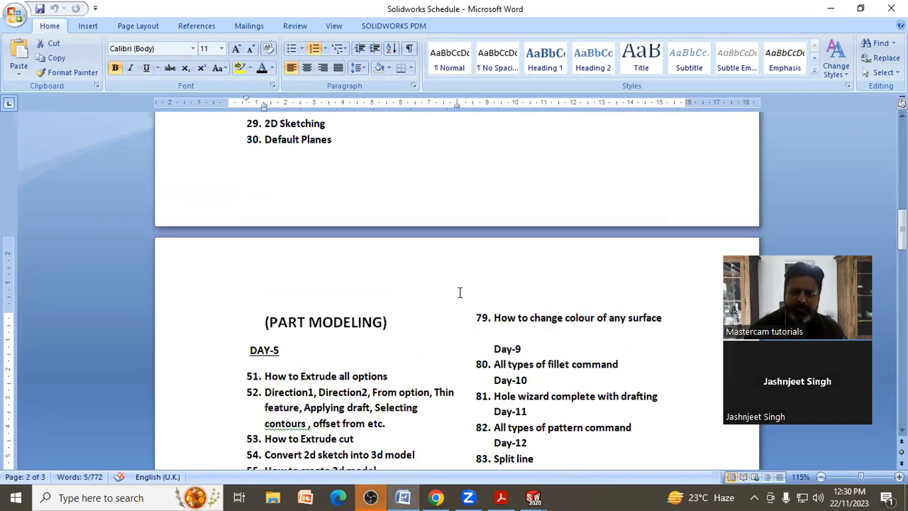
Step: Minimize the schedule document, dismiss the OBS Studio update notice, and view the page 8 plate drawing in the PDF
scroll(459, 292, up, 7)
scroll(629, 178, down, 3)
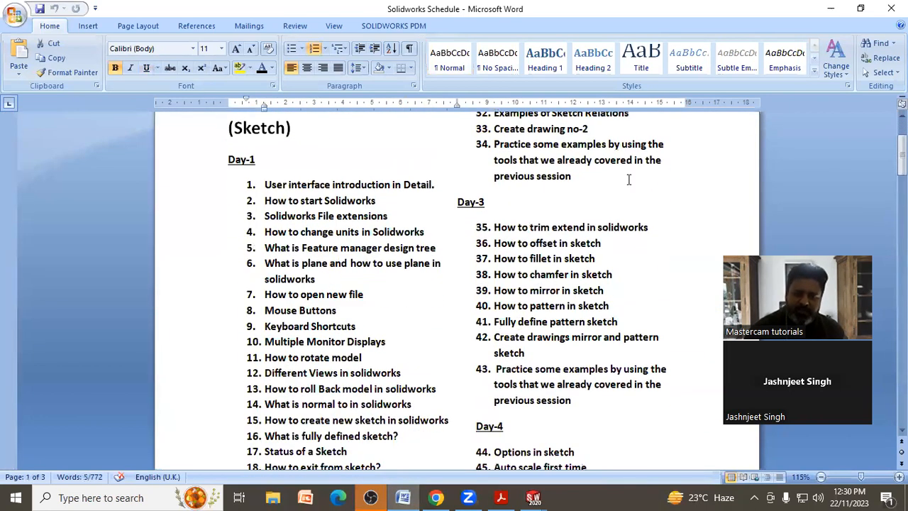
click(837, 11)
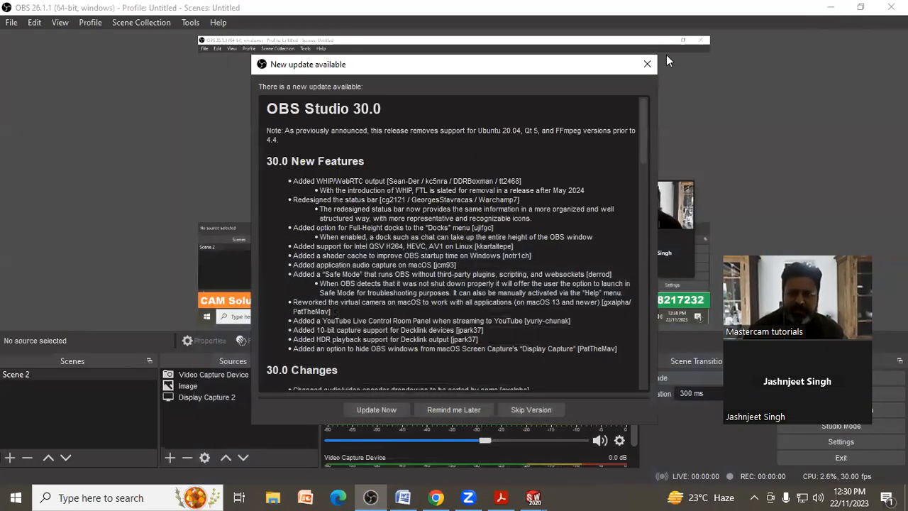
click(647, 63)
click(830, 7)
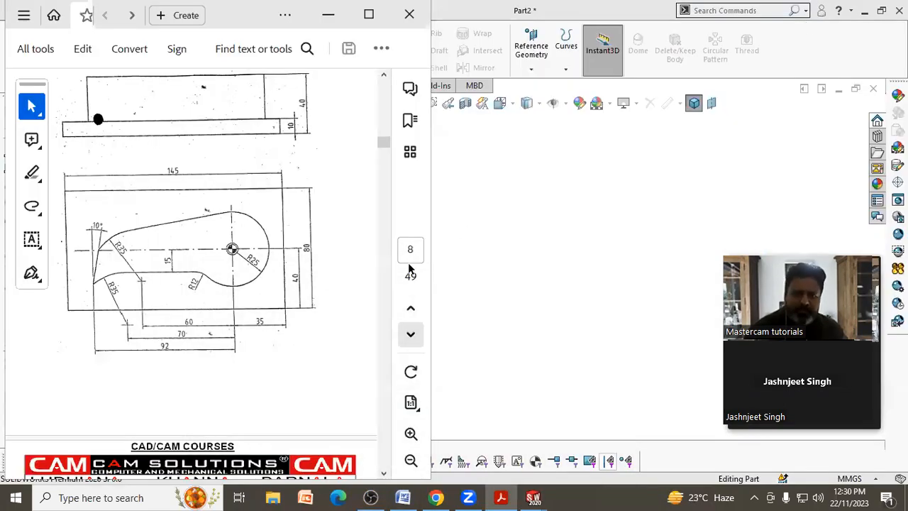
scroll(189, 251, up, 1)
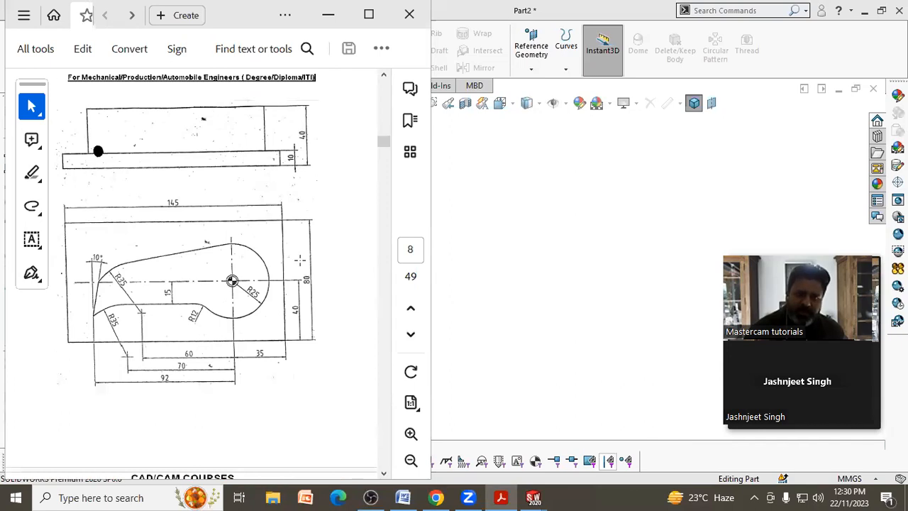
Step: Switch to SOLIDWORKS and undock the Sketch toolbar so it floats over the graphics area
click(525, 254)
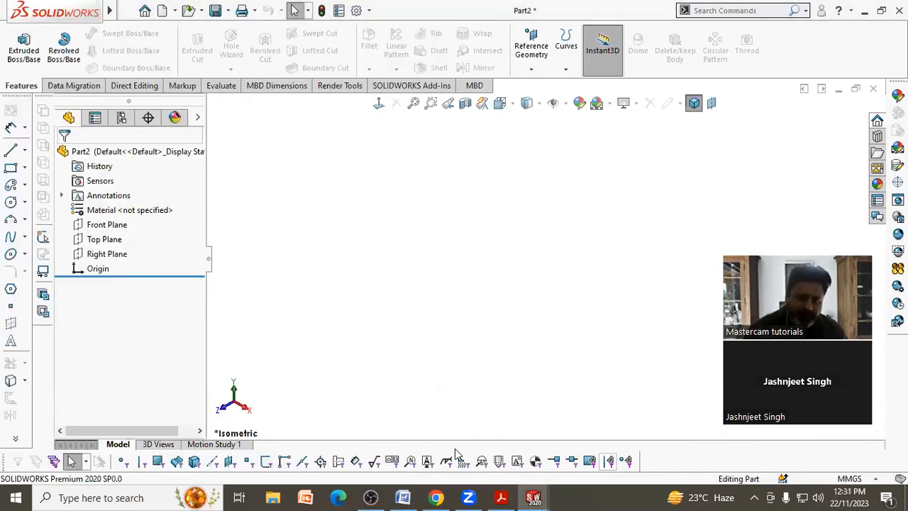
mouse_move(430, 496)
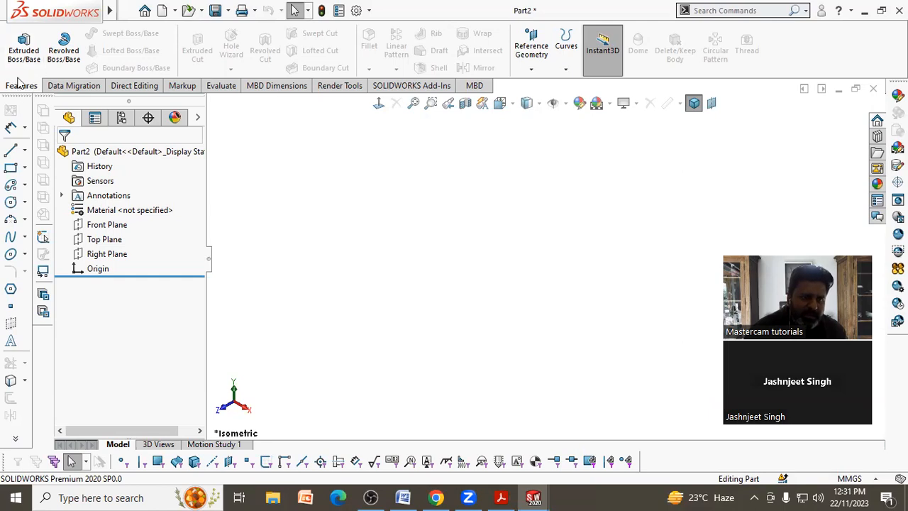
mouse_move(13, 96)
mouse_down()
mouse_move(272, 133)
mouse_move(227, 144)
mouse_up()
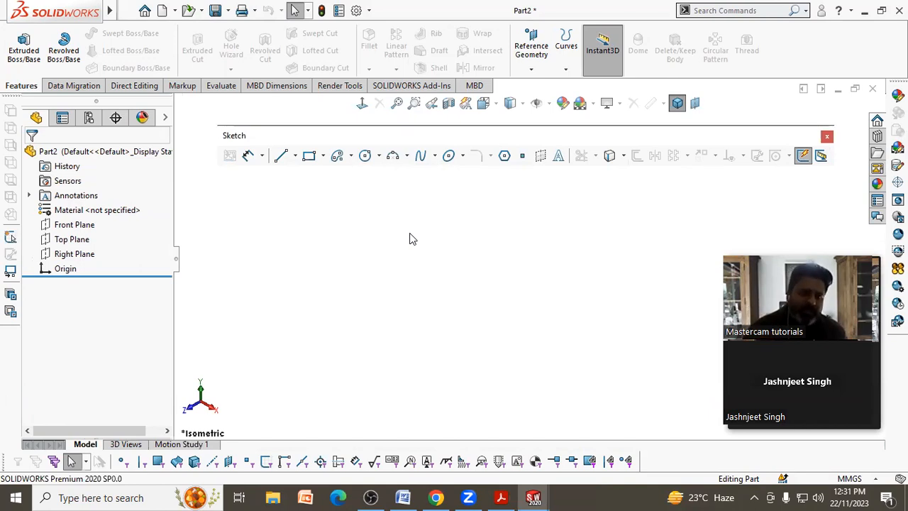
Step: Start a new sketch on the Top Plane
click(77, 243)
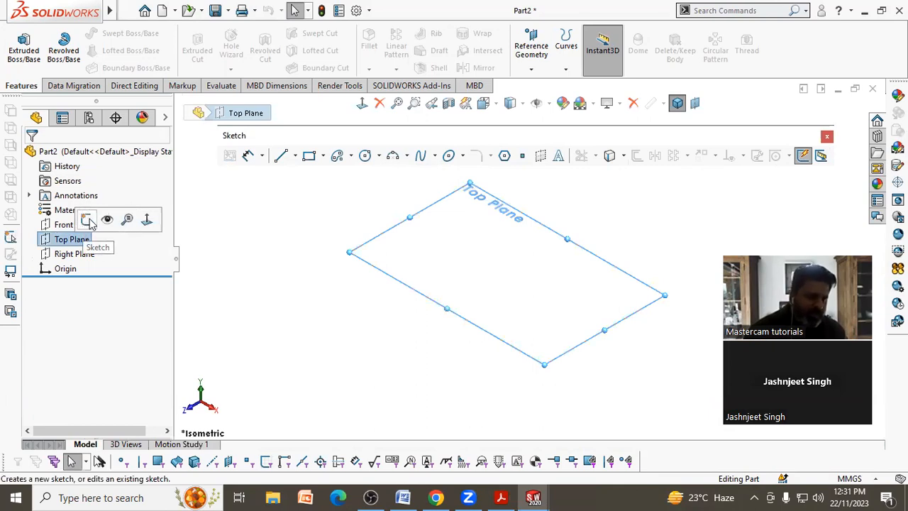
click(268, 259)
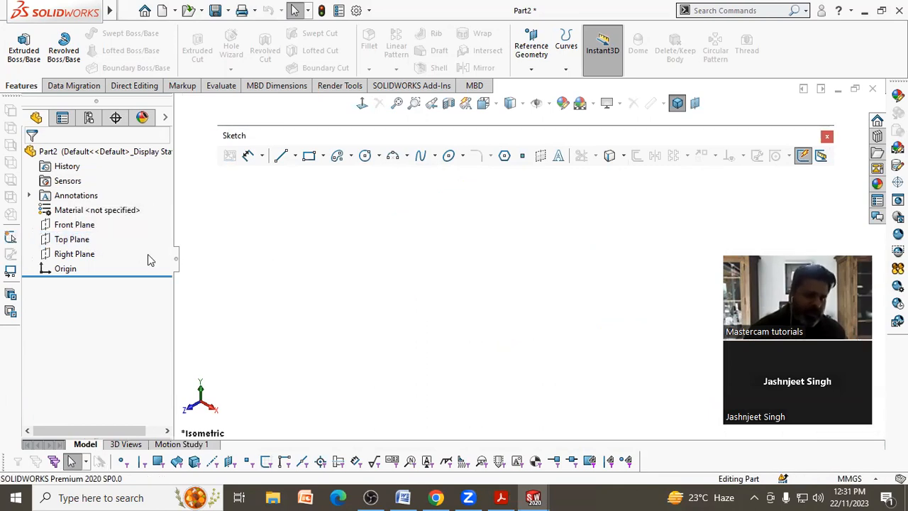
click(76, 243)
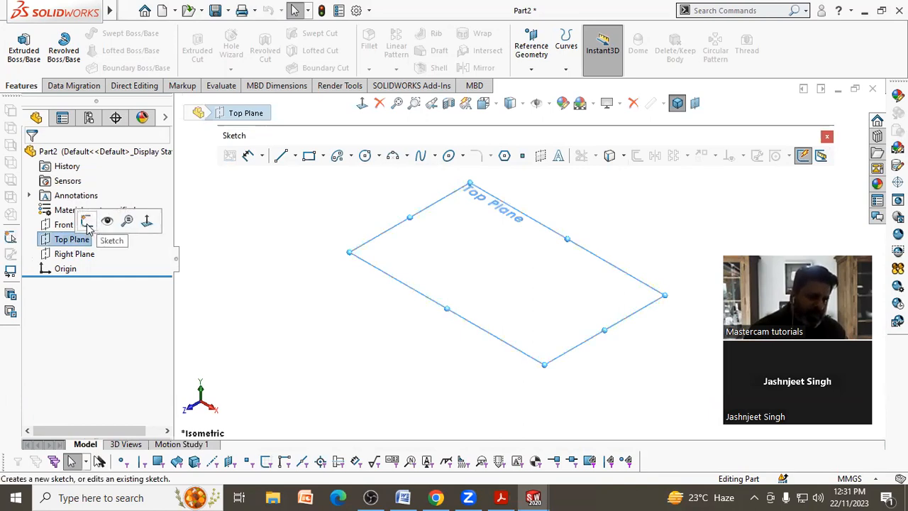
click(87, 223)
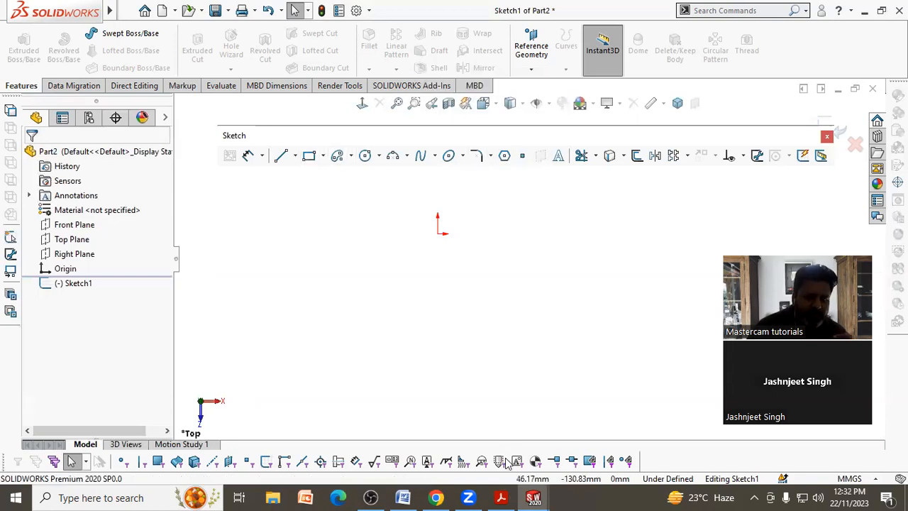
Step: Switch to the PDF and examine the outer rectangle of the 145 by 80 plate drawing
click(402, 497)
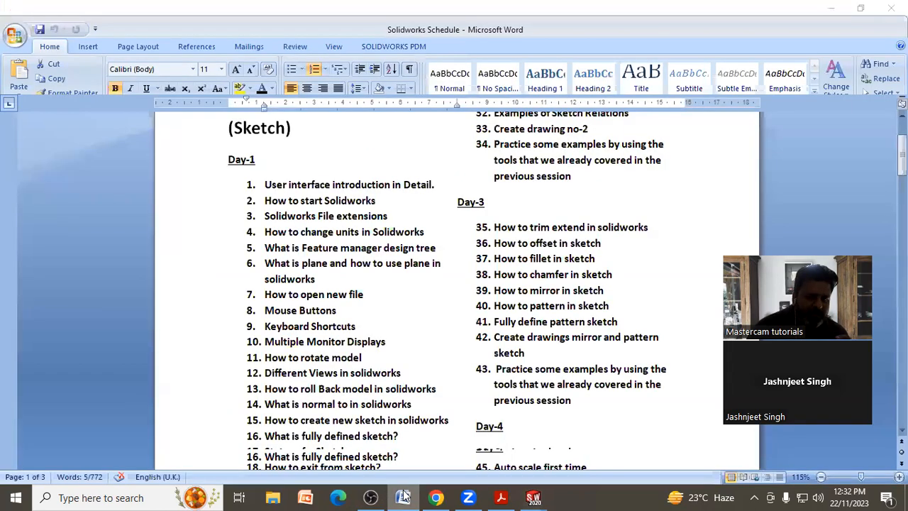
click(501, 497)
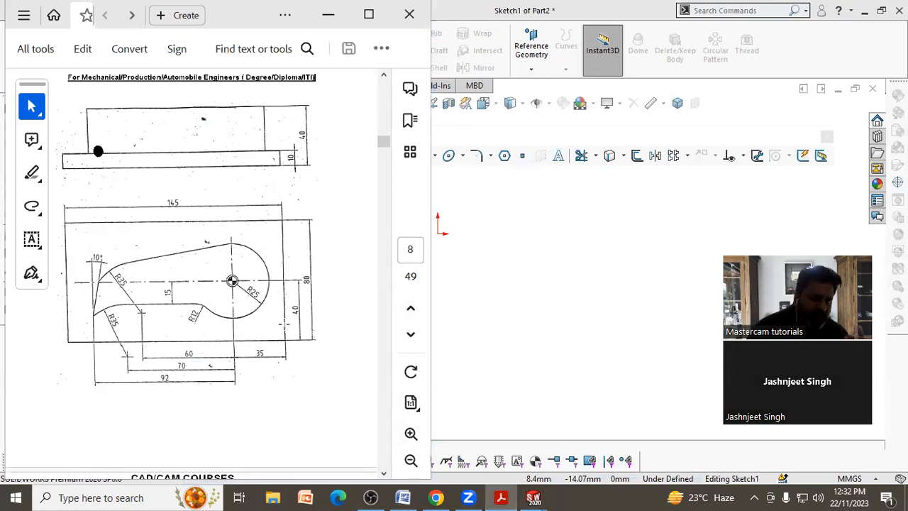
mouse_move(287, 341)
mouse_down()
mouse_move(202, 270)
mouse_move(62, 220)
mouse_move(317, 346)
mouse_up()
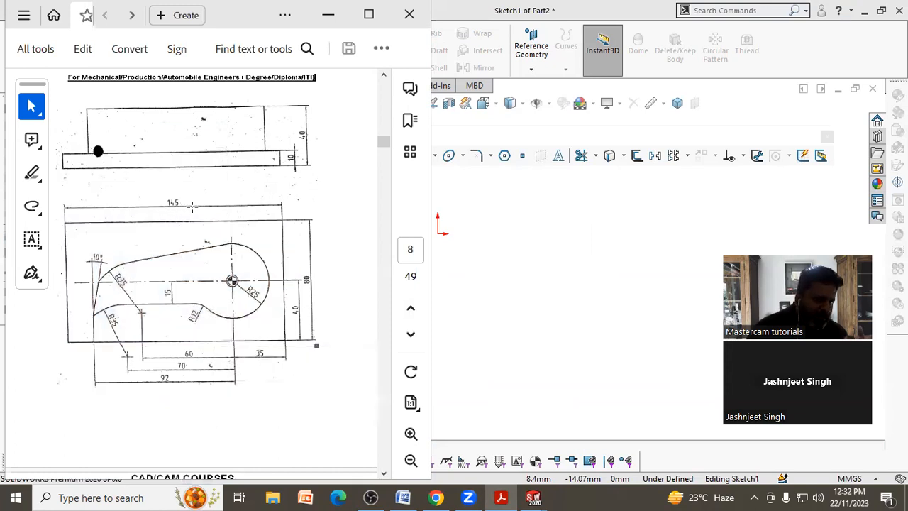
drag(286, 221, 69, 342)
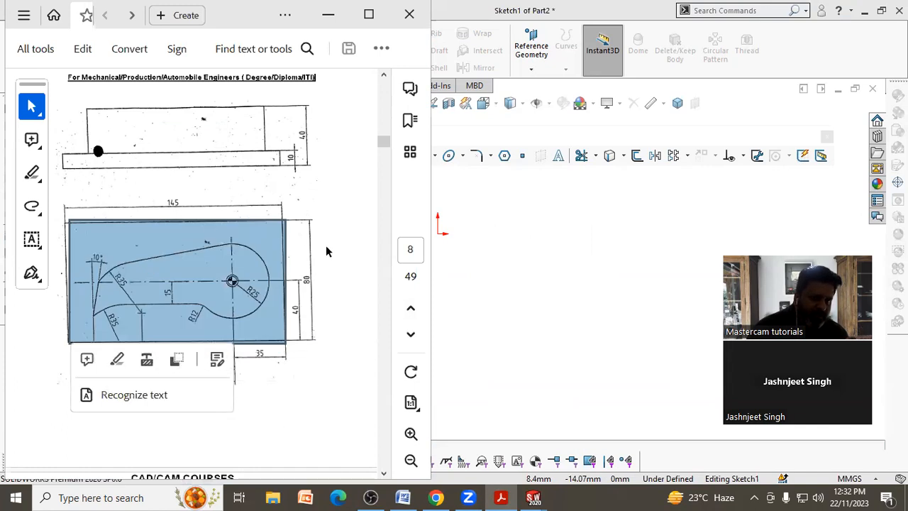
click(359, 327)
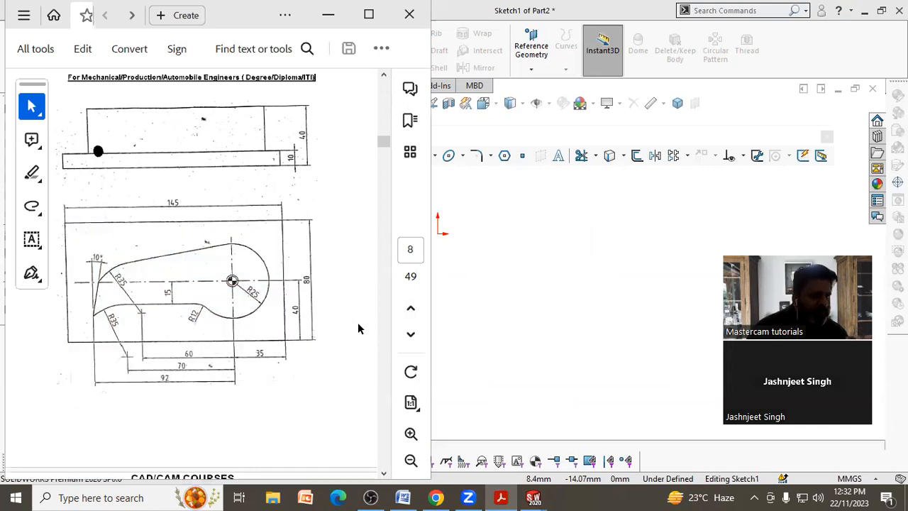
Step: Switch to SOLIDWORKS and turn on the display of the origin and points in the sketch view
click(541, 318)
scroll(529, 219, up, 3)
scroll(511, 213, down, 5)
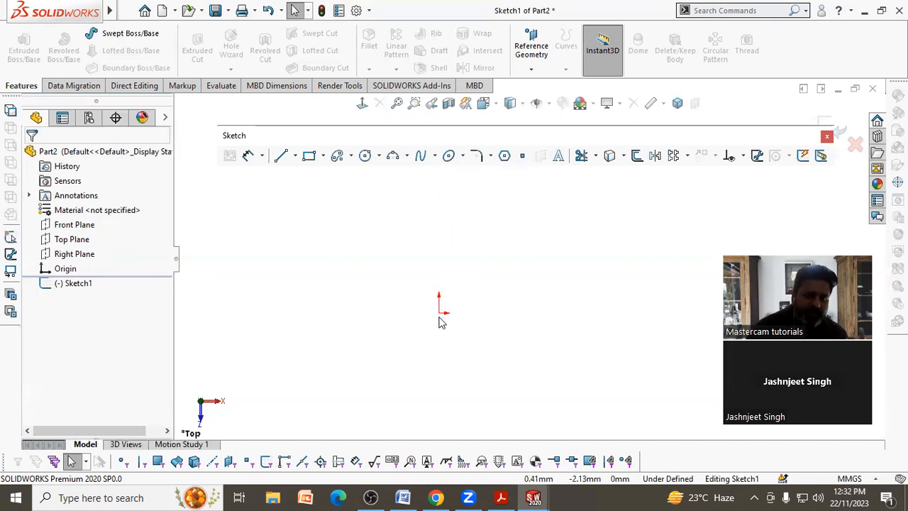
click(550, 105)
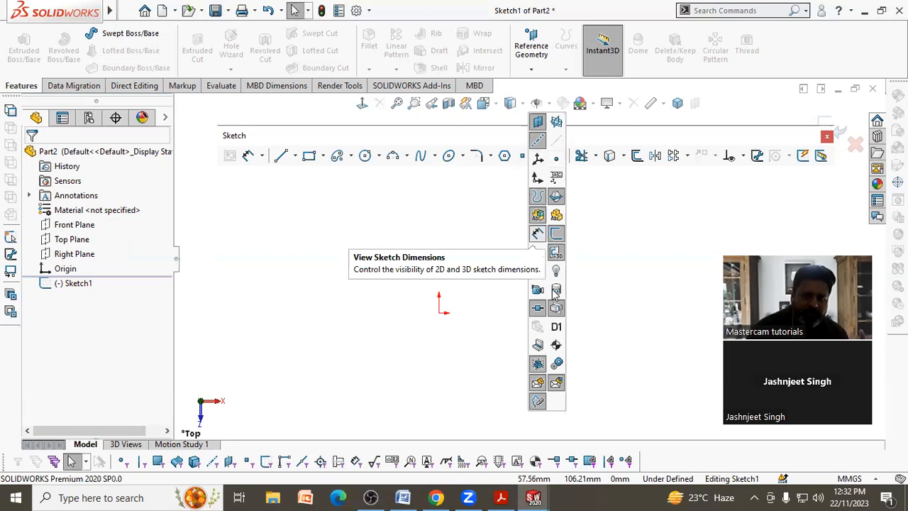
click(548, 104)
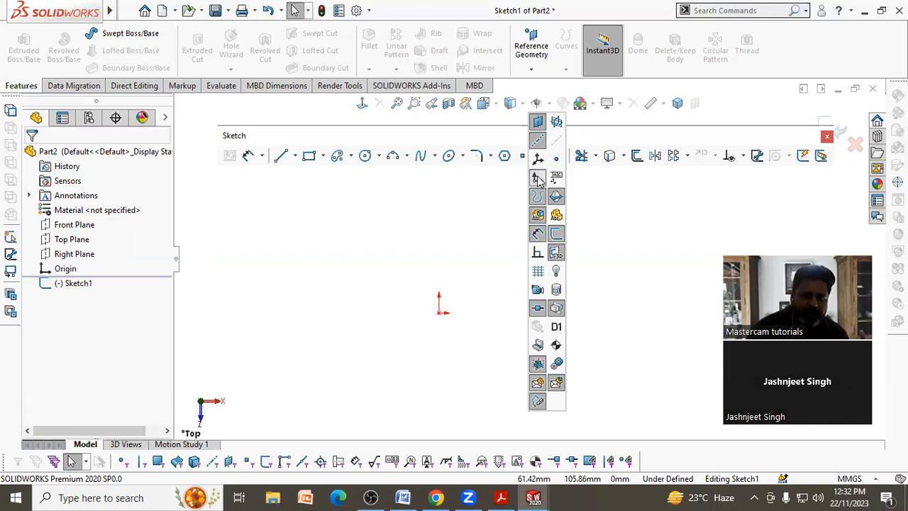
click(556, 159)
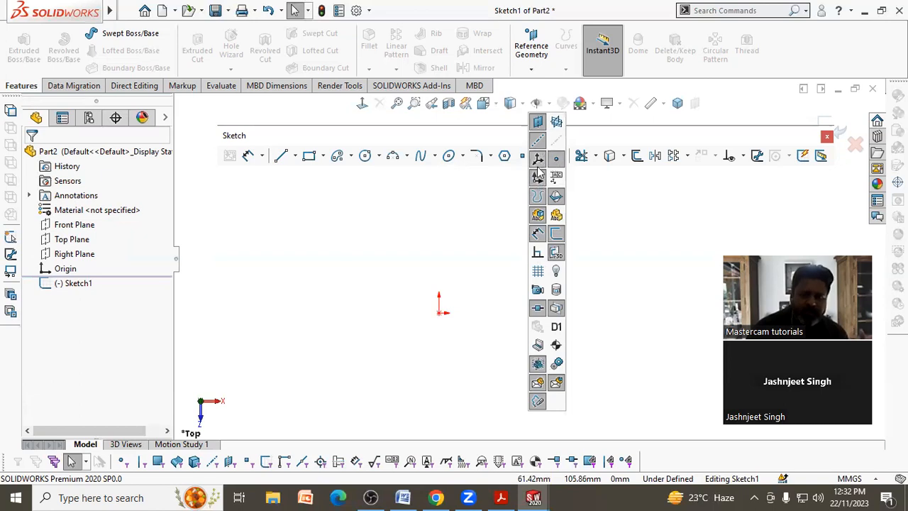
click(474, 309)
ctrl+middle_drag(474, 298, 467, 290)
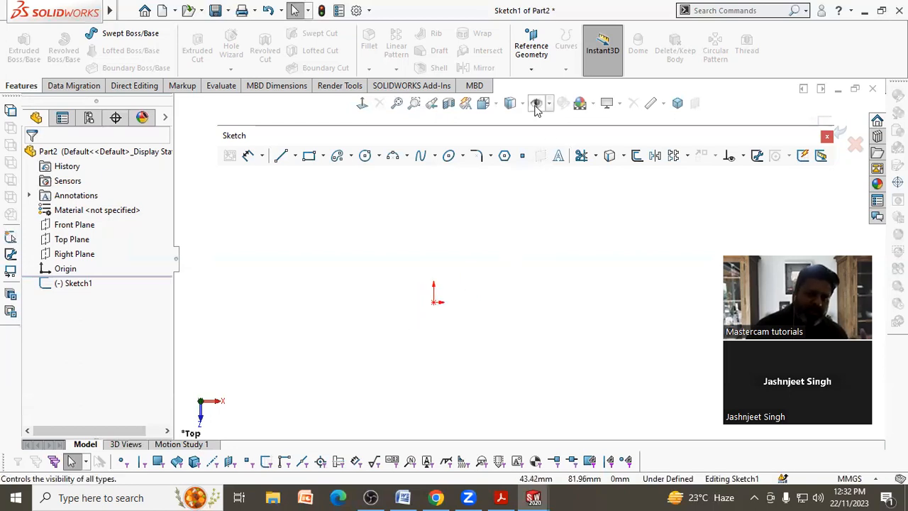
Step: Switch to the PDF and check the reference point at the R25 arc's centre on the plate drawing
scroll(559, 259, up, 3)
scroll(549, 276, down, 2)
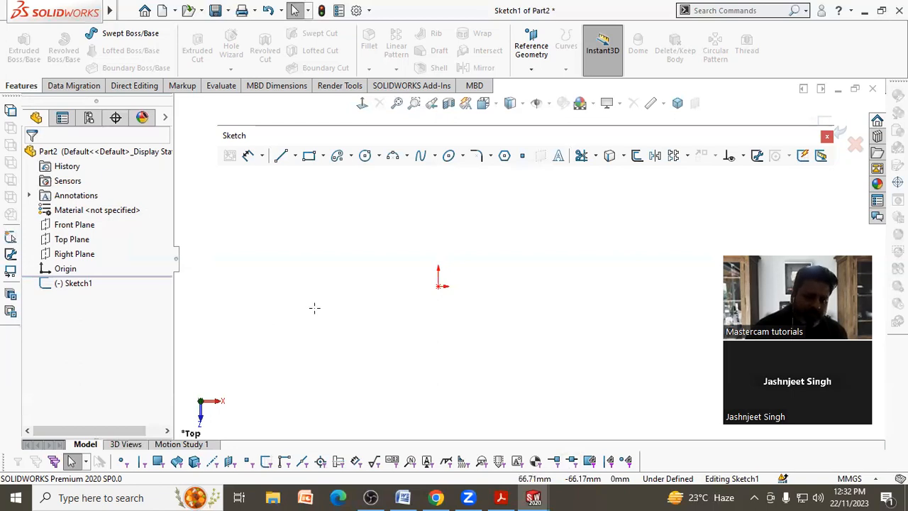
key(alt+Tab)
click(232, 281)
click(232, 281)
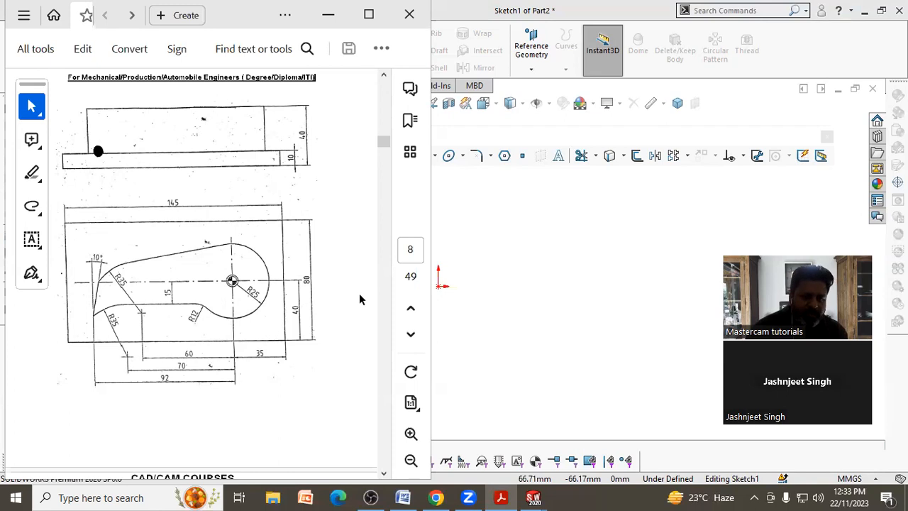
Step: In SOLIDWORKS, sketch a corner rectangle about 120 by 78 mm around the origin, with the origin nearer its lower-right corner
click(580, 274)
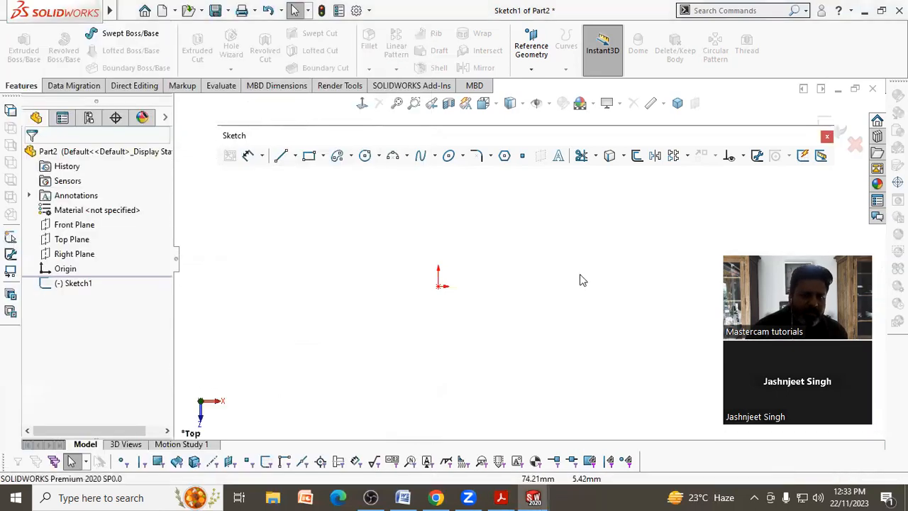
click(311, 159)
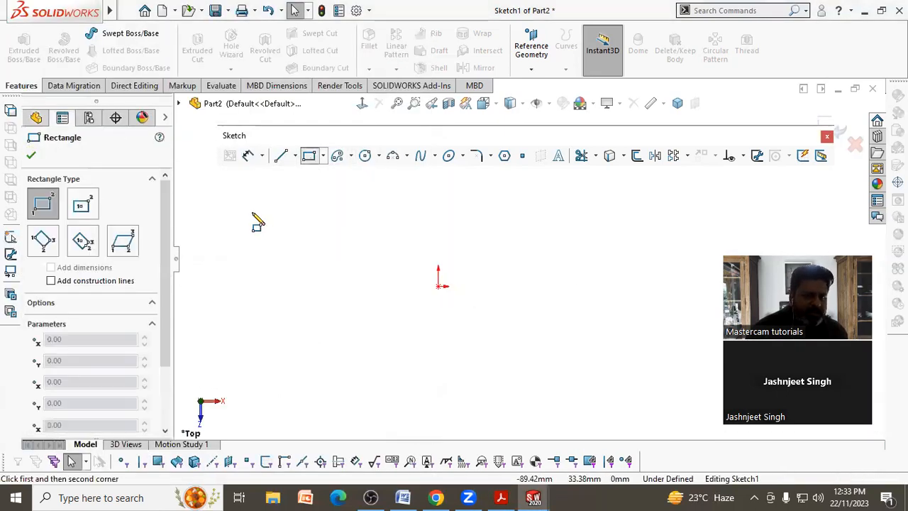
click(251, 210)
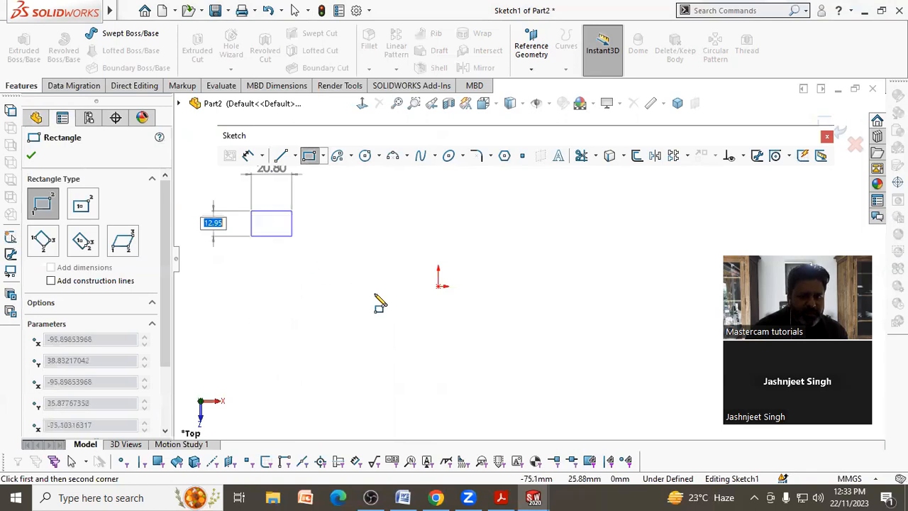
click(486, 337)
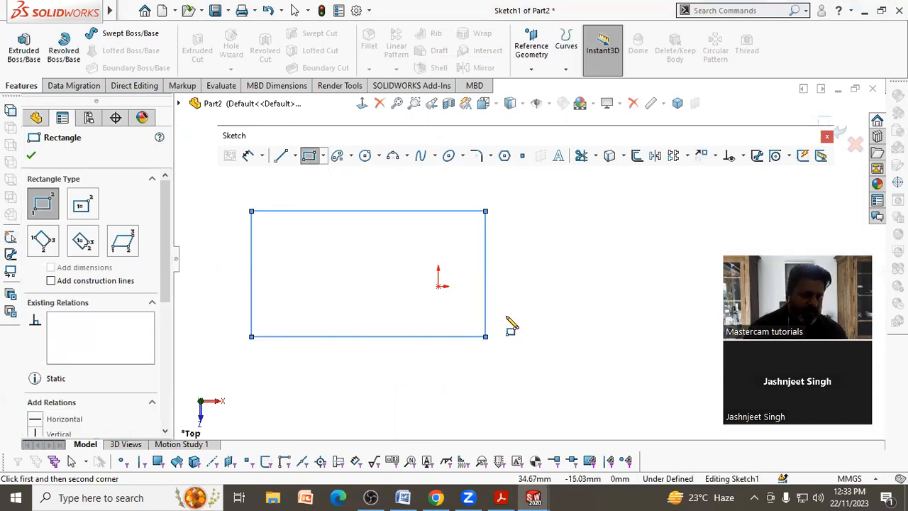
key(Escape)
scroll(544, 281, up, 3)
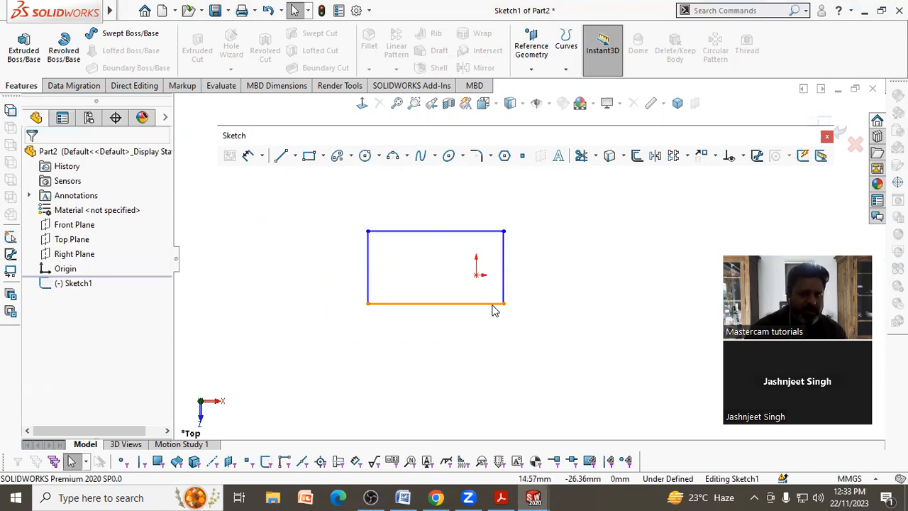
Step: Dimension the rectangle's top edge as 145 mm
click(247, 155)
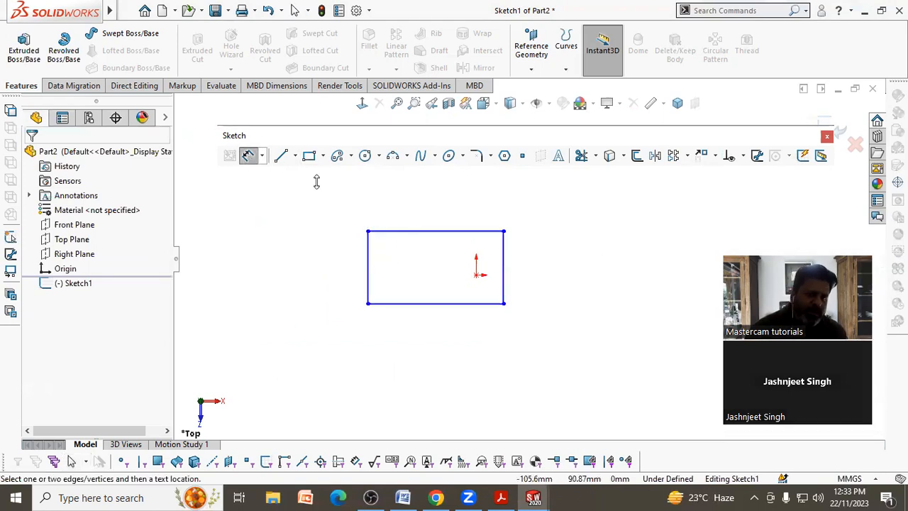
click(433, 230)
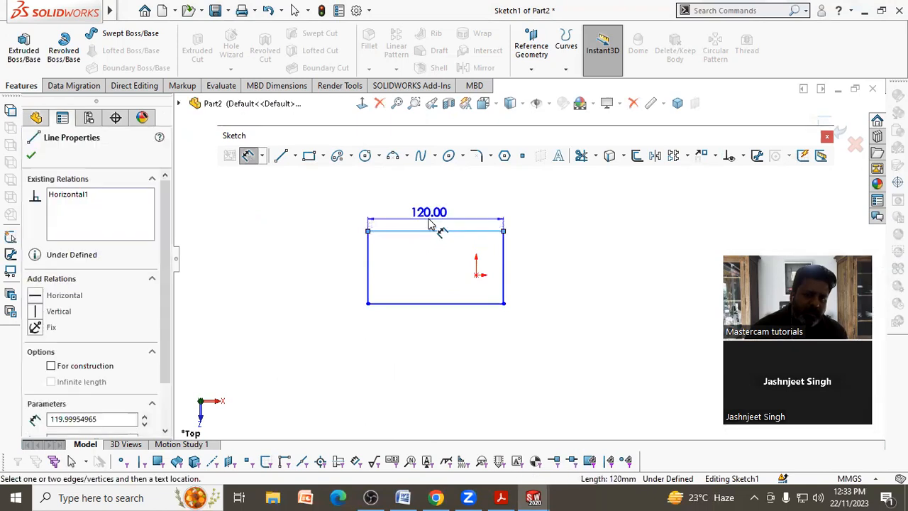
click(429, 224)
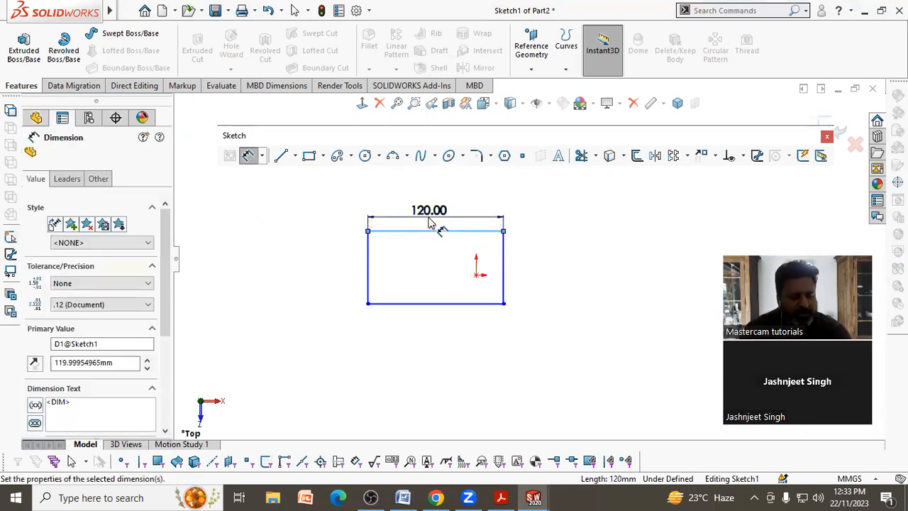
text(145)
key(Return)
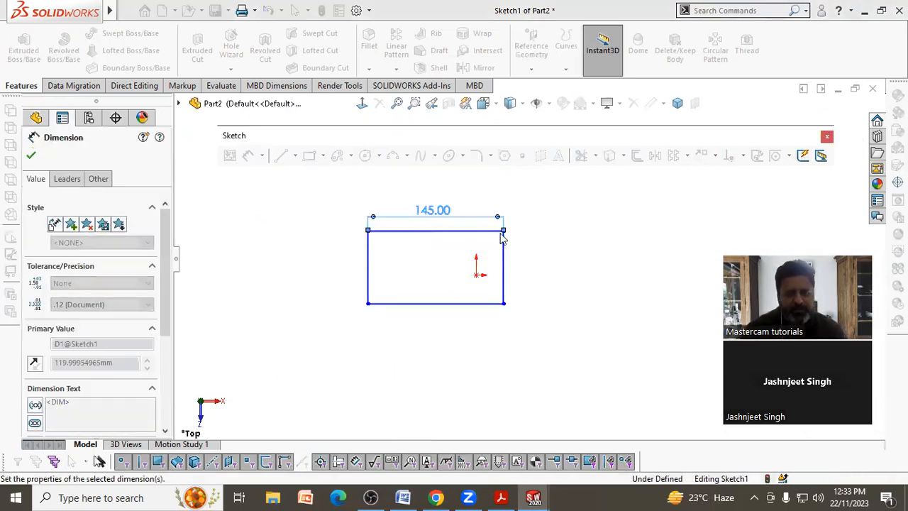
click(544, 258)
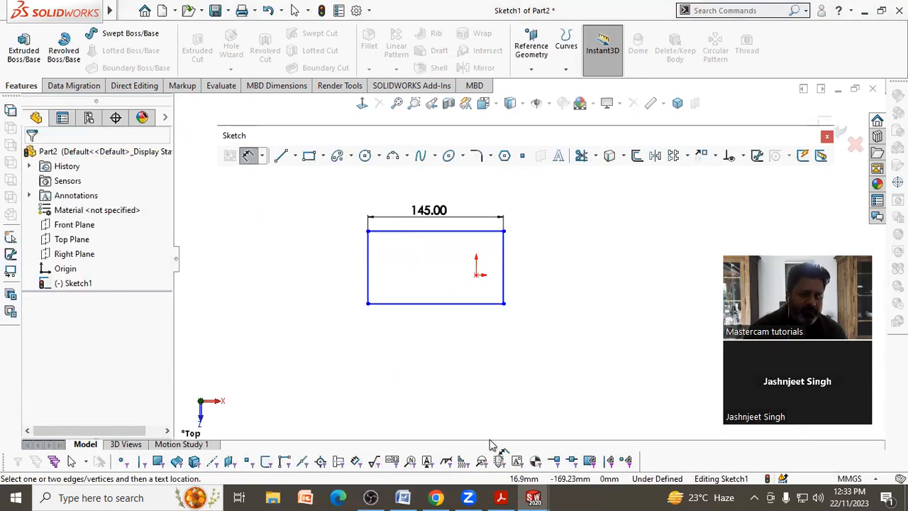
Step: Dimension the rectangle's right edge as 80 mm
click(504, 276)
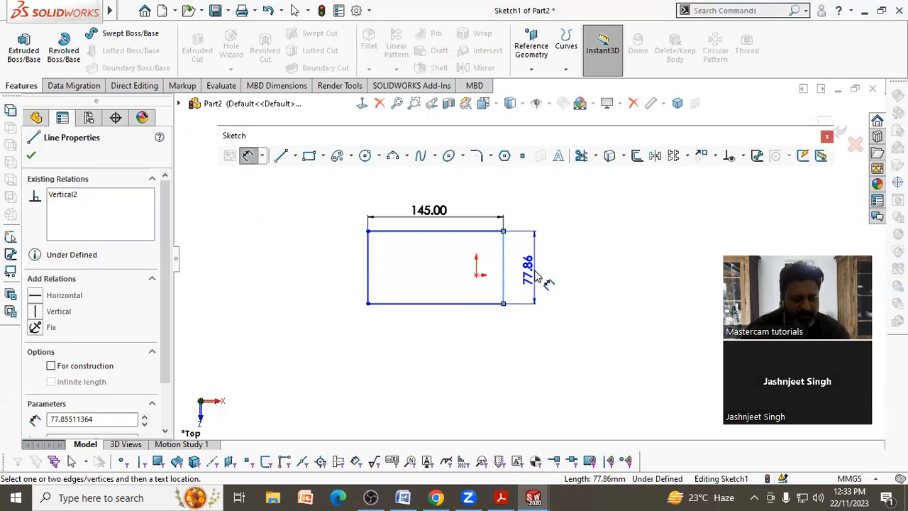
click(537, 275)
key(Return)
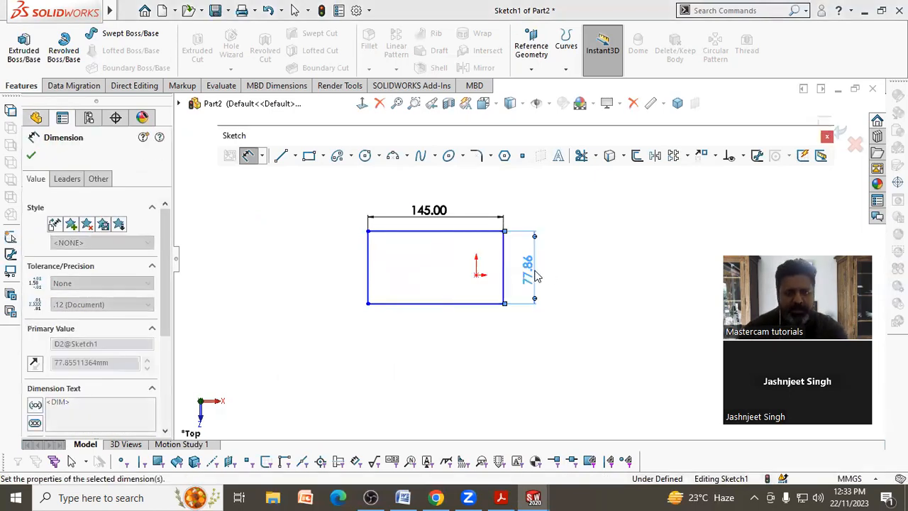
click(594, 299)
scroll(523, 320, down, 2)
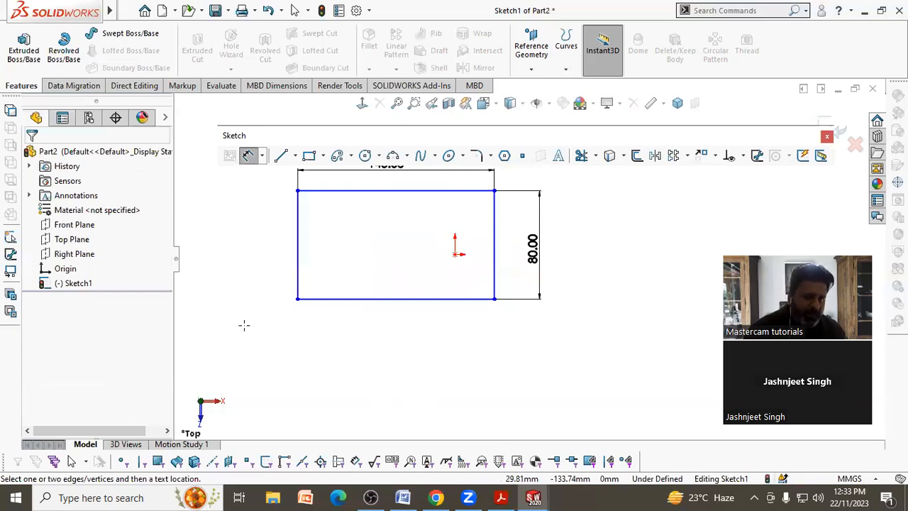
Step: Dimension the vertical distance from the origin to the rectangle's lower edge as 40 mm
key(alt+Tab)
click(456, 255)
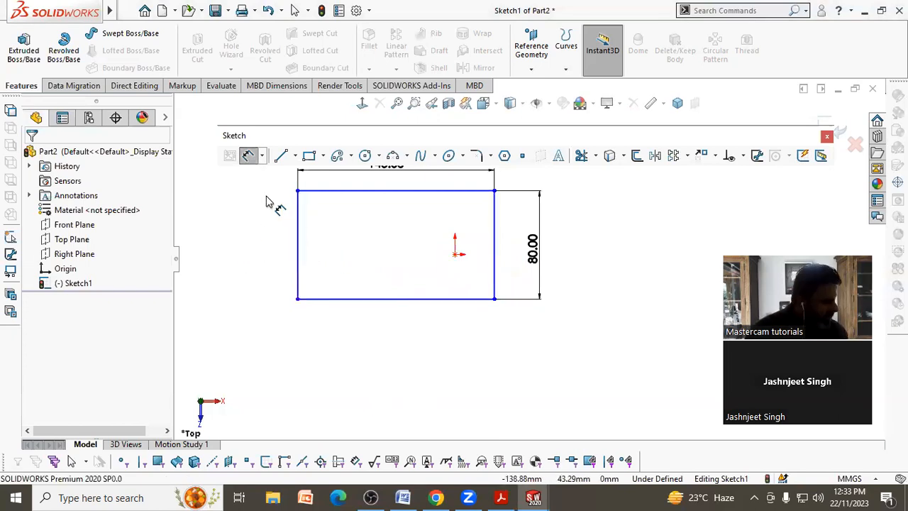
scroll(475, 261, down, 3)
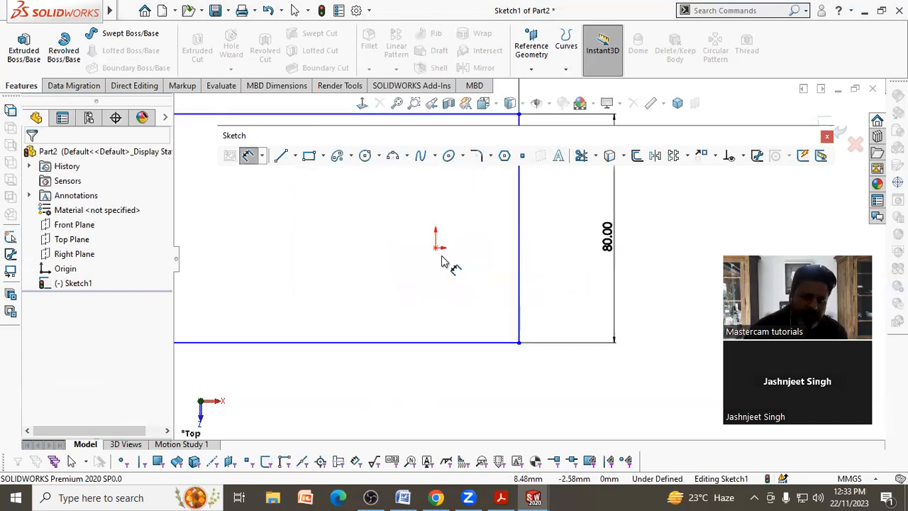
click(435, 249)
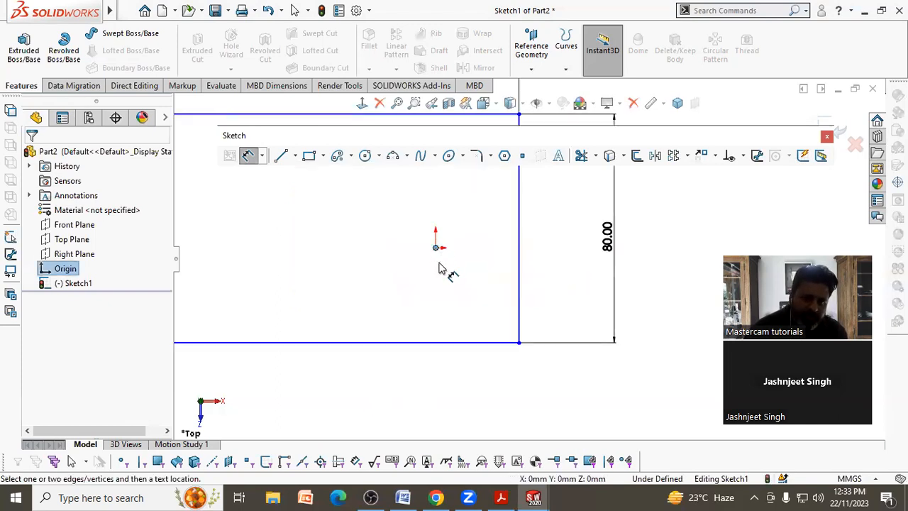
click(457, 344)
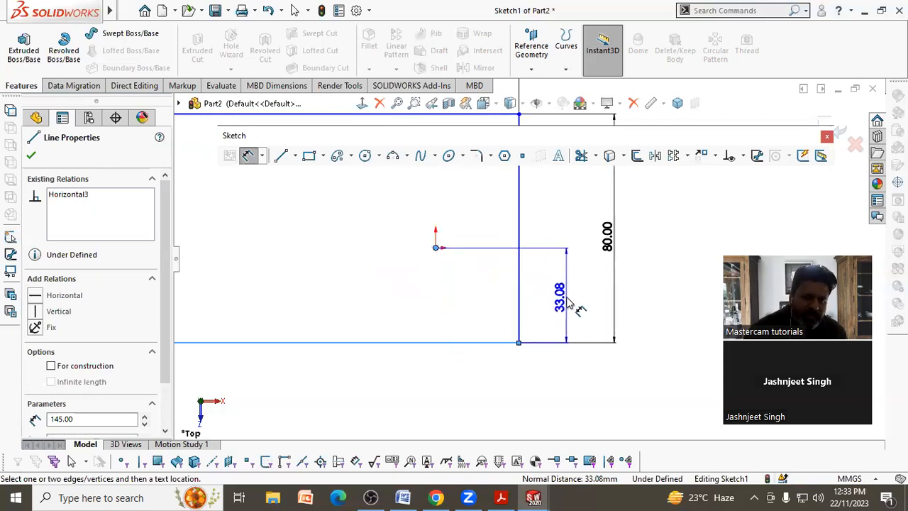
click(571, 305)
text(40)
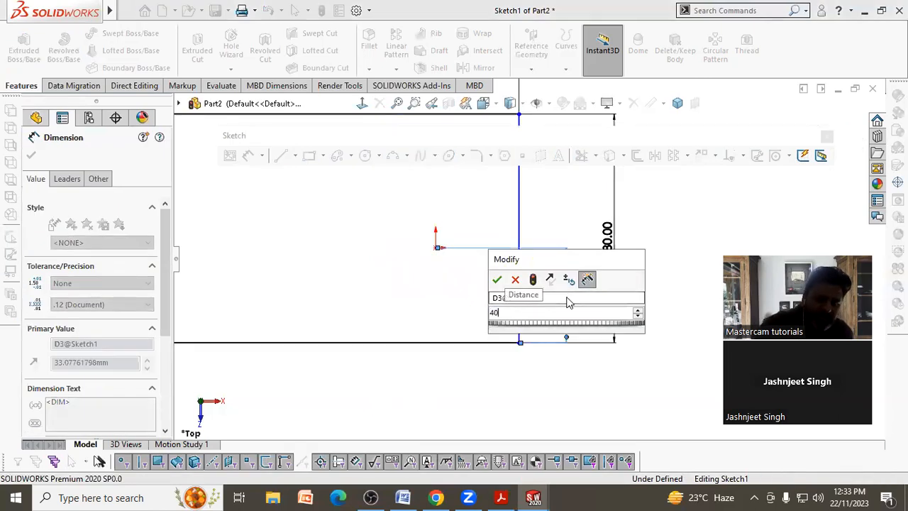
key(Return)
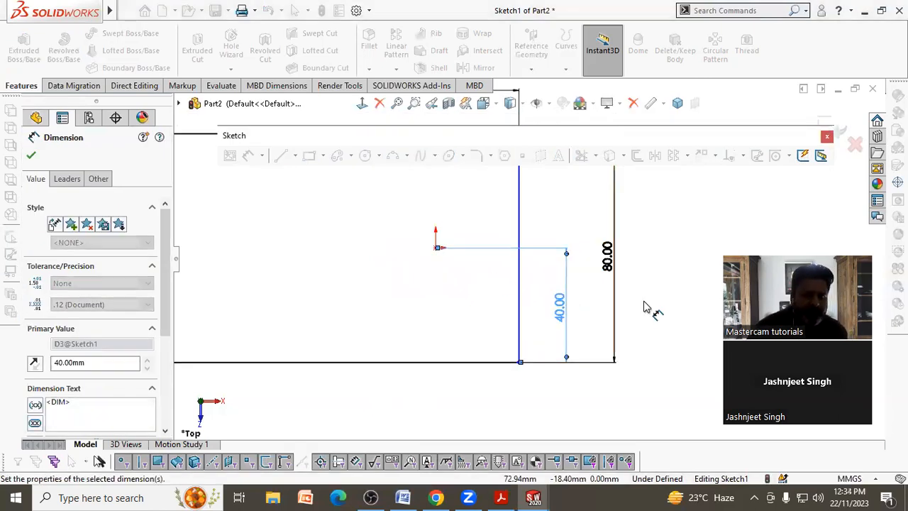
click(426, 344)
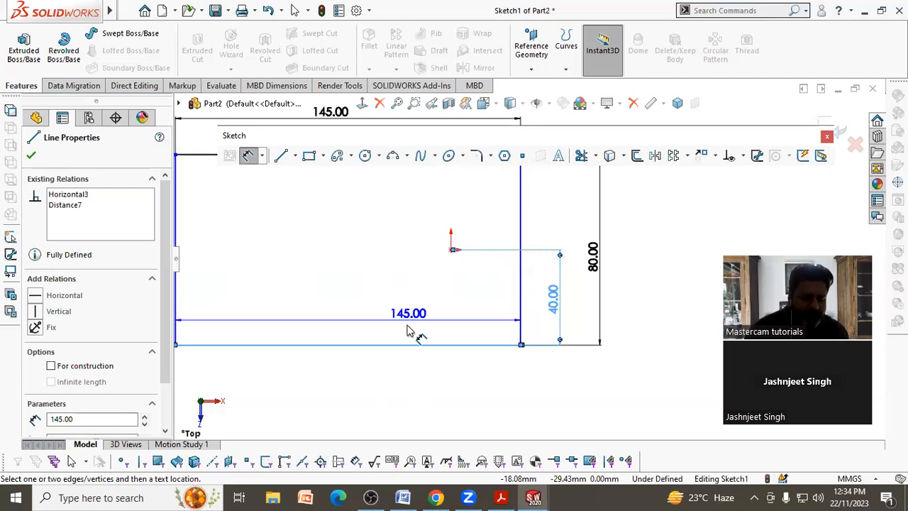
key(Escape)
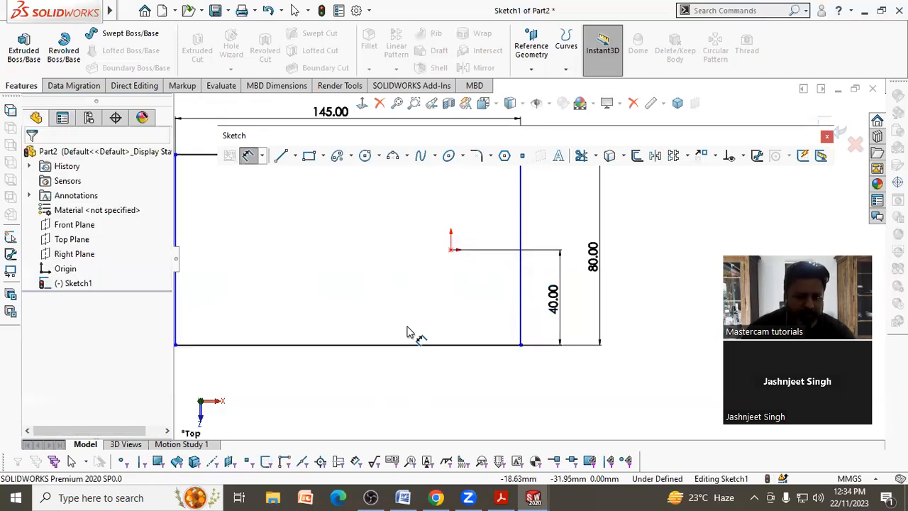
Step: Try a 30 mm horizontal dimension between the origin and the rectangle's right edge, and undo it
click(452, 250)
click(520, 278)
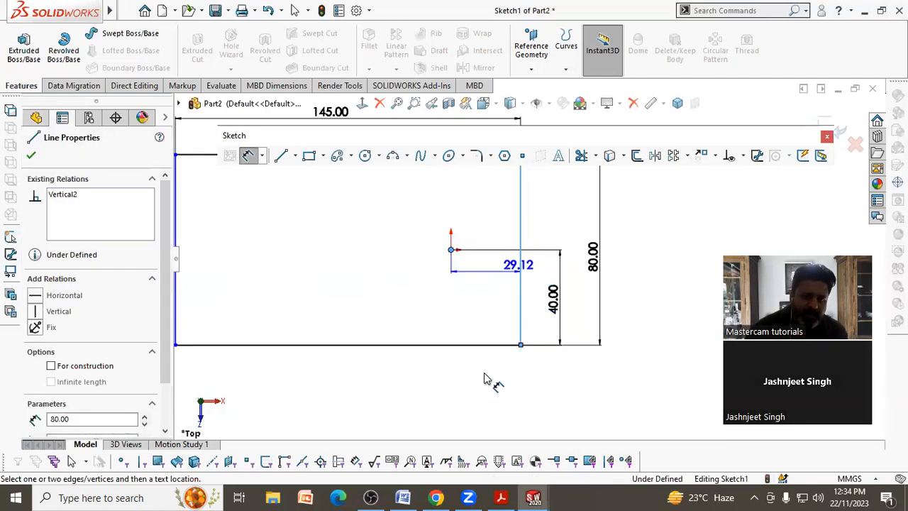
click(487, 360)
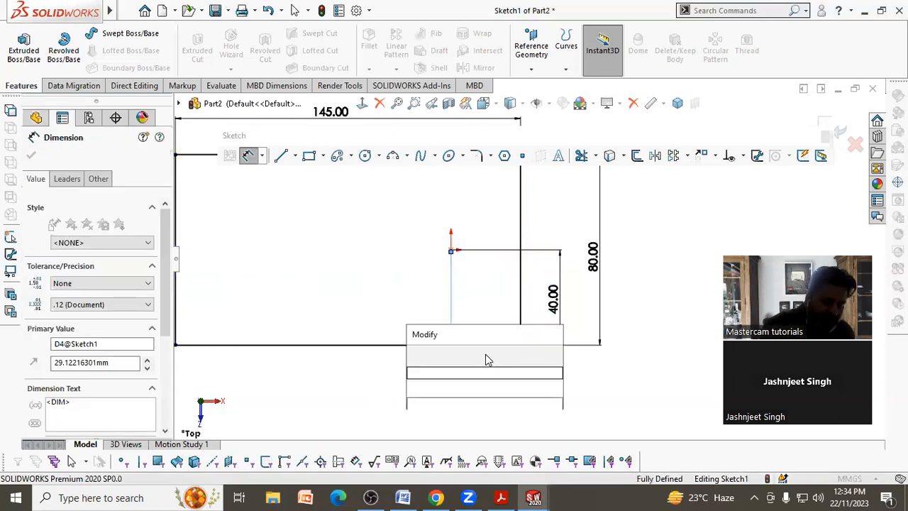
text(30)
key(Return)
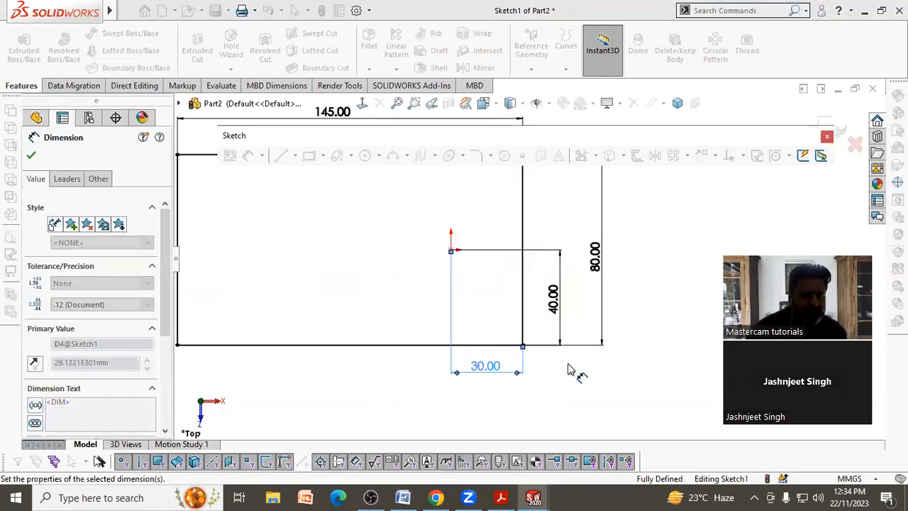
key(z)
scroll(528, 284, up, 1)
scroll(487, 215, down, 3)
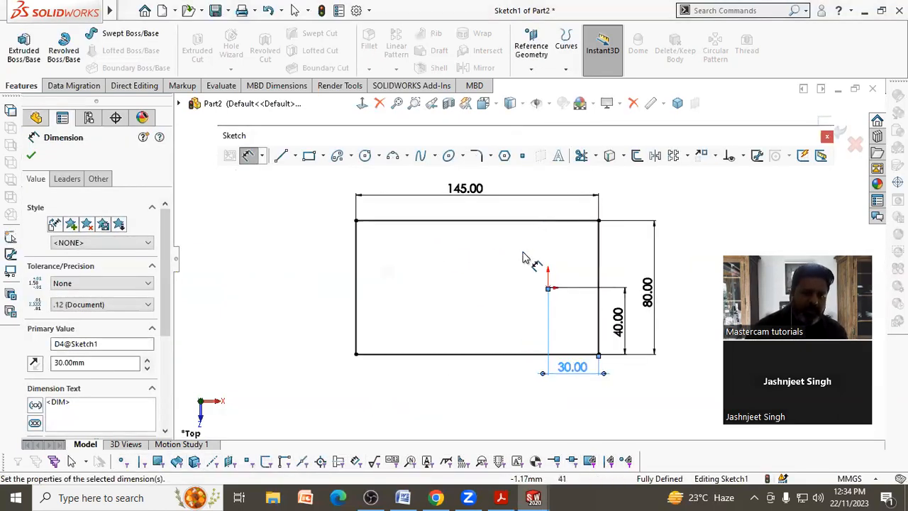
right_click(486, 343)
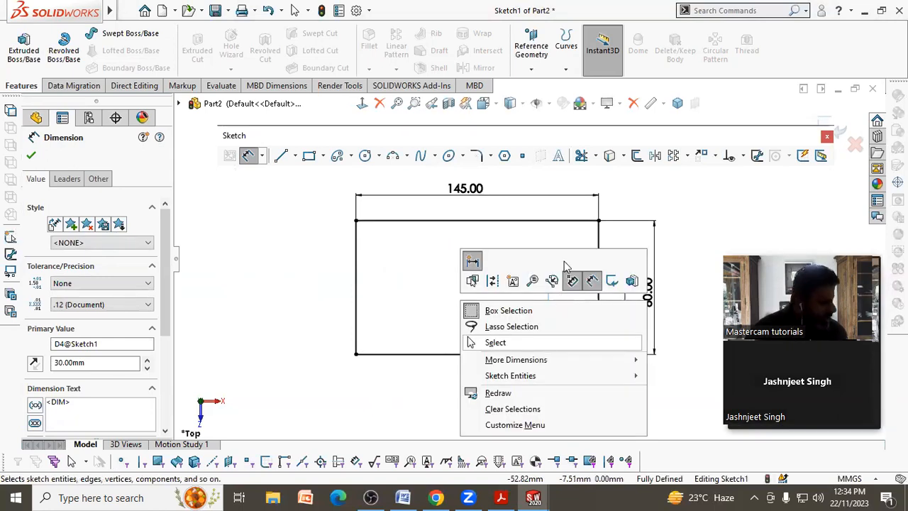
key(Escape)
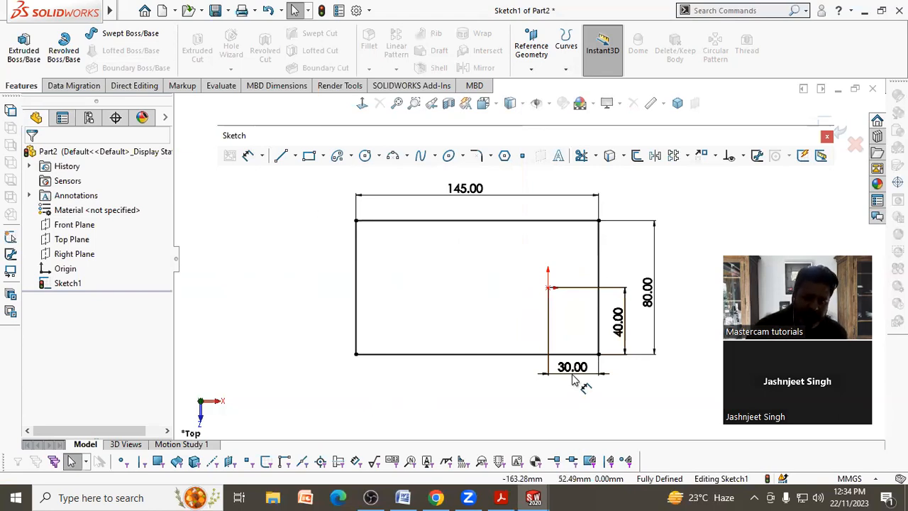
key(ctrl+z)
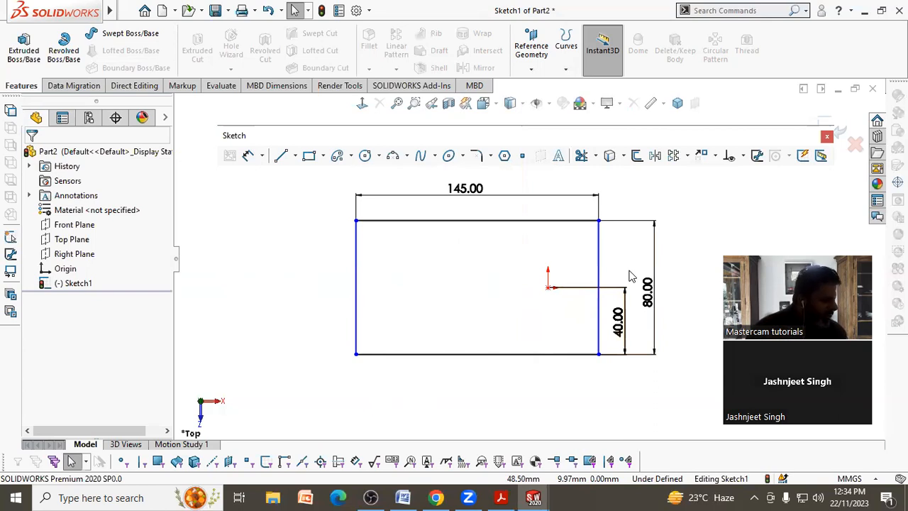
Step: Add a 30 mm horizontal dimension from the origin to the rectangle's right edge below the rectangle and leave the dimension tool
click(247, 157)
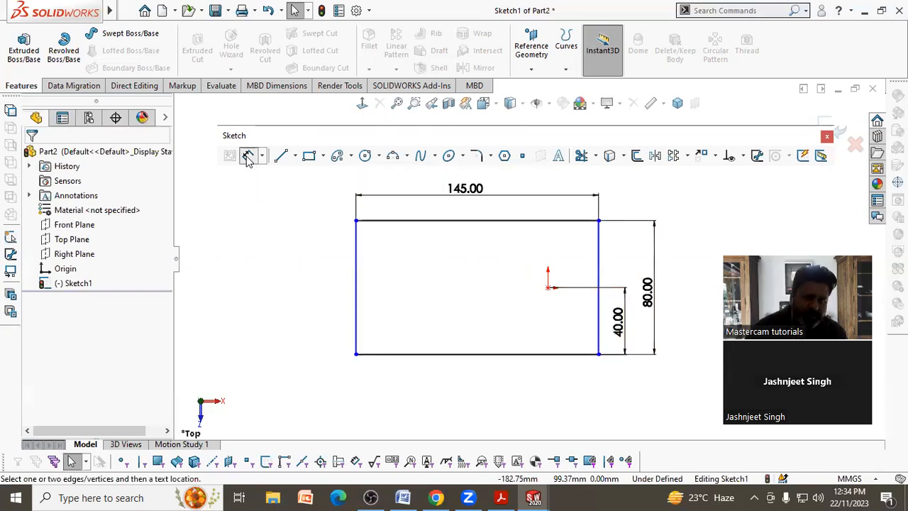
click(600, 310)
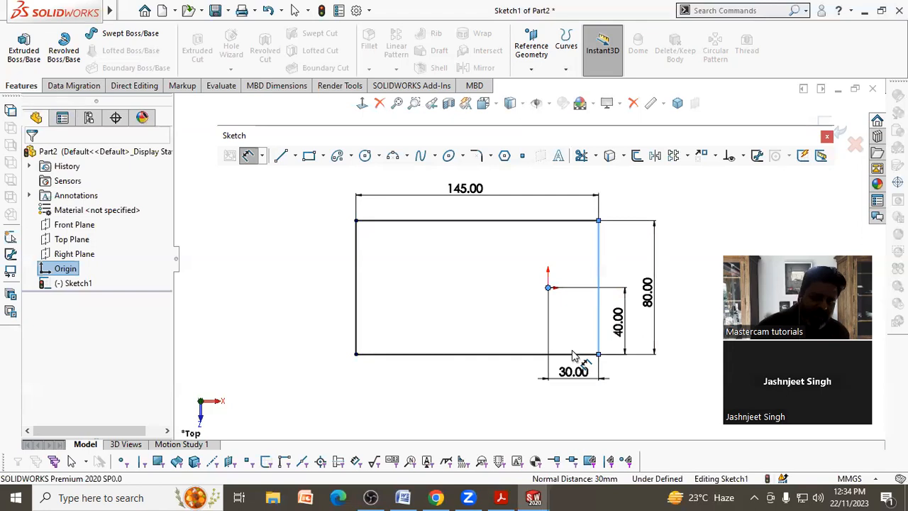
click(574, 356)
click(505, 358)
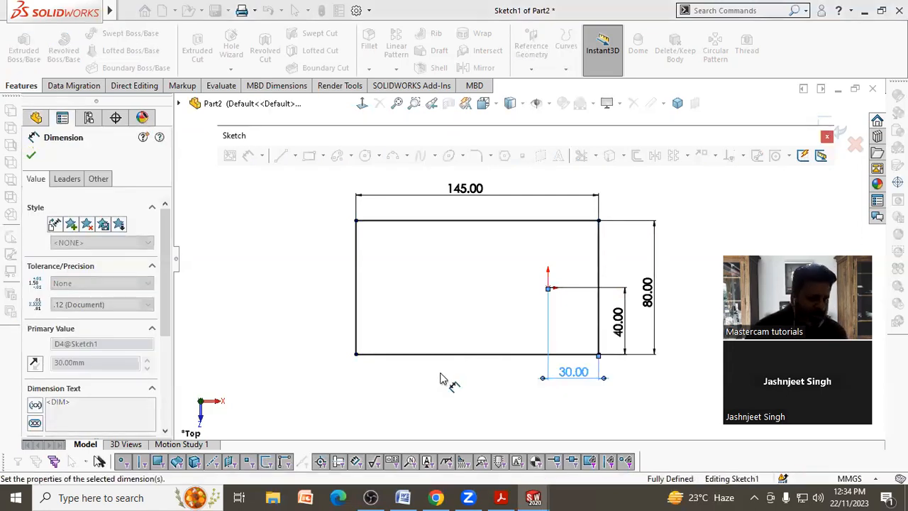
key(Escape)
right_click(446, 309)
click(458, 346)
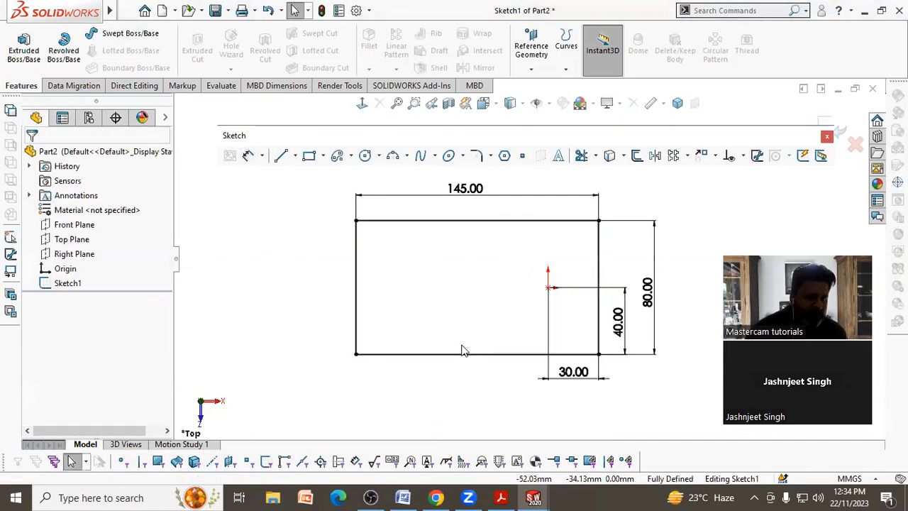
Step: Shift the 145 mm dimension text slightly and move the 80, 40 and 30 mm dimensions farther out from the rectangle
drag(470, 196, 482, 196)
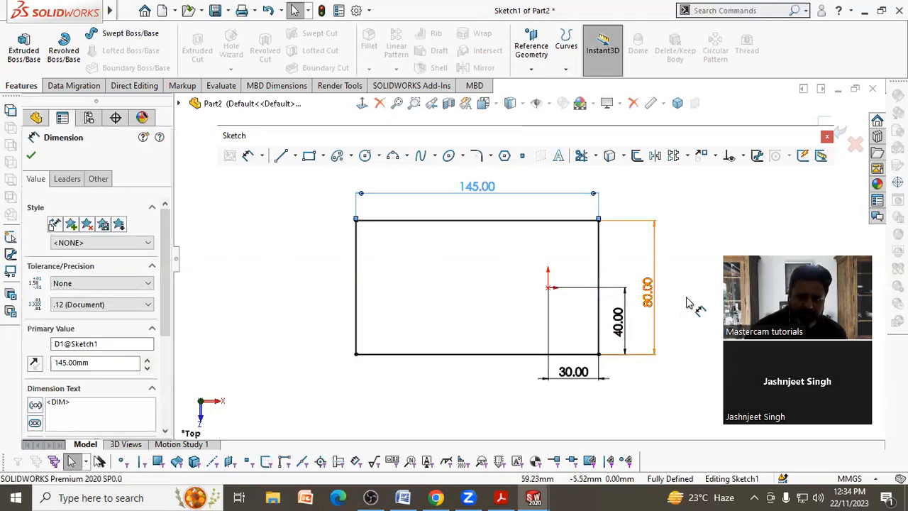
drag(649, 292, 698, 292)
drag(625, 322, 678, 323)
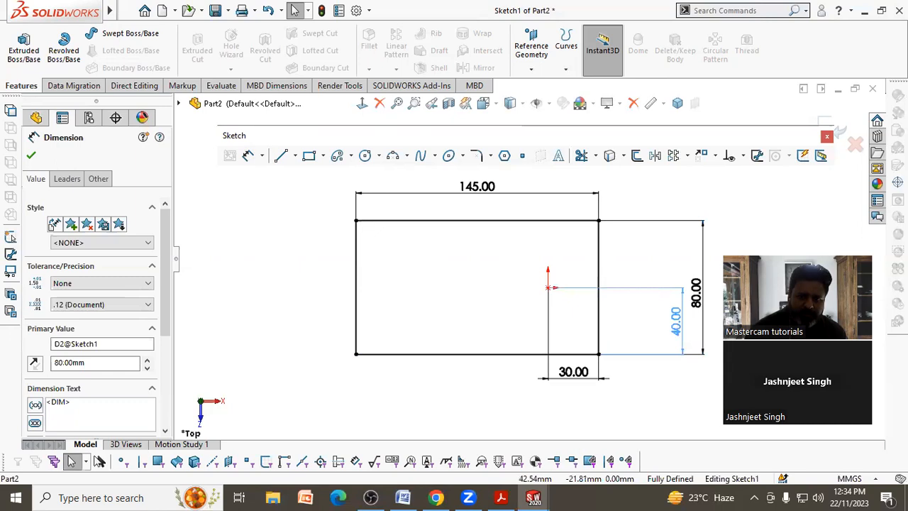
drag(574, 372, 577, 422)
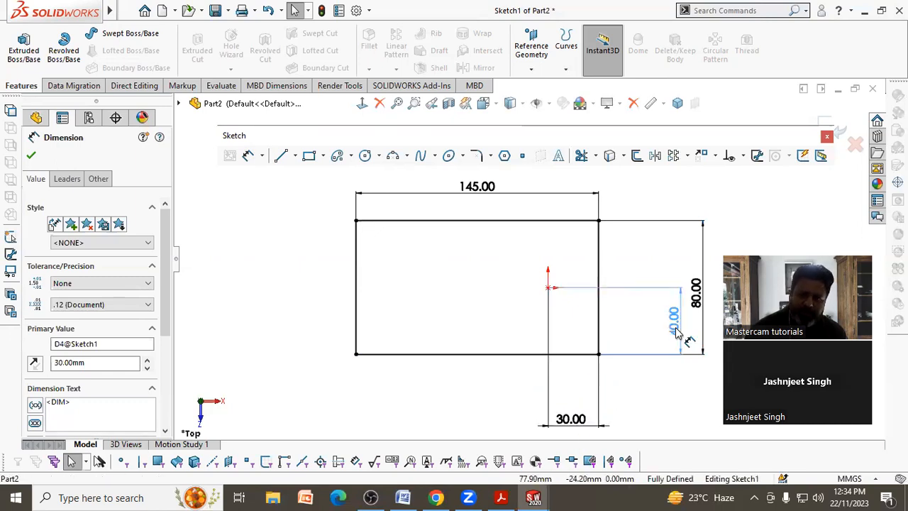
click(653, 377)
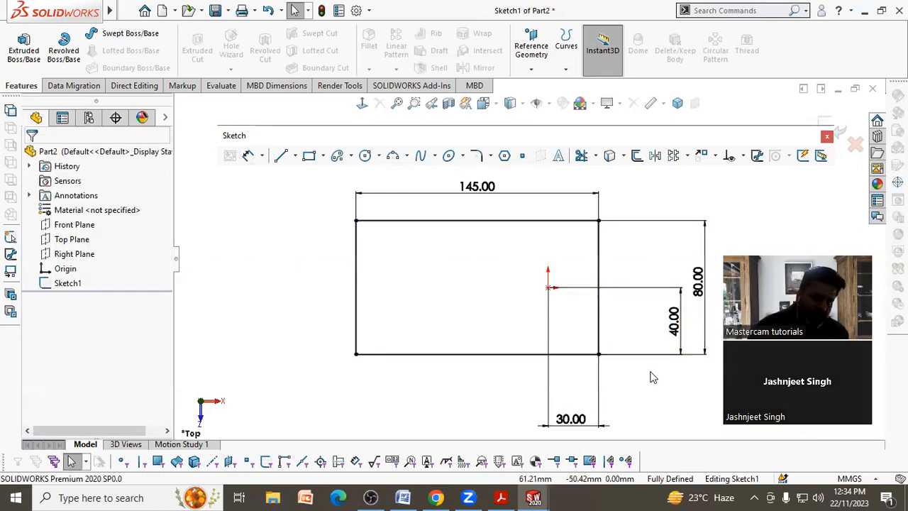
Step: Move the 80 mm and 40 mm dimensions closer to the rectangle's right edge
scroll(371, 320, up, 3)
scroll(649, 263, down, 3)
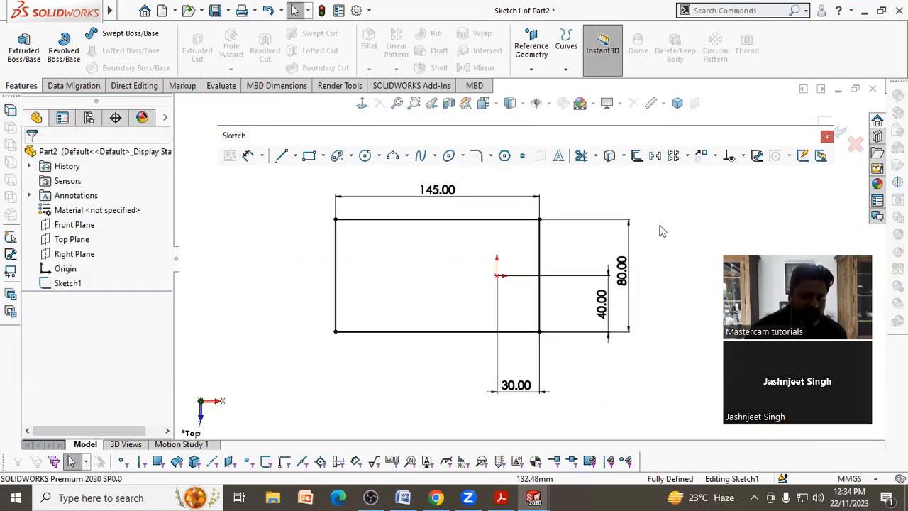
scroll(643, 268, up, 1)
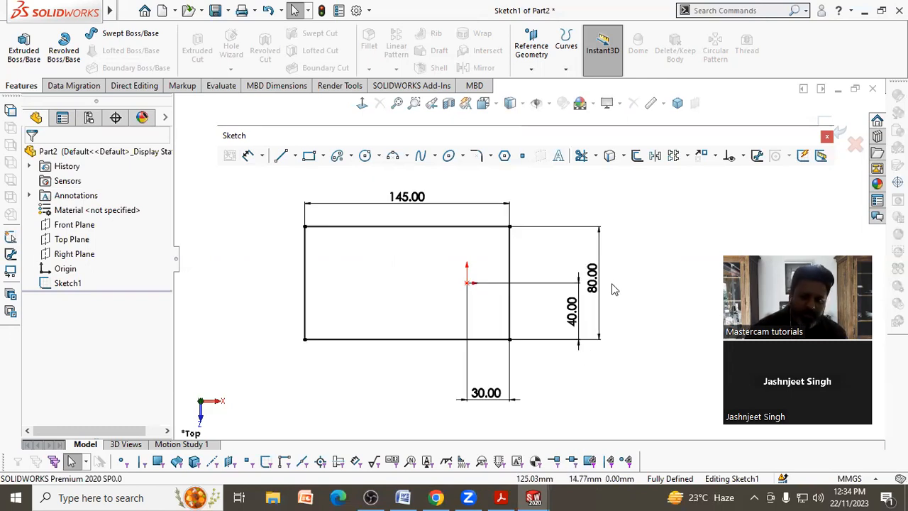
click(591, 304)
drag(590, 280, 561, 309)
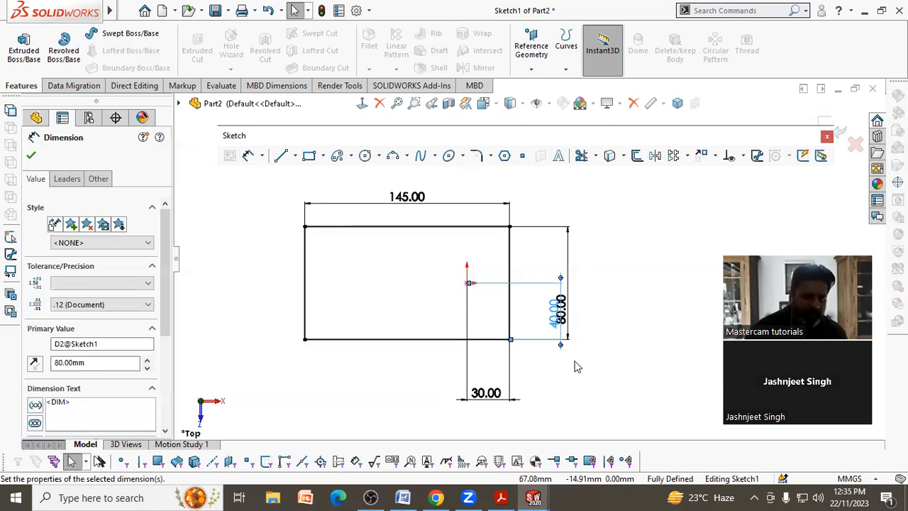
click(592, 335)
Step: Space the 80 and 40 mm dimensions apart outside the right edge and shift the 30 mm text beyond its extension lines
drag(571, 321, 642, 294)
drag(567, 321, 604, 319)
drag(556, 399, 585, 389)
click(586, 389)
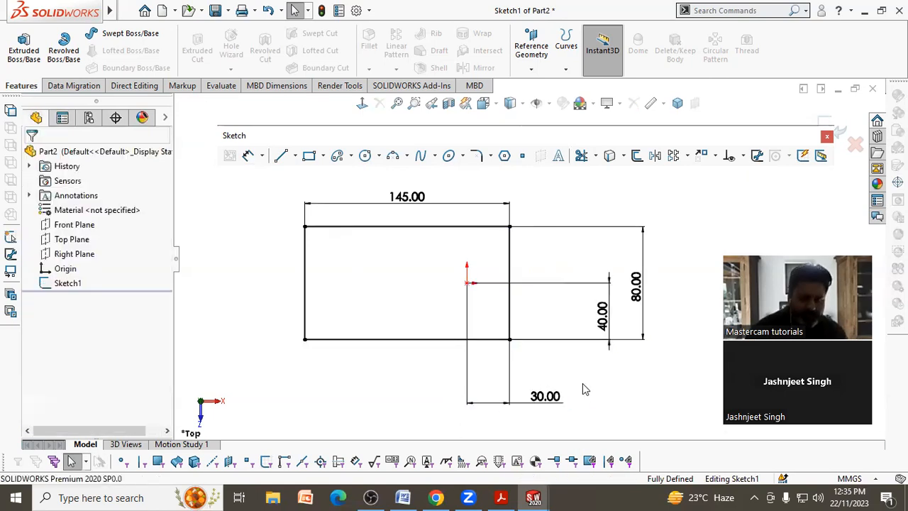
Step: Check the R25 arc on the PDF drawing and, back in SOLIDWORKS, sketch a circle about 50 mm in diameter centred on the origin
click(501, 497)
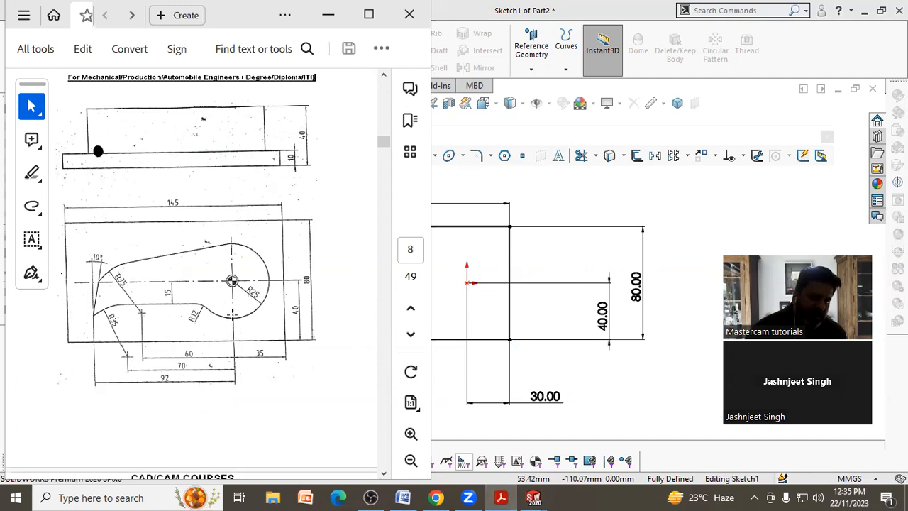
click(537, 217)
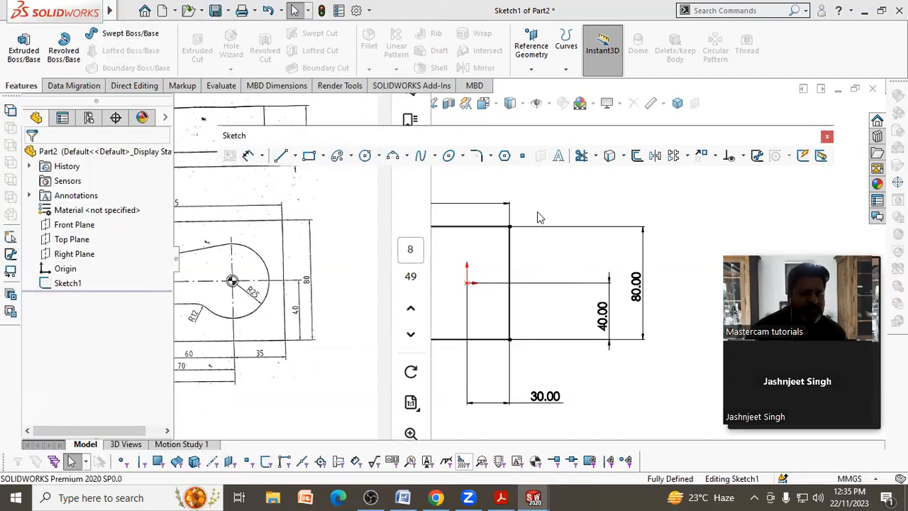
click(366, 157)
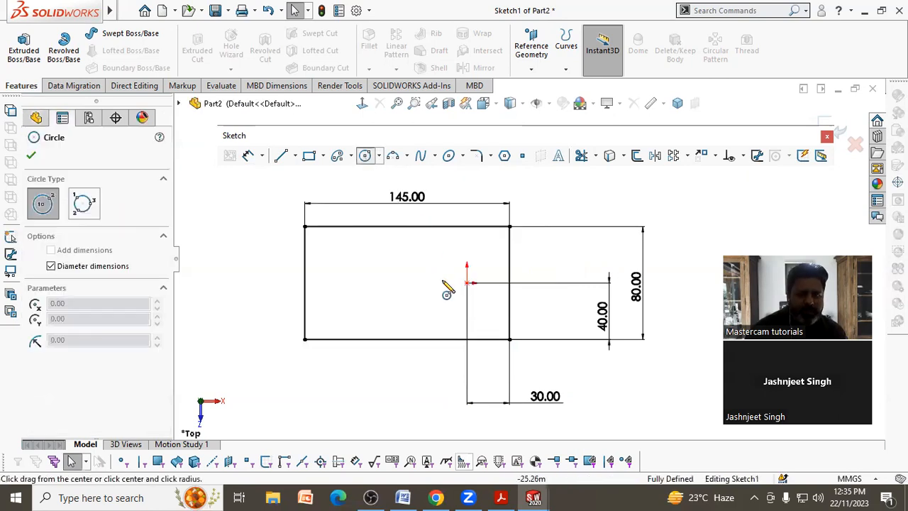
click(468, 284)
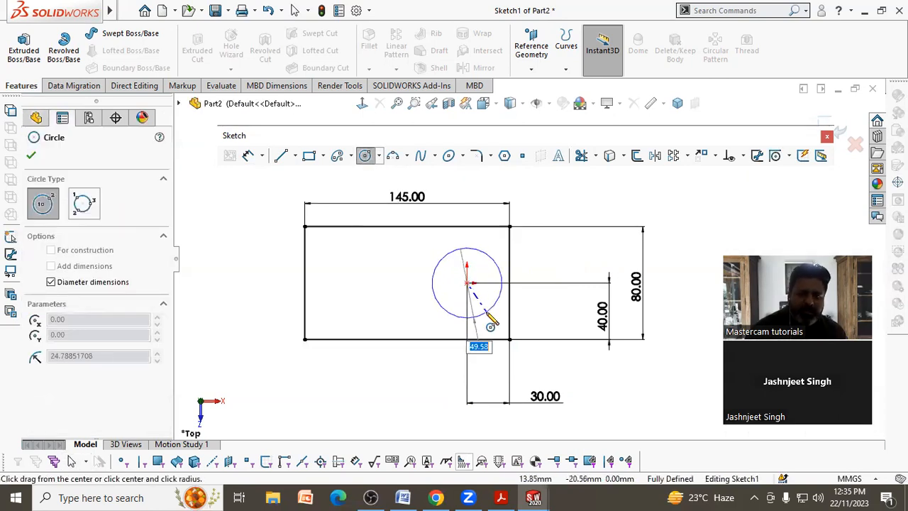
click(487, 314)
right_click(269, 267)
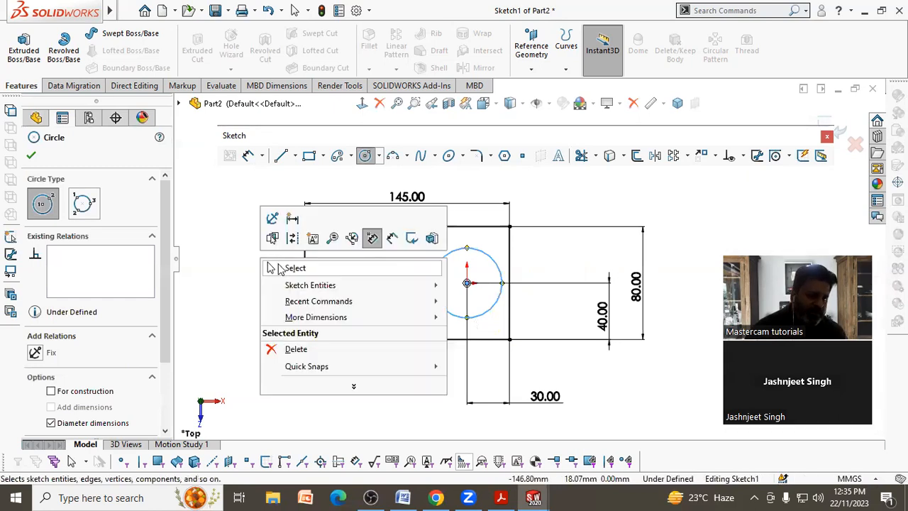
Step: Finish the circle command and set the horizontal distance from the origin to the rectangle's right edge to 35 mm
click(284, 269)
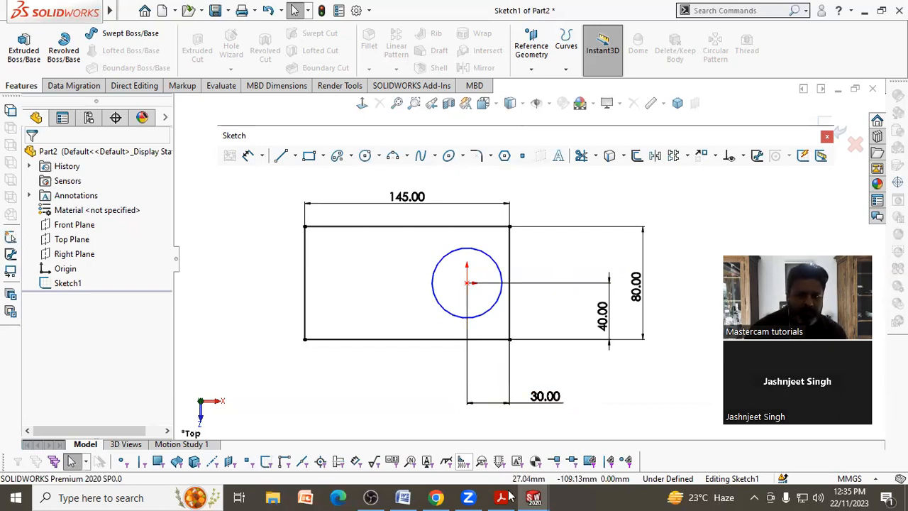
double_click(557, 401)
text(30)
key(Return)
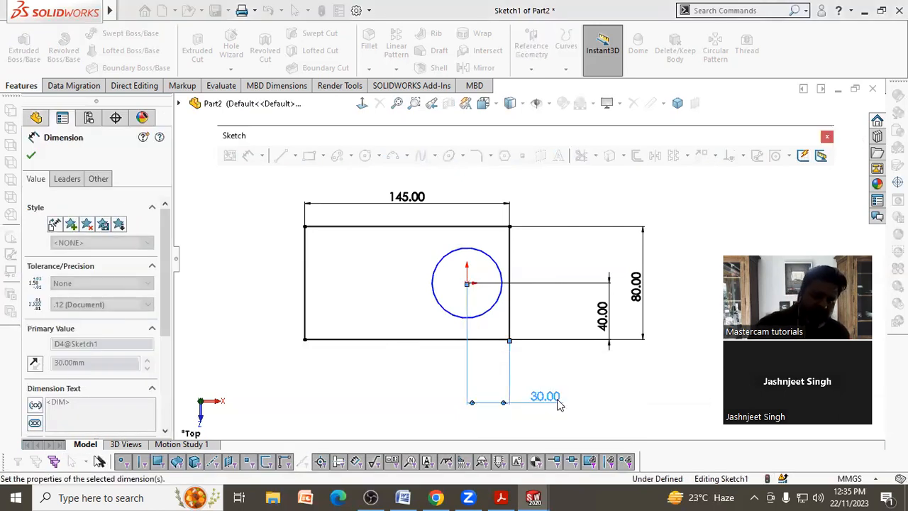
click(603, 386)
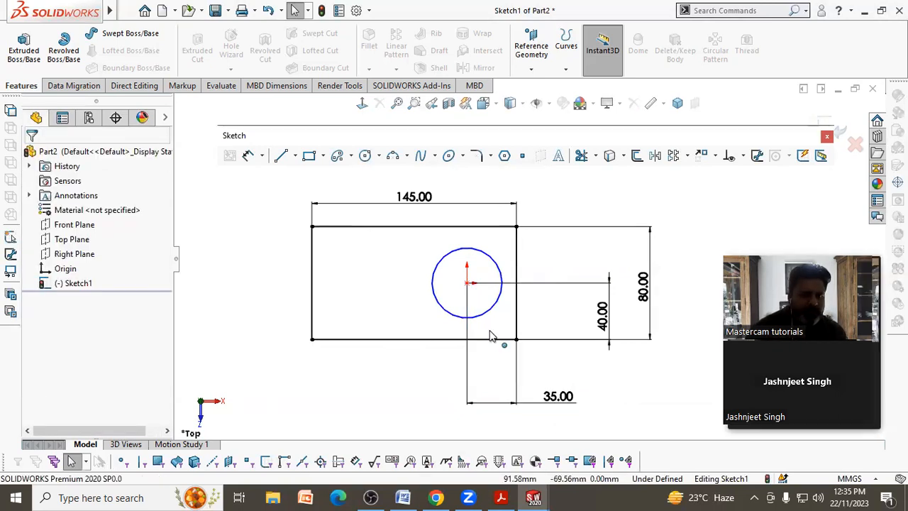
Step: Dimension the circle at the origin with a diameter of 50 mm, checking its R25 radius on the PDF drawing
click(248, 157)
click(491, 311)
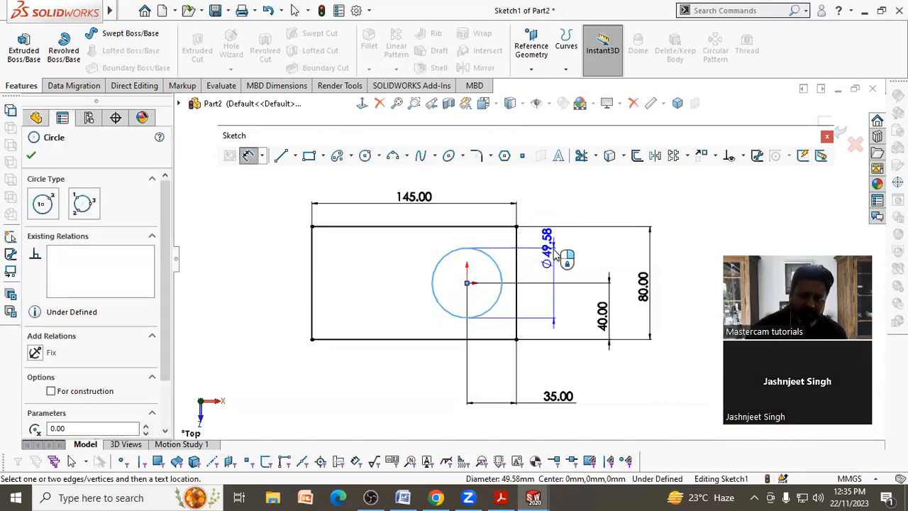
click(571, 217)
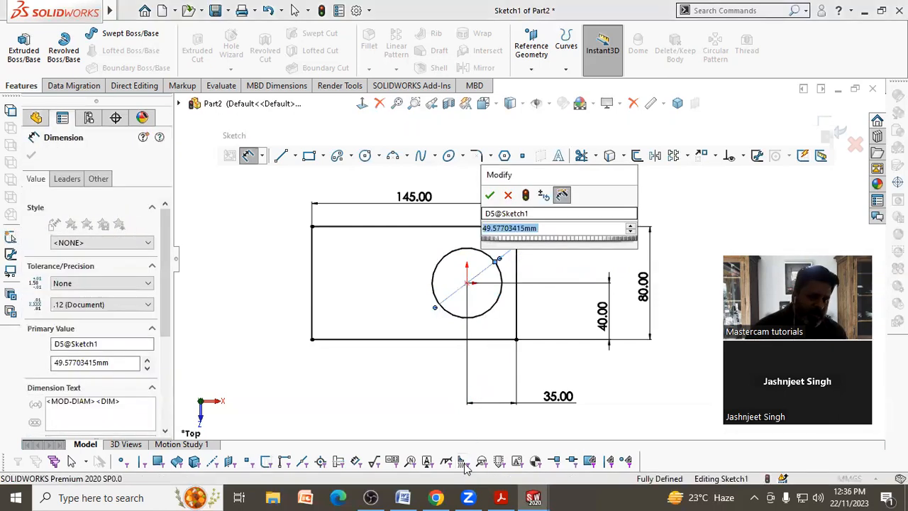
click(501, 497)
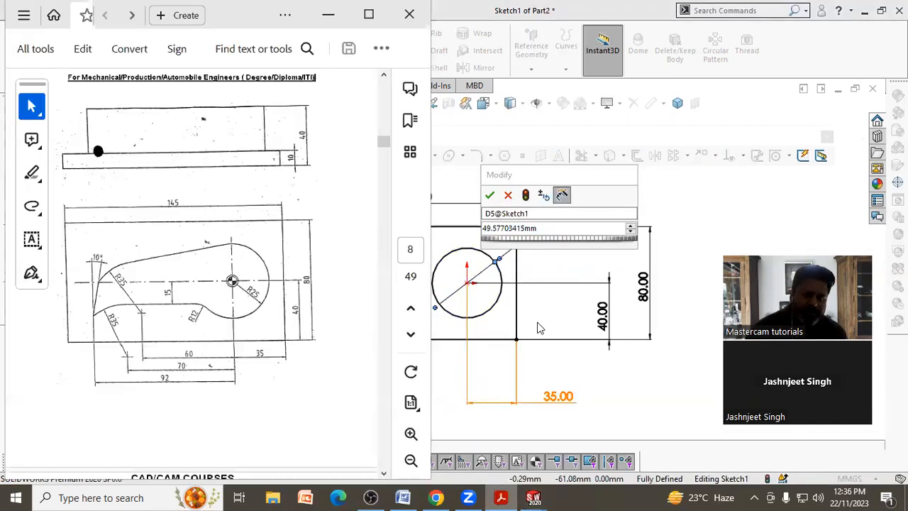
click(541, 260)
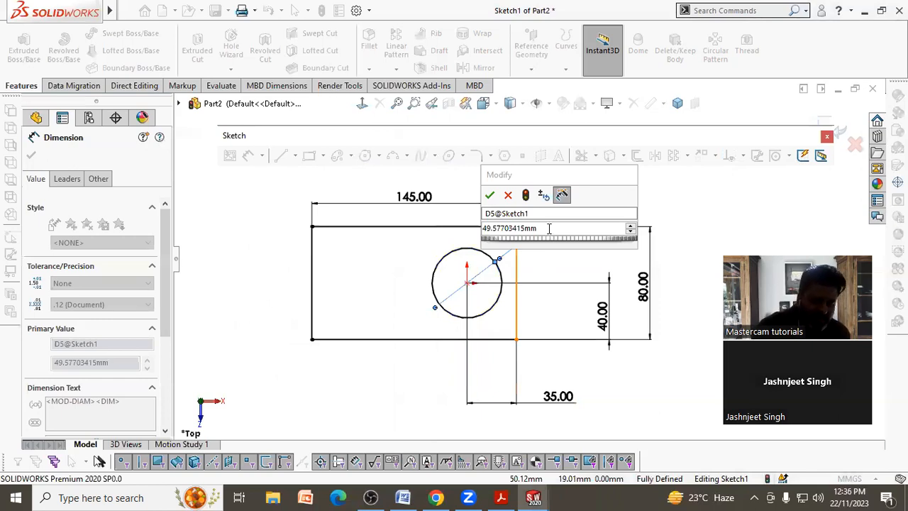
text(50)
key(Return)
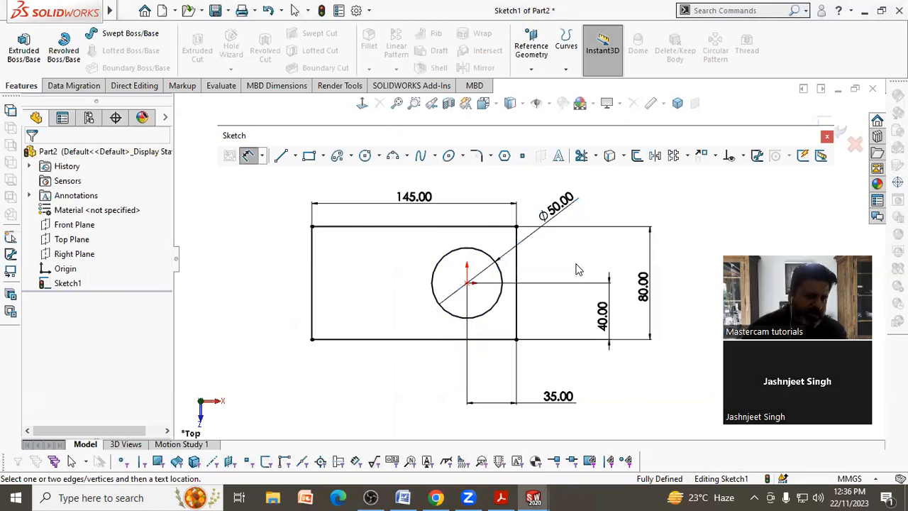
key(Escape)
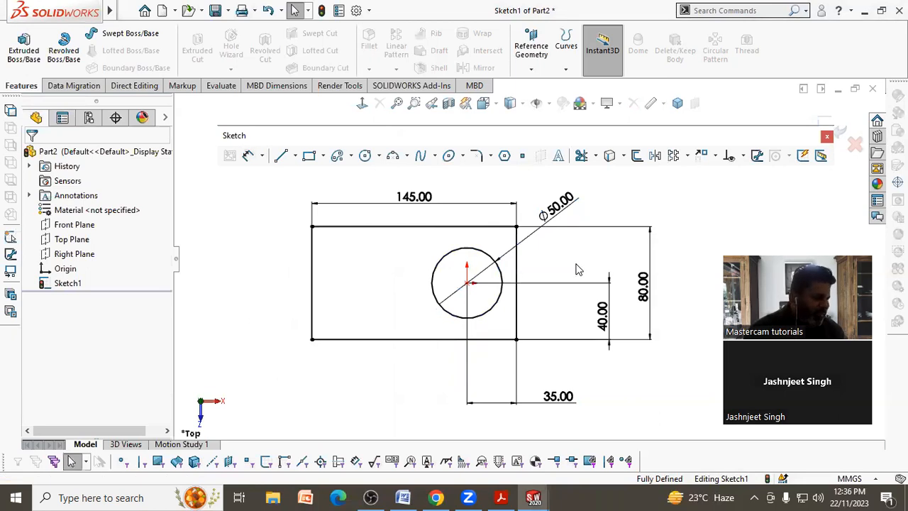
Step: Display the circle's diameter dimension as a radius and move its text closer to the circle, just outside the rectangle's right edge
click(529, 233)
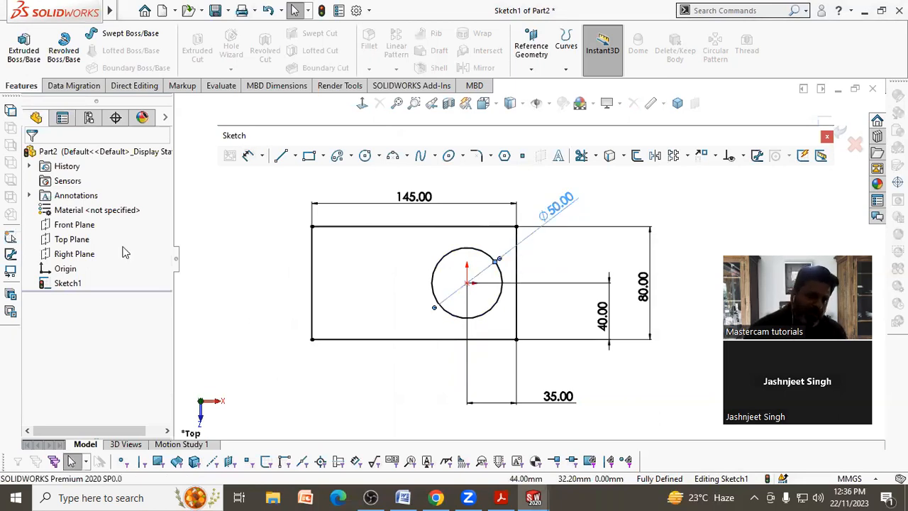
click(68, 180)
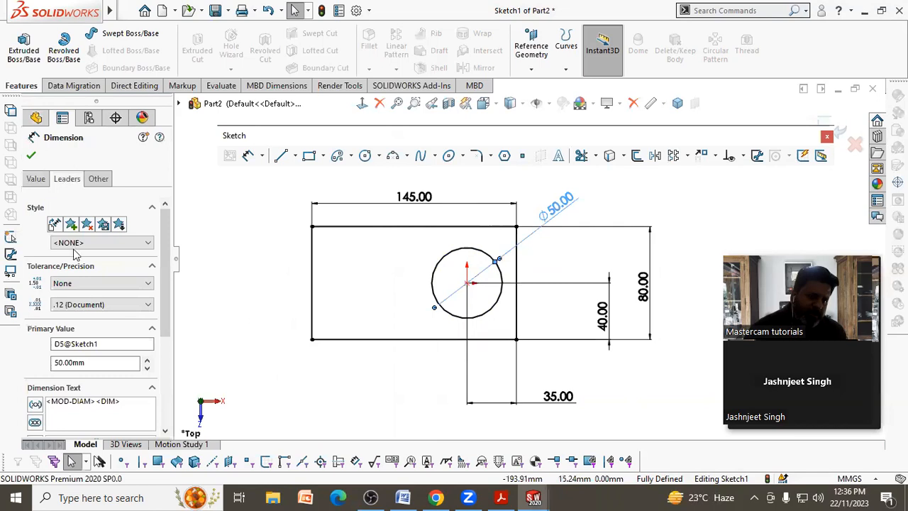
click(58, 267)
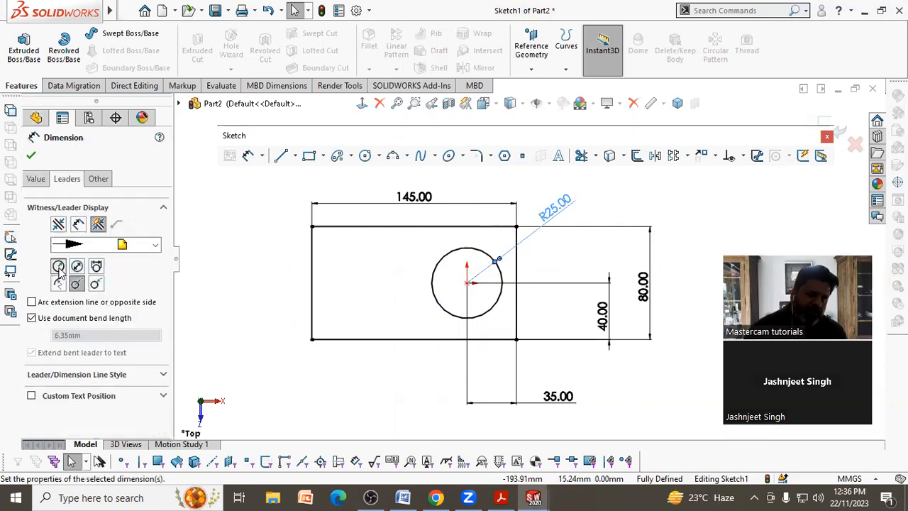
click(32, 156)
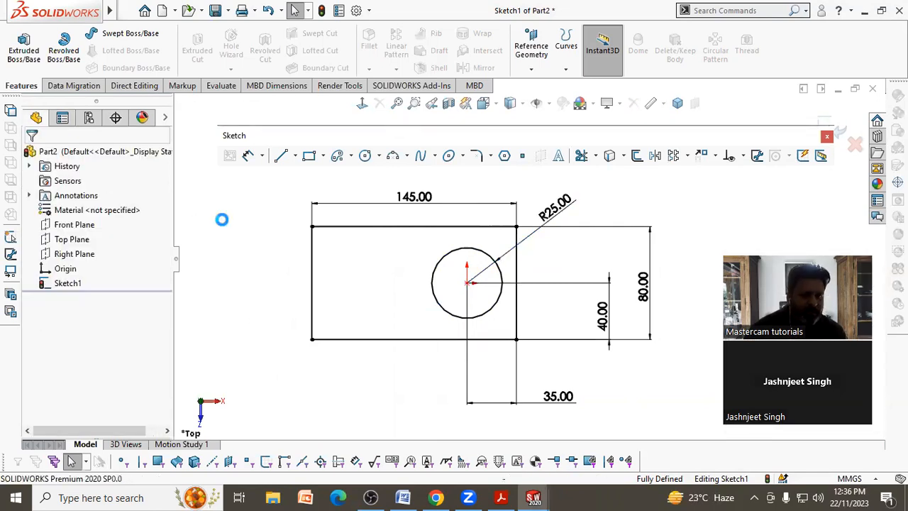
drag(557, 205, 546, 244)
click(546, 210)
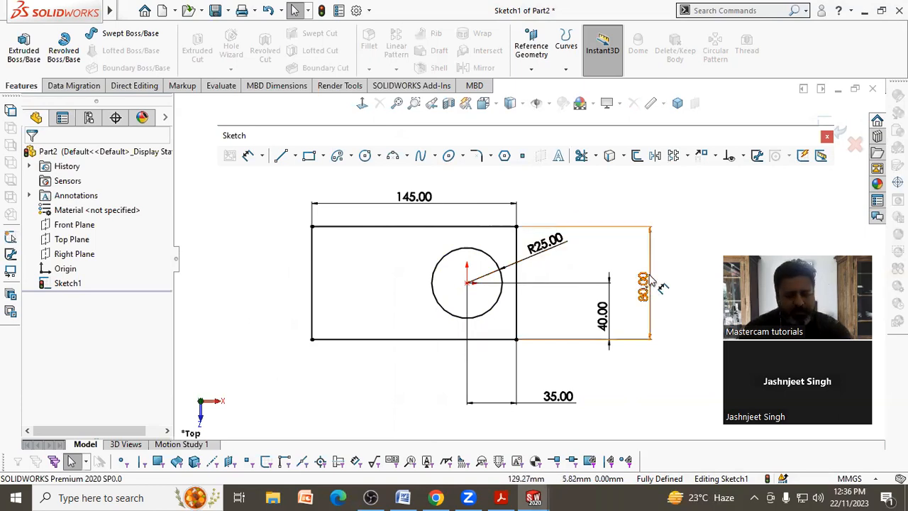
Step: Try a rectangle length of 150 mm and set it back to 145 mm
click(418, 198)
double_click(418, 197)
text(180)
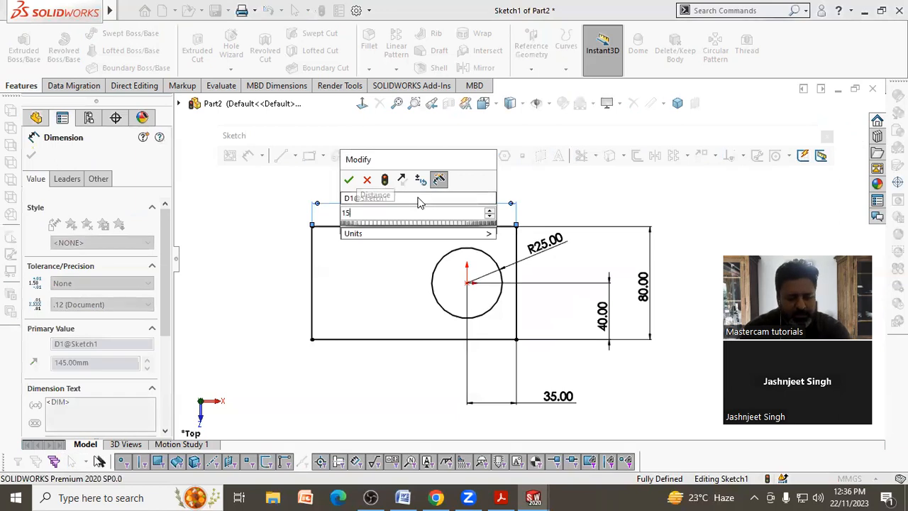
key(Return)
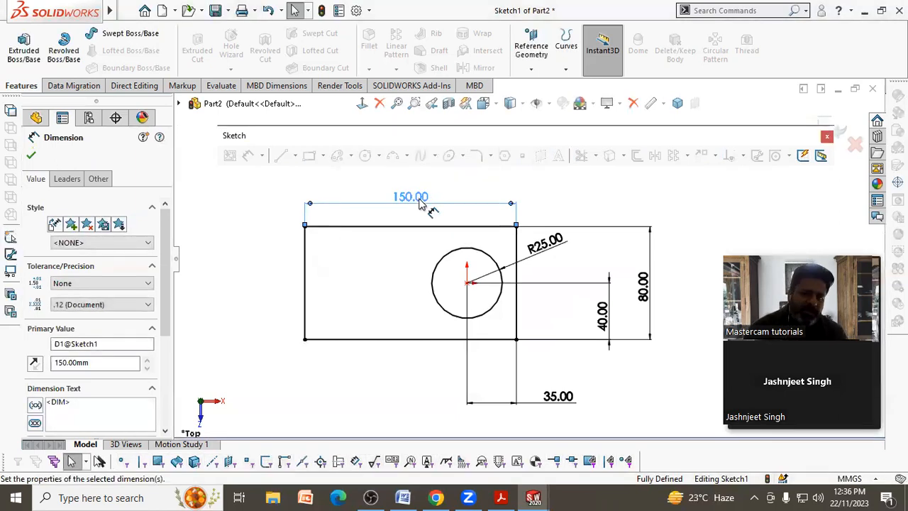
double_click(419, 197)
text(145)
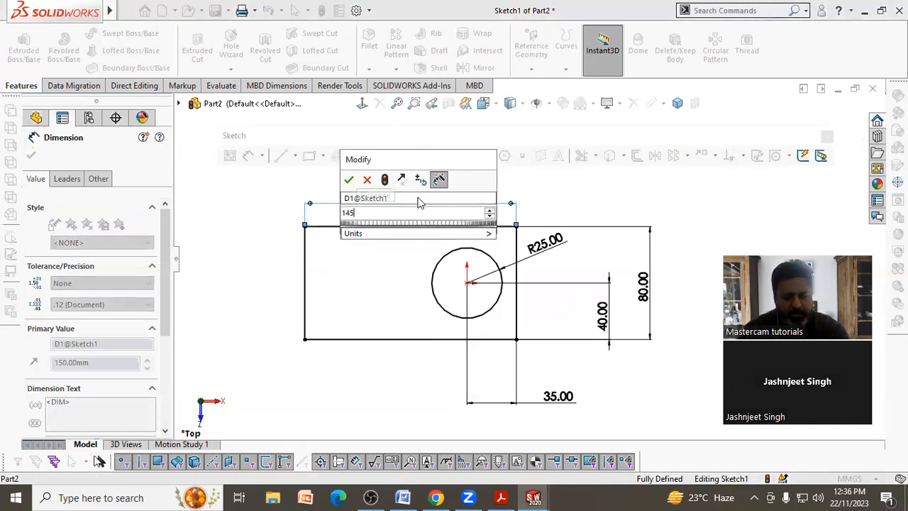
key(Return)
click(348, 253)
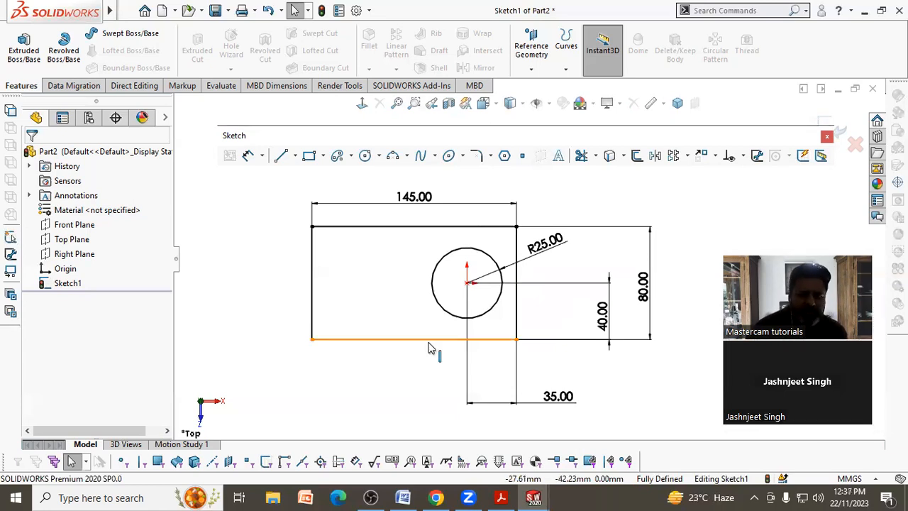
Step: Move the 35 mm dimension closer to the rectangle's bottom edge
scroll(460, 312, up, 1)
scroll(359, 278, down, 1)
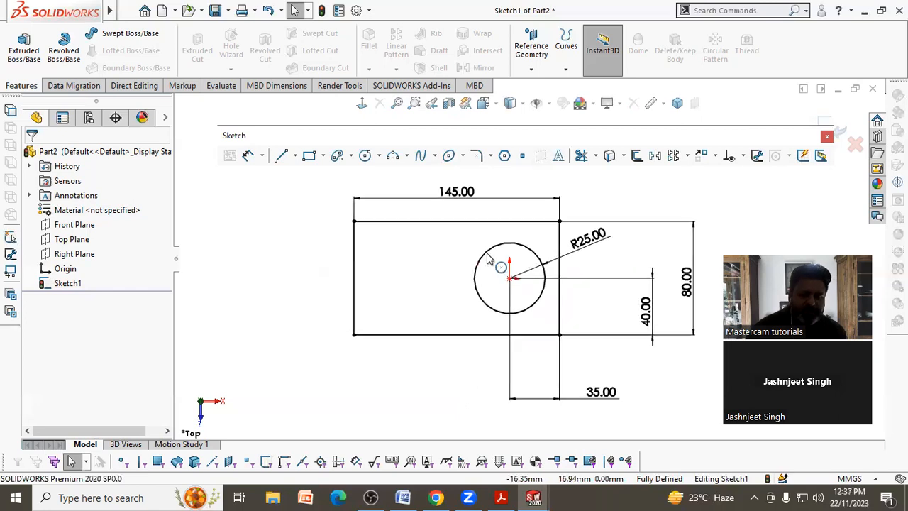
drag(623, 394, 618, 379)
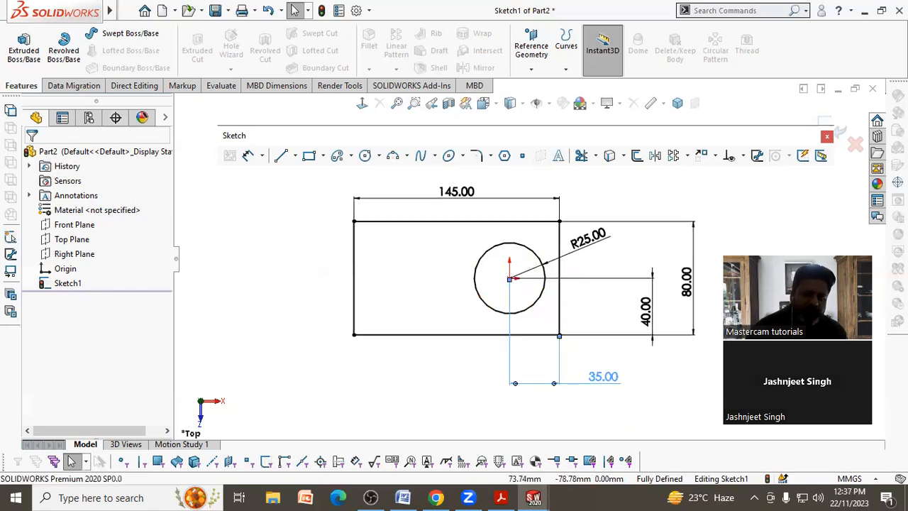
click(519, 266)
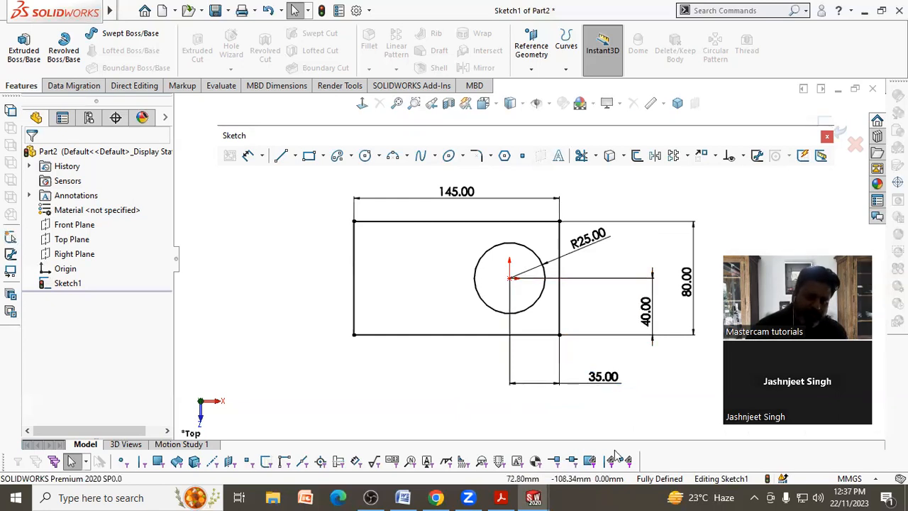
Step: Check the inner profile on the PDF drawing and sketch a horizontal line about 47 mm long leftward from inside the circle's lower-left part
click(502, 497)
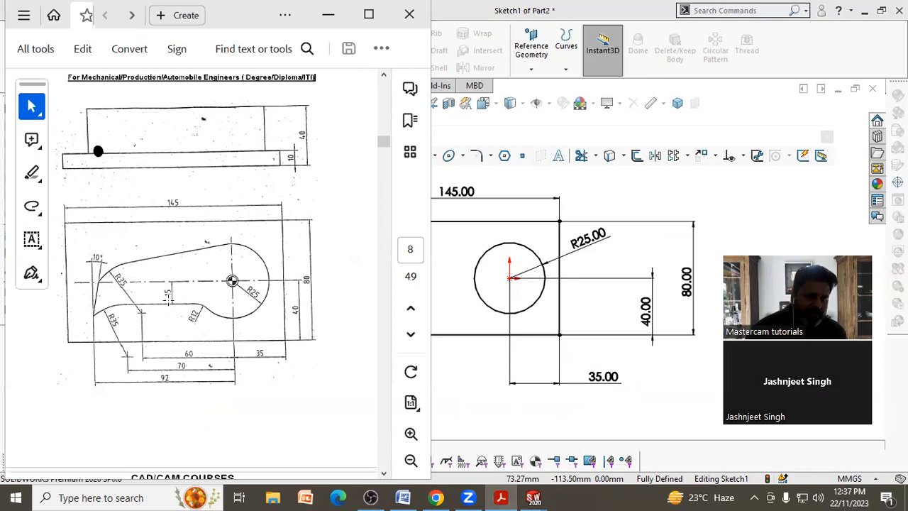
click(600, 184)
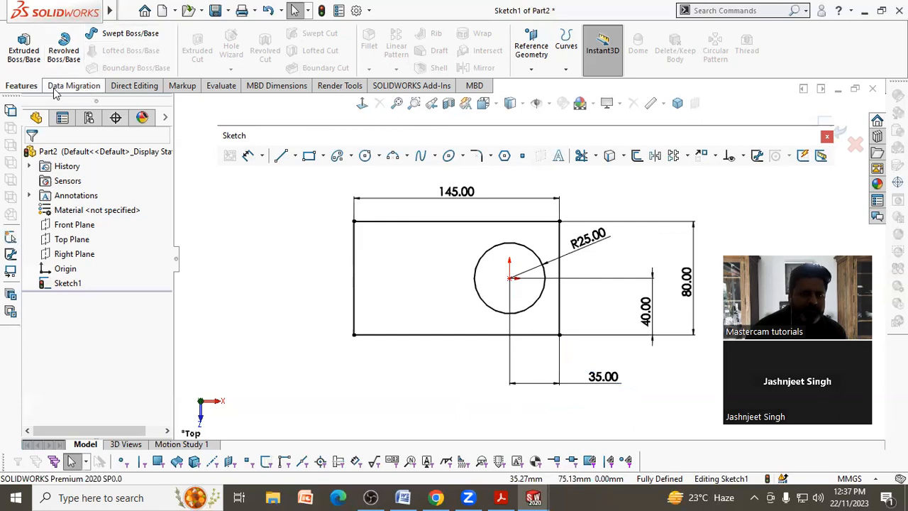
click(281, 155)
drag(490, 295, 422, 295)
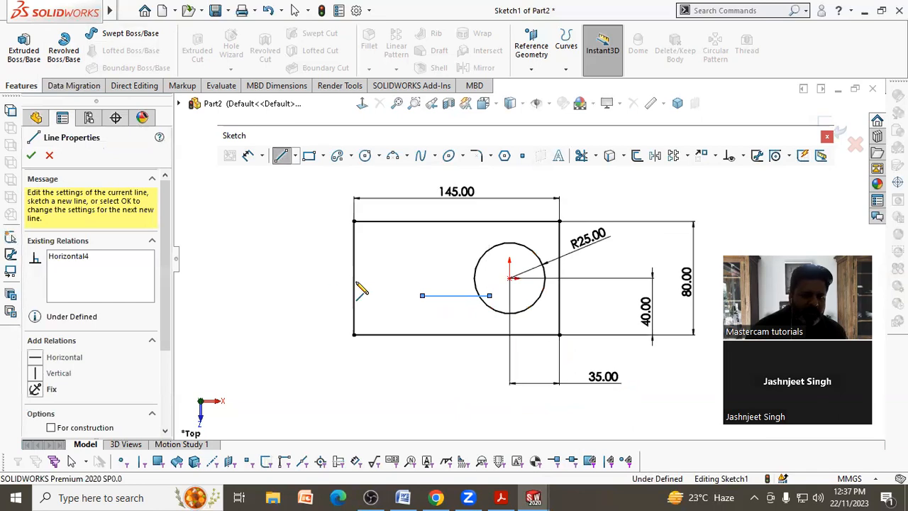
right_click(263, 245)
click(272, 250)
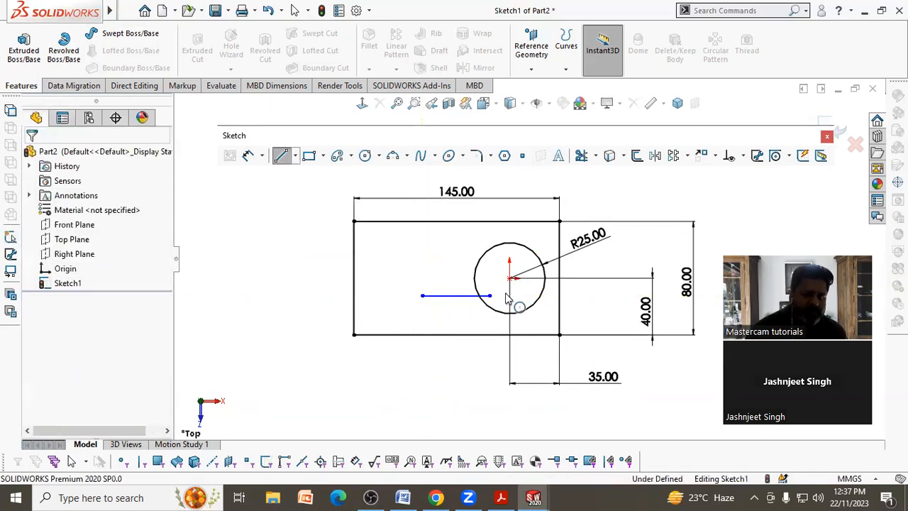
Step: Dimension the vertical distance from the origin to the horizontal line as 15 mm, placing the text left of the line
scroll(508, 298, down, 4)
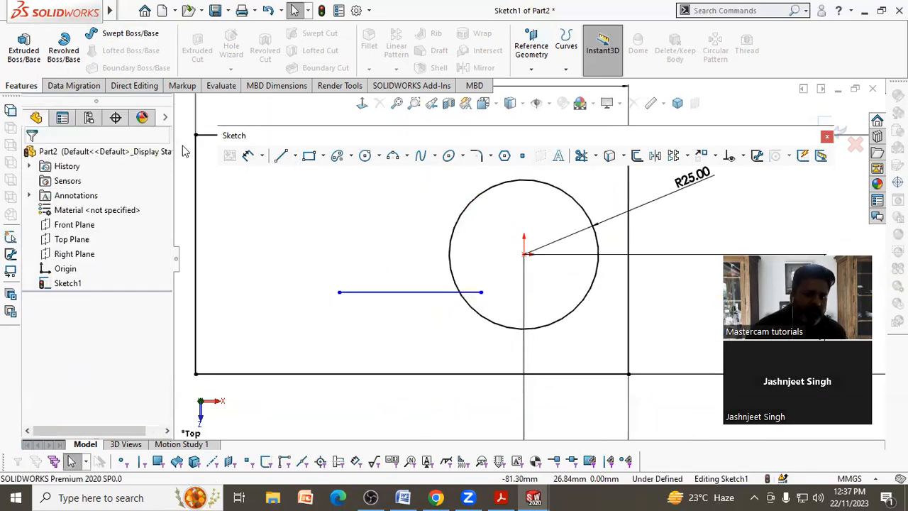
click(248, 155)
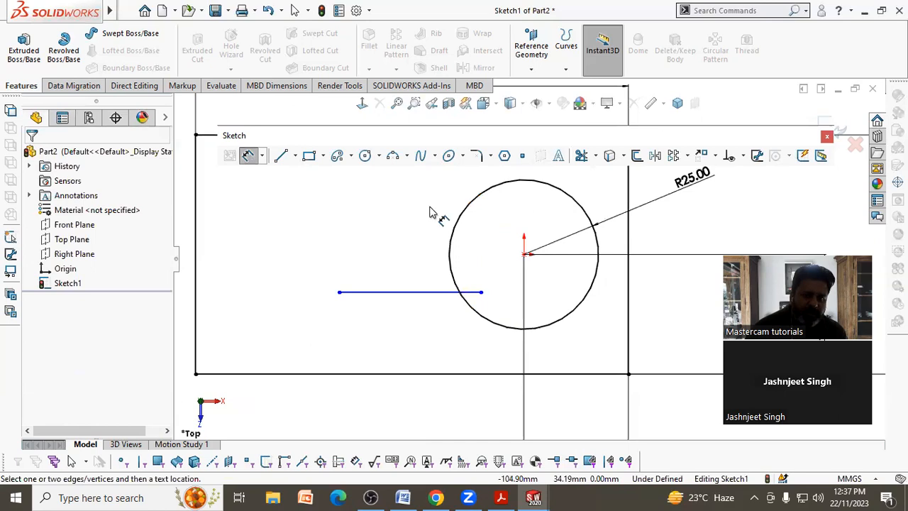
click(521, 256)
click(418, 292)
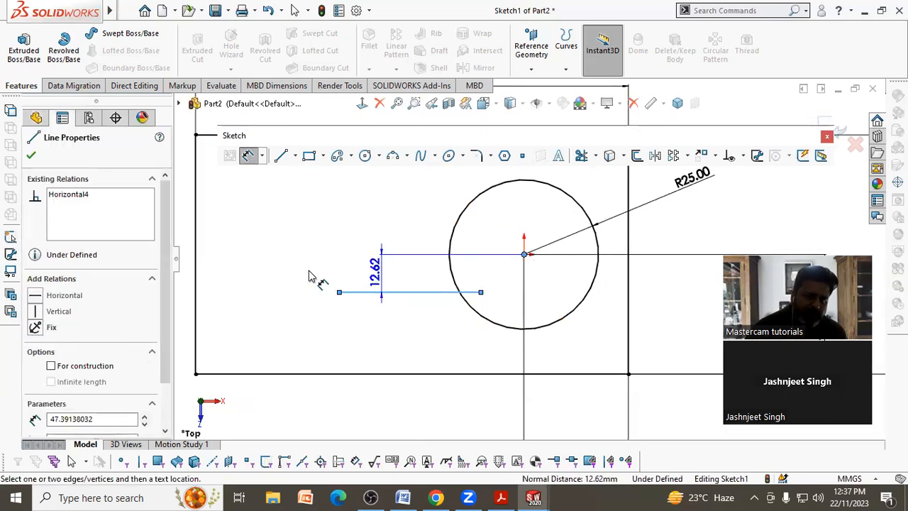
click(284, 273)
text(1)
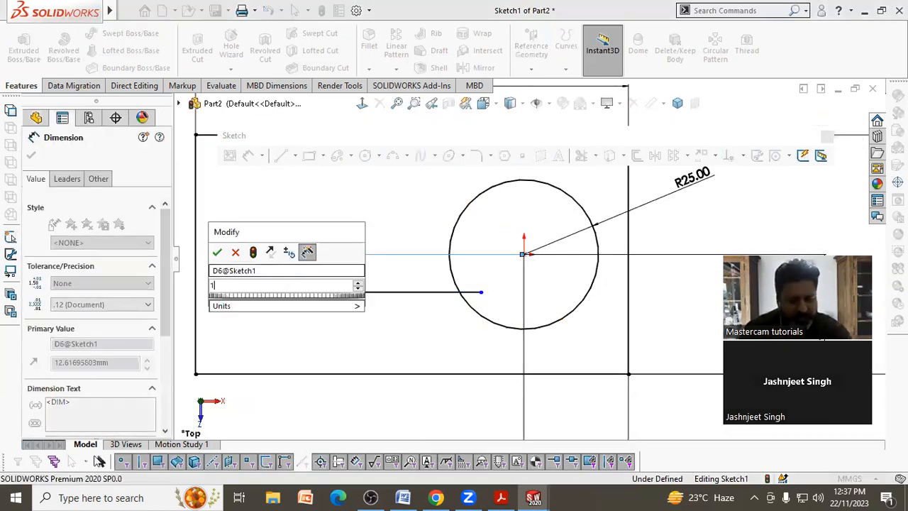
text(5)
key(Return)
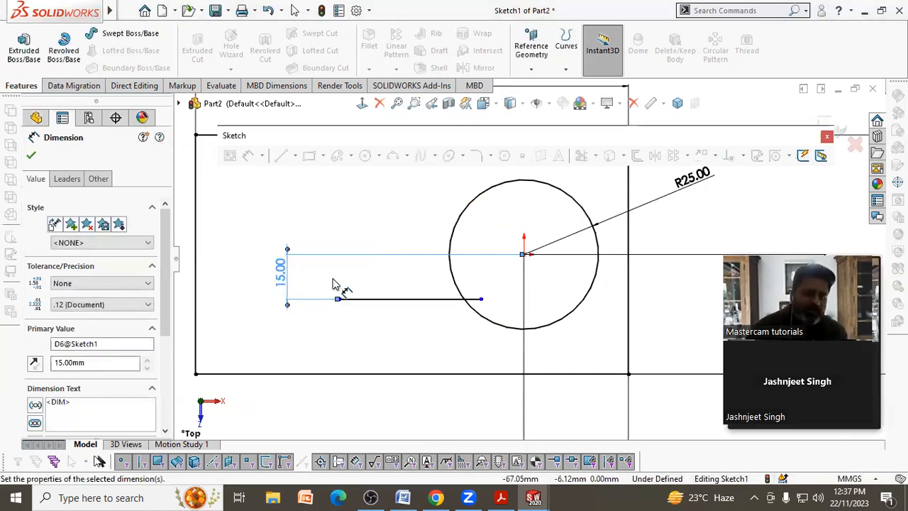
click(335, 285)
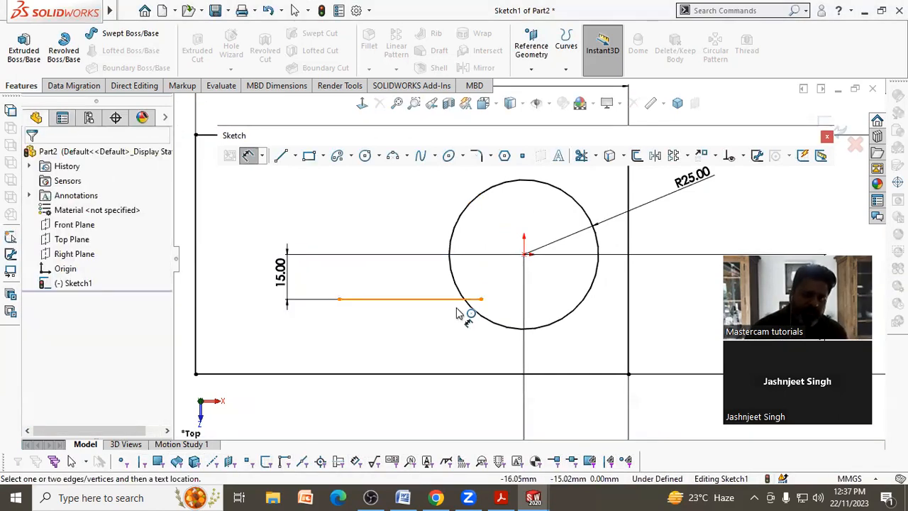
Step: Trim away the end of the horizontal line inside the circle using the Trim to closest option
click(581, 156)
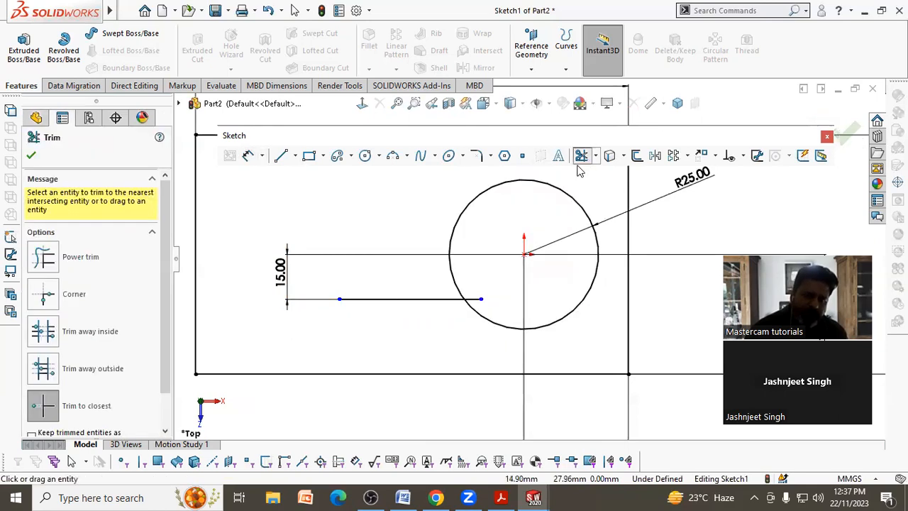
click(43, 405)
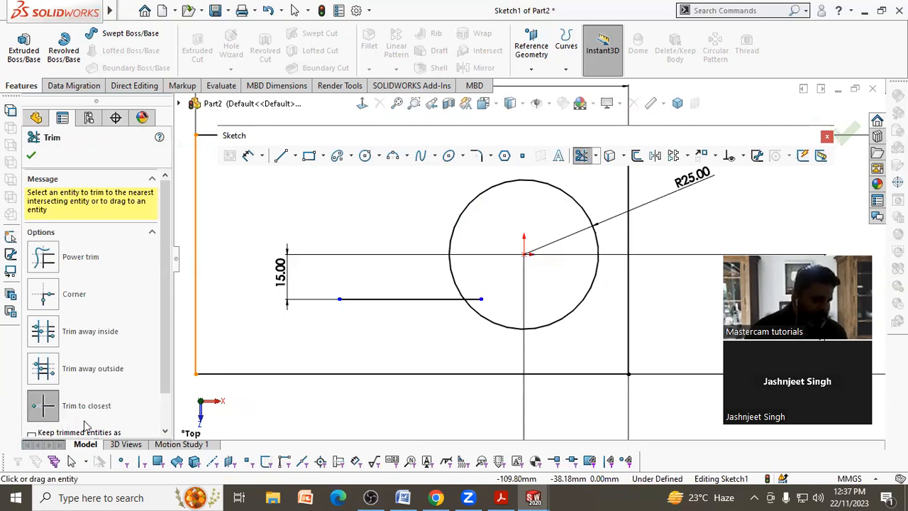
mouse_move(481, 300)
mouse_down()
mouse_move(409, 339)
mouse_move(319, 325)
mouse_up()
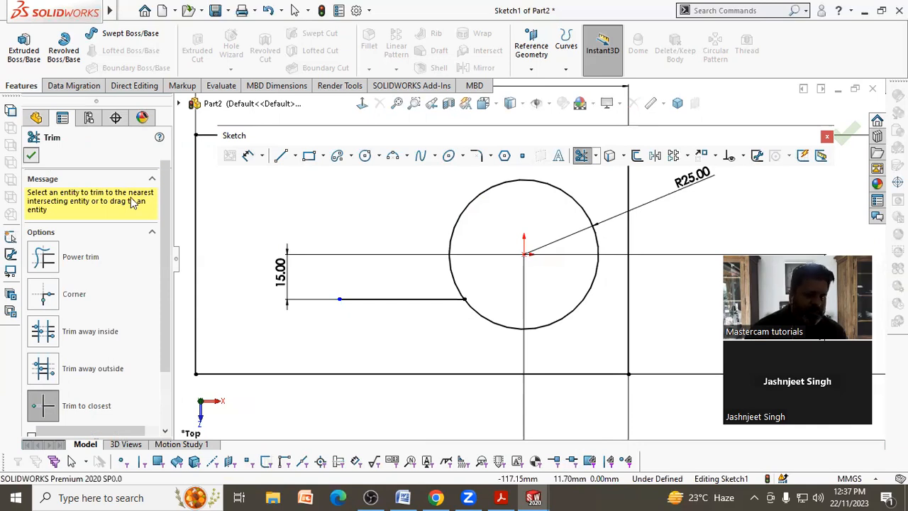
key(Escape)
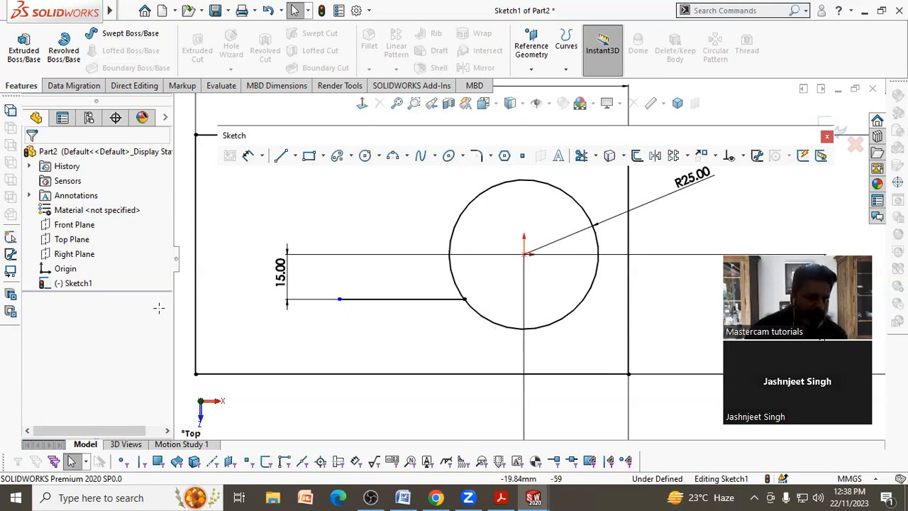
Step: Check the lower arc on the PDF drawing and sketch a circle about 60 mm in diameter centred below the rectangle's bottom edge
key(alt+Tab)
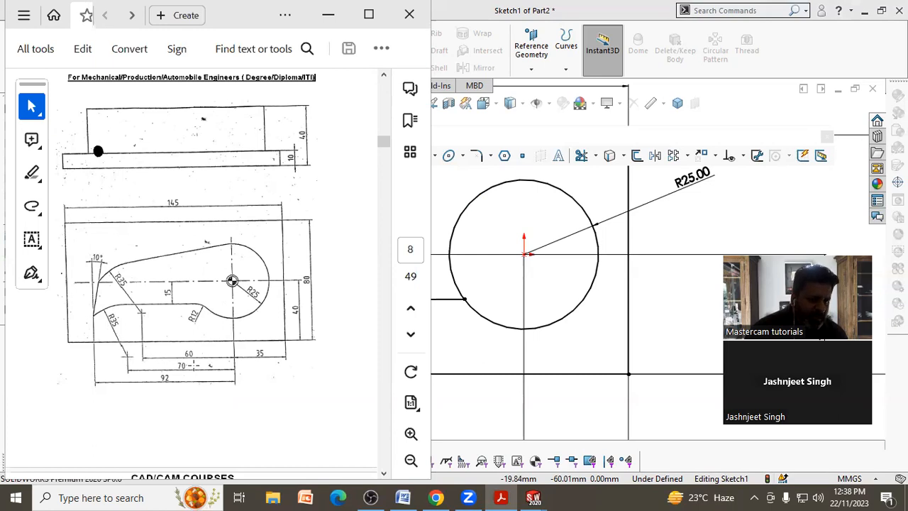
click(628, 341)
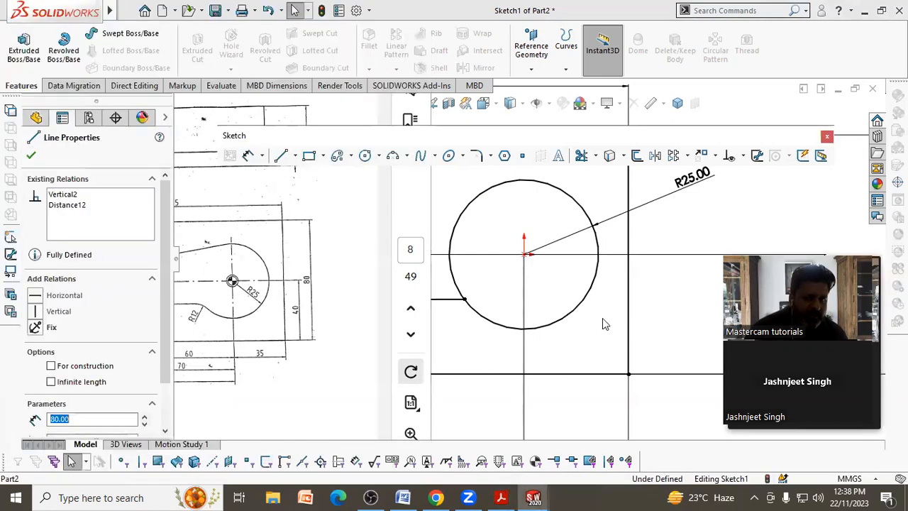
scroll(603, 319, up, 2)
scroll(496, 299, down, 2)
click(365, 156)
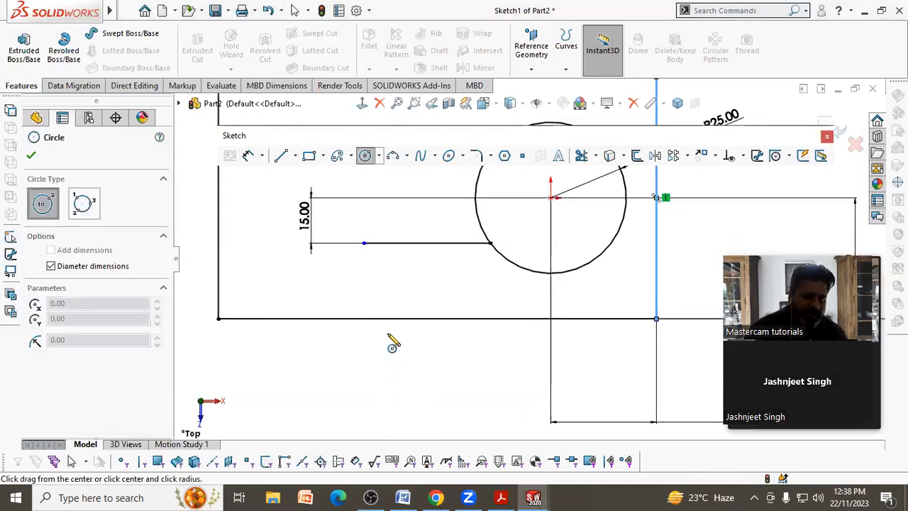
click(392, 397)
click(379, 291)
right_click(323, 282)
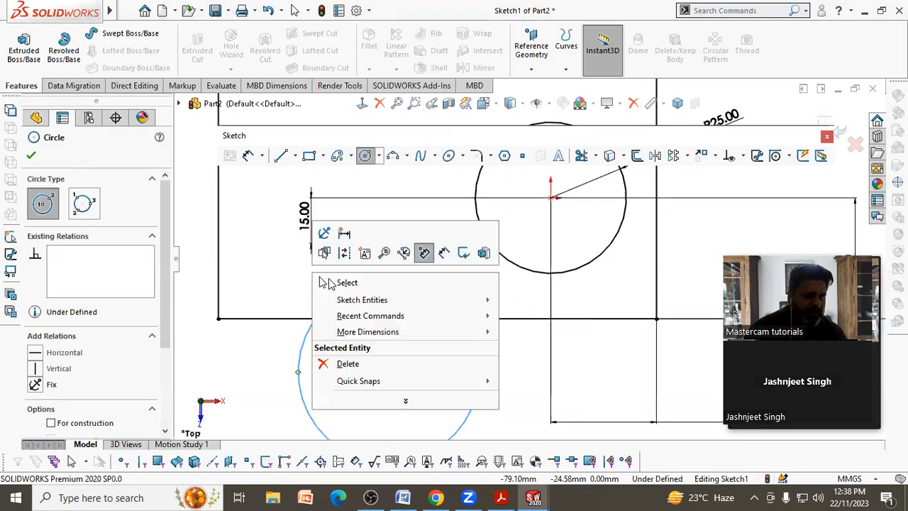
click(347, 282)
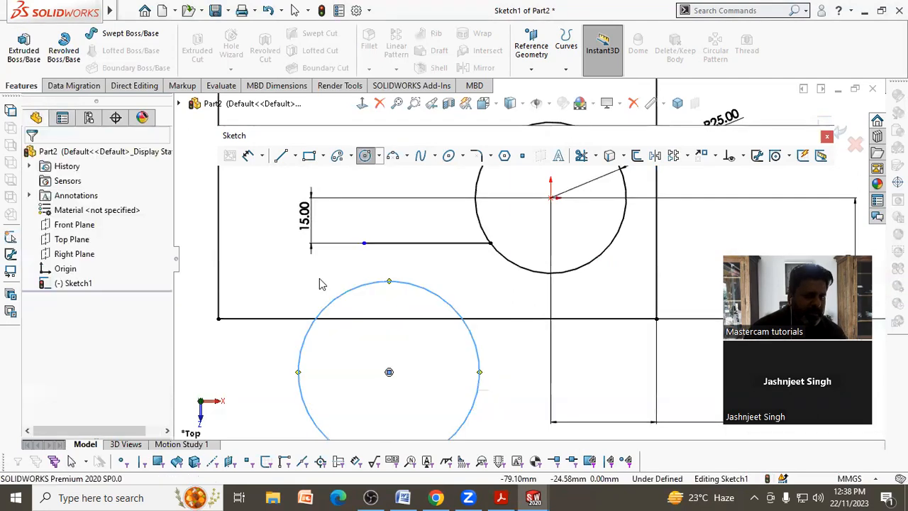
Step: Dimension the lower circle's diameter as 70 mm, placing the text left of the circle
click(248, 156)
click(298, 372)
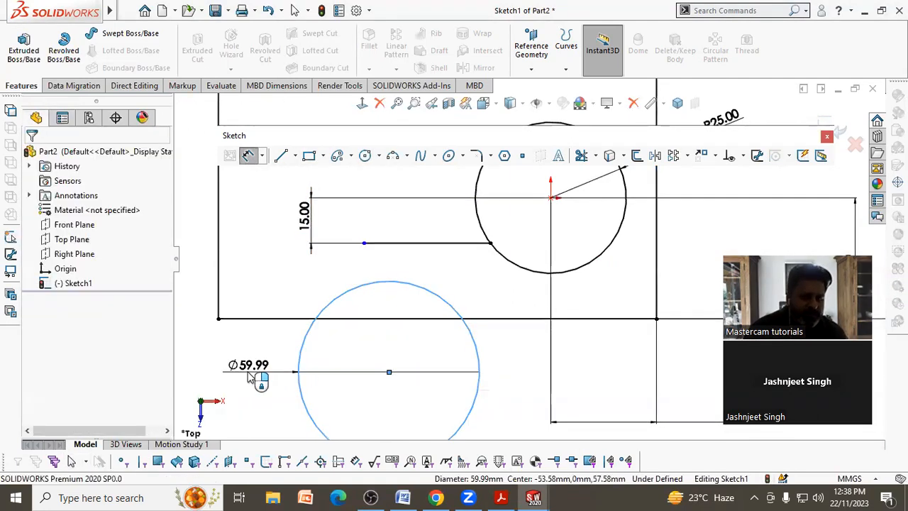
click(248, 376)
key(Return)
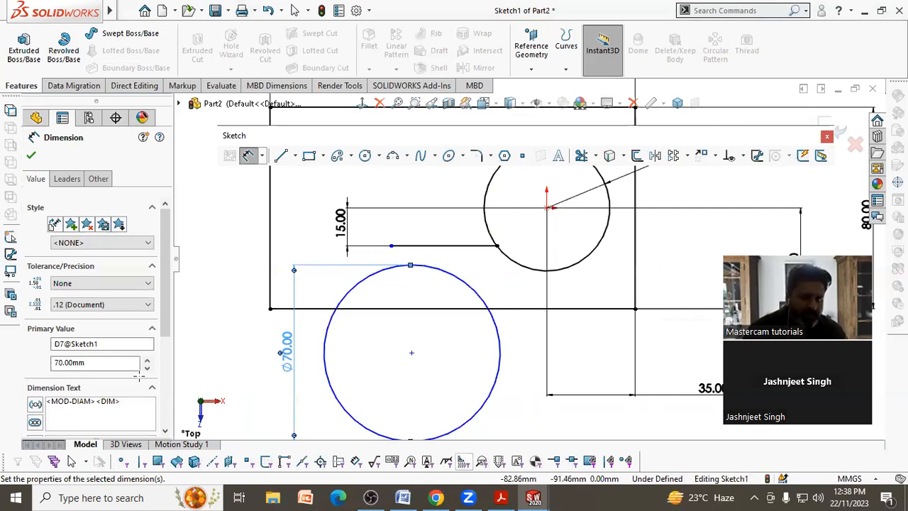
Step: Check the arc centre's position on the PDF drawing and dimension the horizontal distance from the origin to the lower circle's centre as 70 mm
key(alt+Tab)
click(466, 355)
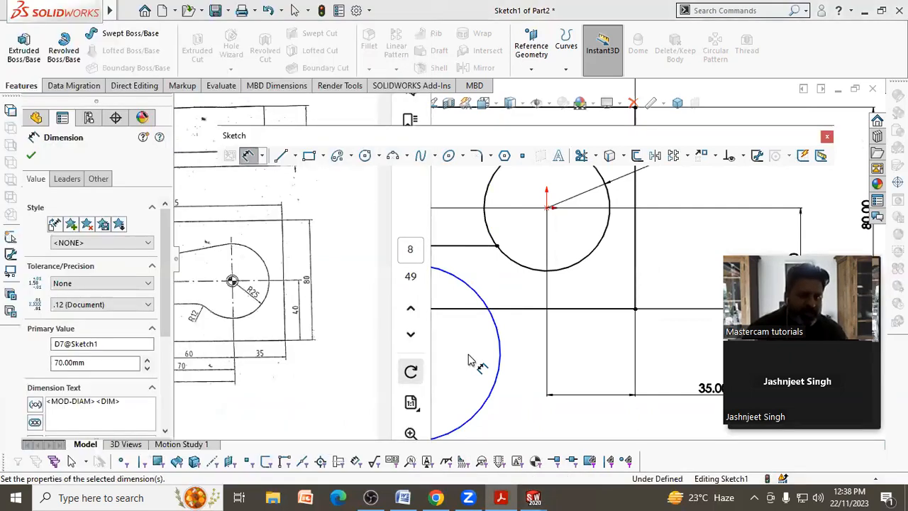
key(Escape)
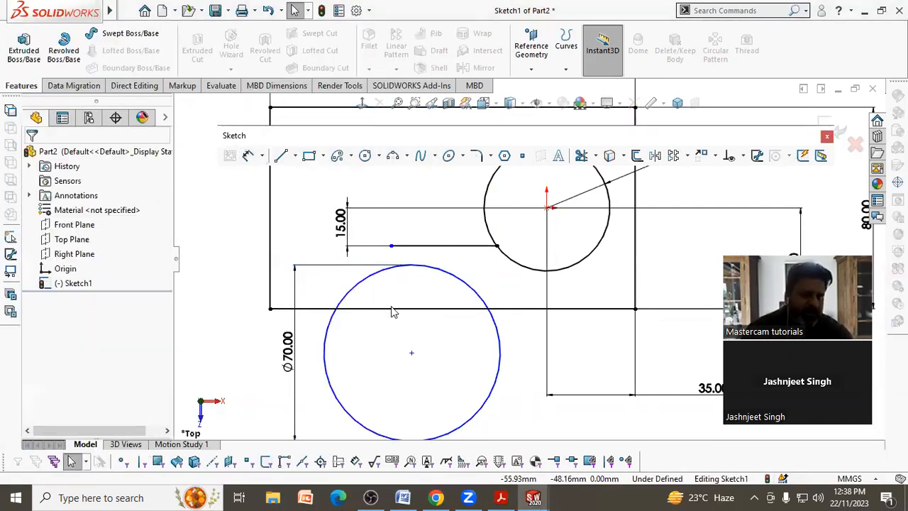
click(247, 158)
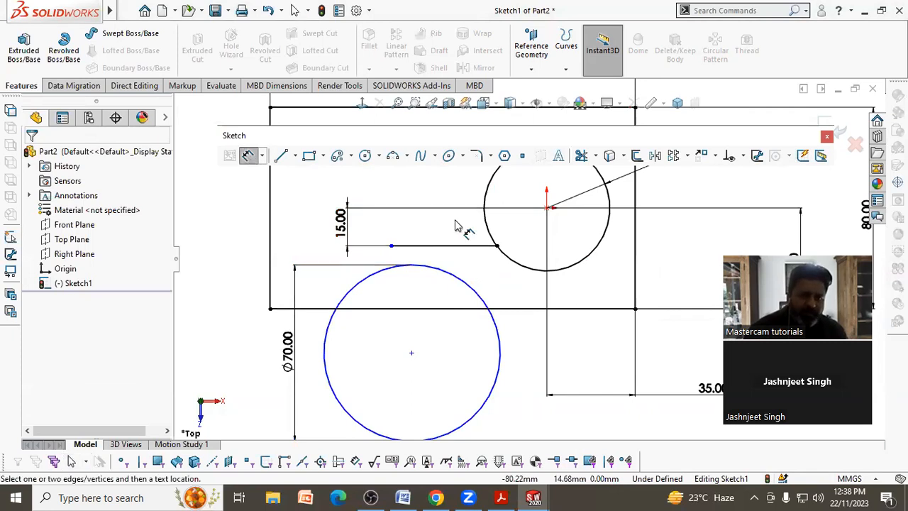
click(546, 208)
click(412, 353)
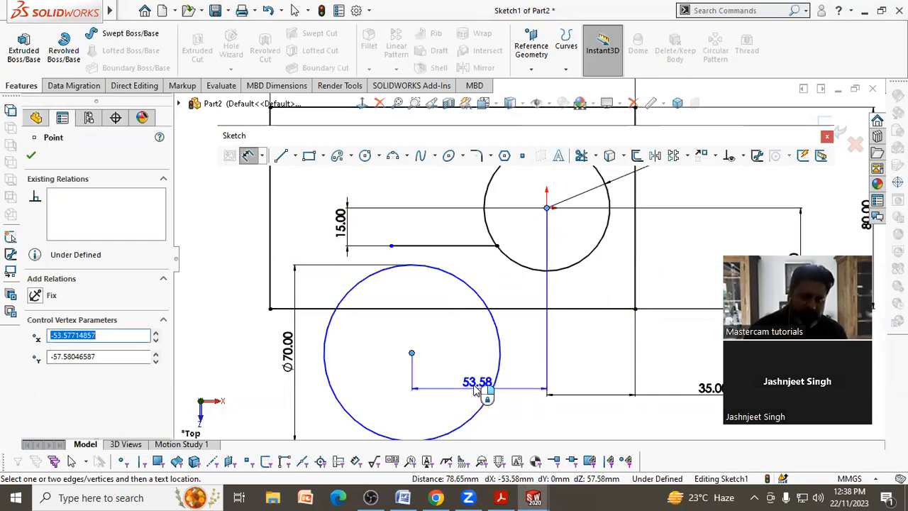
click(478, 389)
text(70)
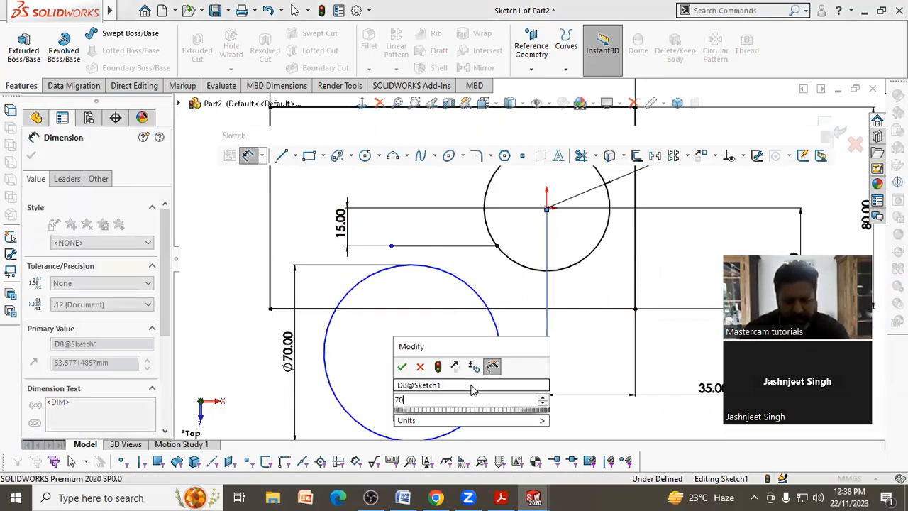
key(Return)
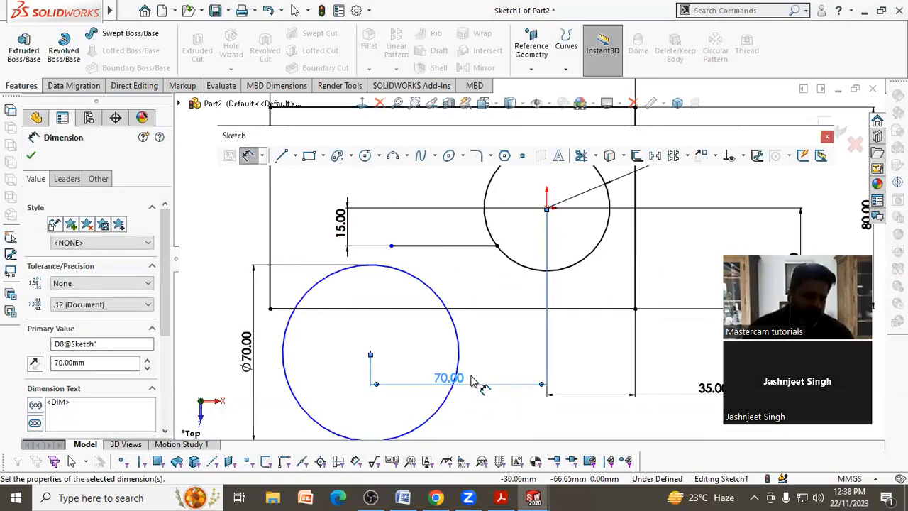
key(Escape)
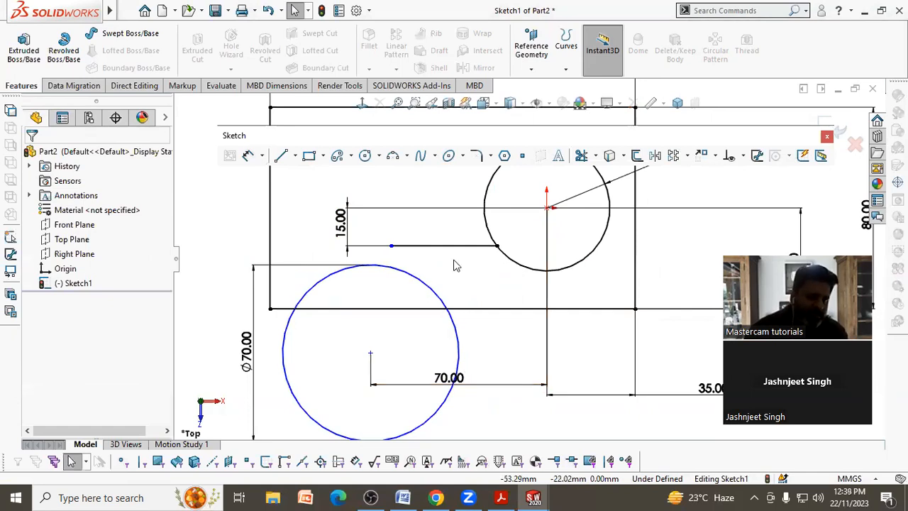
Step: Check the arc-to-line transition on the PDF drawing and add a Tangent relation between the lower circle and the horizontal line
click(499, 497)
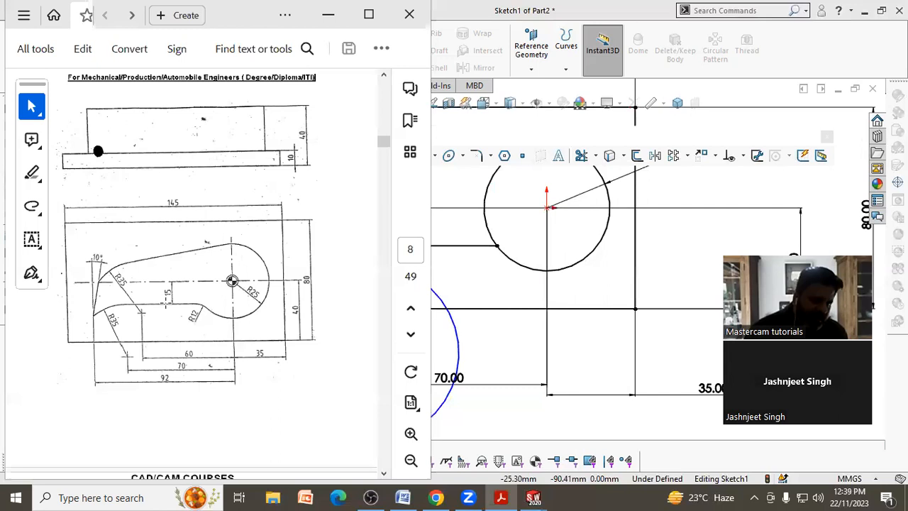
click(465, 276)
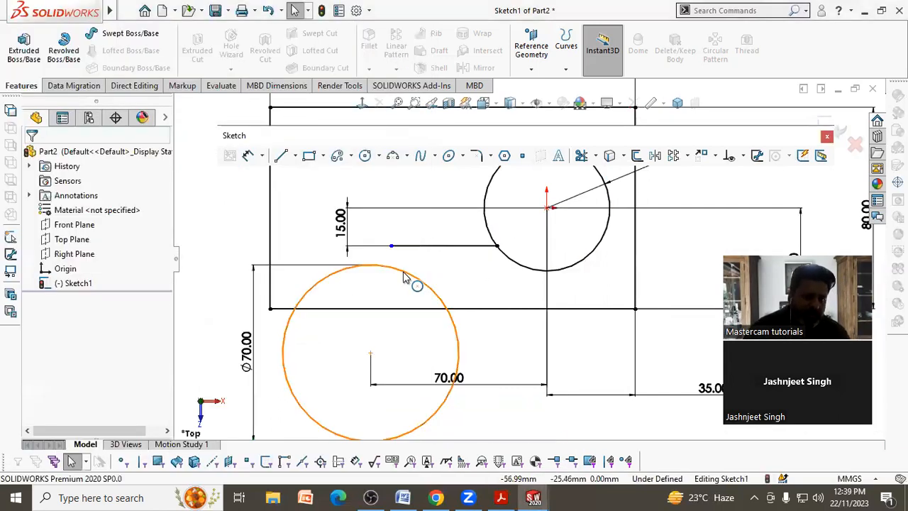
click(404, 277)
click(409, 248)
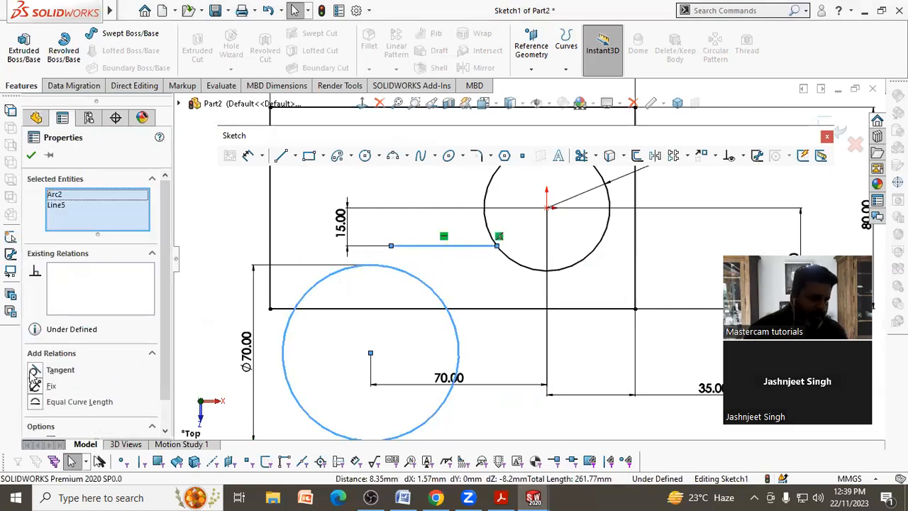
click(35, 372)
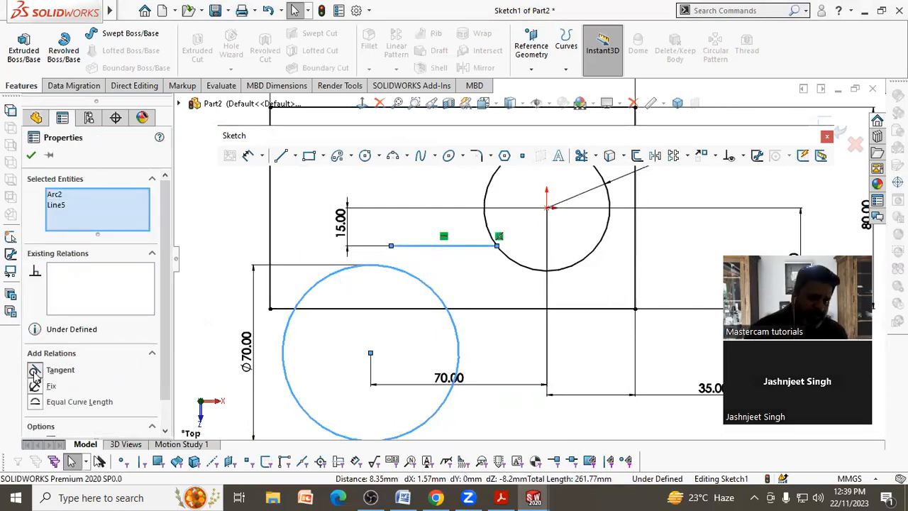
click(198, 357)
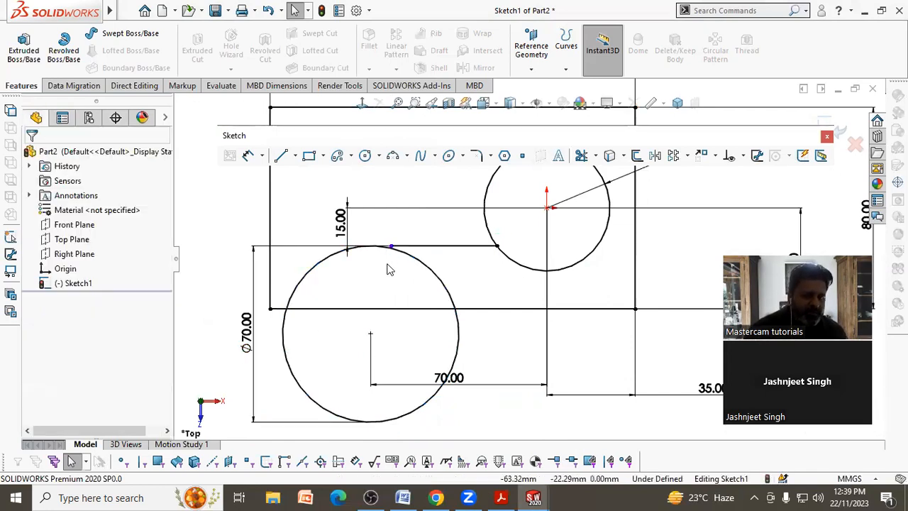
Step: Add a Coincident relation between the horizontal line's left endpoint and the lower circle
scroll(387, 268, down, 3)
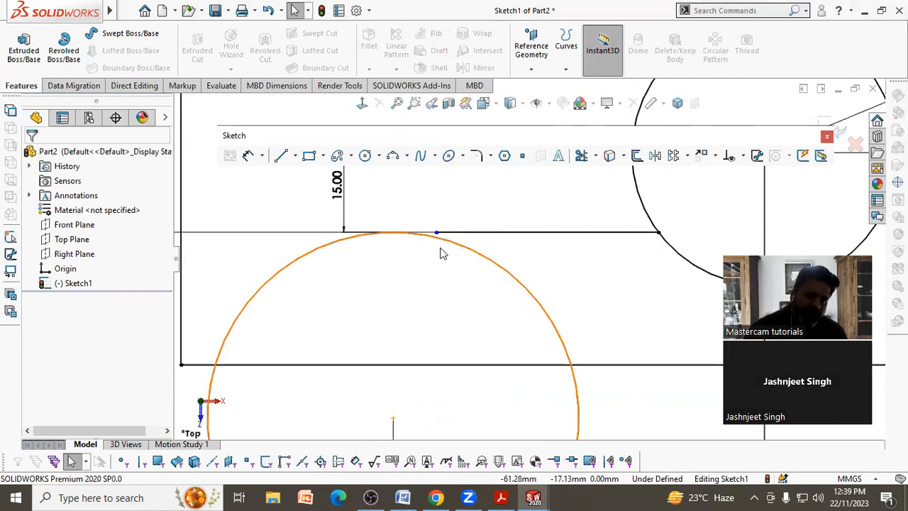
click(436, 233)
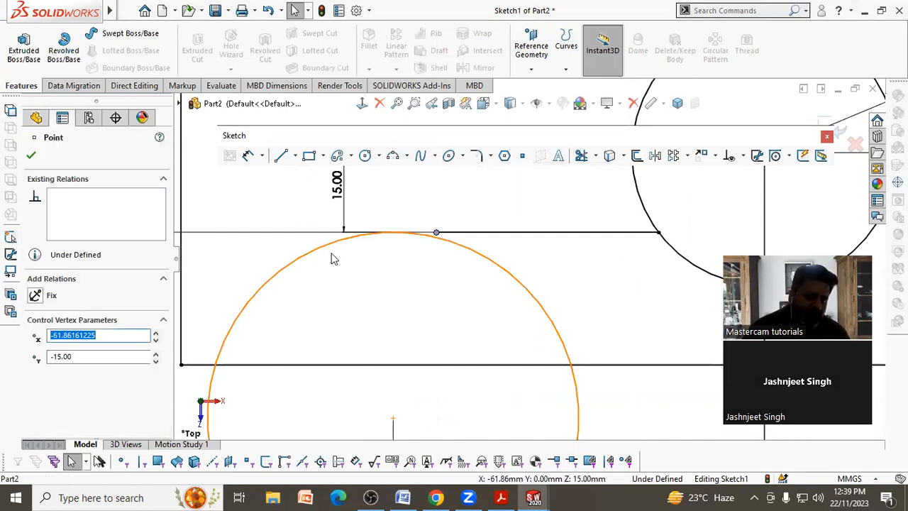
ctrl+click(320, 252)
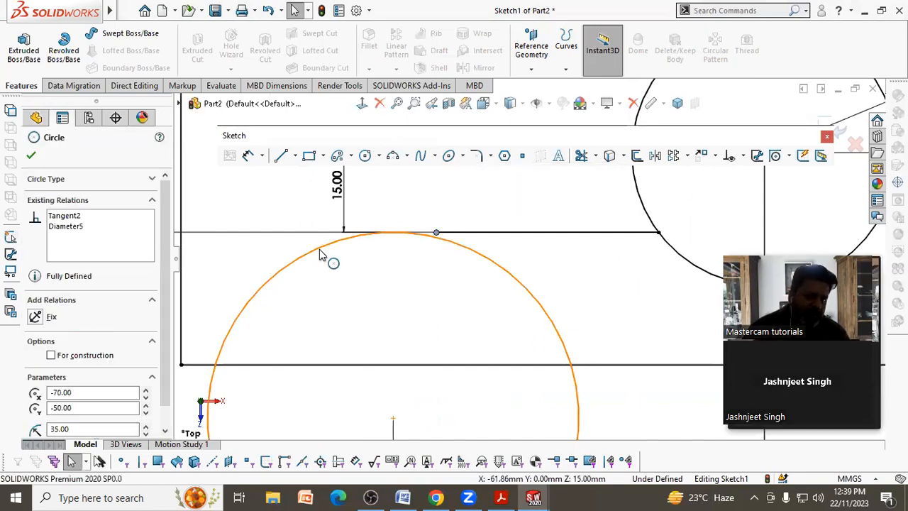
click(37, 388)
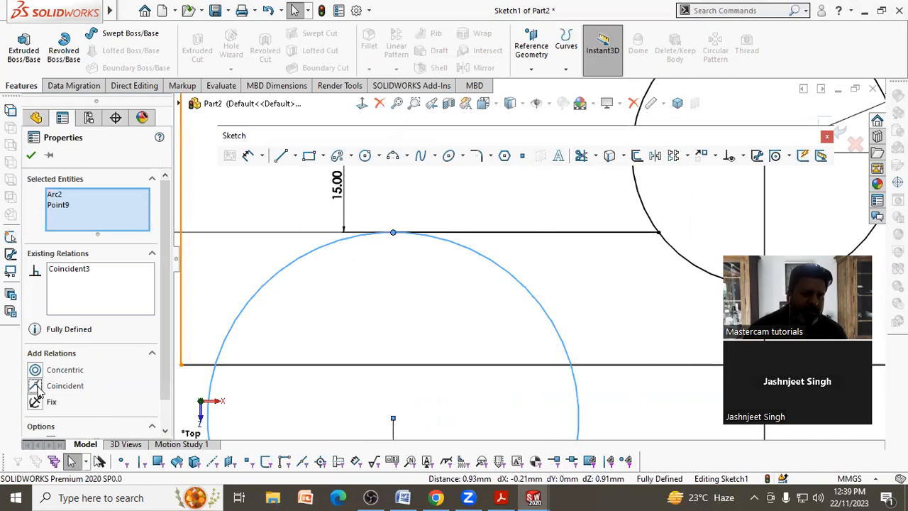
click(420, 290)
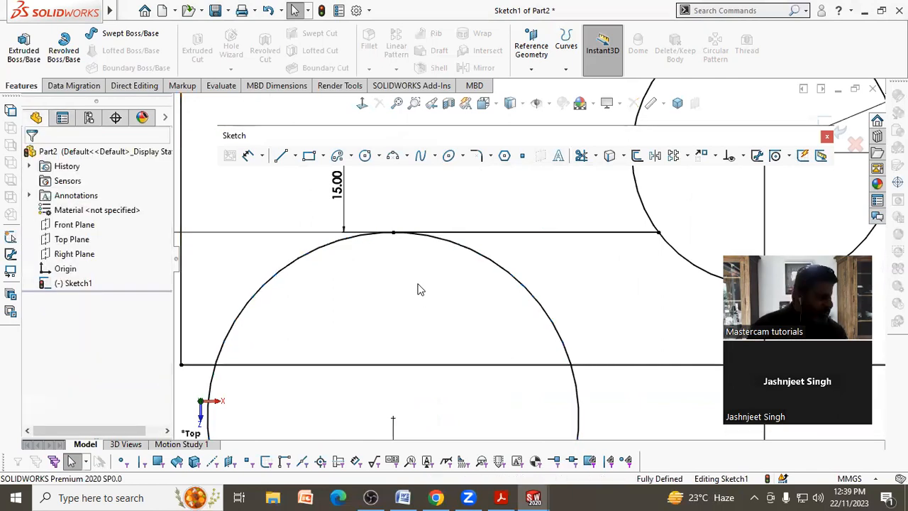
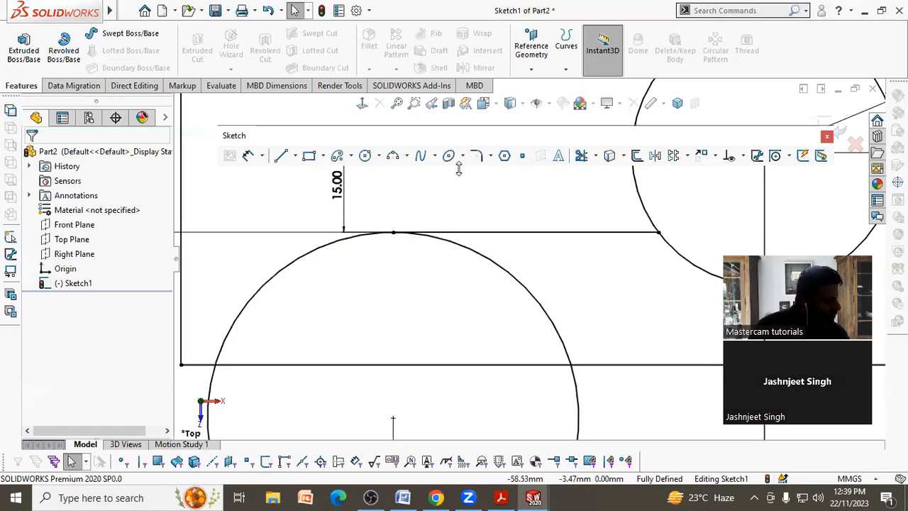
Step: Move the 70 mm distance dimension below the lower circle and display that circle's dimension as a radius, placed at its lower left
scroll(418, 298, up, 10)
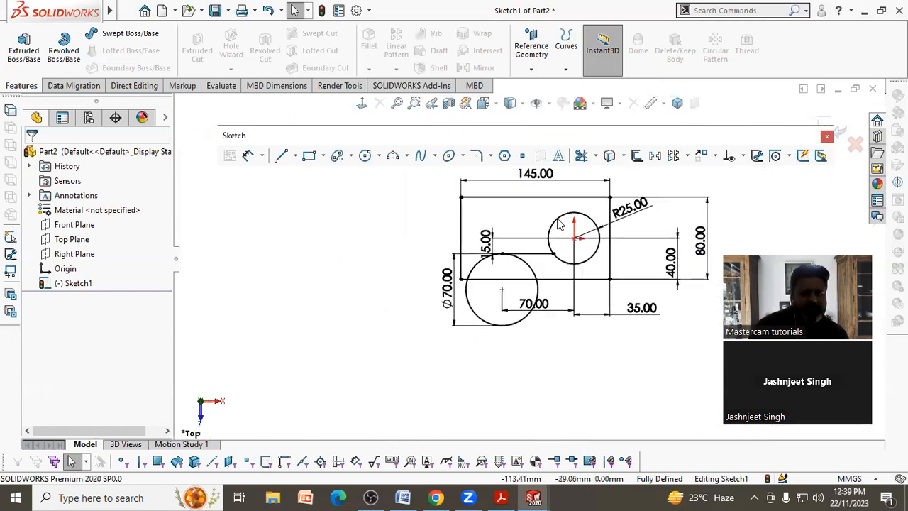
drag(520, 355, 525, 403)
click(400, 365)
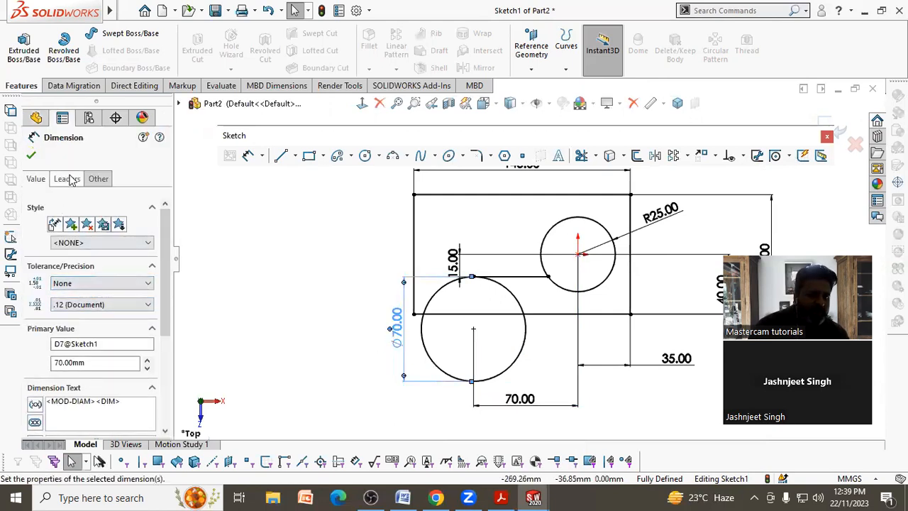
click(58, 268)
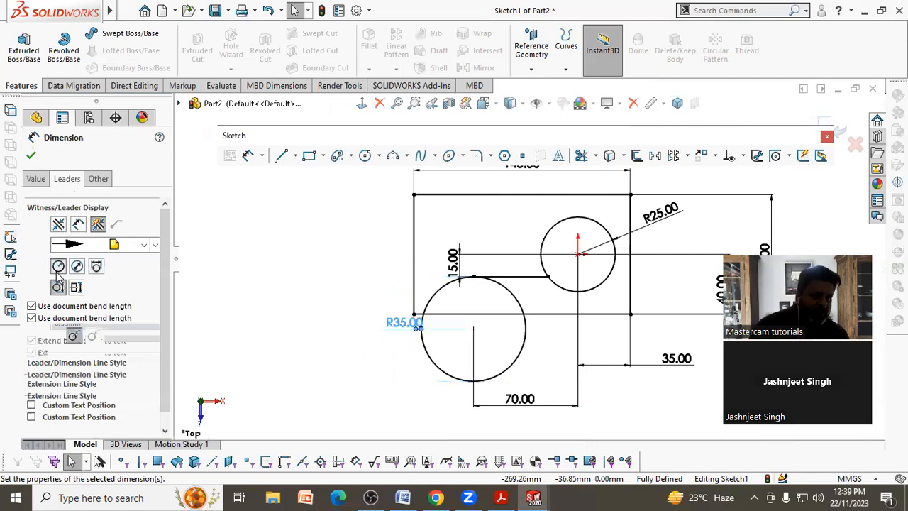
click(357, 351)
drag(397, 348, 399, 360)
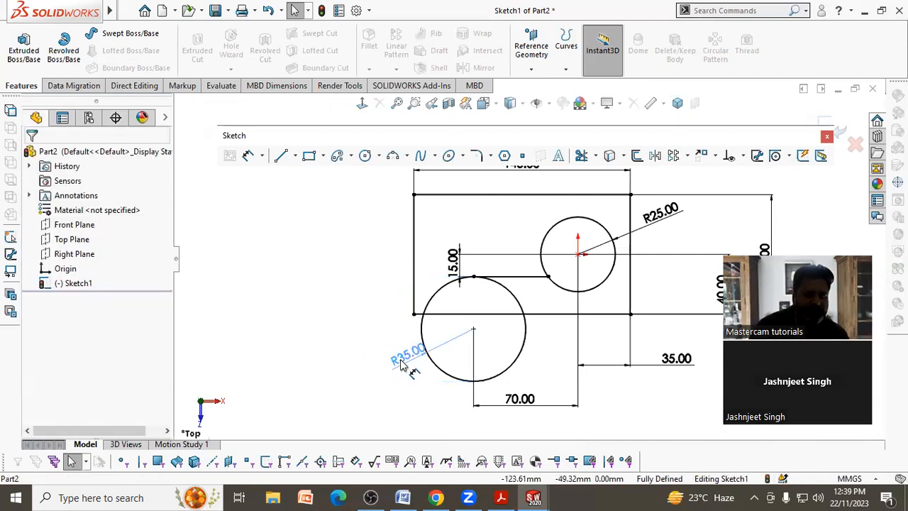
click(379, 273)
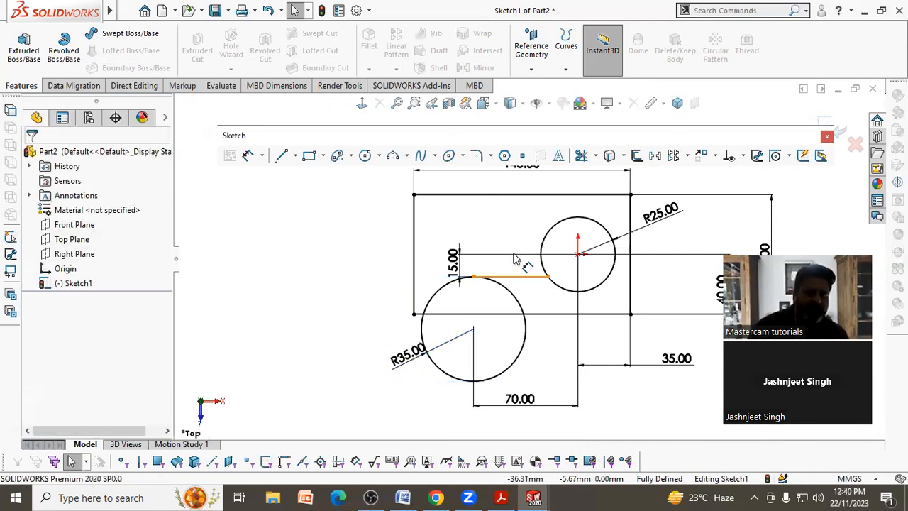
Step: Move the 15 mm dimension rightward, close to the R25 circle
scroll(508, 255, down, 3)
mouse_move(415, 278)
mouse_down()
mouse_move(522, 297)
mouse_move(532, 271)
mouse_up()
scroll(528, 260, up, 3)
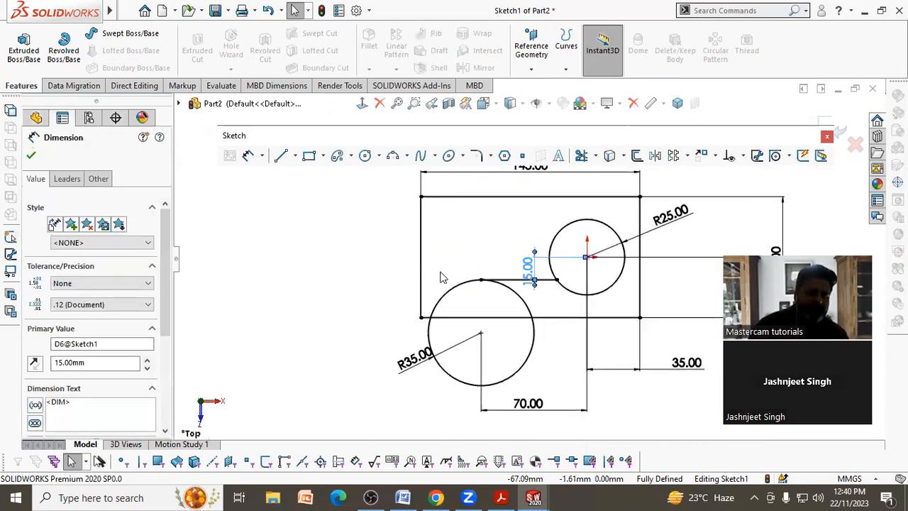
click(339, 320)
scroll(589, 308, down, 2)
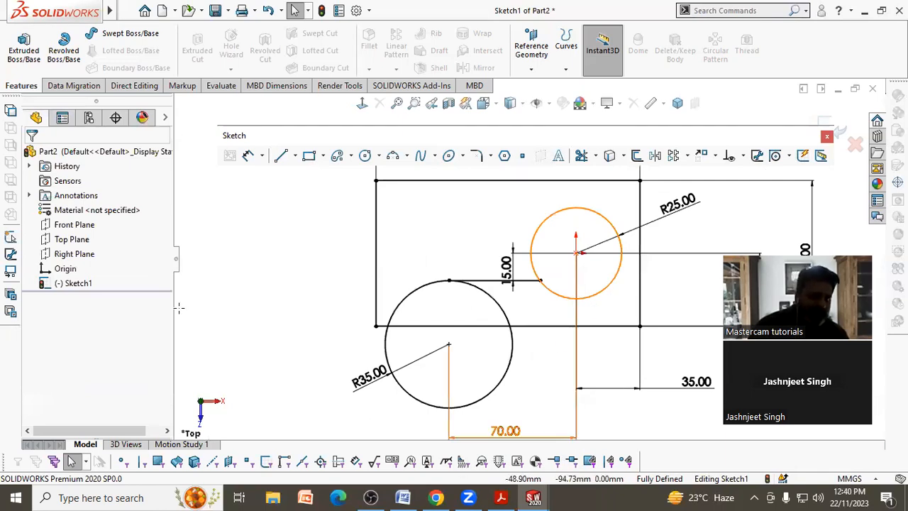
Step: Check the left end of the inner profile on the PDF drawing and start the Line tool
key(alt+Tab)
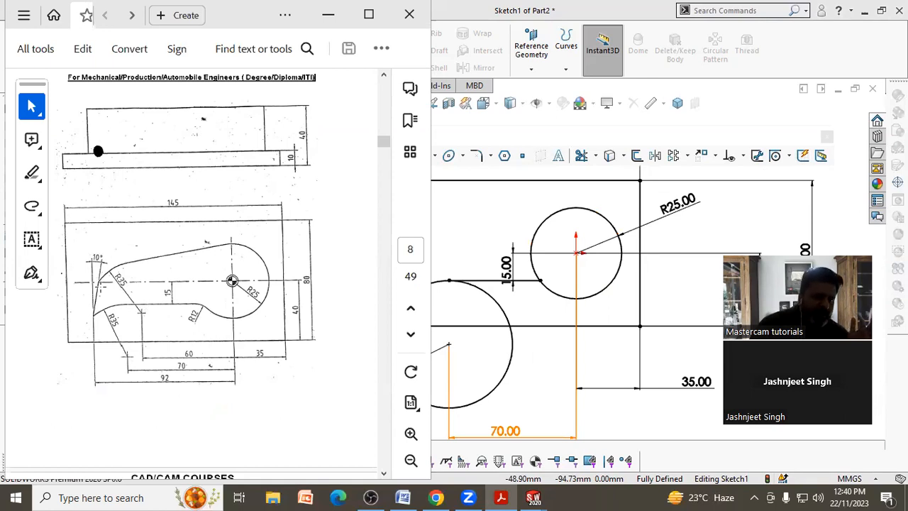
click(490, 233)
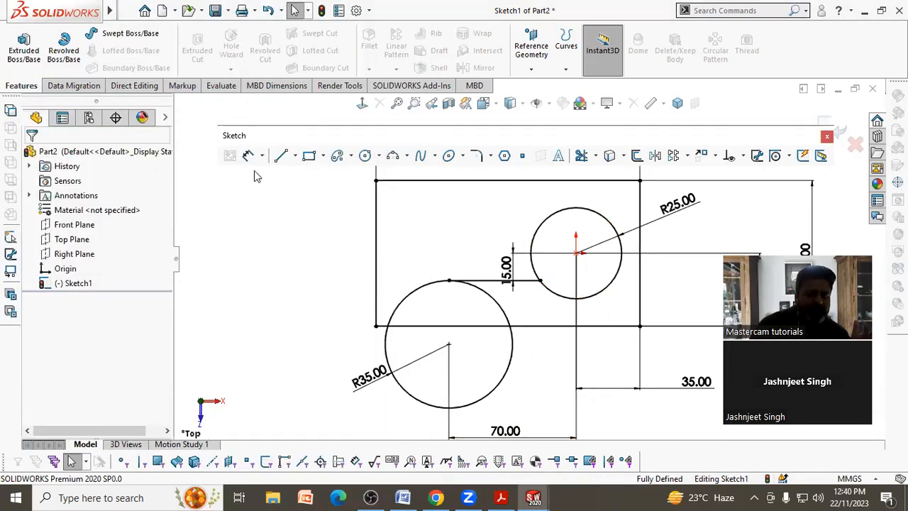
click(282, 155)
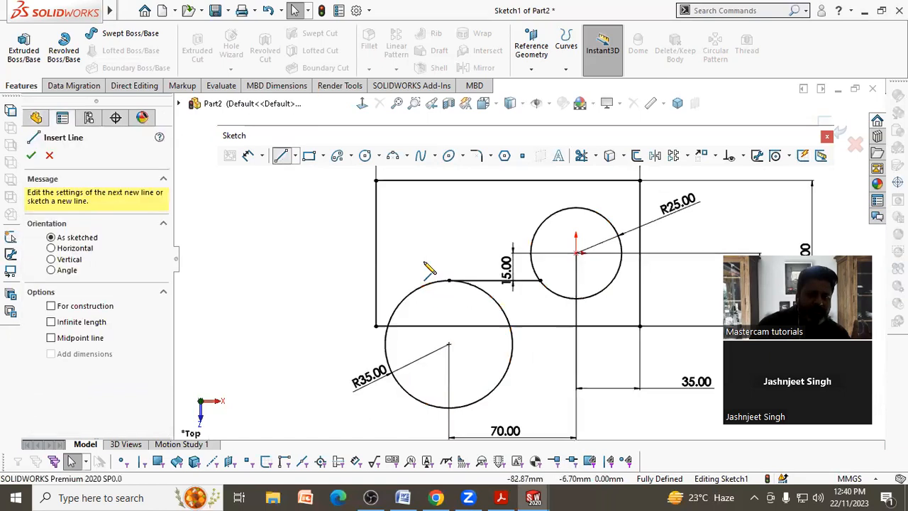
Step: Sketch a slanted line from above the R35 circle's upper-left arc to a point just inside that circle
click(424, 254)
click(413, 296)
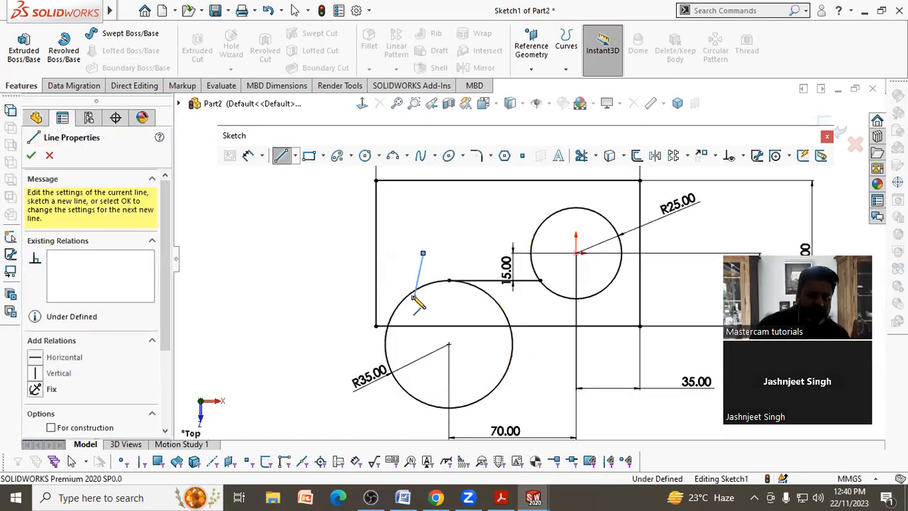
right_click(345, 220)
click(369, 220)
scroll(440, 316, down, 4)
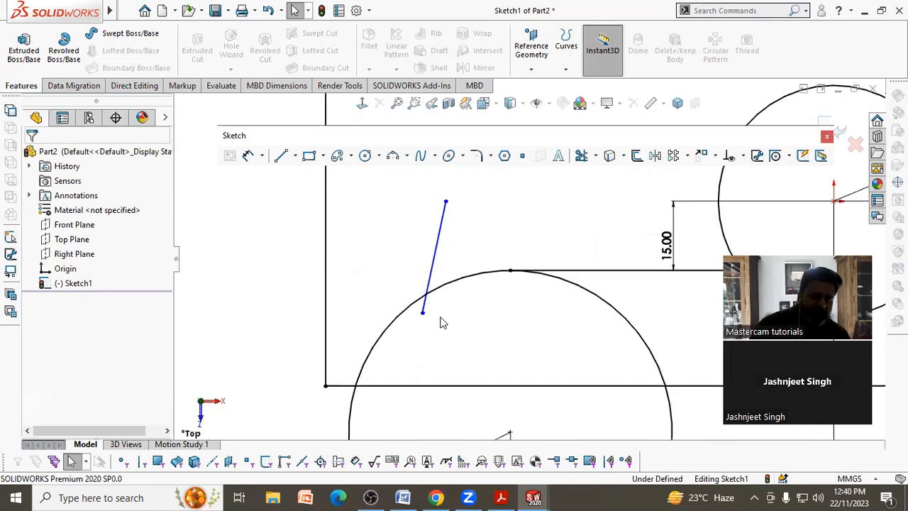
Step: Trim away the short part of the slanted line that lies inside the R35 circle, using Trim to closest
click(581, 155)
click(425, 310)
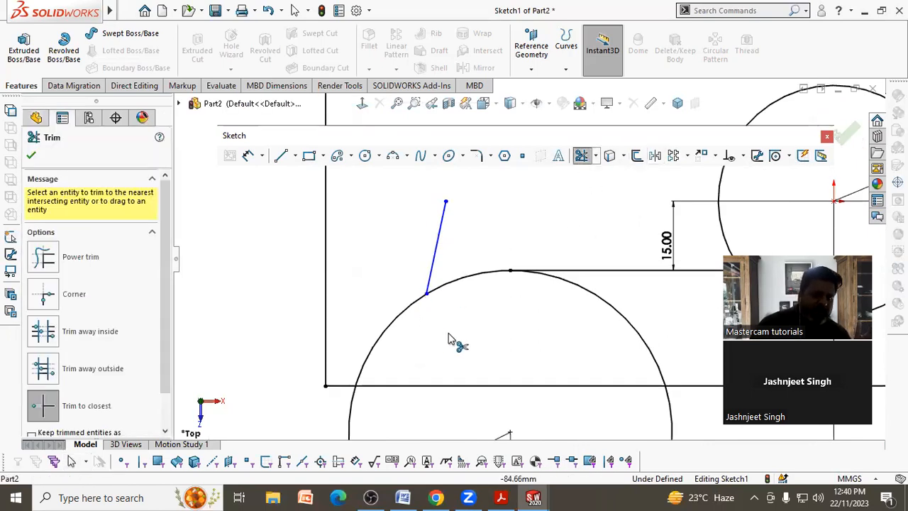
right_click(339, 291)
click(362, 334)
scroll(568, 241, up, 3)
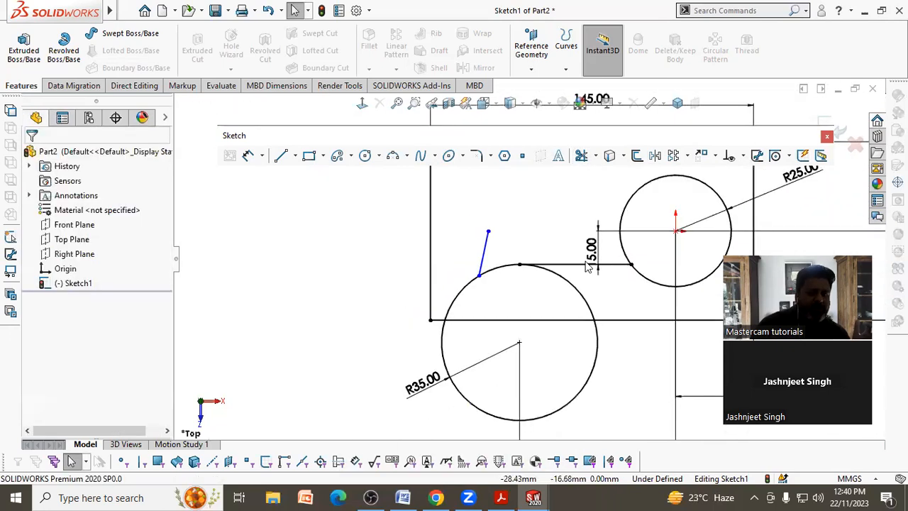
Step: Add a Horizontal relation between the slanted line's upper endpoint and the centre of the R25 circle
scroll(585, 241, down, 2)
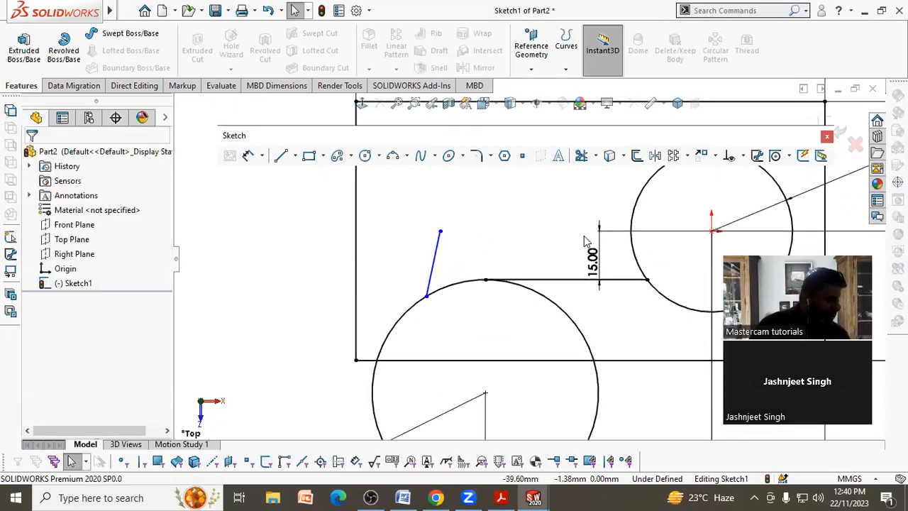
click(428, 288)
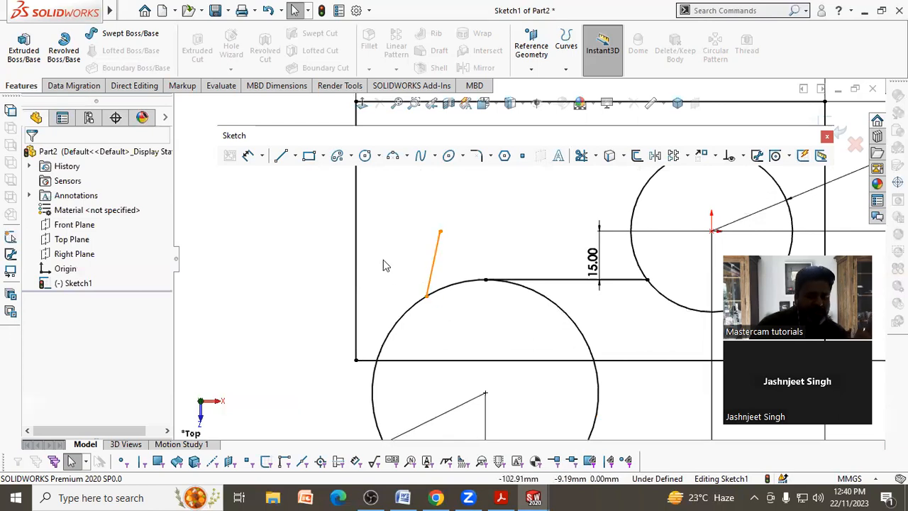
scroll(427, 262, up, 2)
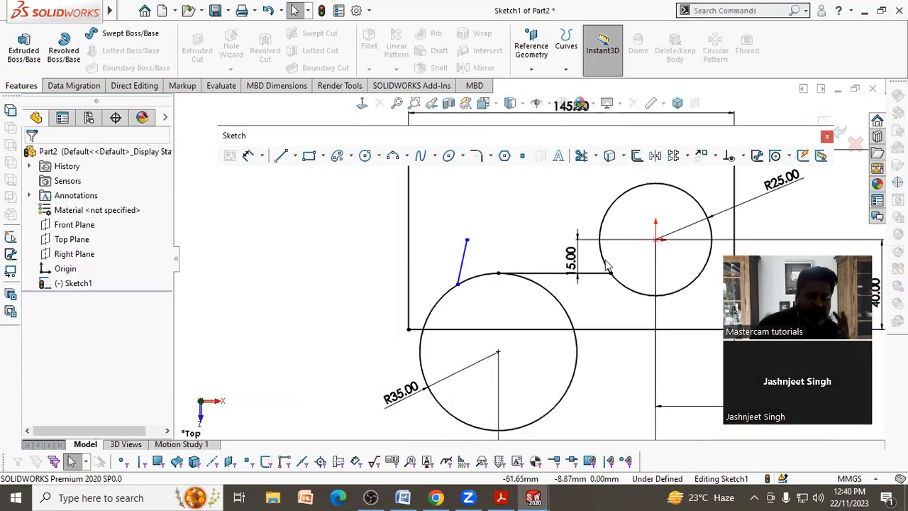
scroll(661, 257, down, 2)
click(652, 233)
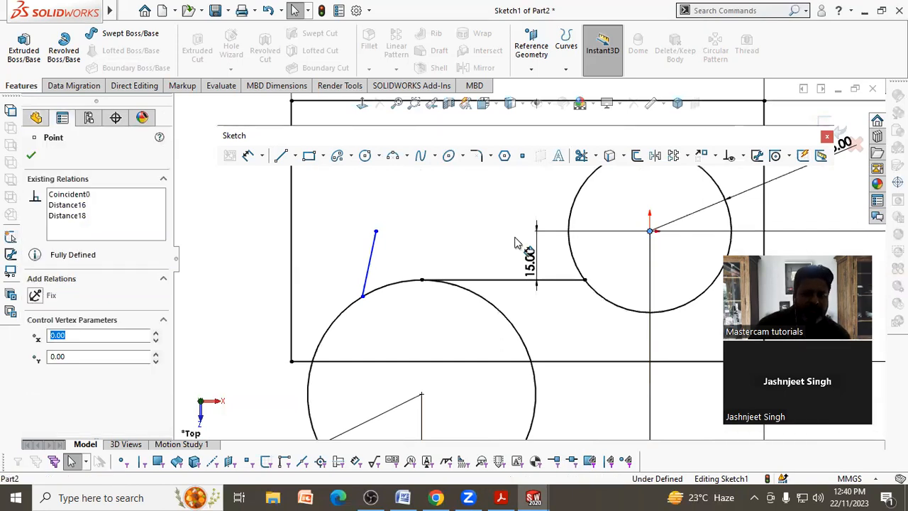
ctrl+click(377, 233)
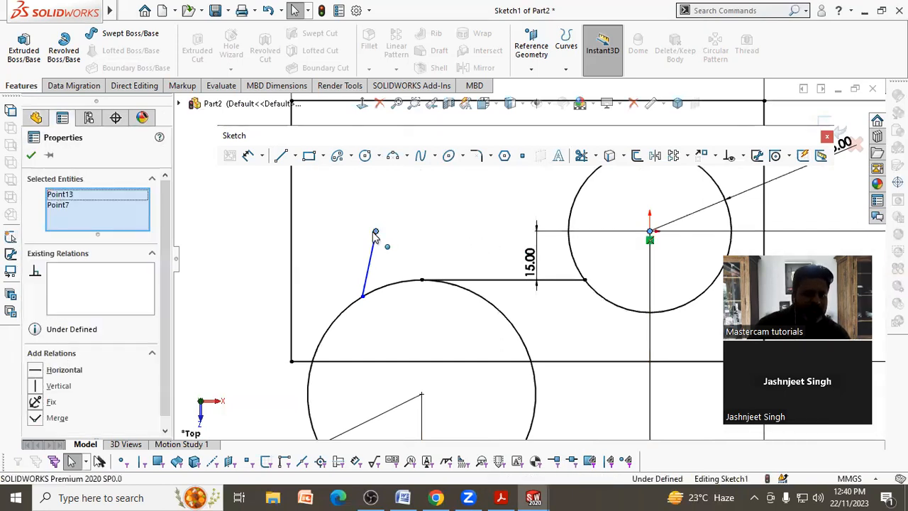
click(39, 372)
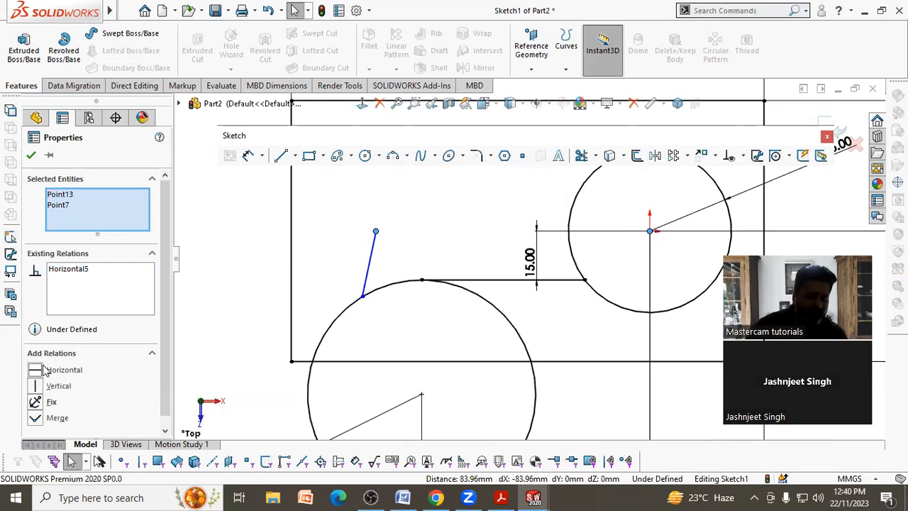
click(257, 320)
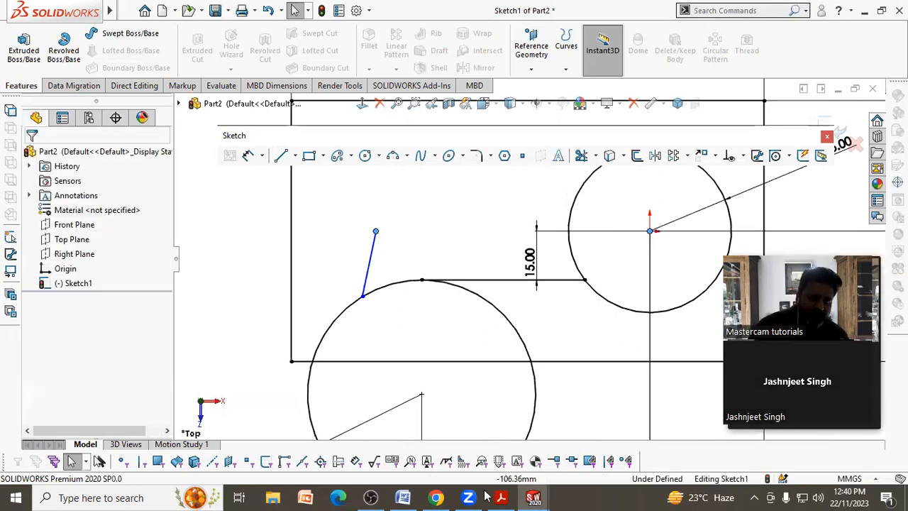
Step: Check the reference PDF drawing and dimension the slanted line's angle from vertical at its lower endpoint as 10°
click(499, 498)
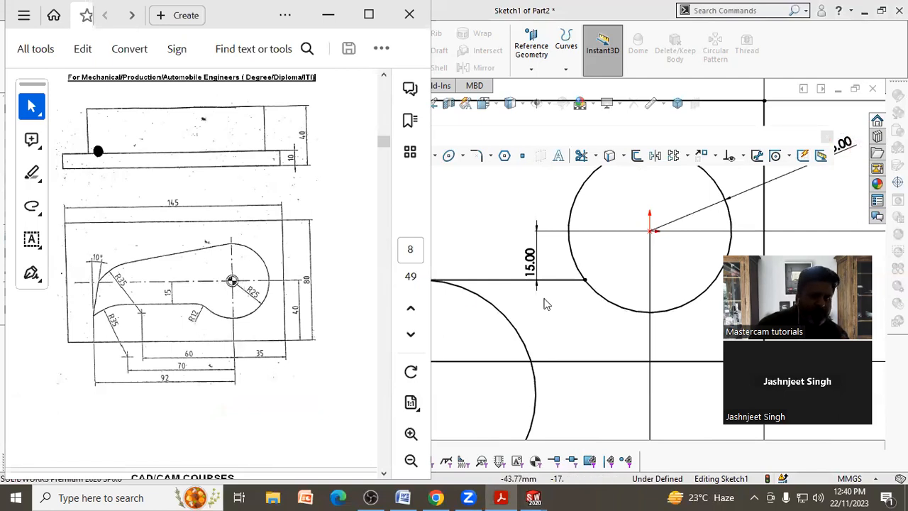
click(468, 304)
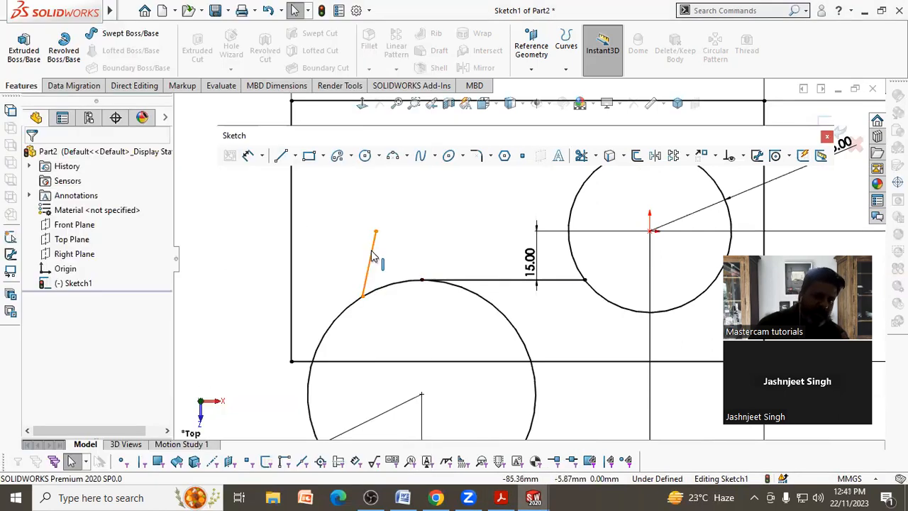
click(248, 157)
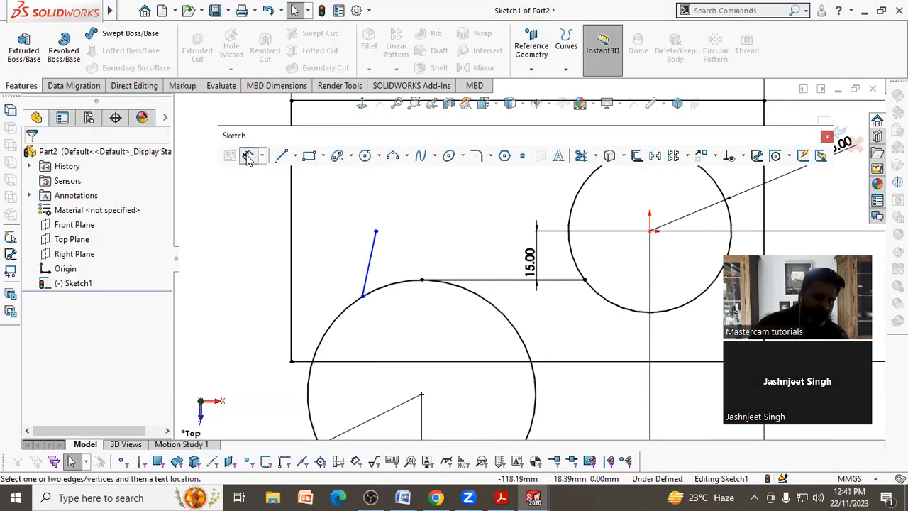
click(372, 256)
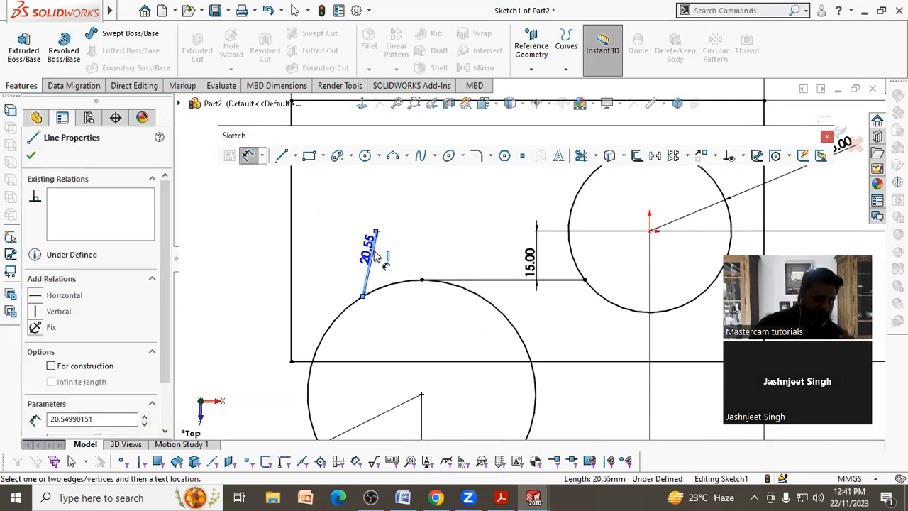
click(362, 296)
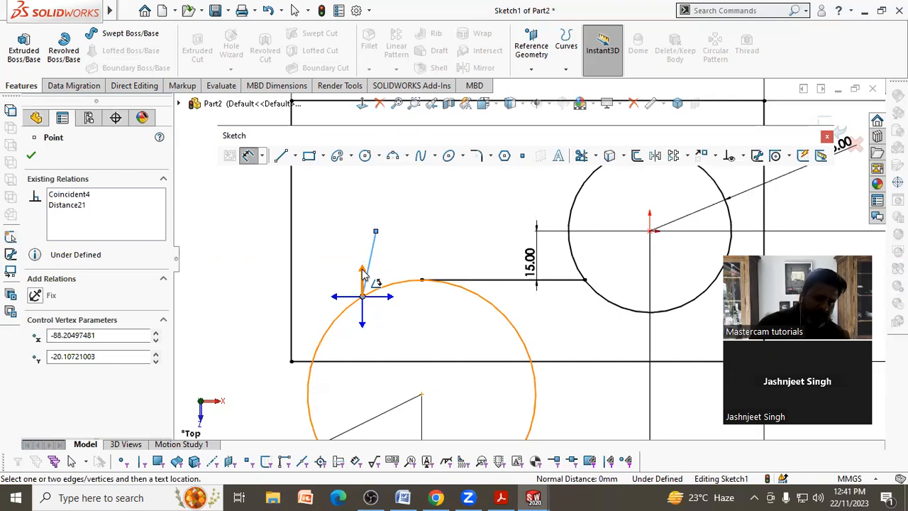
click(363, 272)
click(376, 204)
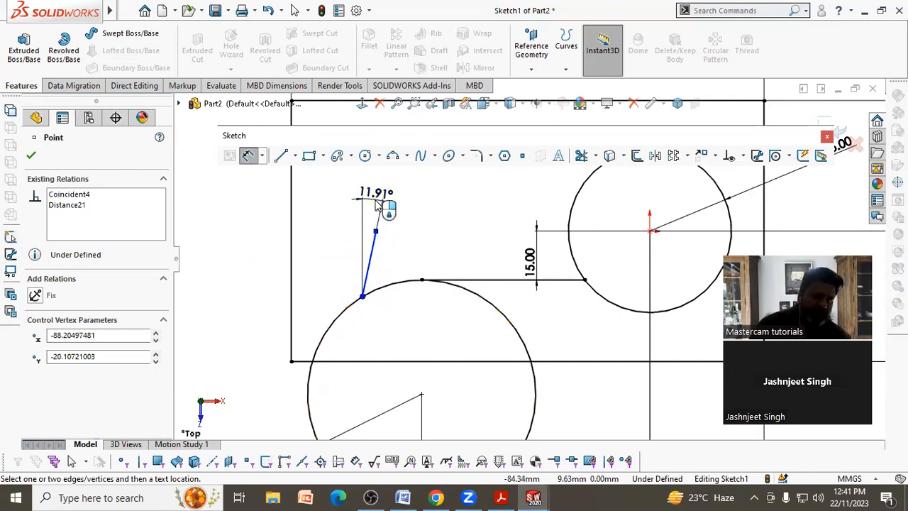
text(10)
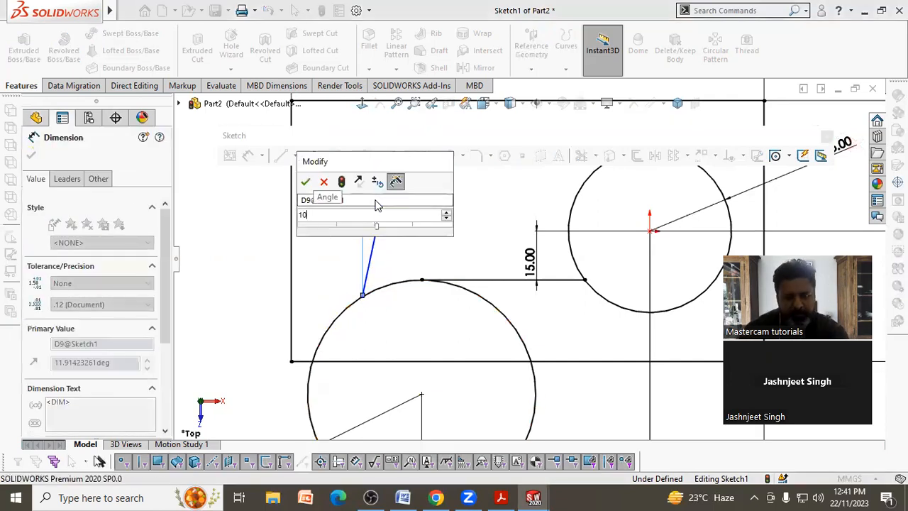
key(Return)
key(Escape)
right_click(428, 244)
click(457, 284)
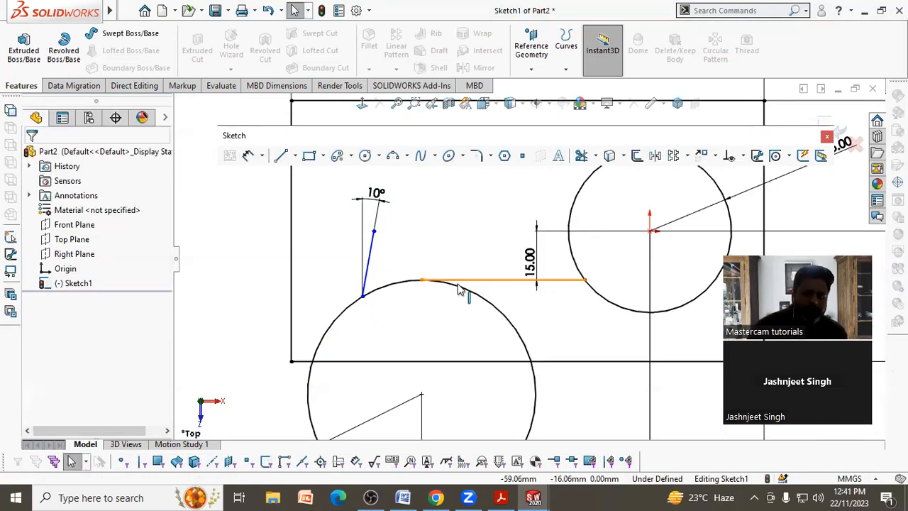
Step: Undo the slanted line's 10° value and its angle dimension
click(268, 11)
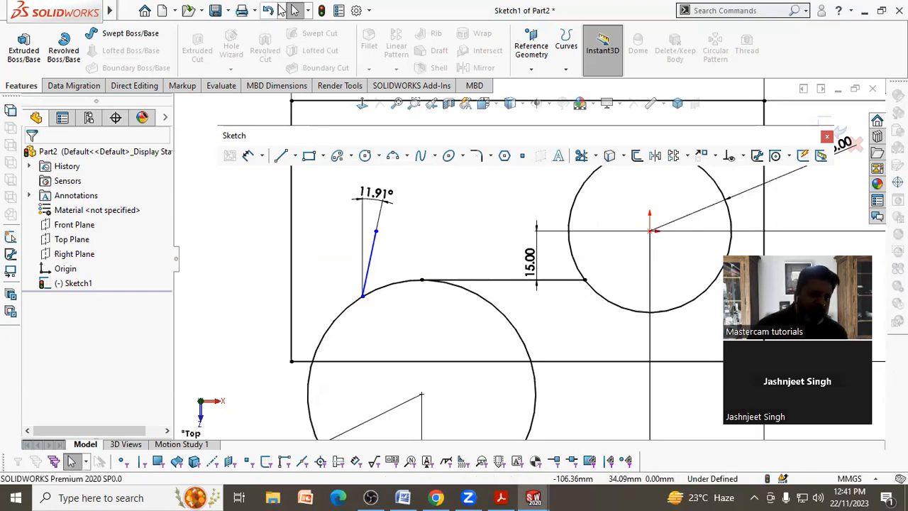
click(268, 12)
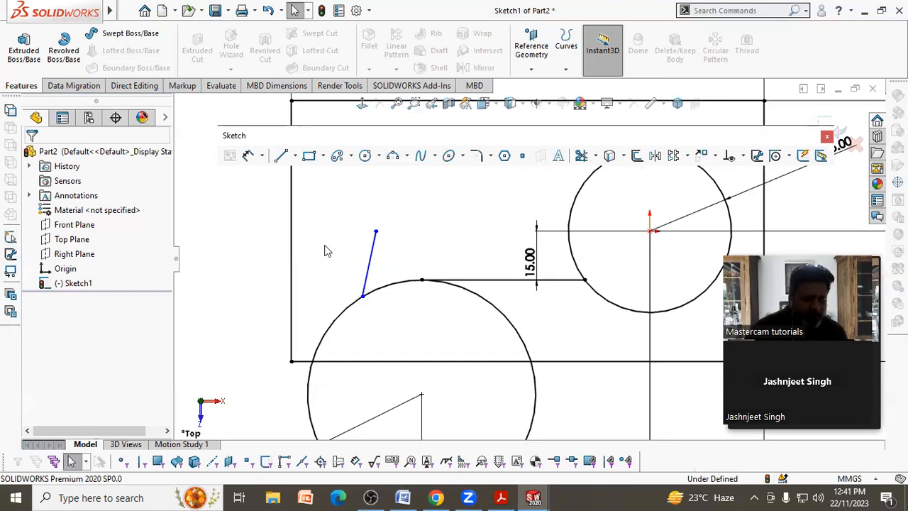
Step: Recreate the slanted line's angle dimension as 10° from vertical and compare it with the reference PDF drawing
click(248, 156)
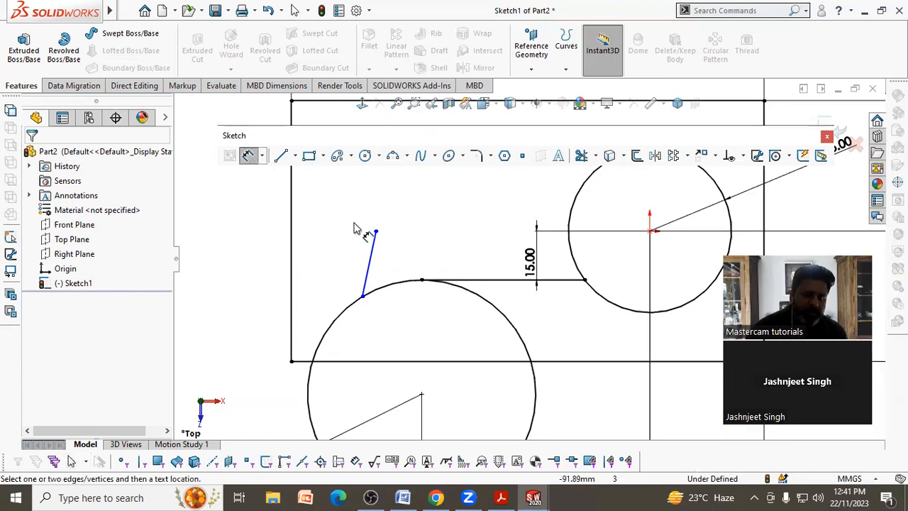
click(372, 257)
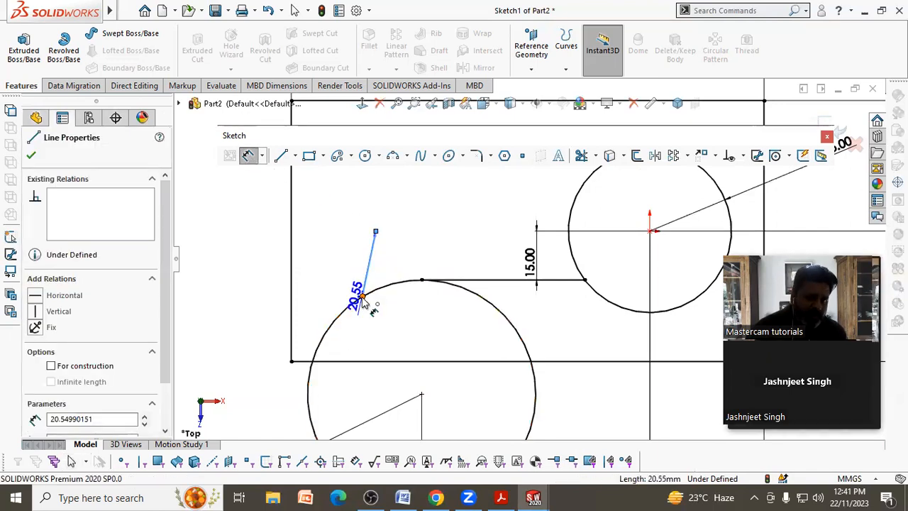
click(364, 299)
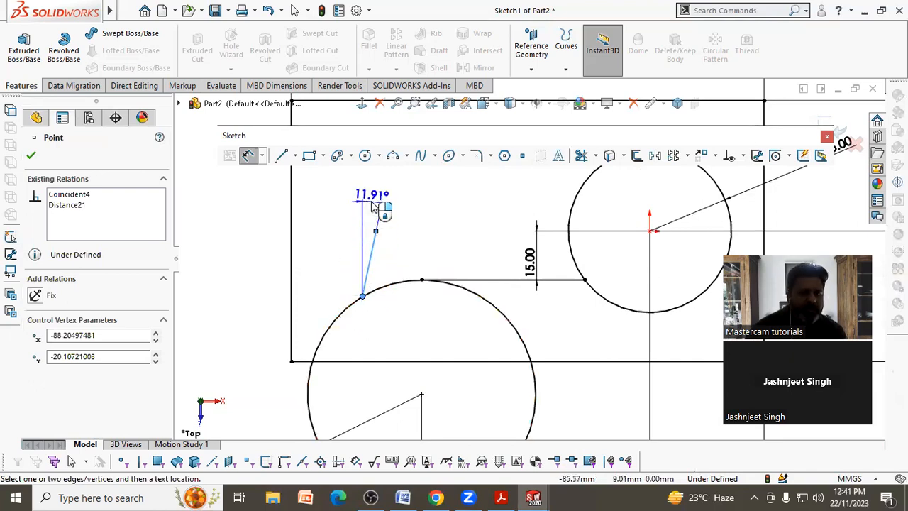
click(372, 202)
text(10)
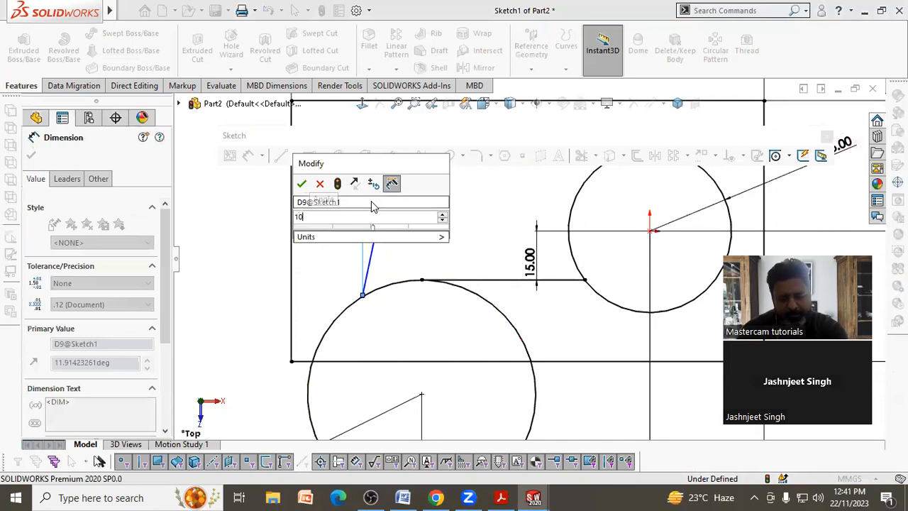
key(Return)
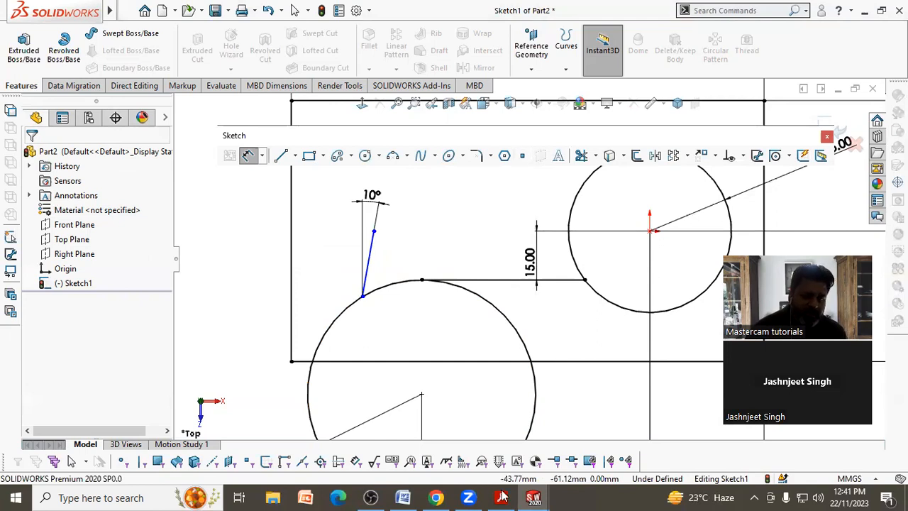
click(501, 496)
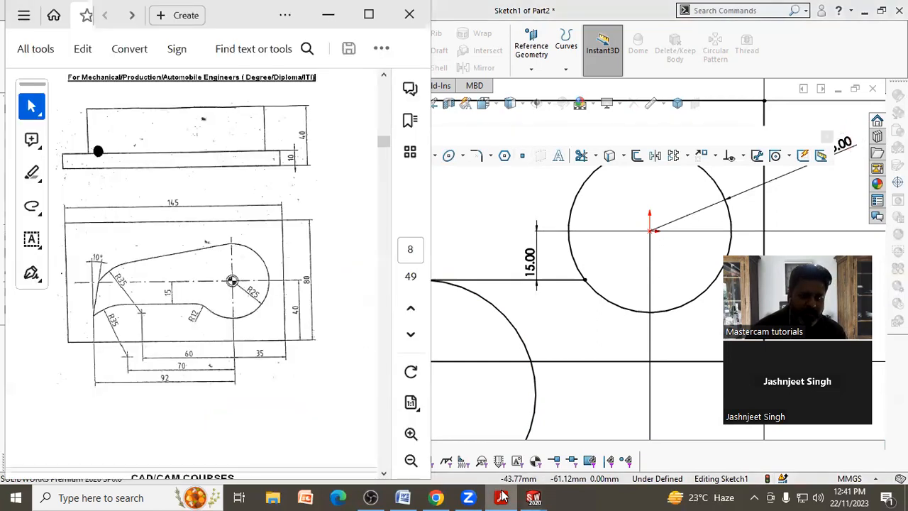
click(501, 496)
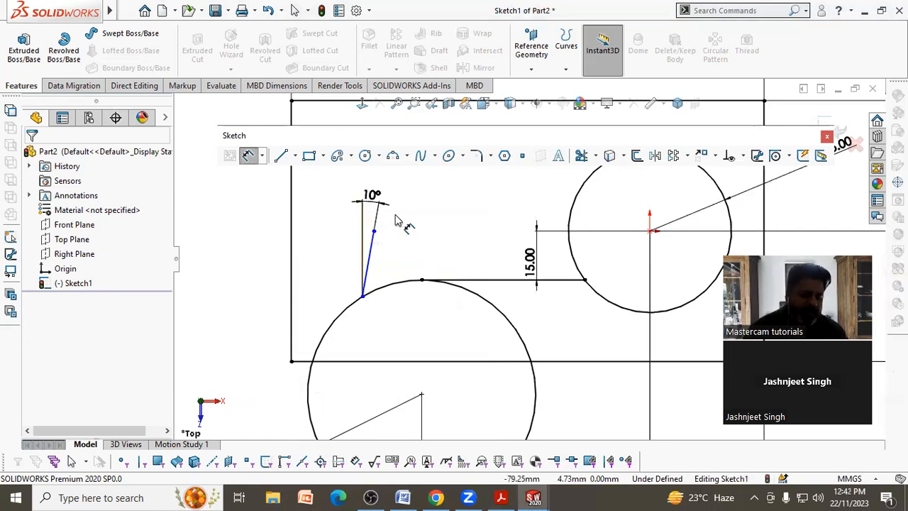
Step: Undo the recreated 10° angle dimension on the slanted line
key(Escape)
drag(398, 221, 421, 222)
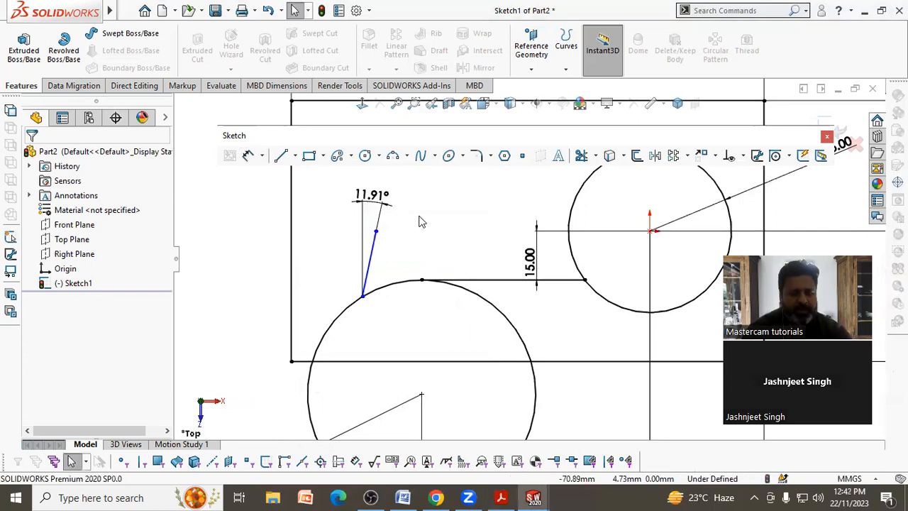
key(ctrl+z)
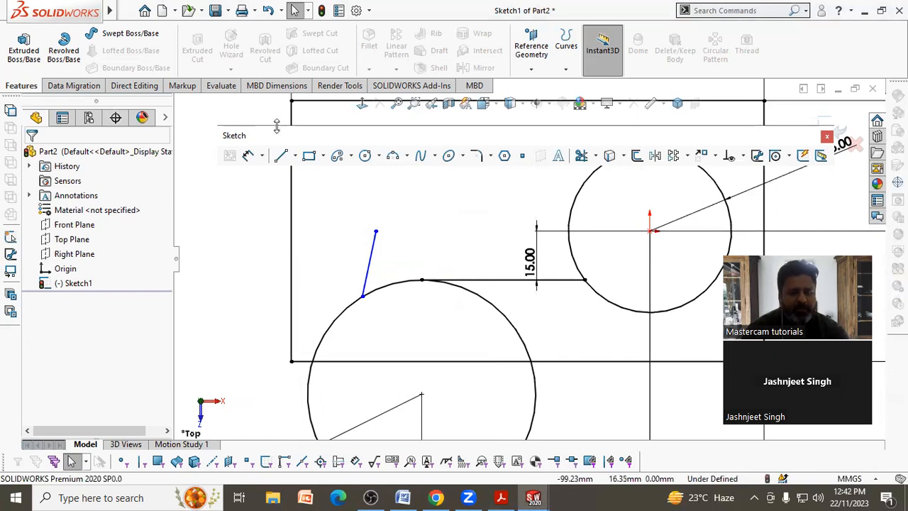
Step: Dimension the angle between the slanted line and the vertical through its lower endpoint, setting it to 10°
click(248, 157)
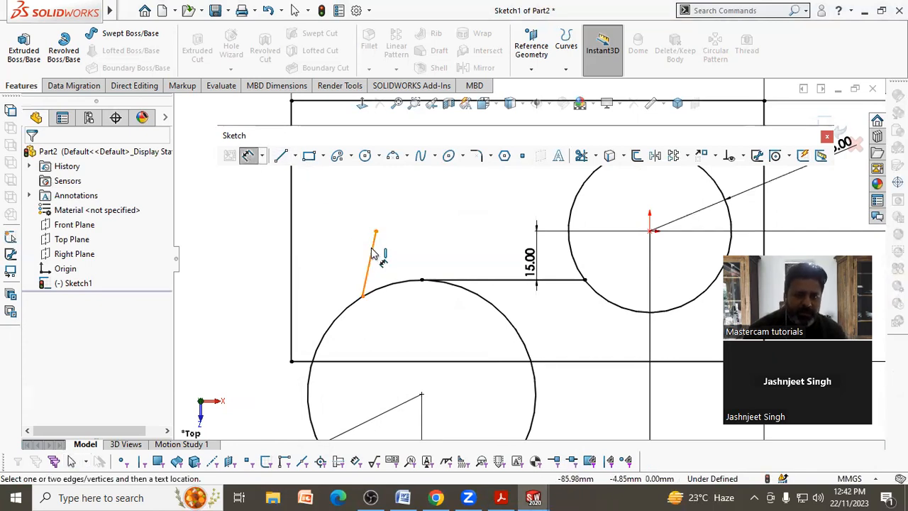
click(374, 254)
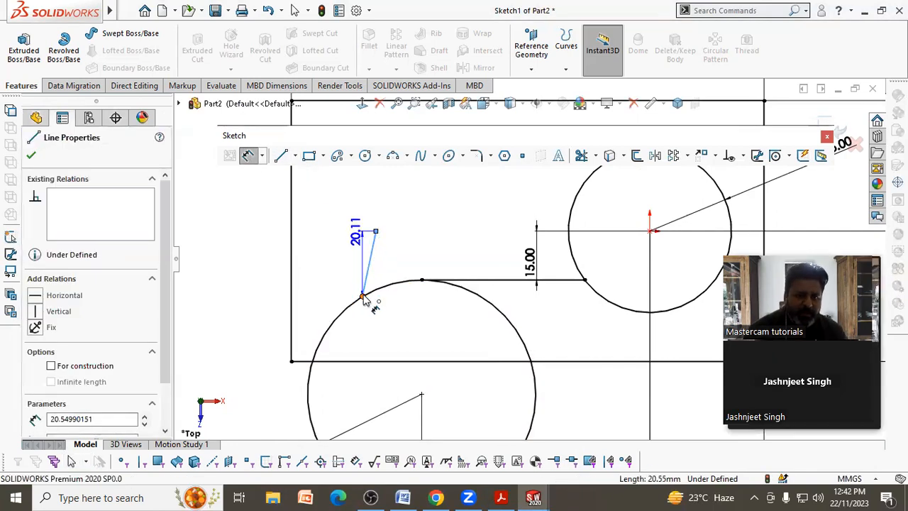
click(362, 297)
click(363, 270)
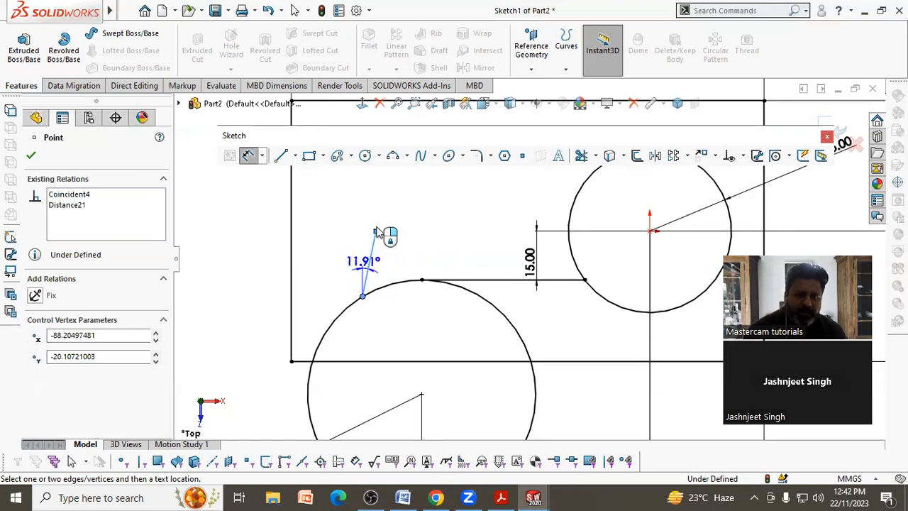
click(374, 190)
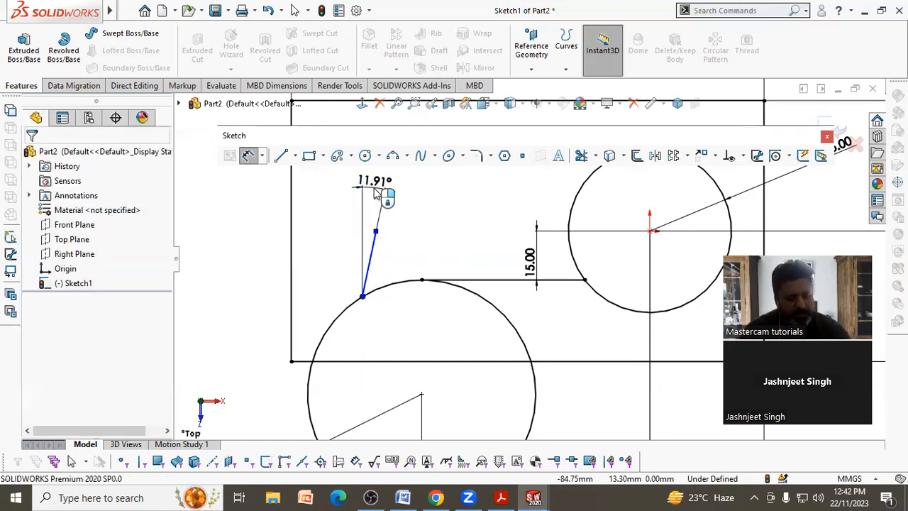
text(10)
key(Return)
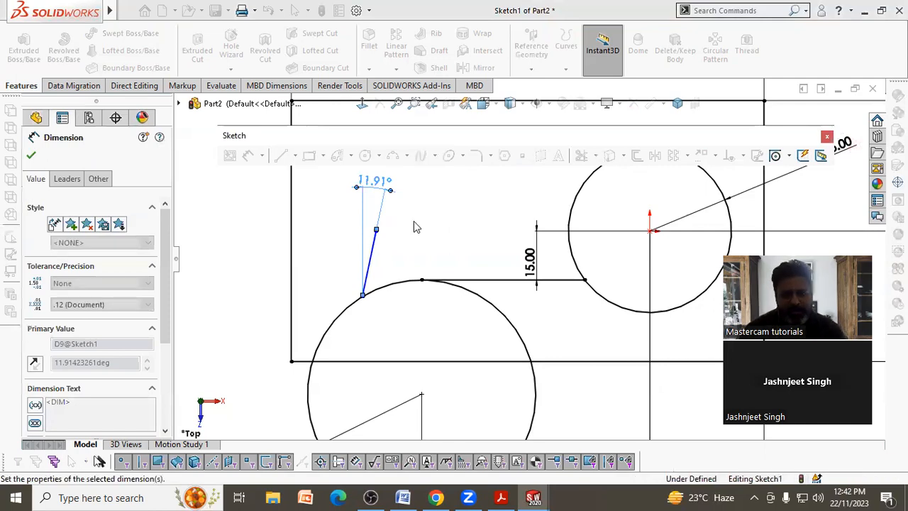
Step: Check the reference PDF and dimension the horizontal distance from the R25 circle's centre to the slanted line's lower endpoint as 92 mm
key(Escape)
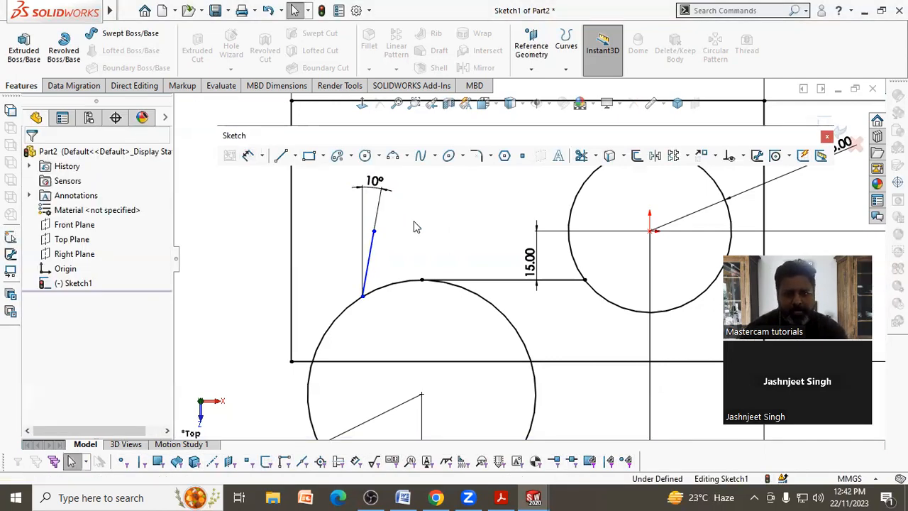
scroll(416, 227, up, 3)
scroll(397, 313, down, 3)
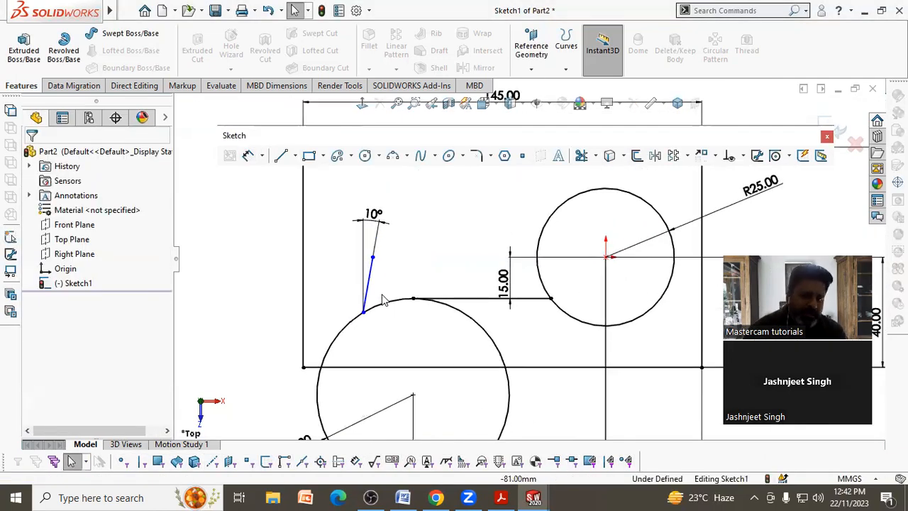
click(504, 497)
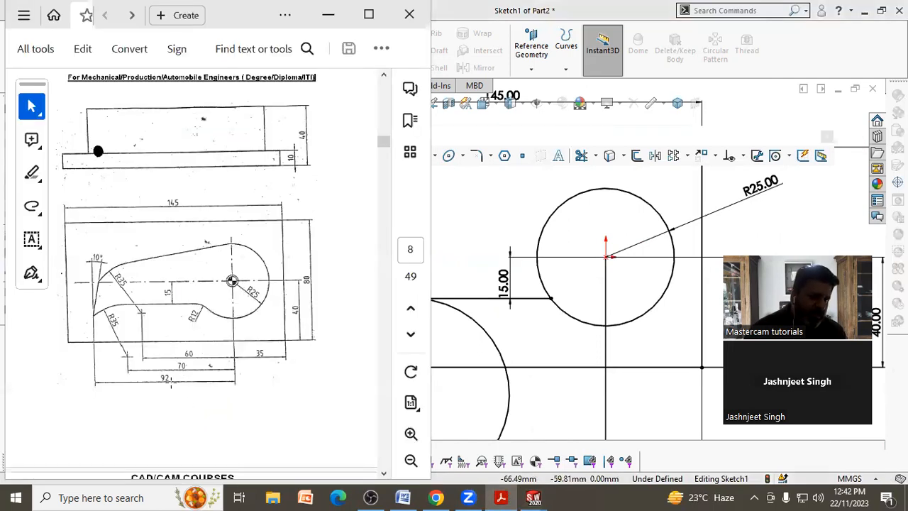
click(547, 345)
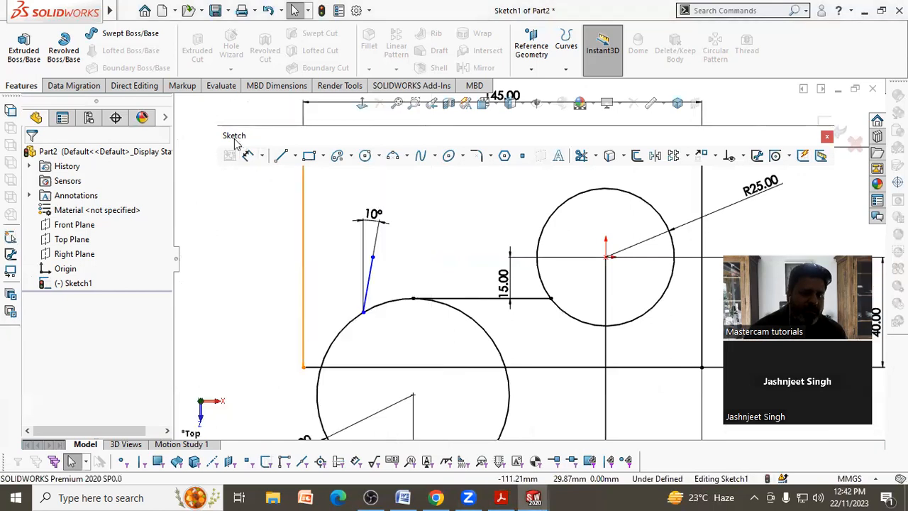
click(248, 155)
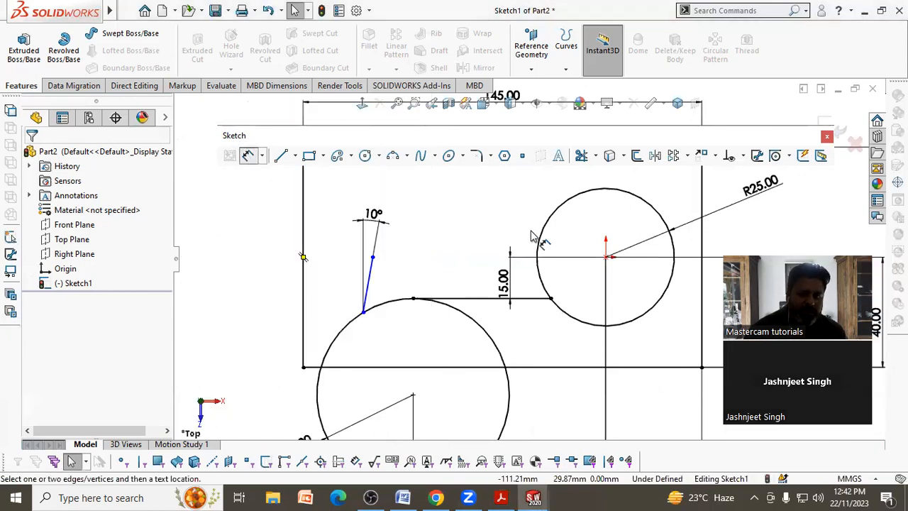
click(605, 256)
click(364, 313)
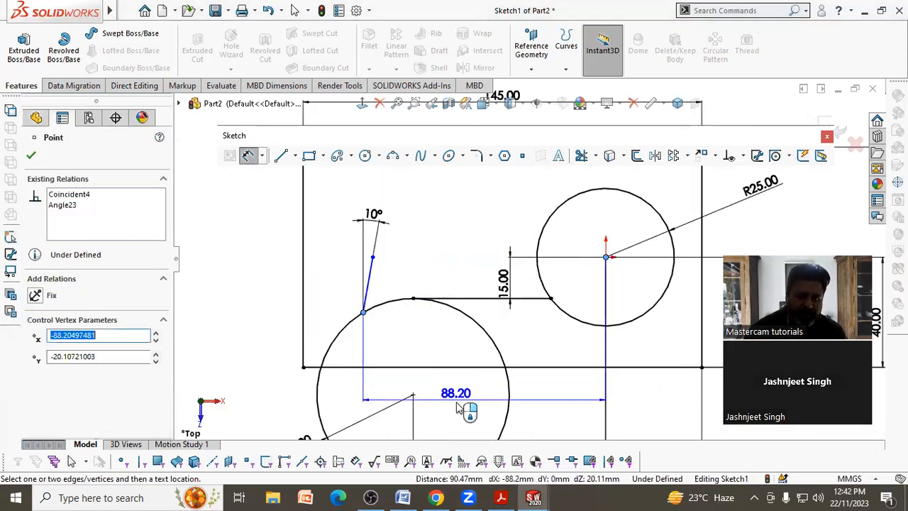
click(458, 408)
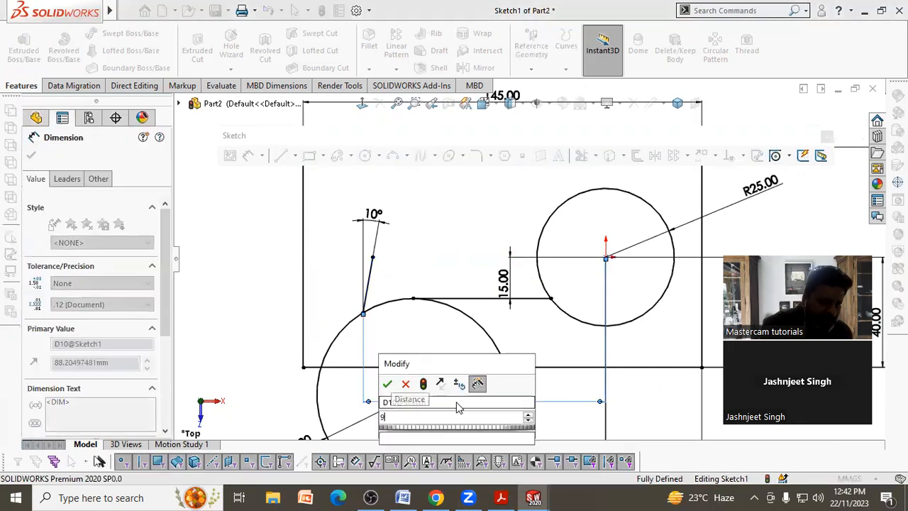
key(Return)
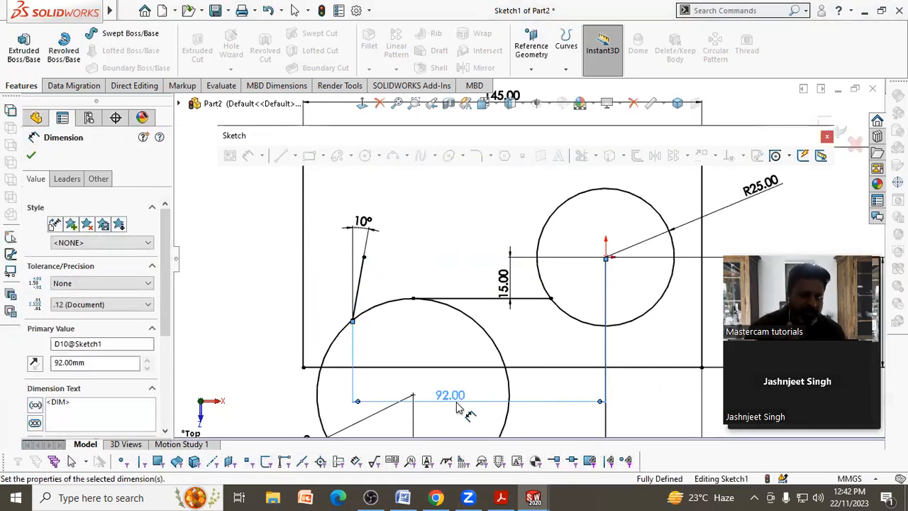
key(Escape)
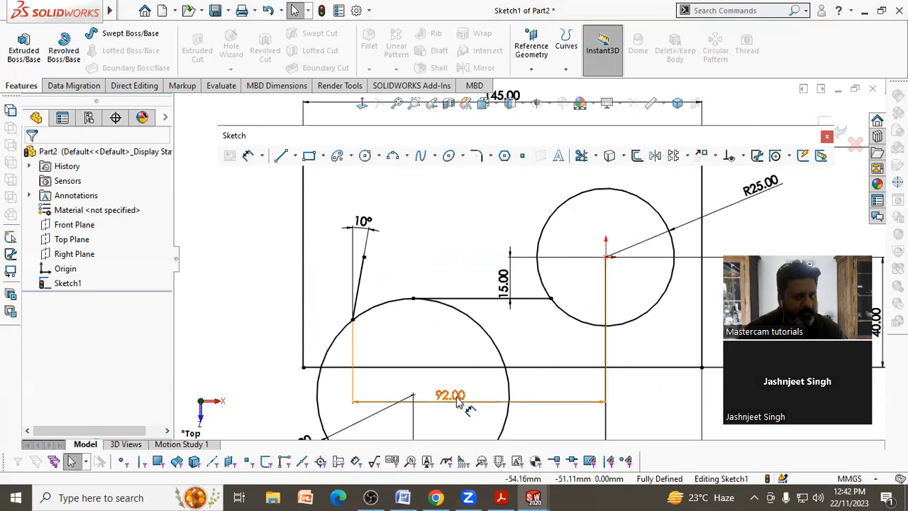
Step: Move the 92 mm dimension below the 70 mm dimension
scroll(528, 263, up, 5)
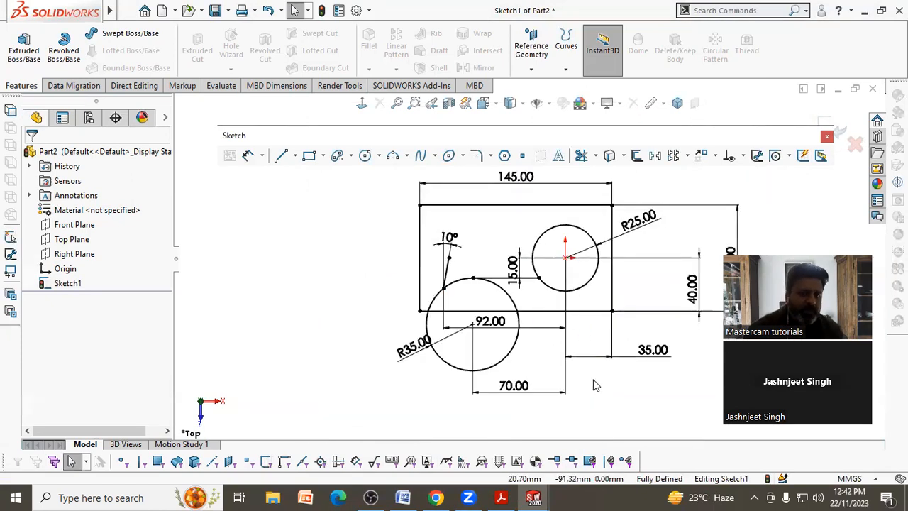
drag(498, 328, 511, 414)
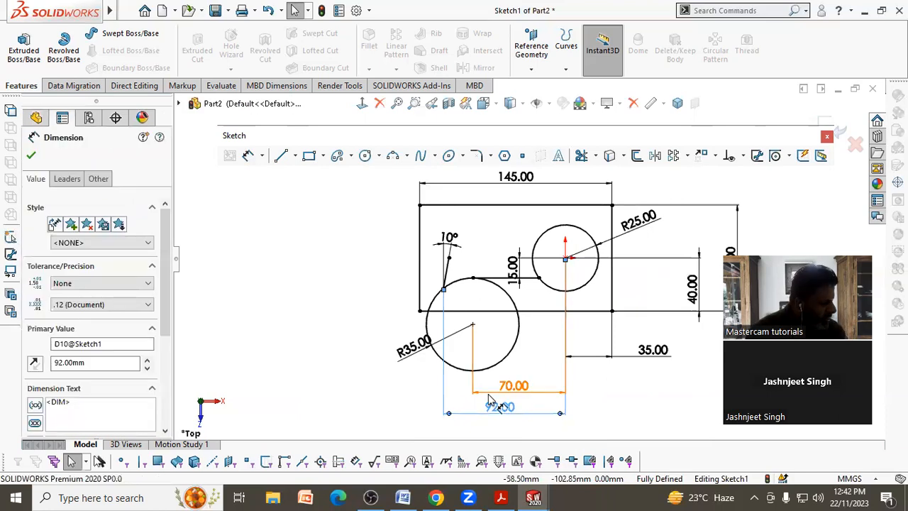
click(376, 343)
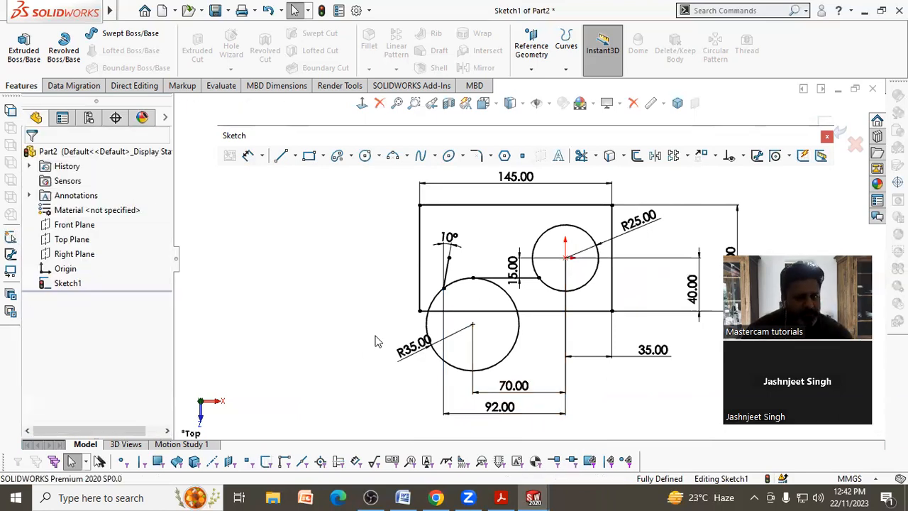
scroll(639, 216, down, 2)
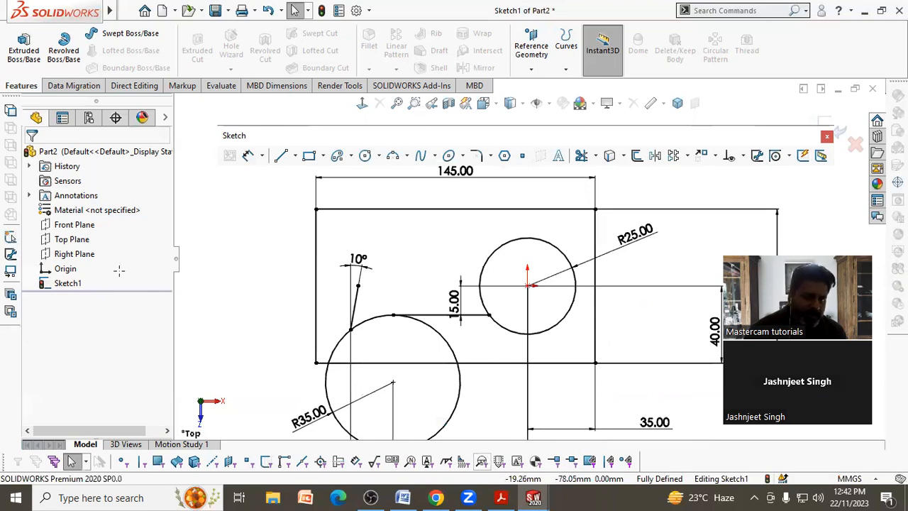
Step: Consult the PDF drawing and sketch a circle of about 42.5 mm radius through the slanted line's upper endpoint, centred above and beside the R35 circle's centre
key(alt+Tab)
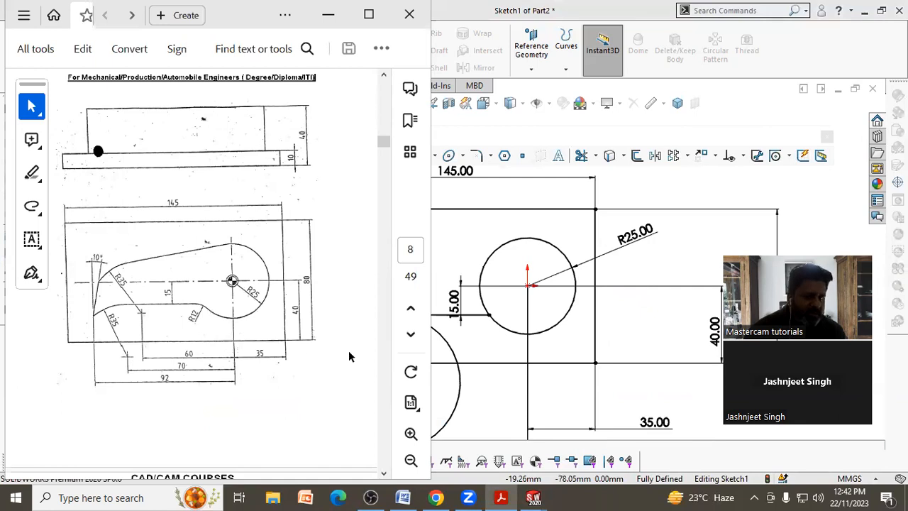
click(544, 329)
click(366, 157)
click(416, 344)
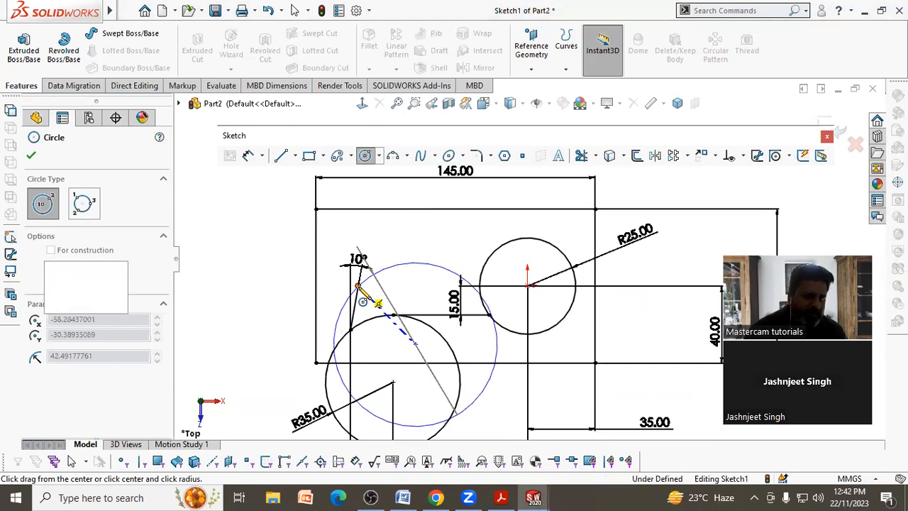
click(359, 287)
right_click(419, 257)
click(431, 259)
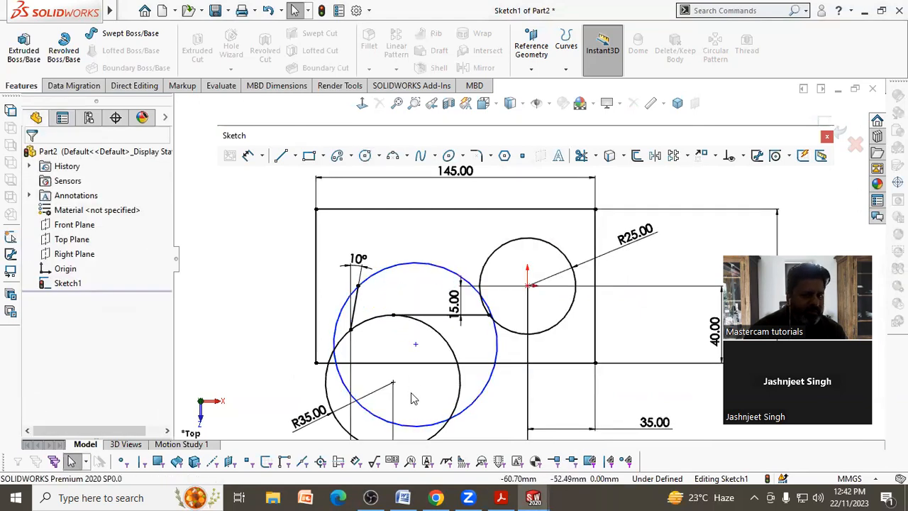
Step: Dimension the horizontal distance between the R25 circle's centre and the new circle's centre as 60 mm
scroll(401, 270, up, 2)
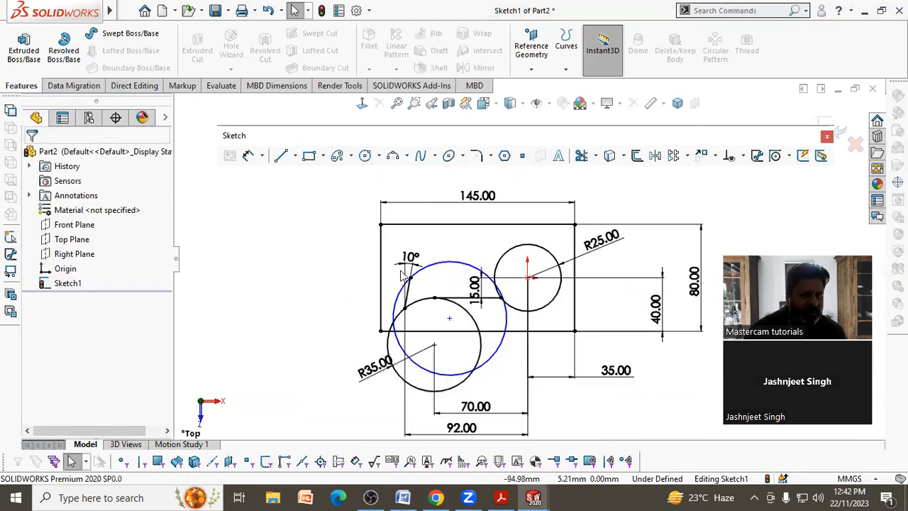
click(248, 156)
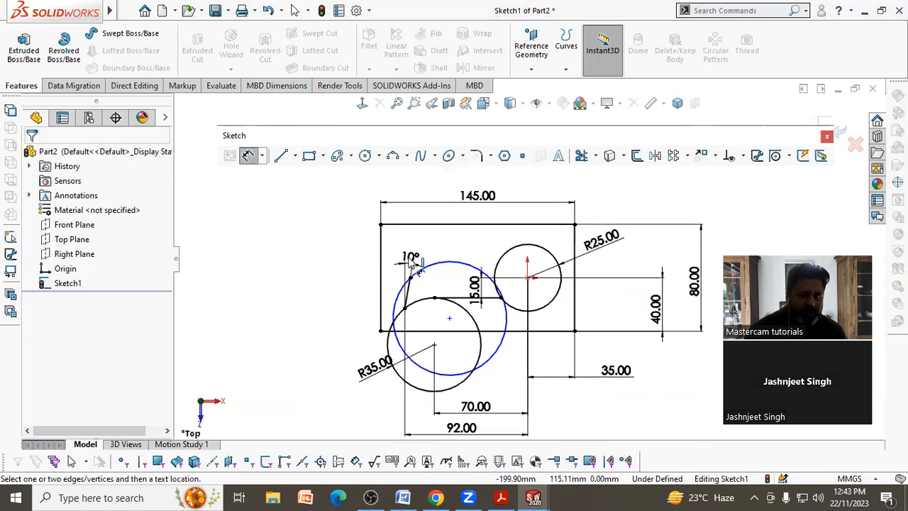
click(528, 278)
click(457, 330)
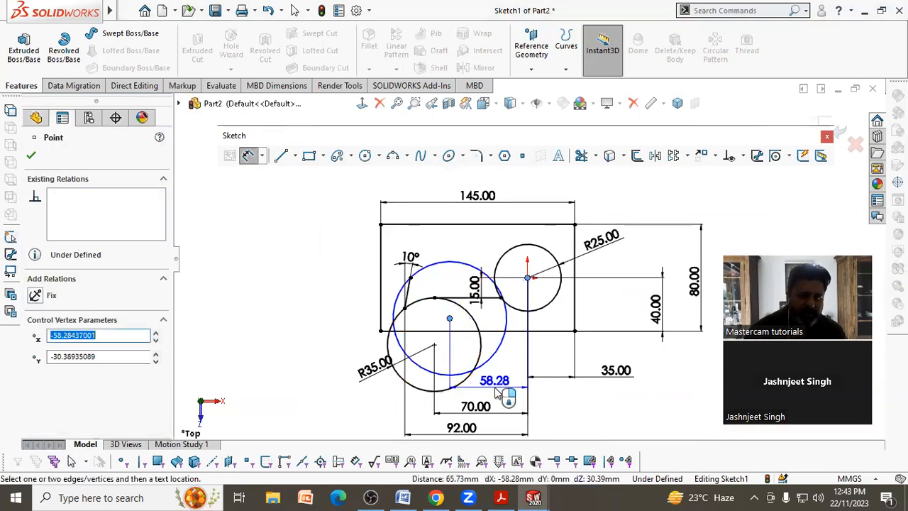
click(504, 383)
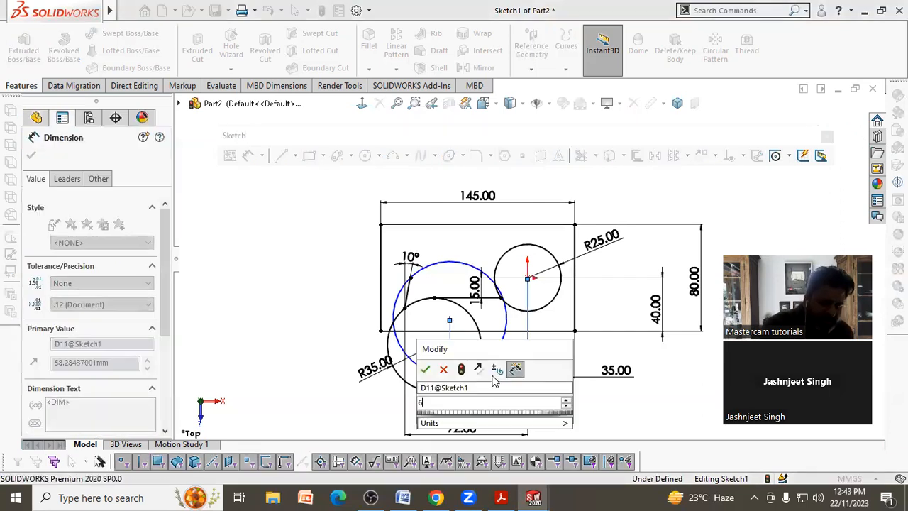
key(Return)
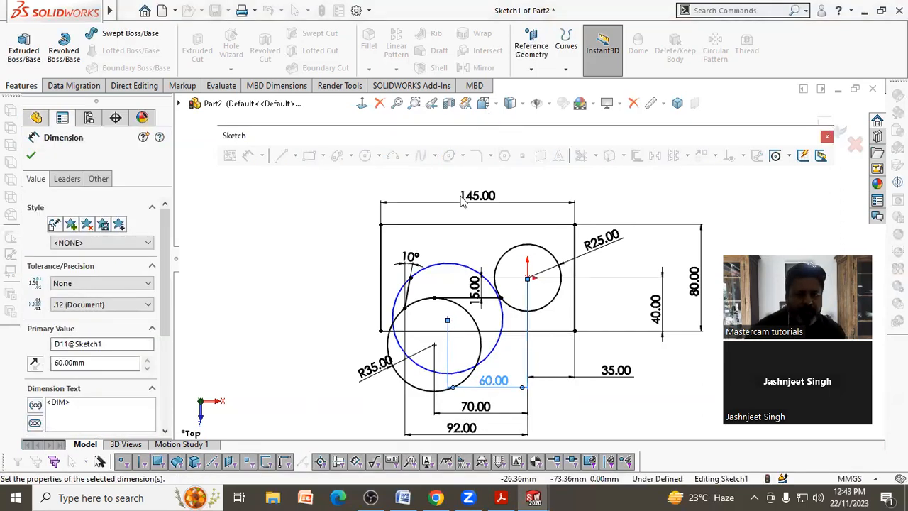
right_click(321, 255)
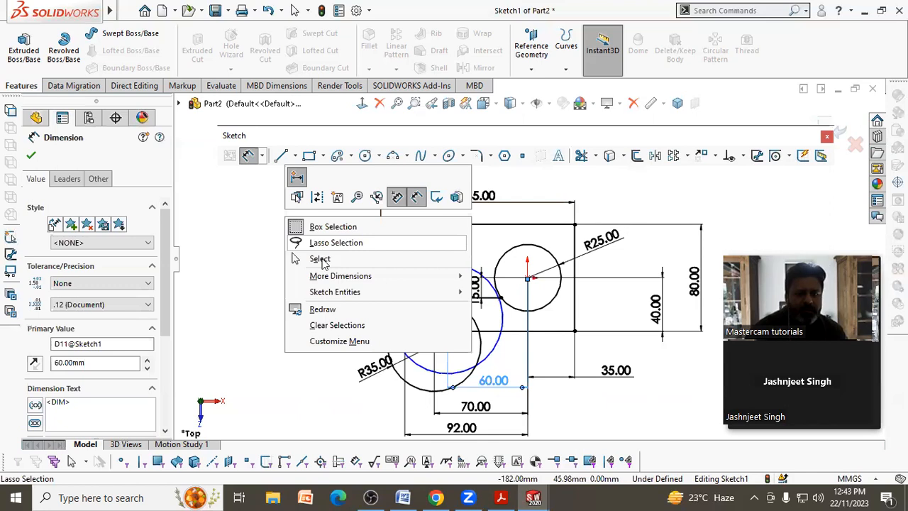
click(296, 259)
Step: Dimension the new circle with a 70 mm diameter, display it as R35, and place the label above the circle near the 10° angle
scroll(464, 227, down, 1)
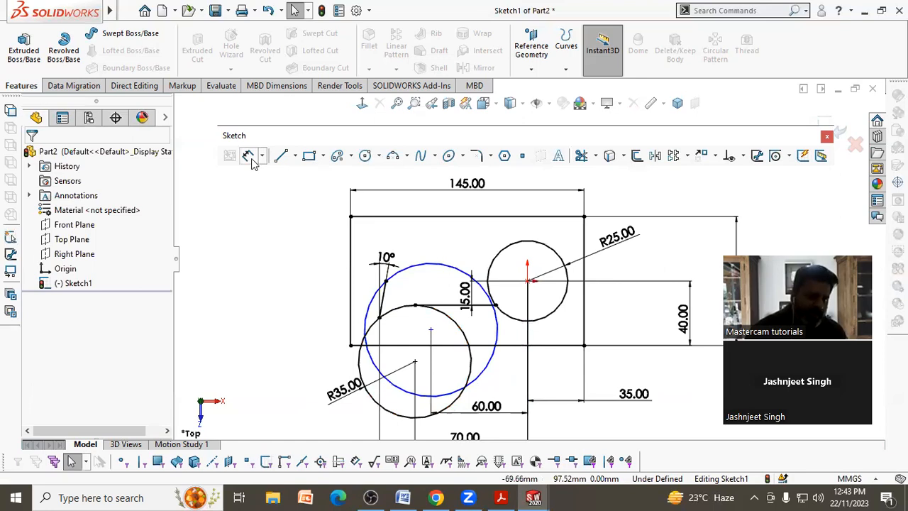
click(368, 313)
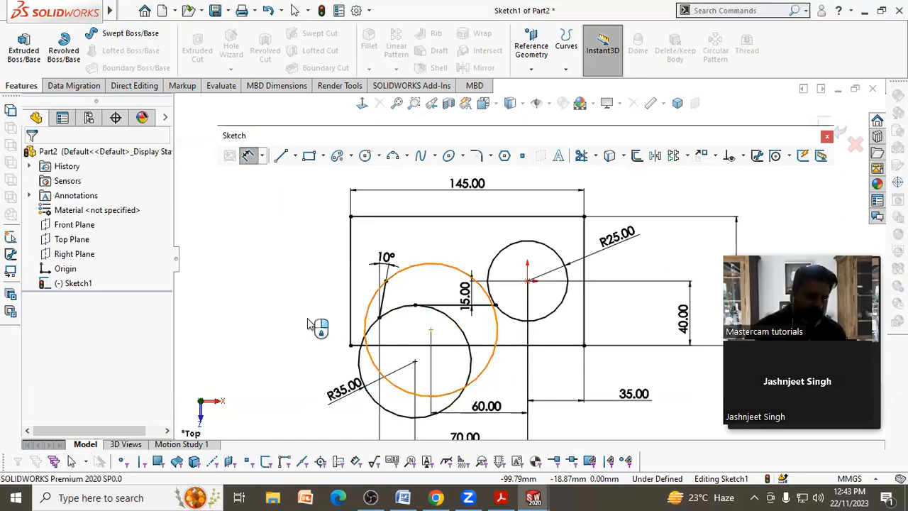
click(306, 325)
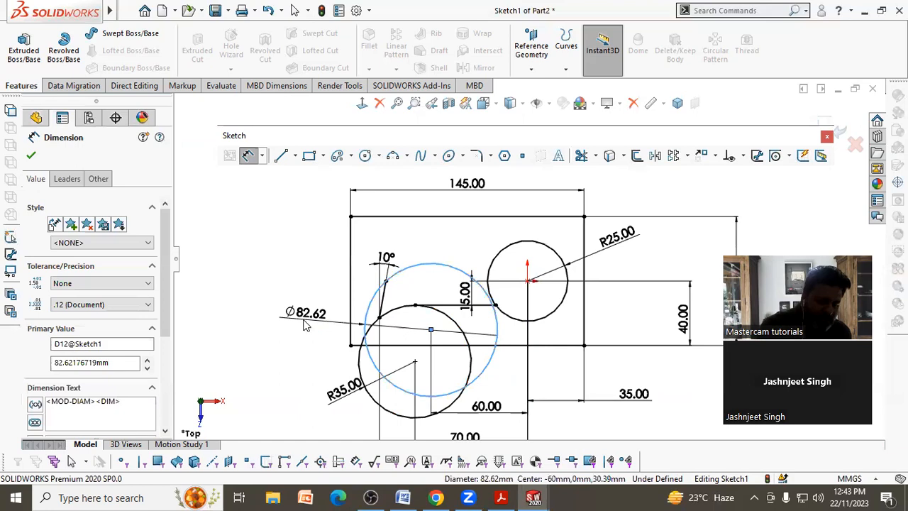
text(70)
key(Return)
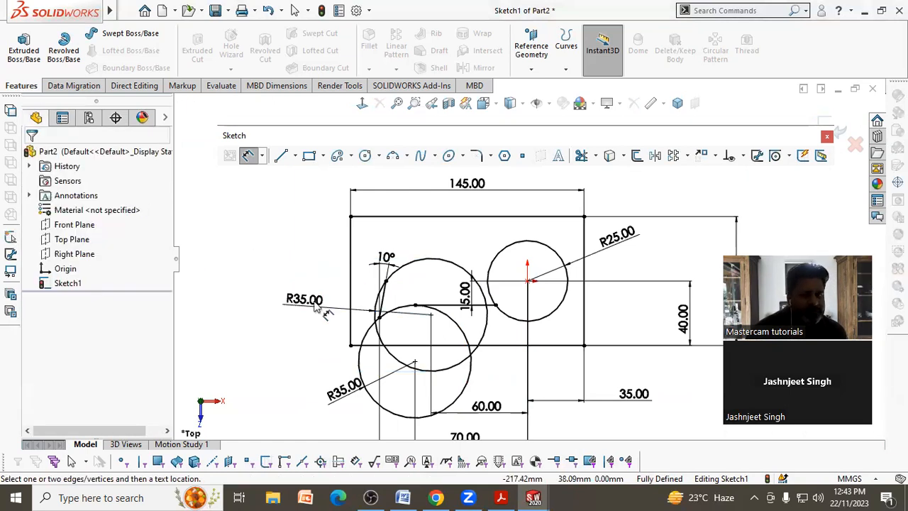
drag(329, 296, 397, 236)
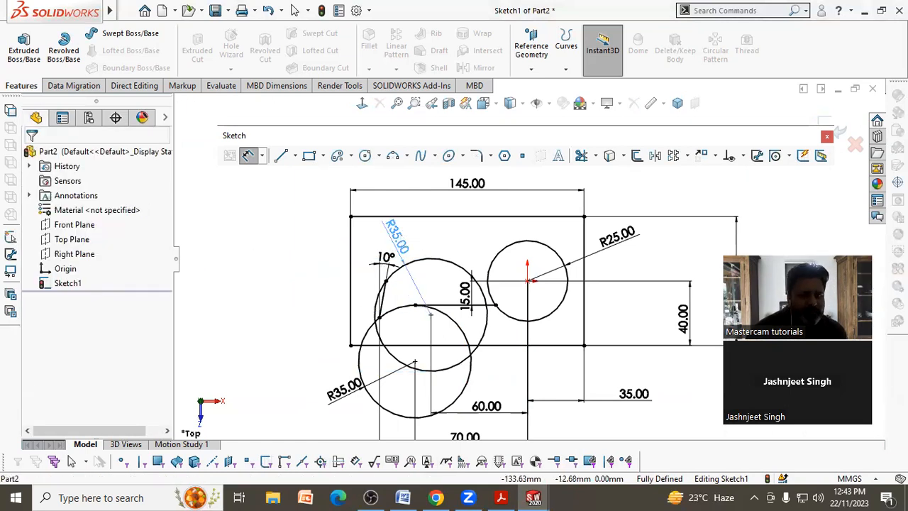
click(305, 374)
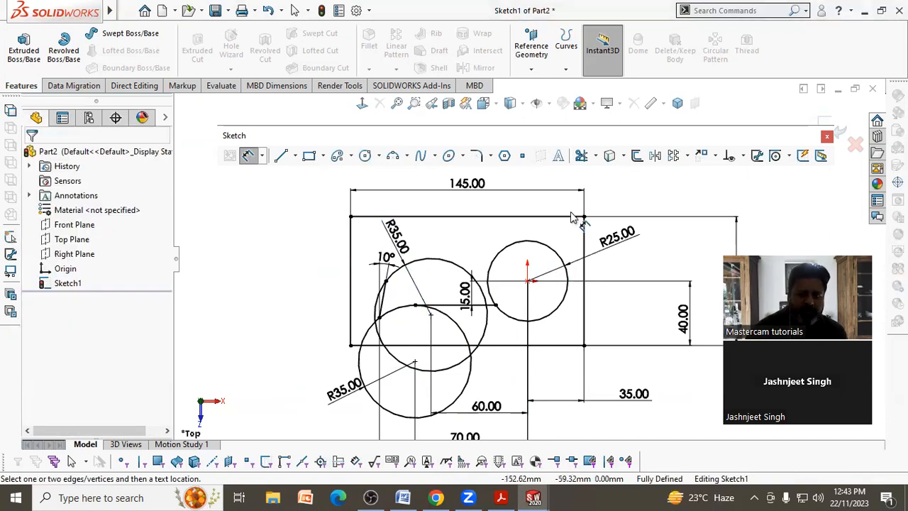
Step: Check the sloping line joining the upper R35 arc and the R25 circle in the reference PDF drawing
scroll(571, 217, down, 2)
click(503, 497)
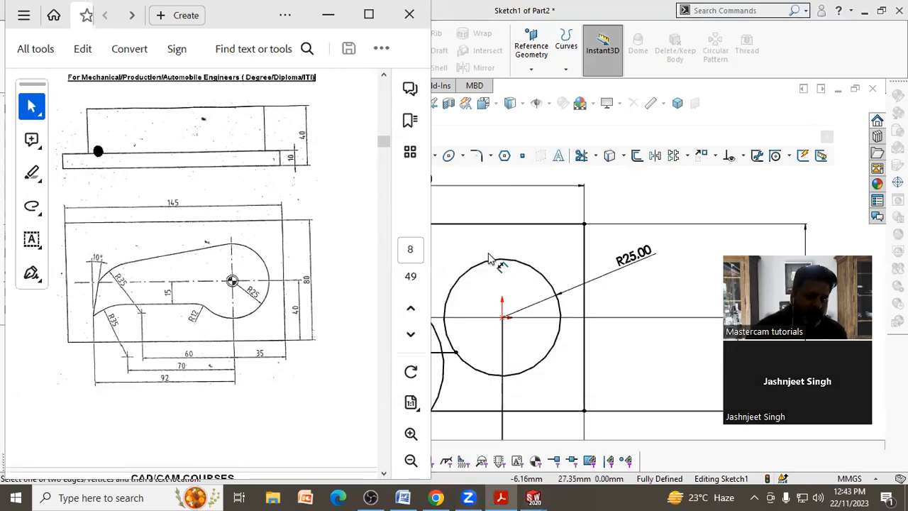
key(alt+Tab)
click(282, 155)
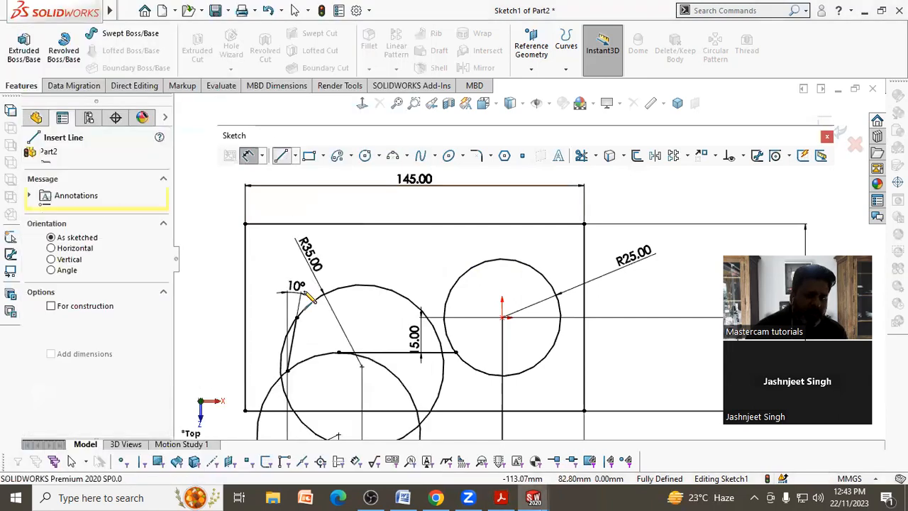
drag(267, 262, 287, 263)
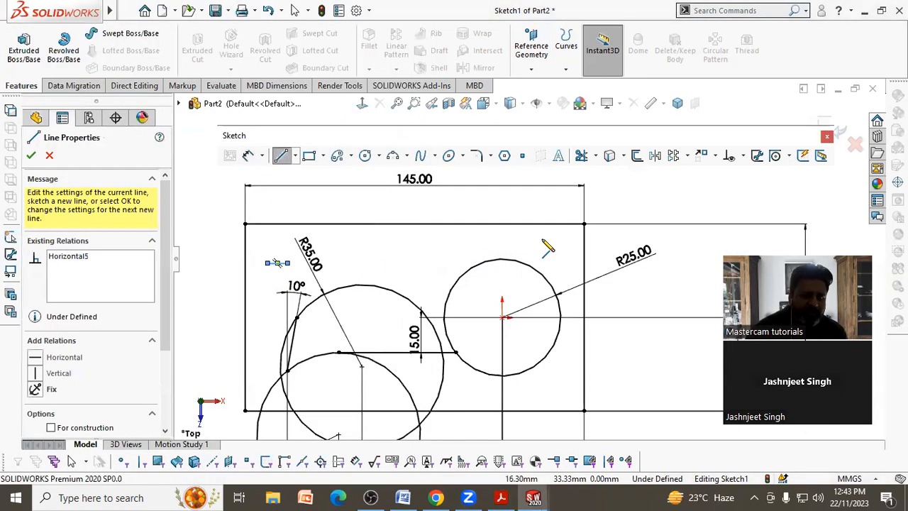
right_click(534, 249)
click(558, 245)
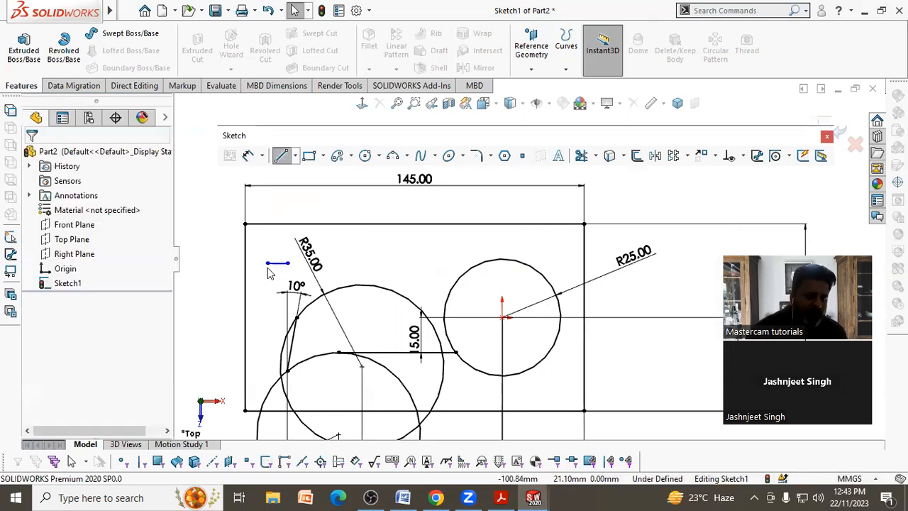
click(268, 10)
Step: Sketch a free sloping line above the upper R35 circle and the R25 circle, rising toward the R25 circle
click(282, 156)
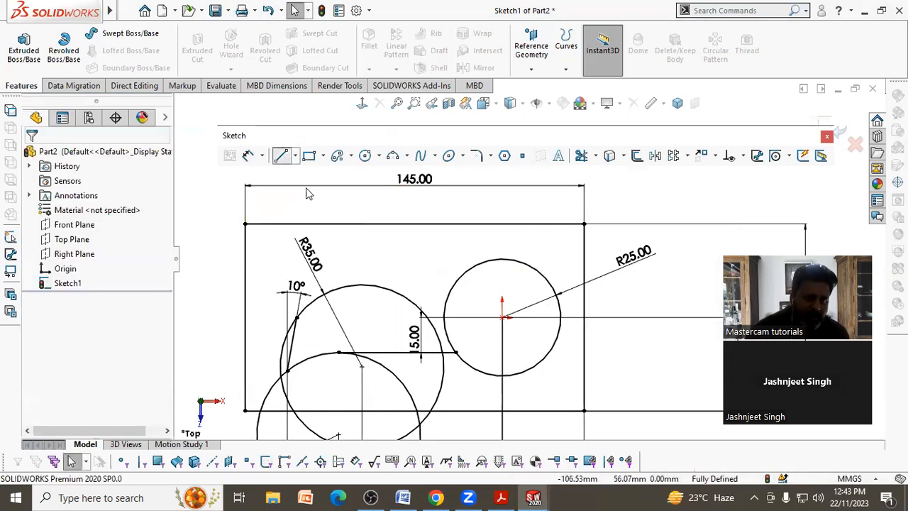
click(264, 274)
click(544, 234)
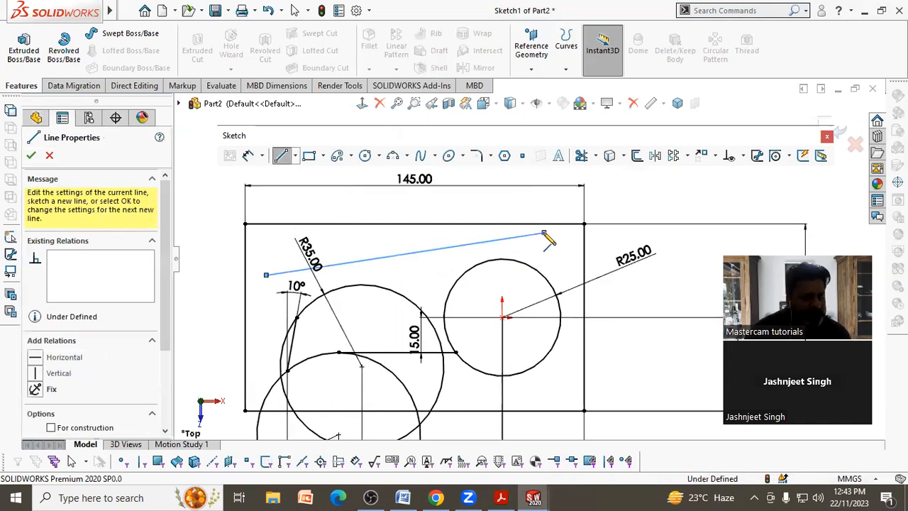
key(Escape)
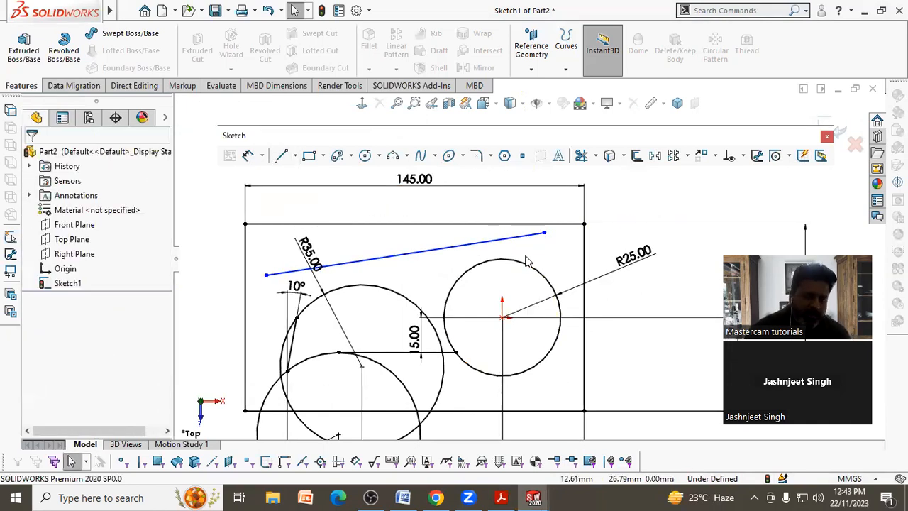
Step: Make the sloping line tangent to both the R25 circle and the upper R35 circle
click(525, 262)
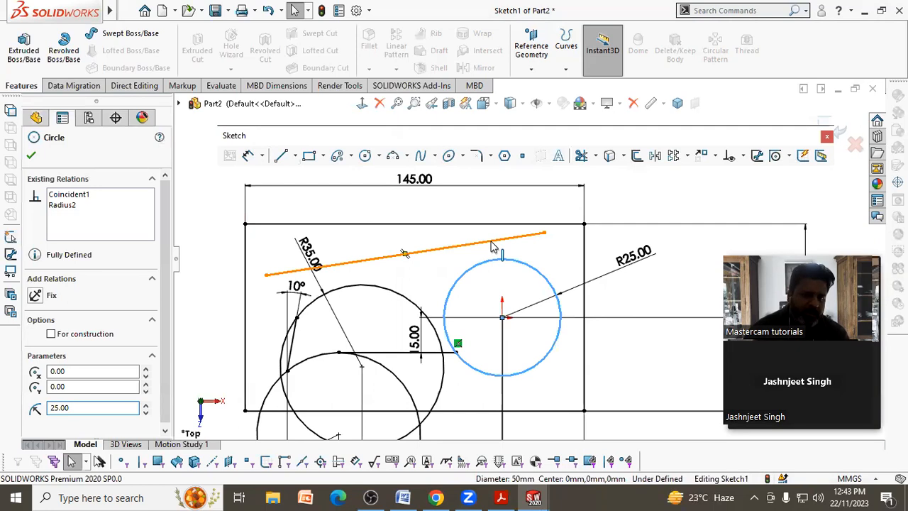
ctrl+click(494, 247)
click(34, 371)
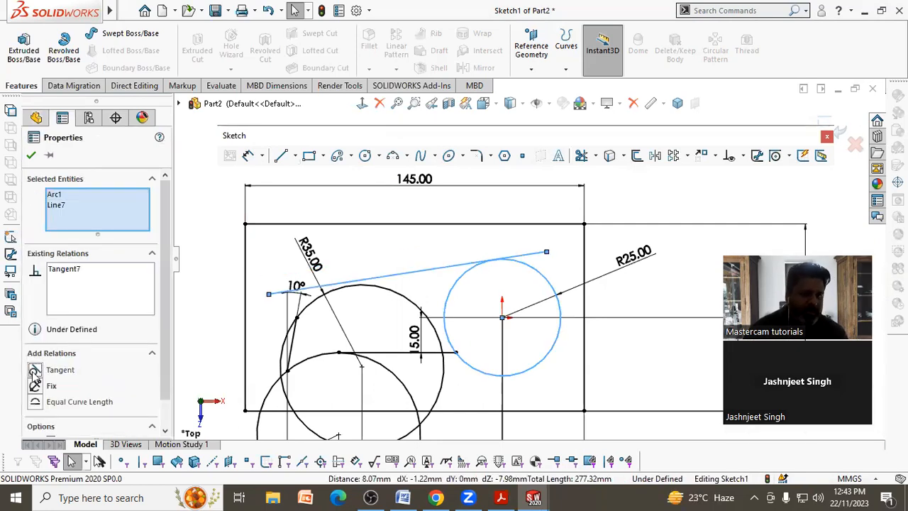
click(391, 295)
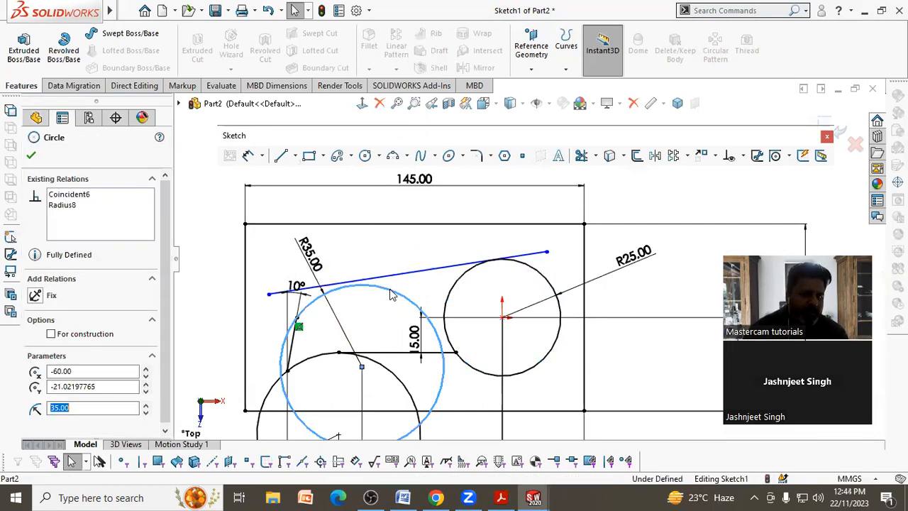
click(391, 276)
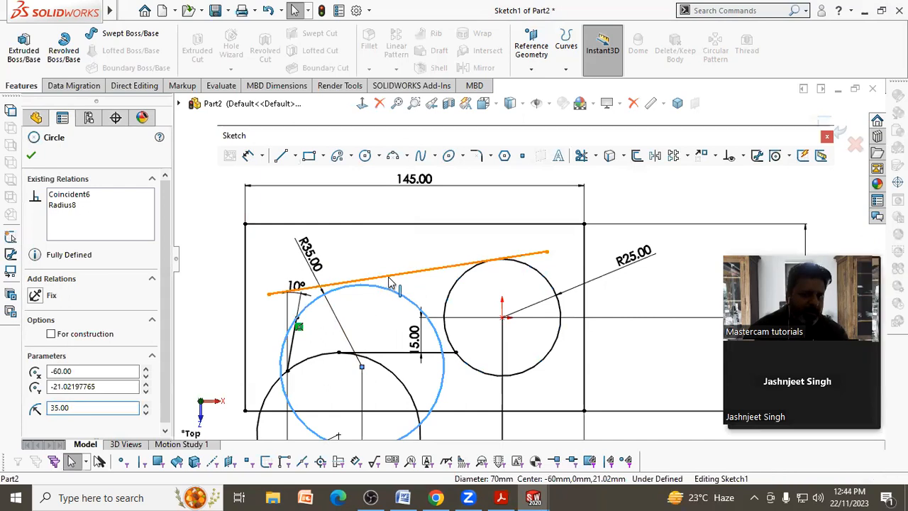
click(35, 370)
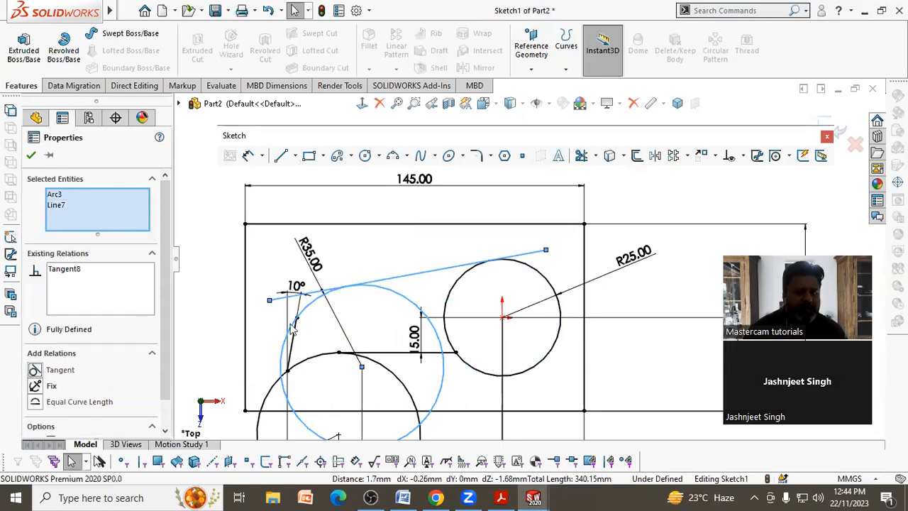
click(213, 292)
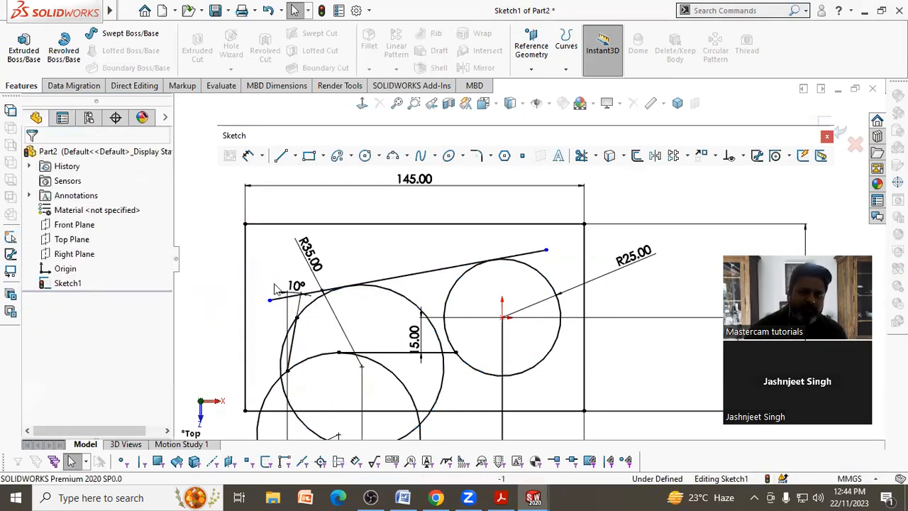
Step: Trim the sloping line's overhanging ends back to its tangent points on the R25 and upper R35 circles
click(582, 157)
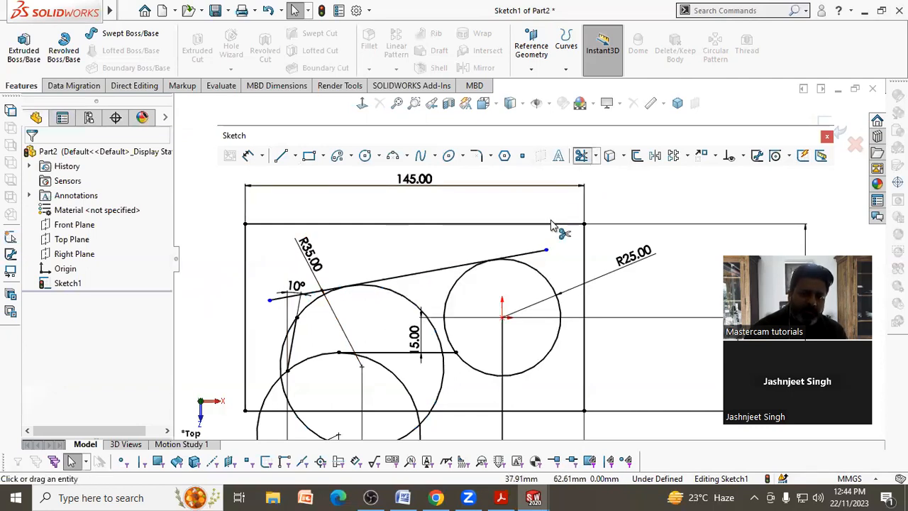
click(282, 298)
scroll(410, 217, up, 1)
scroll(410, 216, down, 4)
scroll(428, 241, up, 5)
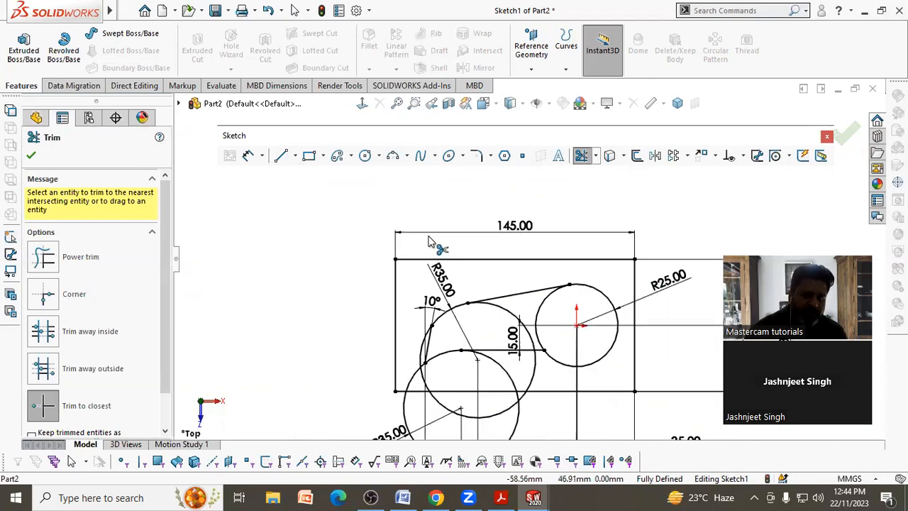
Step: Trim the upper R35 circle to the short arc between the sloping line and the 10° line
scroll(522, 334, down, 3)
click(484, 233)
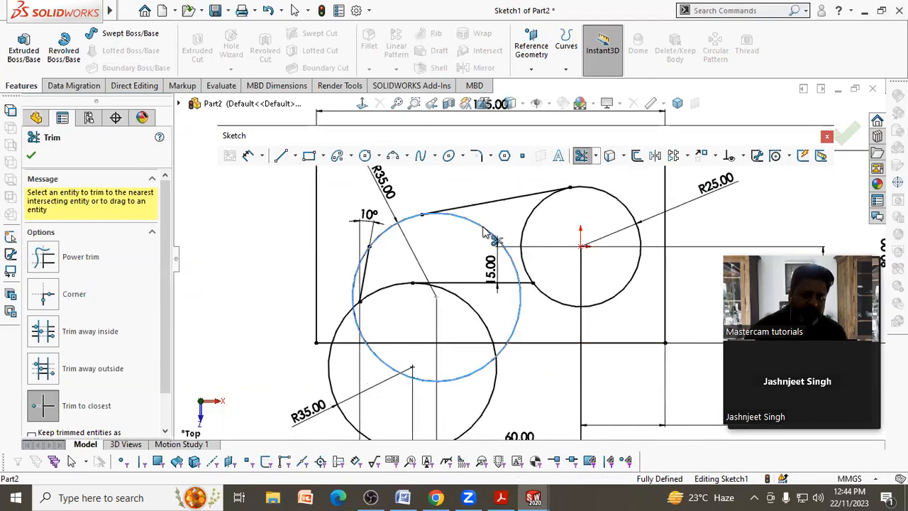
click(521, 320)
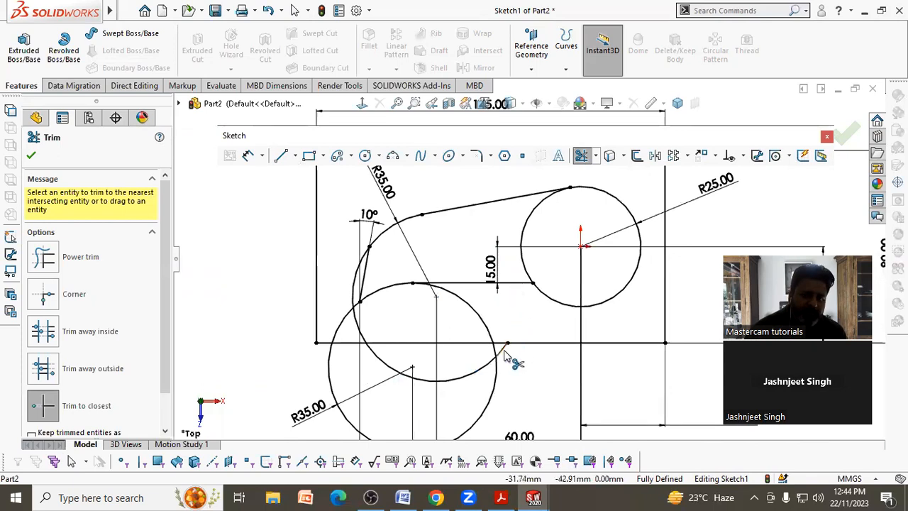
click(465, 374)
click(362, 323)
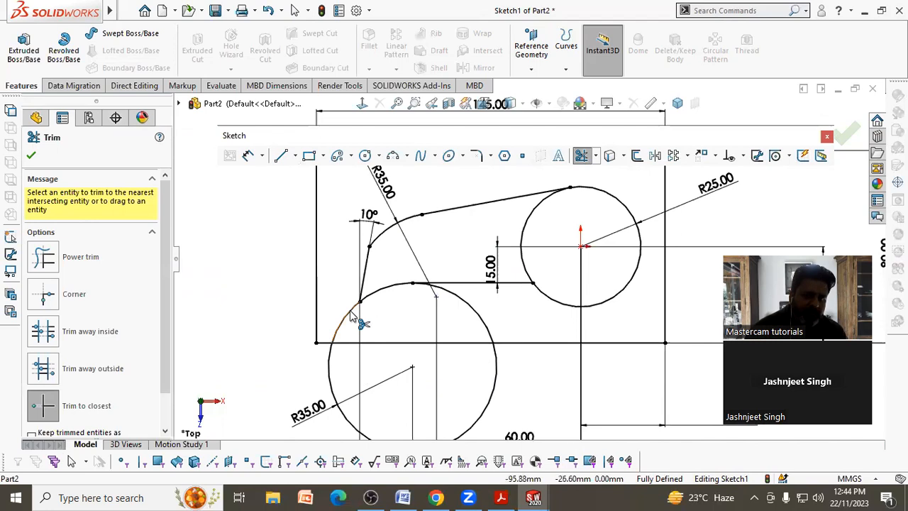
Step: Trim the lower R35 circle to the short arc between the 10° line and the horizontal line
click(342, 366)
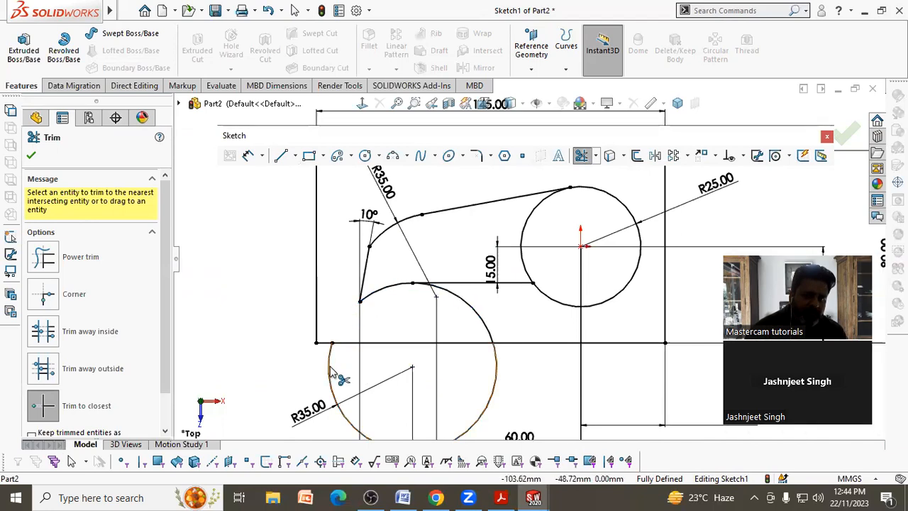
click(489, 323)
right_click(284, 293)
click(305, 328)
key(f)
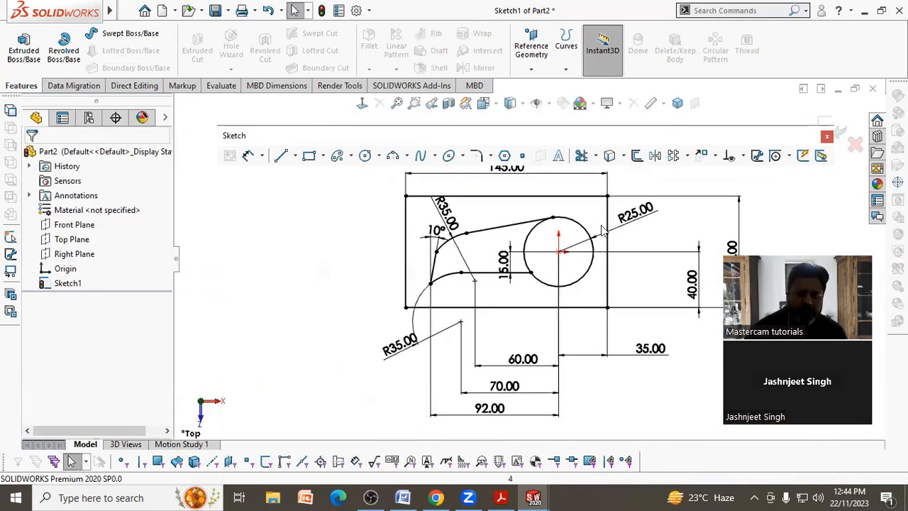
Step: Trim away the R25 circle's inner portion between the sloping line and the horizontal line
scroll(602, 229, down, 2)
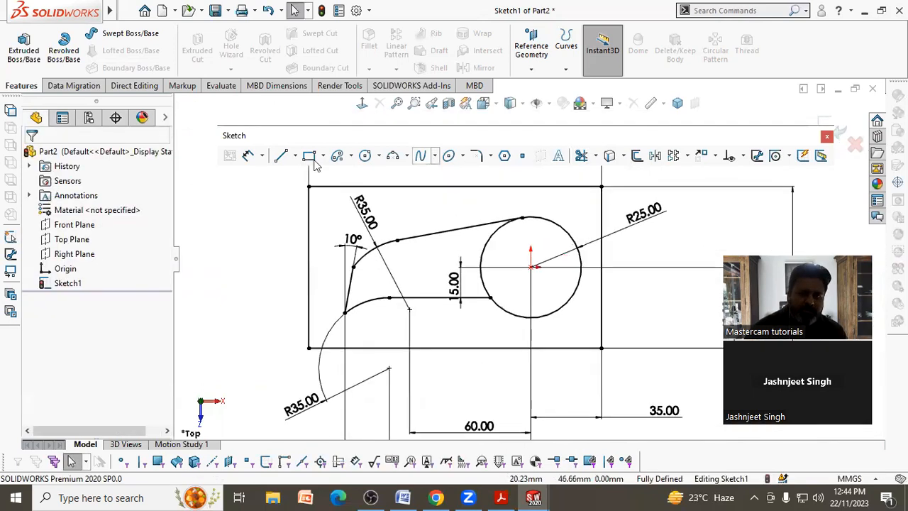
click(581, 155)
click(488, 256)
key(Escape)
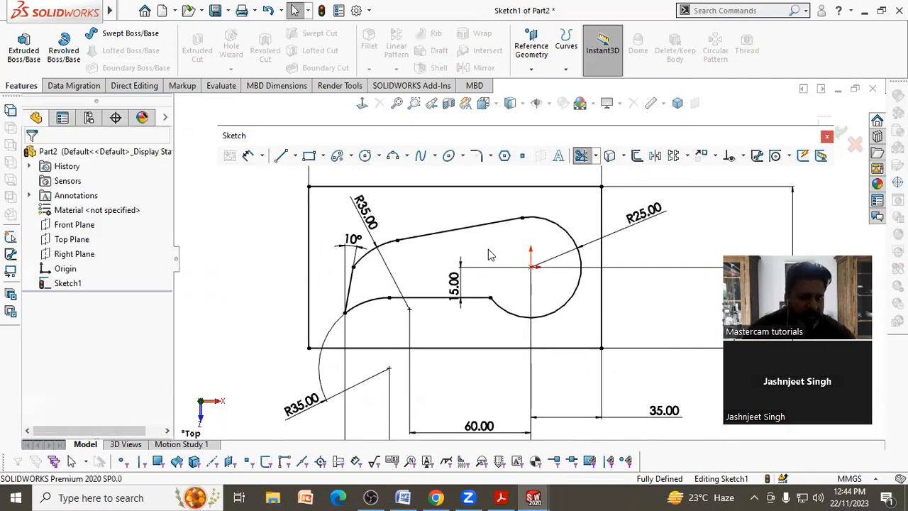
Step: Move the lower R35 label beneath its arc and place the 15 mm dimension outside the rectangle, on the R25 arc's side
click(310, 401)
drag(321, 381, 383, 330)
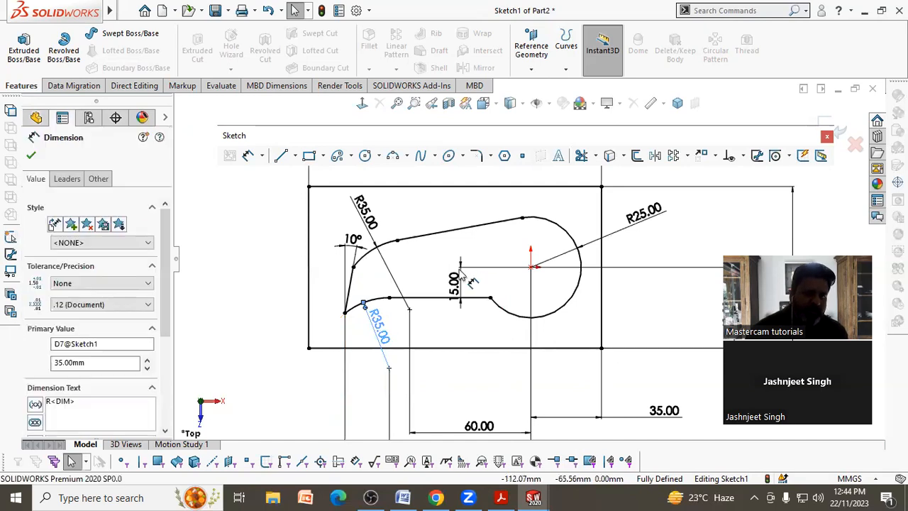
drag(456, 288, 642, 323)
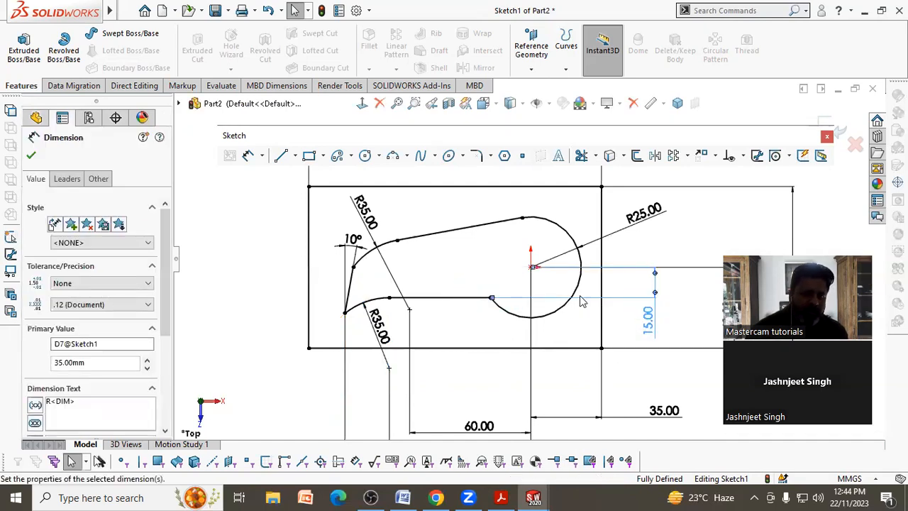
click(421, 263)
click(364, 212)
click(686, 235)
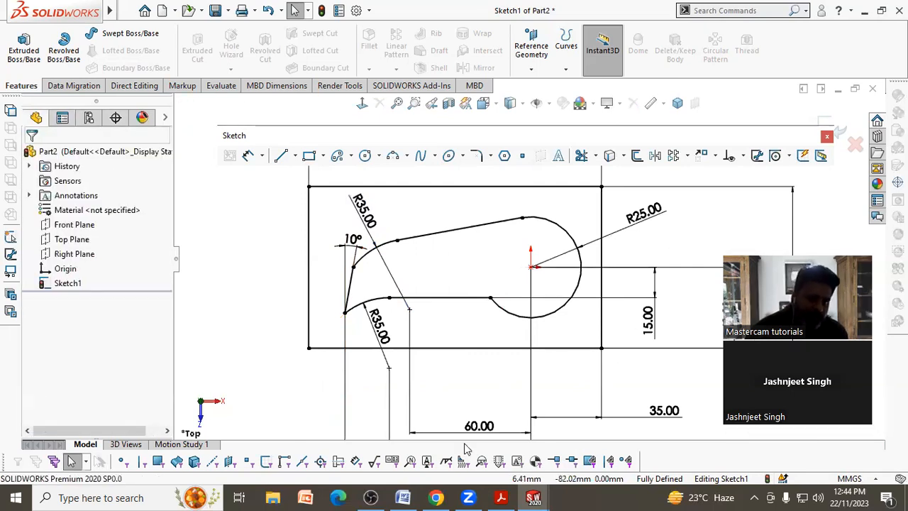
Step: Check the corner radius in the PDF drawing and fillet the corner between the horizontal line and R25 arc with a 12 mm radius
key(alt+Tab)
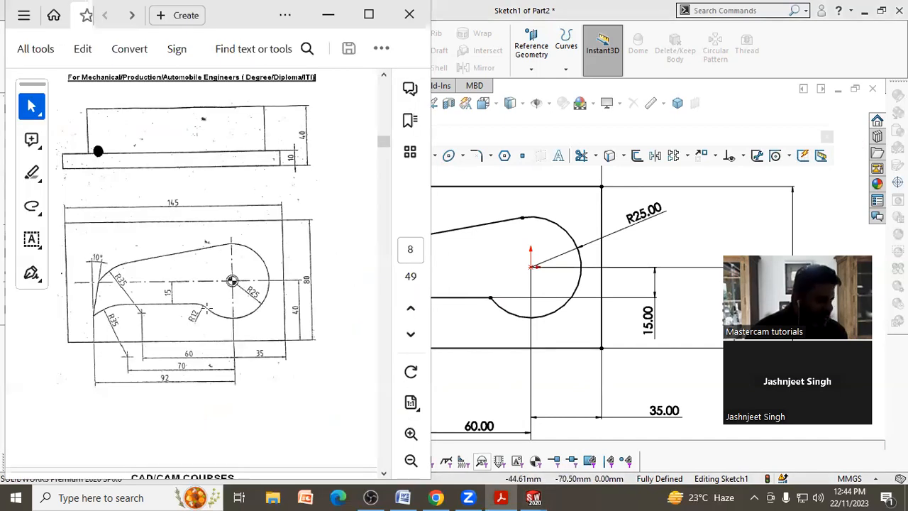
click(470, 328)
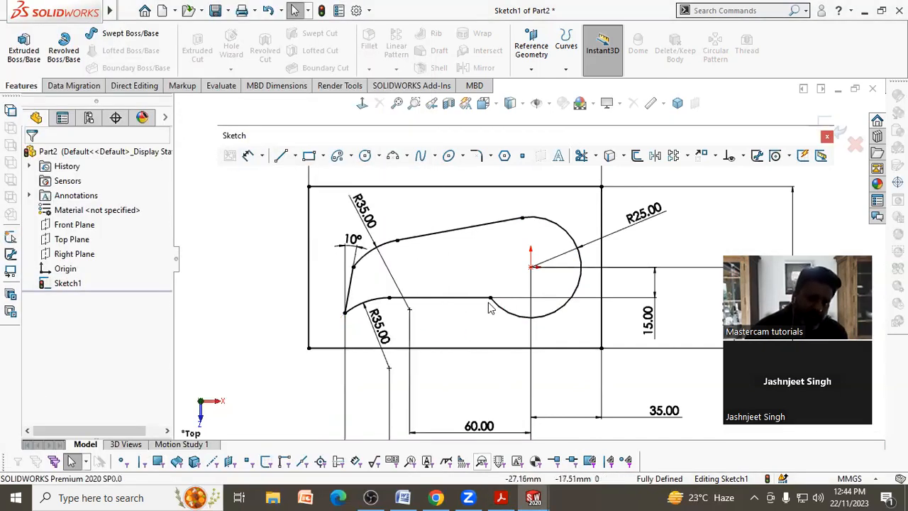
scroll(488, 307, down, 5)
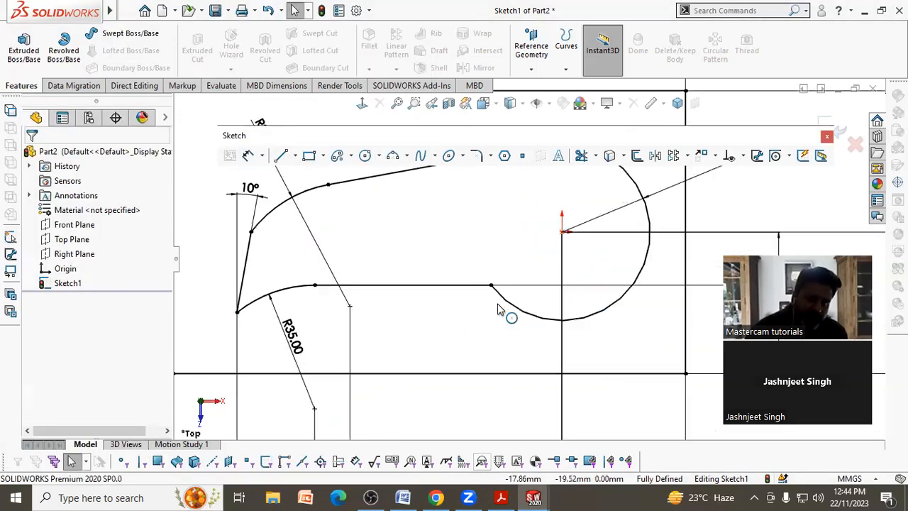
click(476, 157)
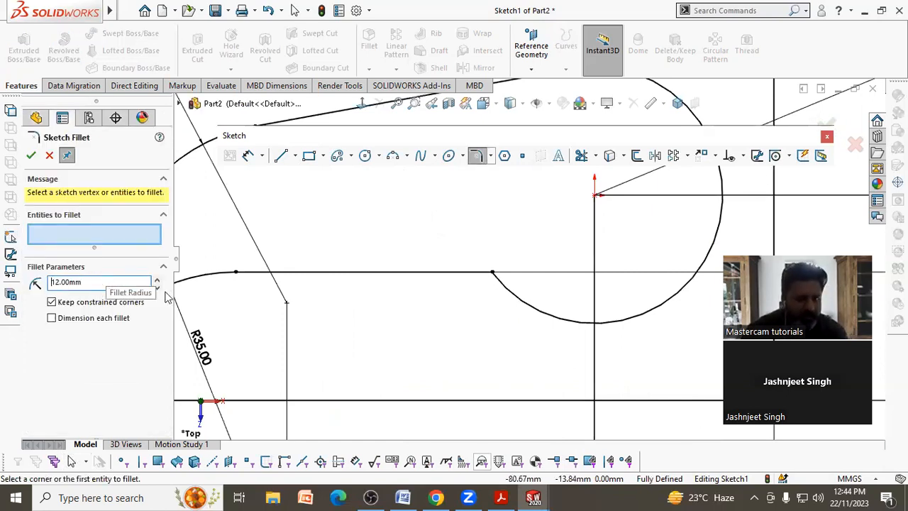
click(484, 274)
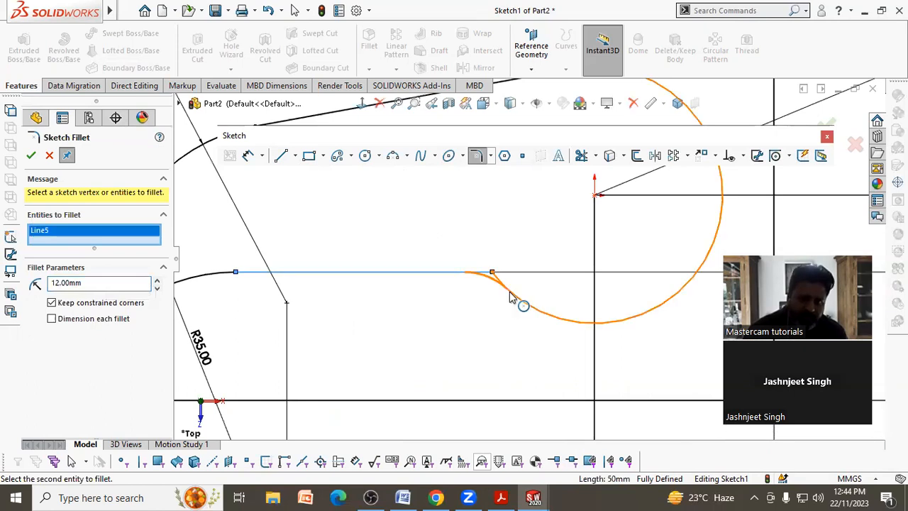
click(516, 299)
click(31, 155)
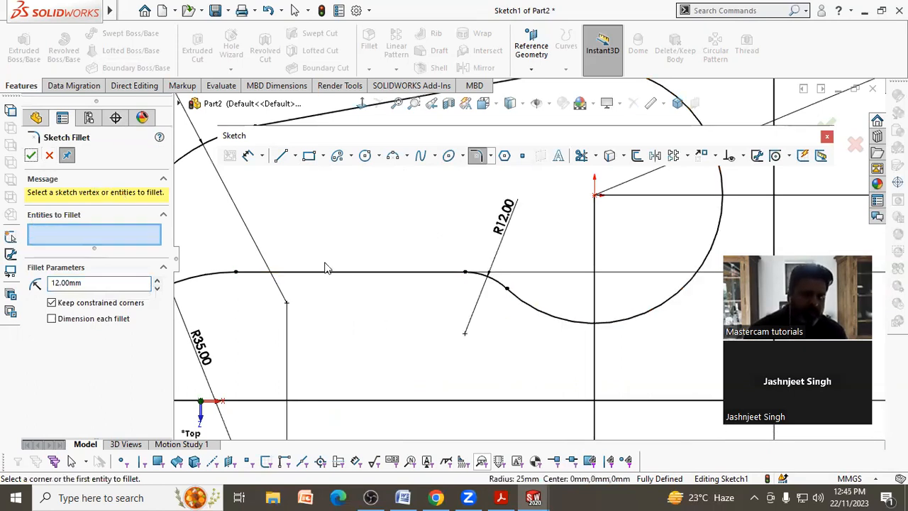
scroll(399, 316, up, 5)
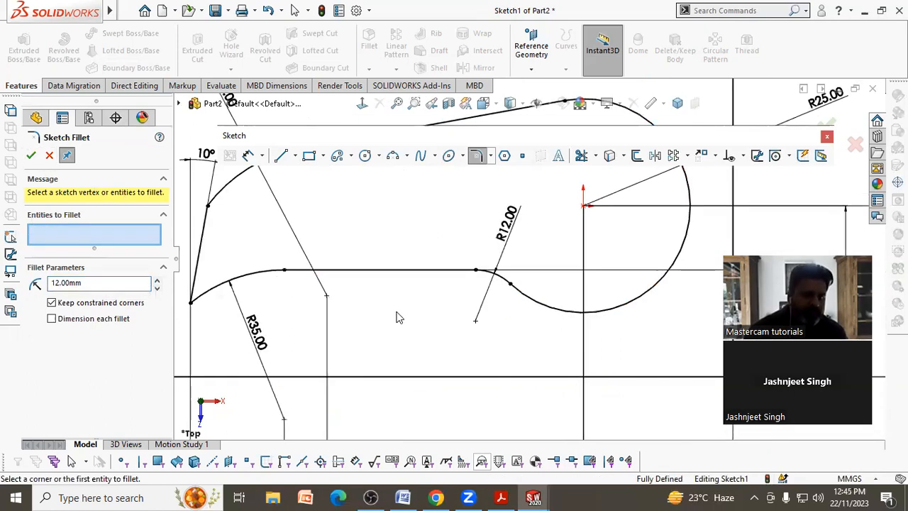
click(49, 155)
Step: Move the 40 mm and 80 mm dimension texts below the level of the rectangle's lower edge
scroll(278, 334, up, 6)
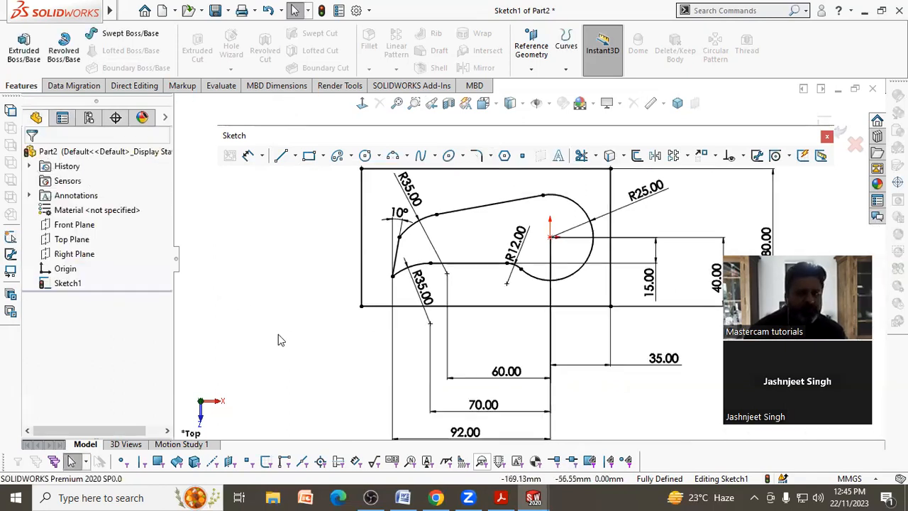
scroll(657, 206, down, 2)
drag(567, 305, 571, 358)
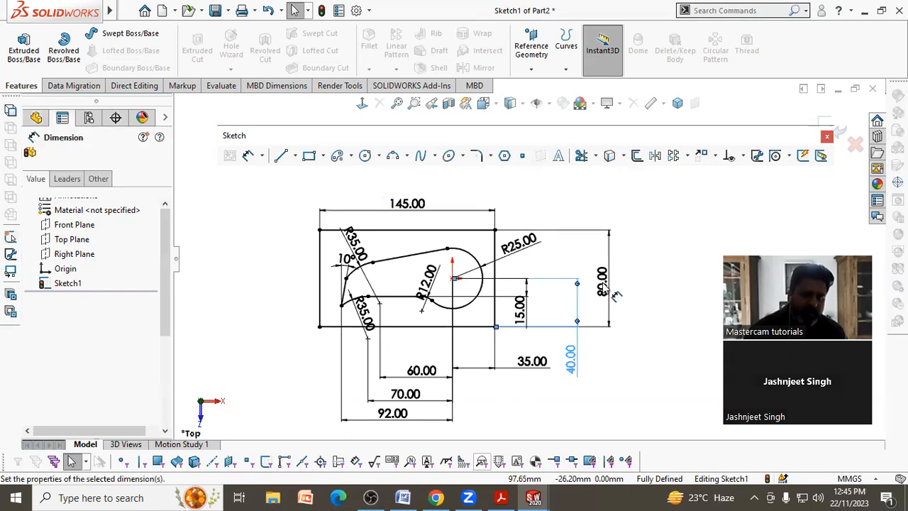
drag(602, 282, 488, 346)
click(394, 279)
scroll(259, 296, down, 3)
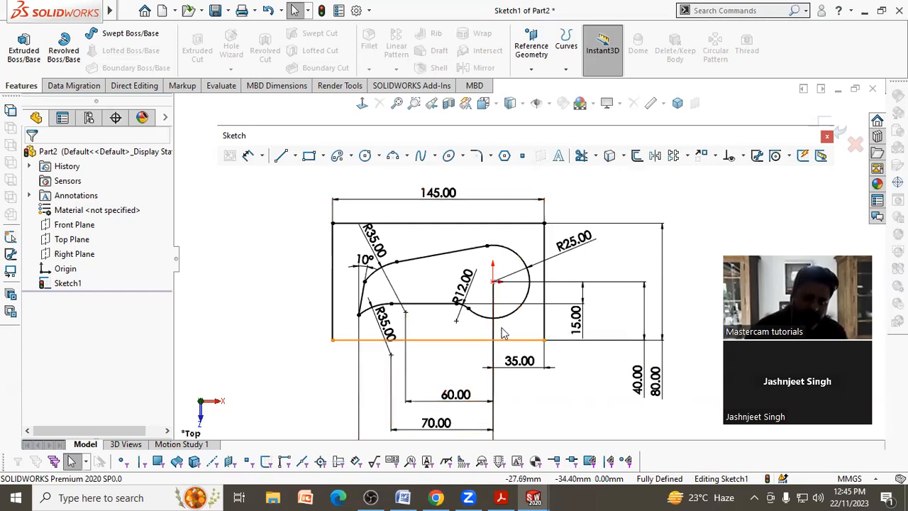
Step: Delete the fillet arc's radius dimension and dimension the arc again with a 12 mm radius
click(460, 301)
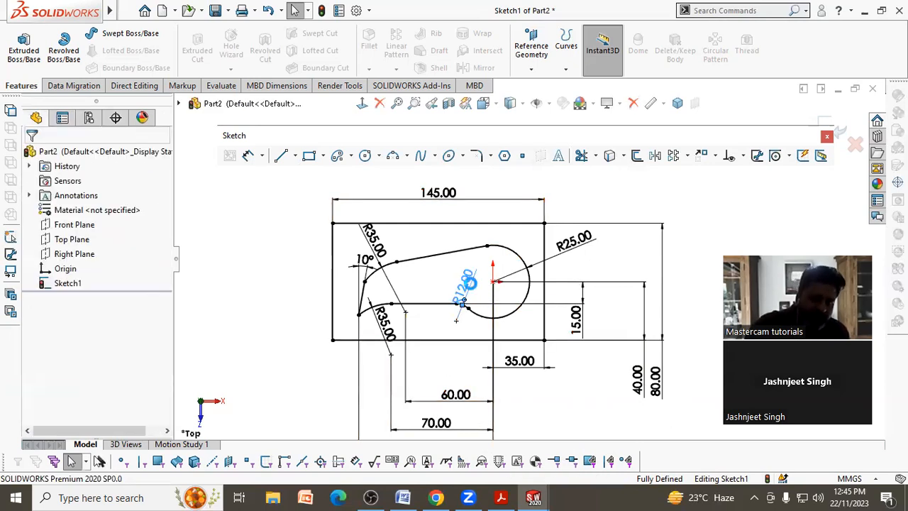
key(Delete)
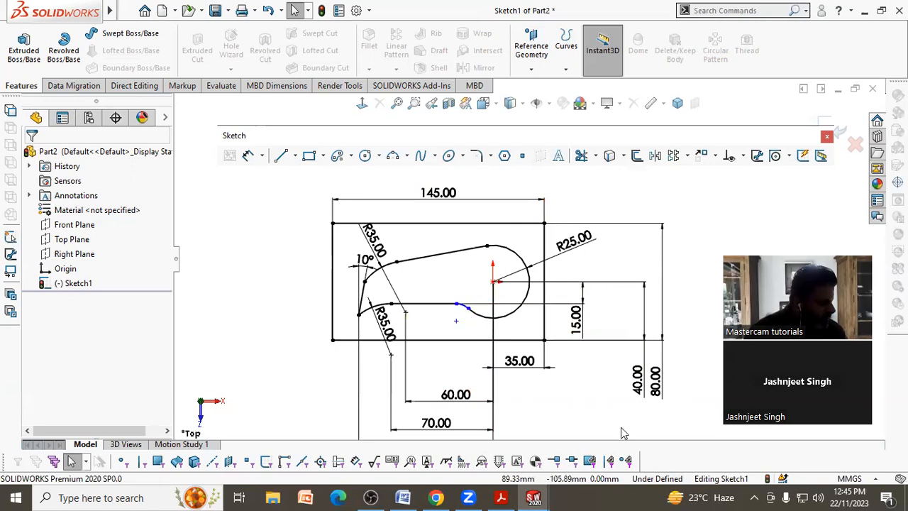
scroll(466, 310, down, 3)
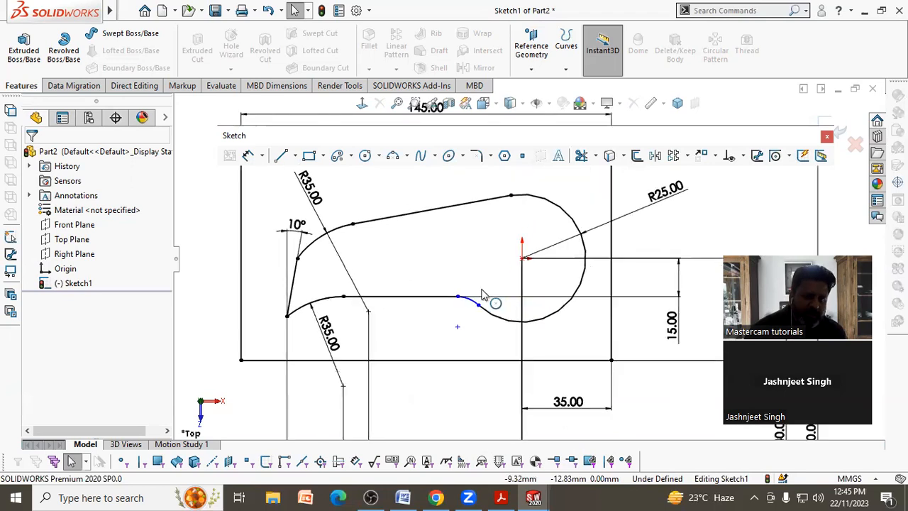
click(248, 155)
click(474, 301)
click(491, 282)
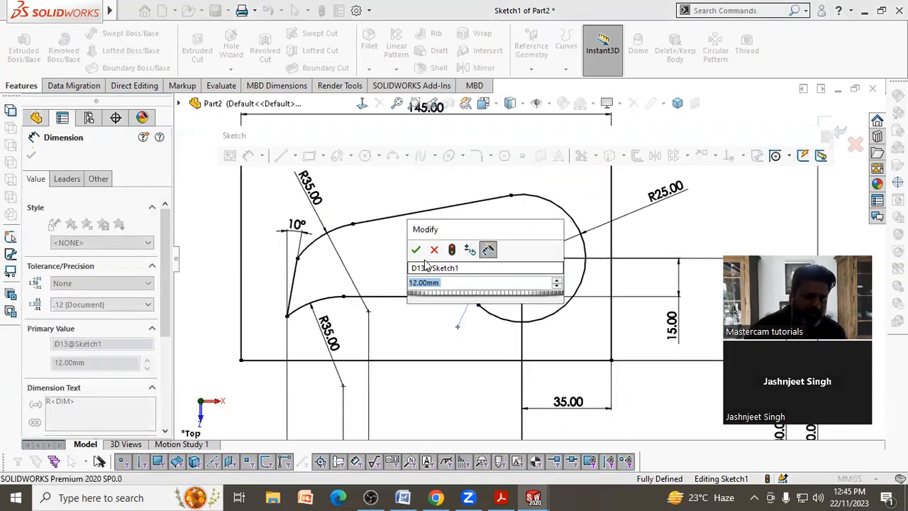
click(416, 250)
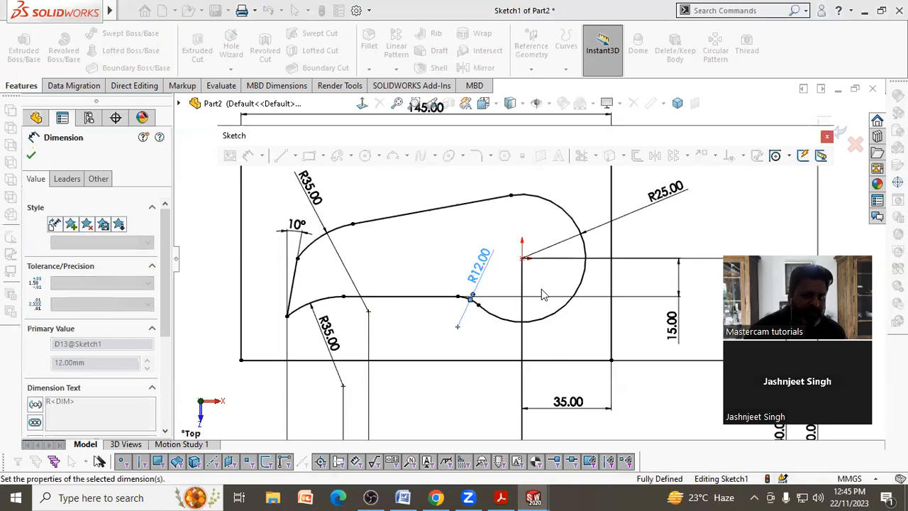
click(636, 326)
Step: Reposition the floating Sketch toolbar above the profile
scroll(636, 327, up, 4)
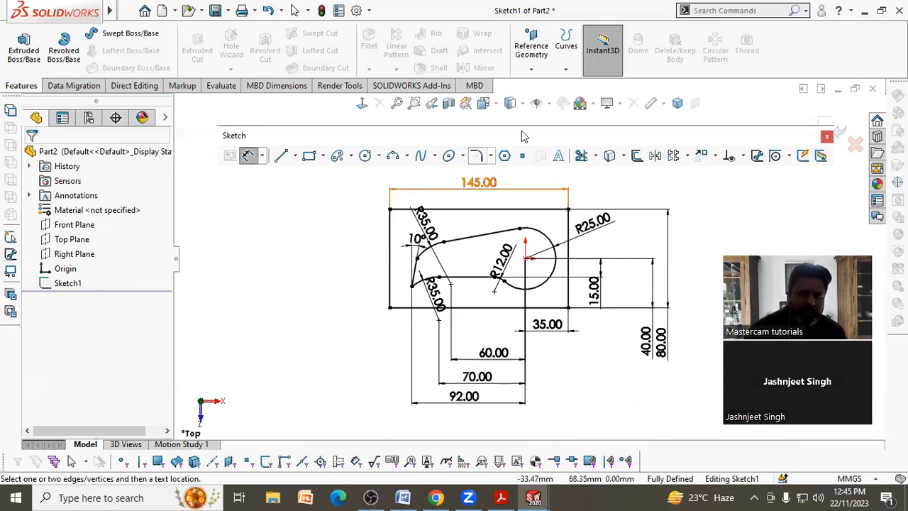
drag(524, 135, 483, 133)
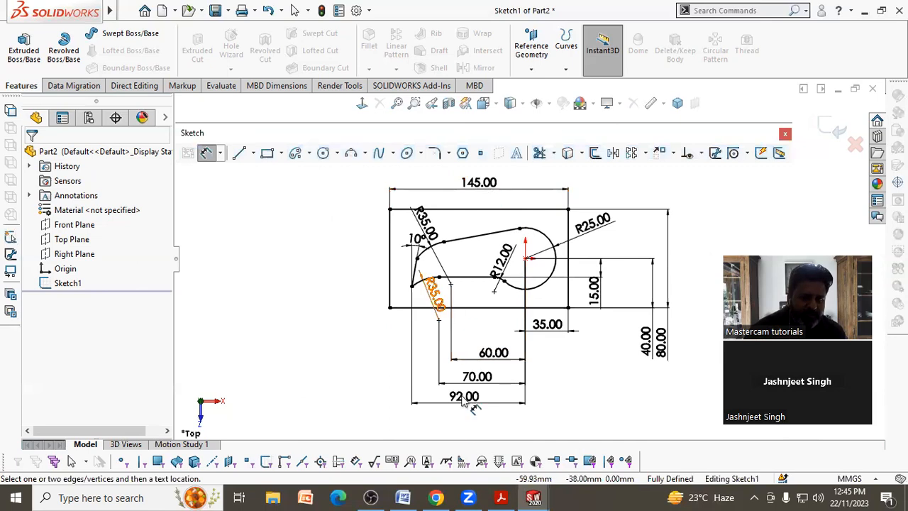
Step: Switch to the PDF drawing and compare its dimensions with the fully dimensioned sketch
click(501, 495)
scroll(525, 263, up, 5)
scroll(481, 261, down, 2)
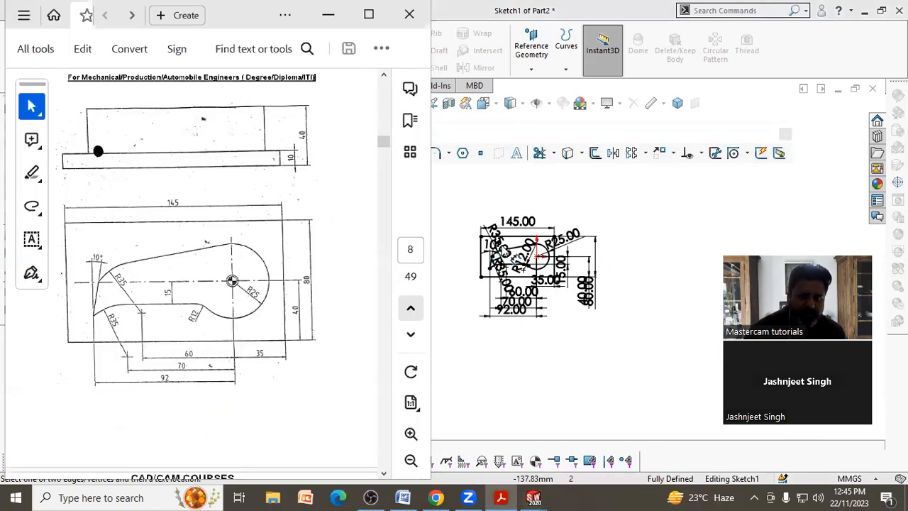
scroll(505, 294, down, 5)
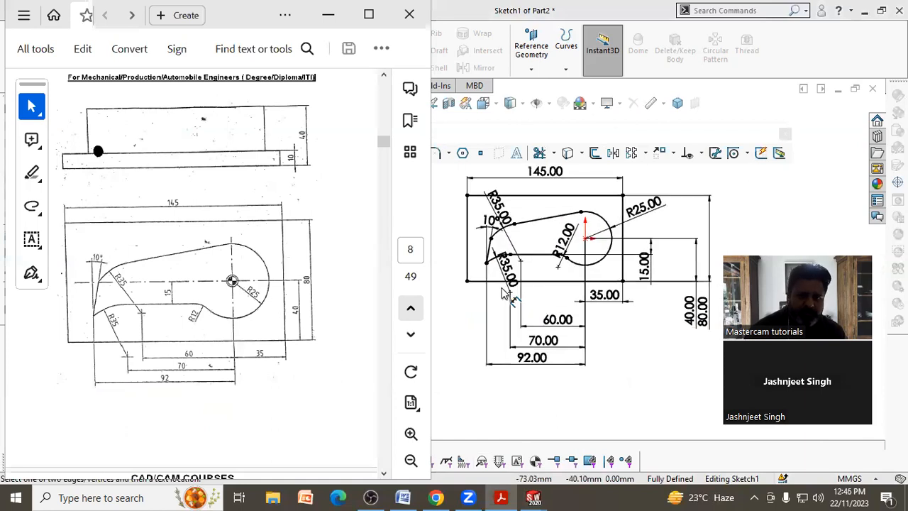
scroll(671, 212, down, 1)
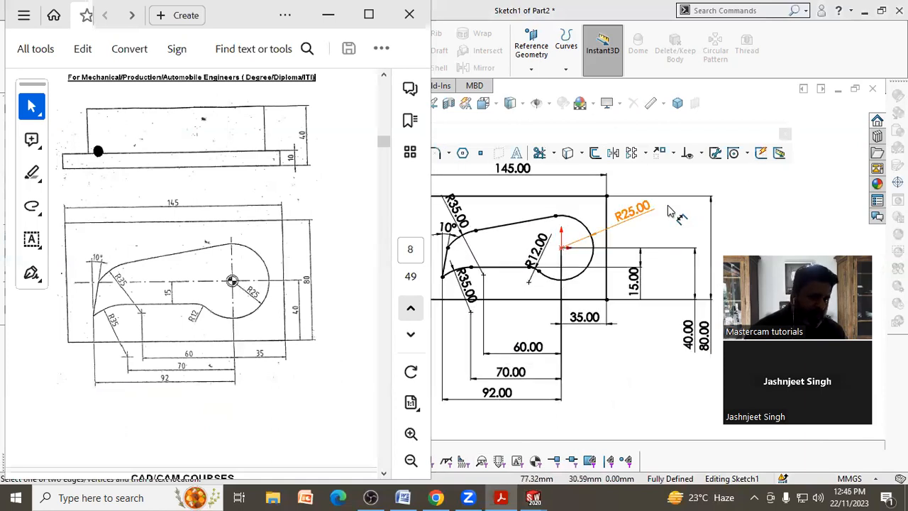
scroll(529, 252, up, 3)
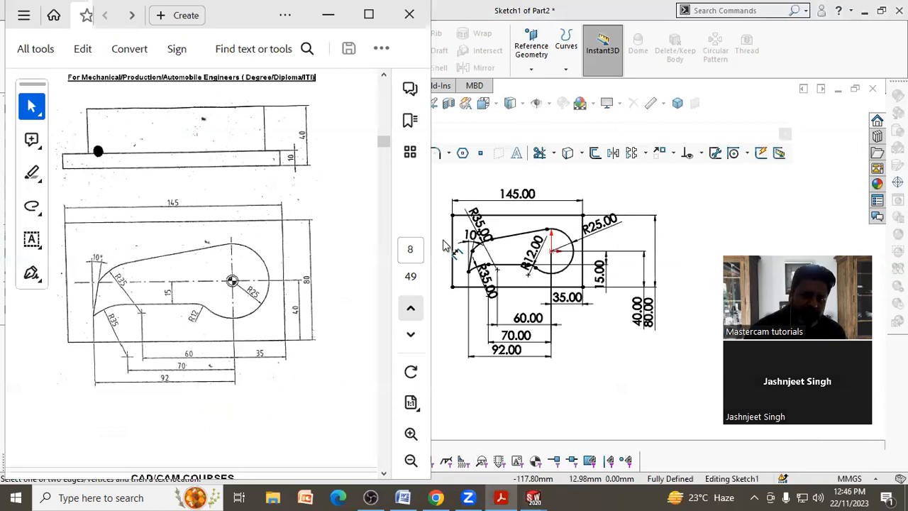
scroll(444, 245, down, 1)
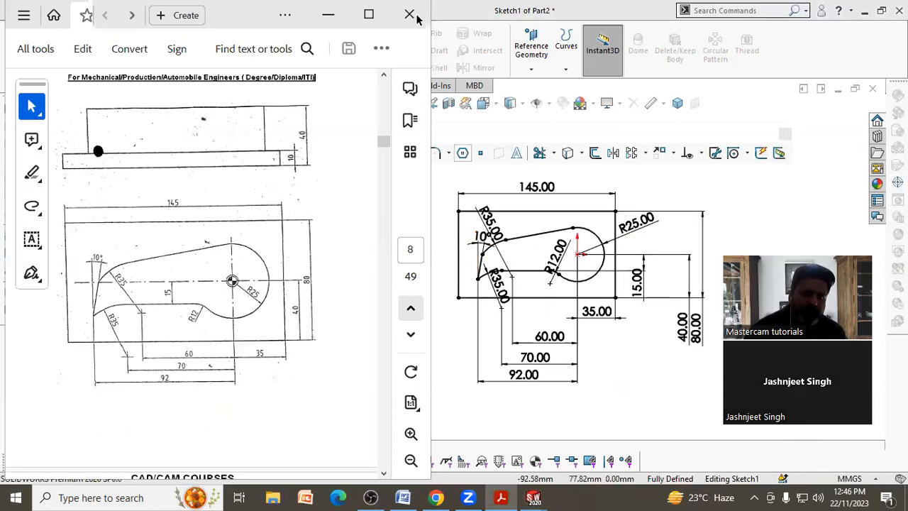
click(328, 16)
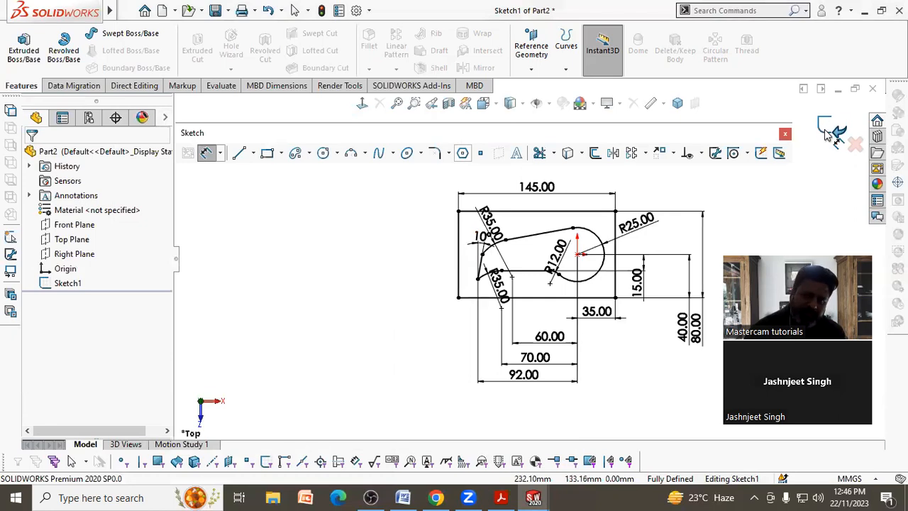
Step: Exit the profile sketch and clear the selection
click(828, 134)
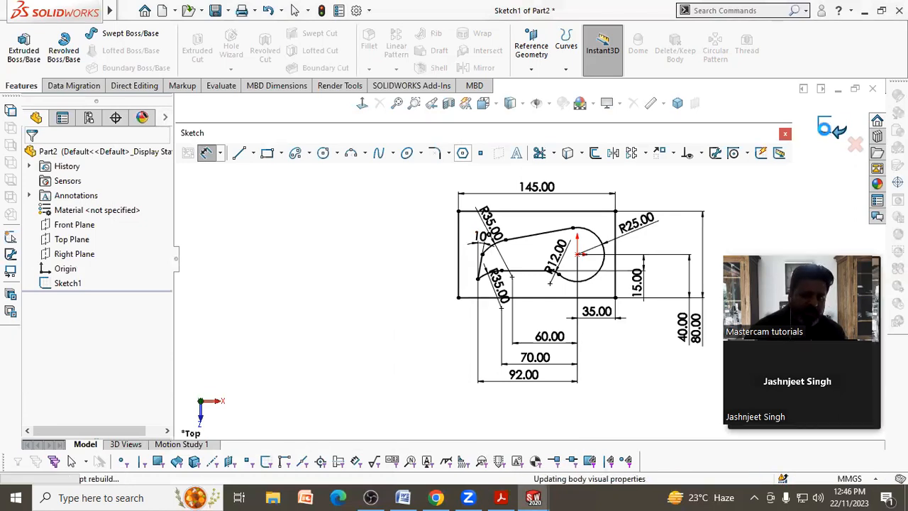
click(728, 223)
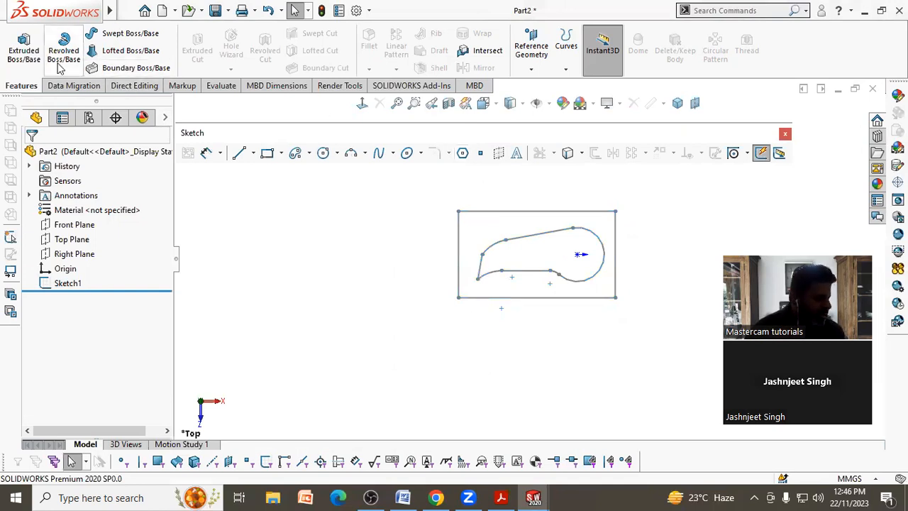
scroll(467, 324, up, 3)
scroll(577, 223, down, 2)
Step: Reopen the profile sketch for editing from the feature tree and exit it again
click(66, 286)
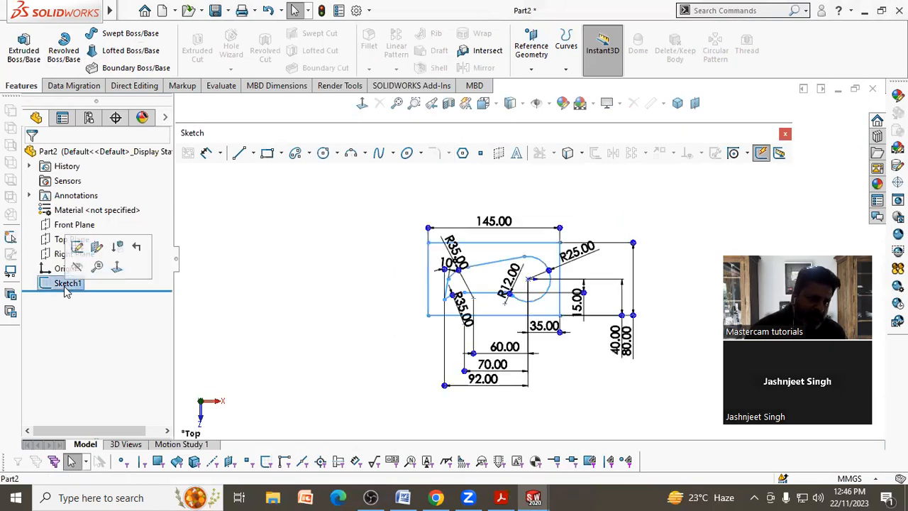
click(77, 250)
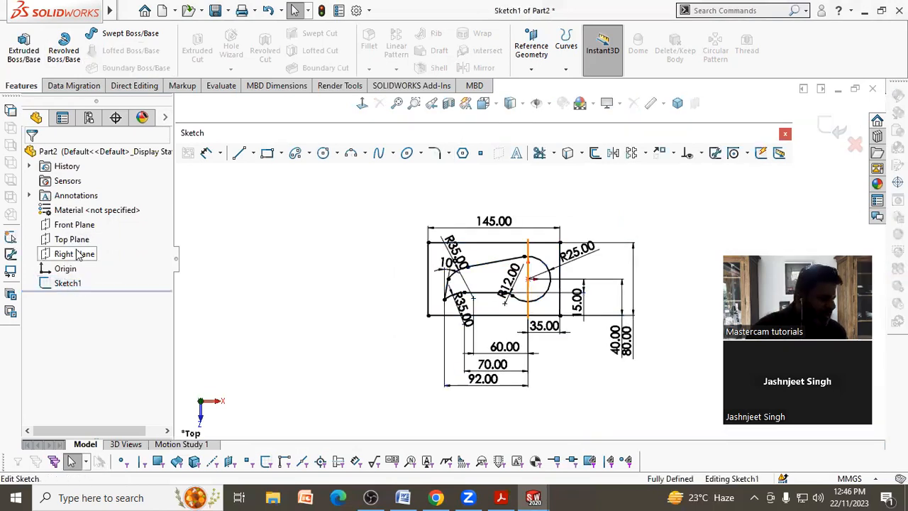
click(825, 128)
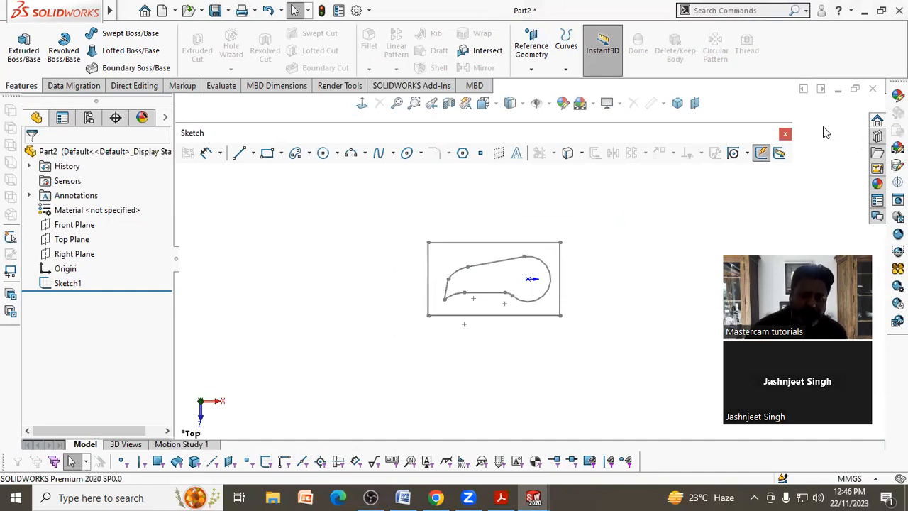
scroll(592, 262, down, 3)
scroll(527, 266, up, 1)
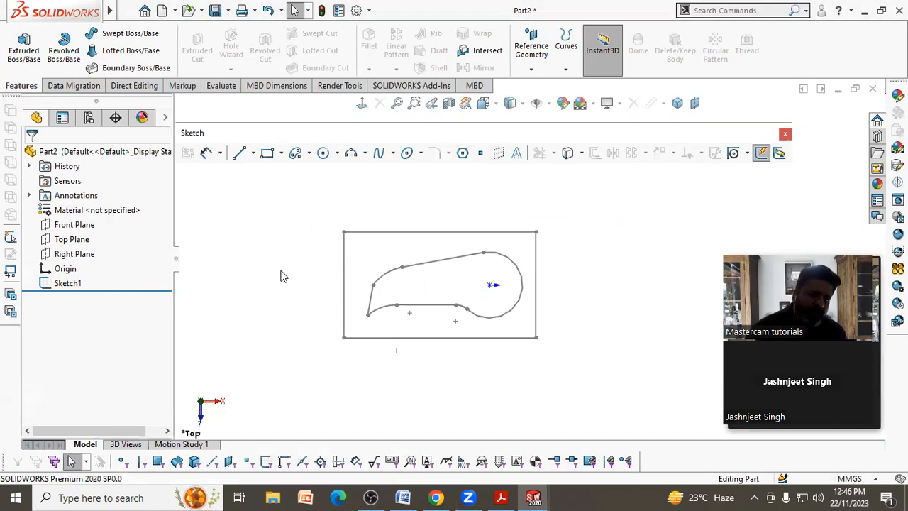
Step: Reopen the sketch from its geometry and set the outer rectangle's overall width to 150 mm
double_click(345, 283)
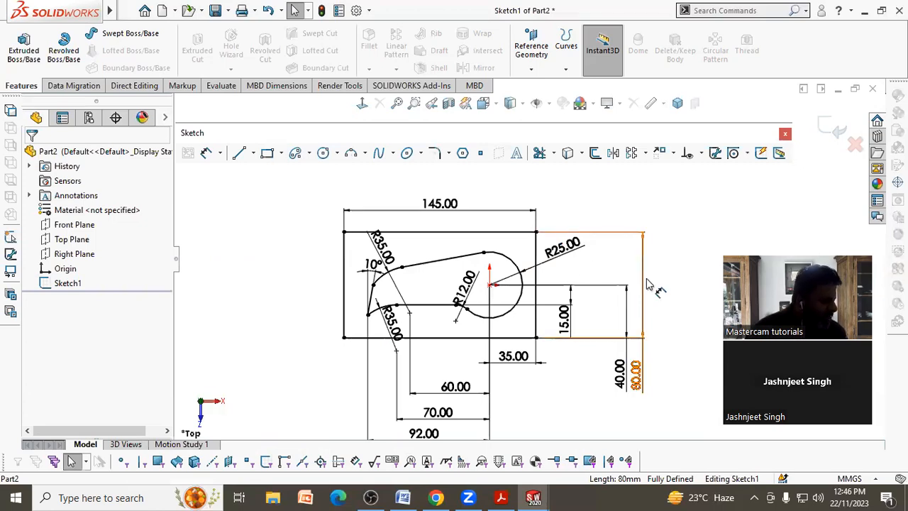
scroll(560, 283, up, 2)
scroll(576, 312, down, 1)
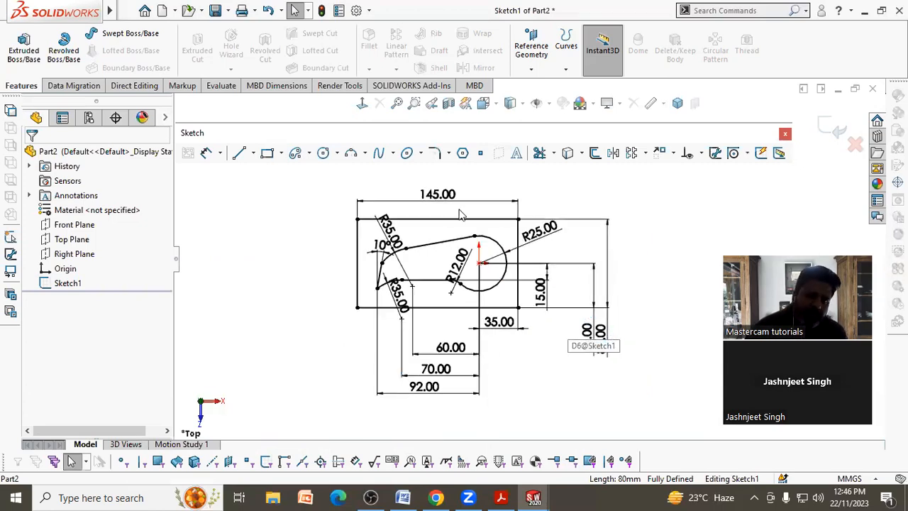
click(441, 198)
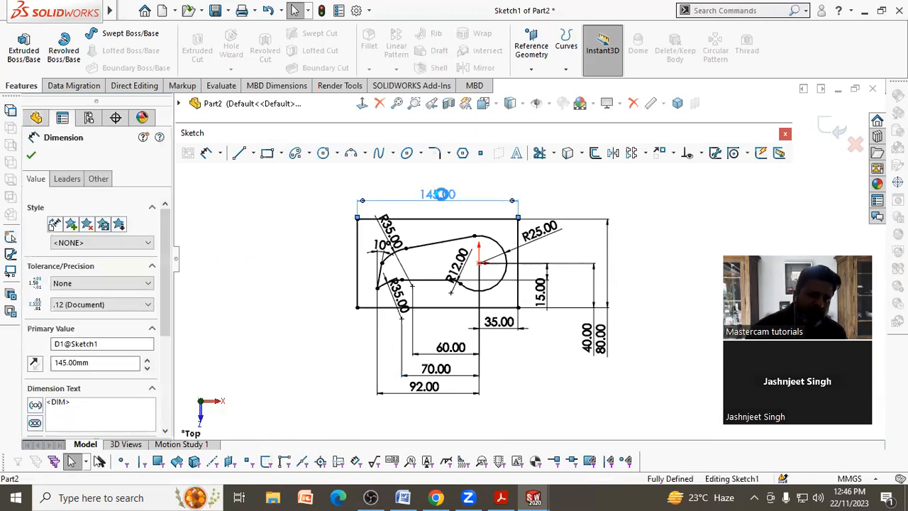
double_click(442, 198)
text(145)
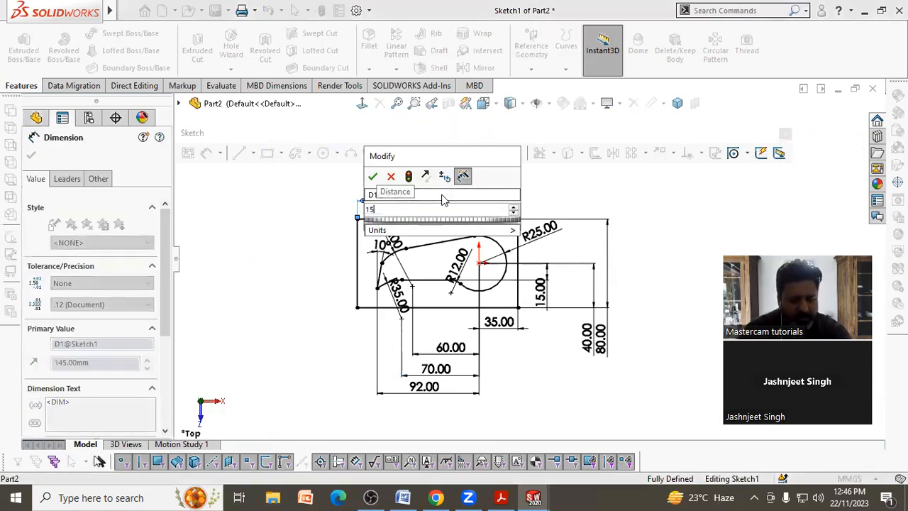
key(Return)
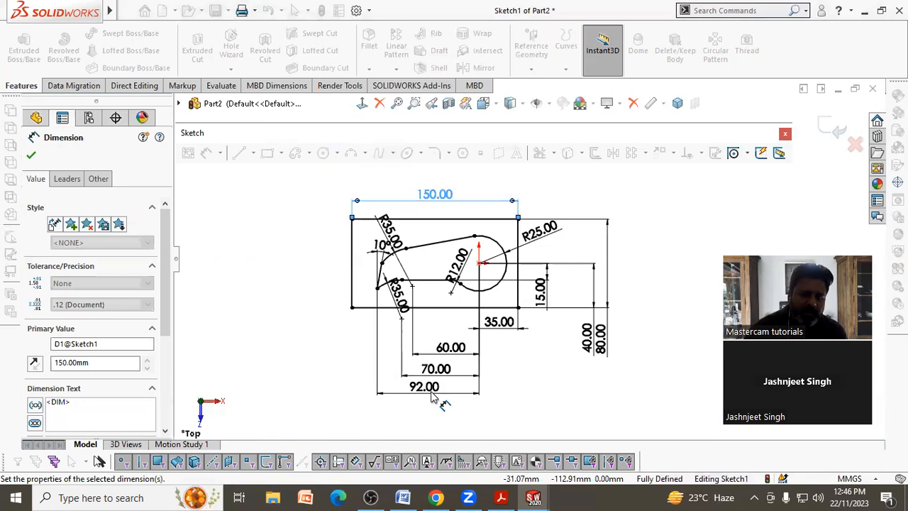
Step: Set the horizontal distance from the origin to the inner profile's pointed corner to 100 mm
click(430, 394)
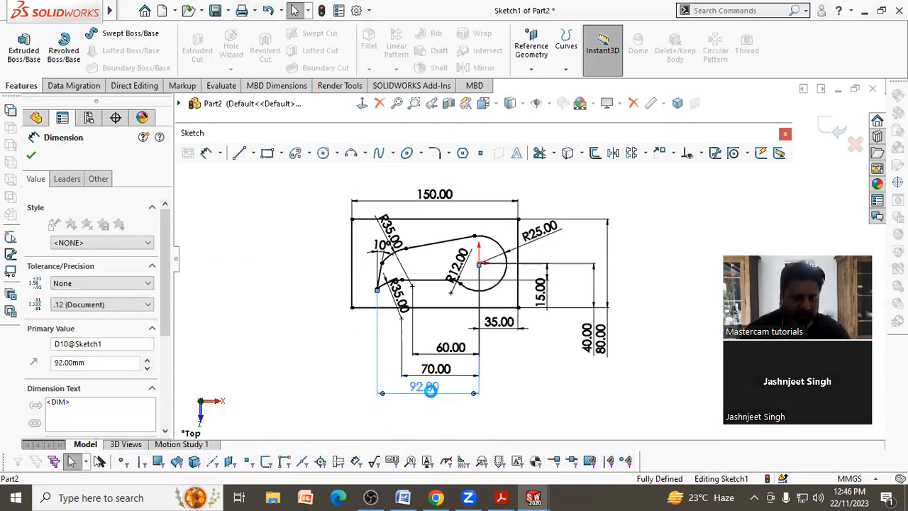
double_click(430, 392)
text(100)
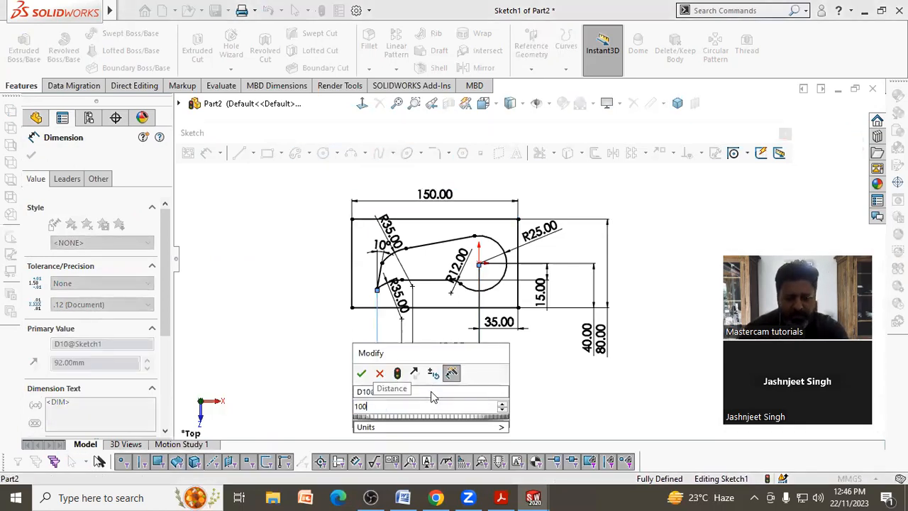
key(Return)
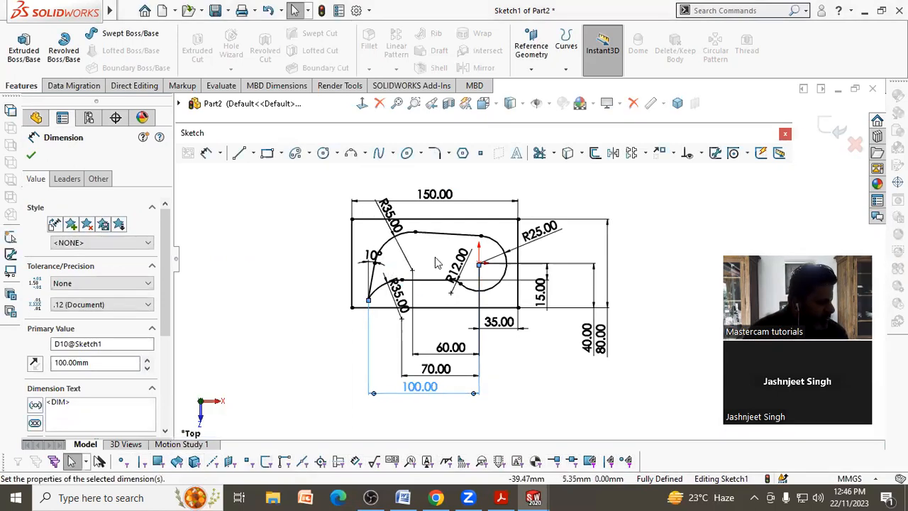
Step: Set the distance from the origin to the inner profile's pointed corner to 92 mm and exit the sketch
double_click(418, 388)
text(92)
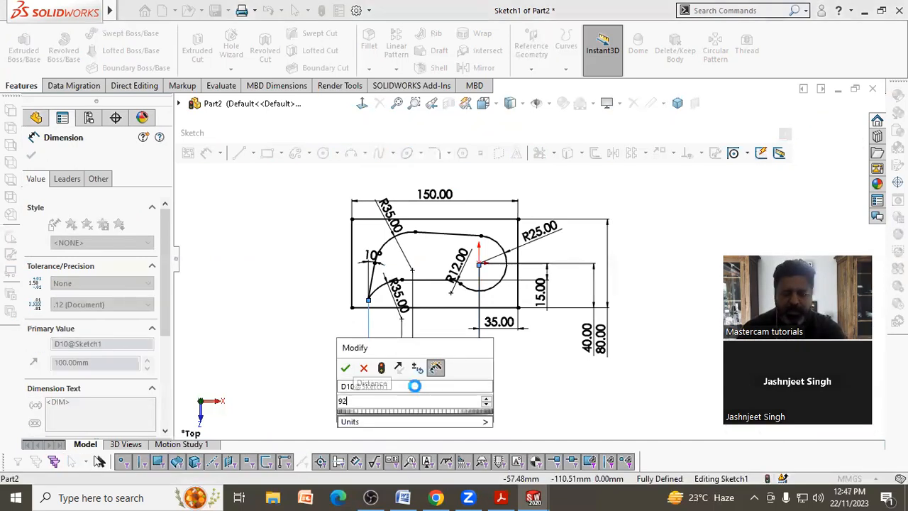
key(Return)
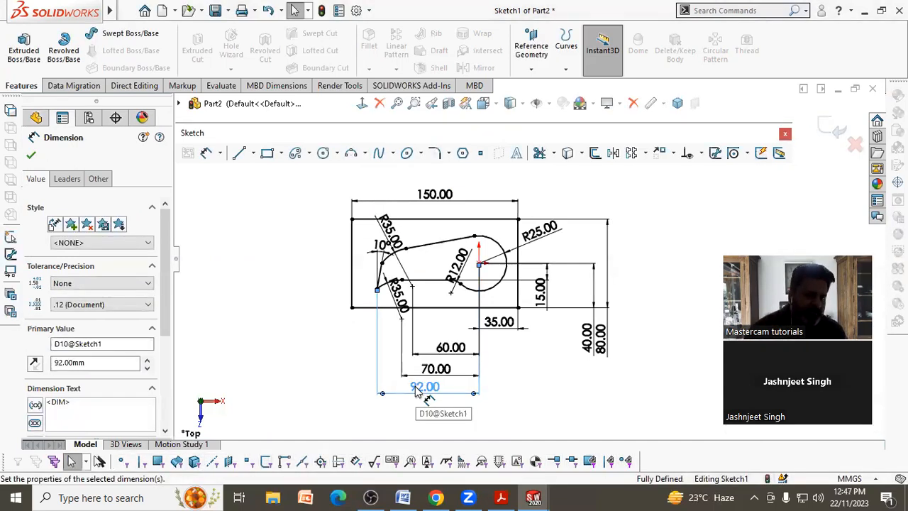
click(534, 385)
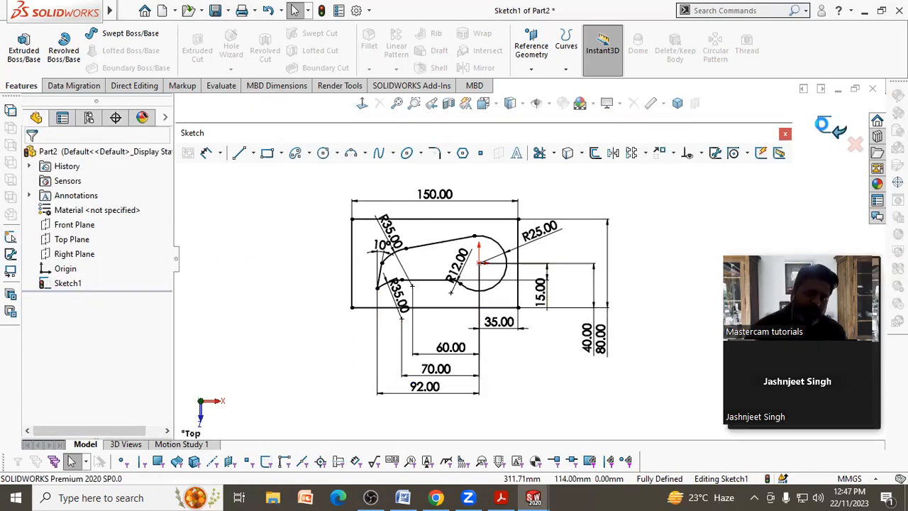
click(824, 127)
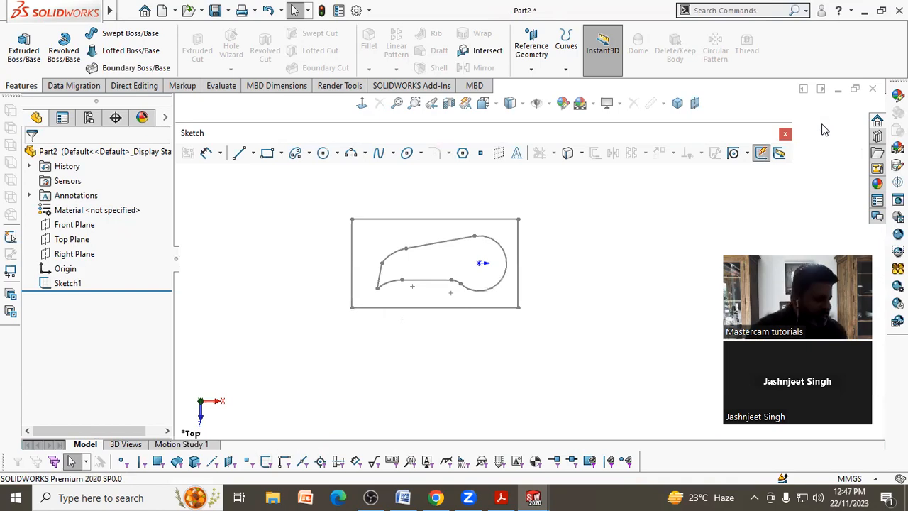
Step: Orbit the sketch to view it from other angles and return to the view normal to its plane
mouse_move(469, 330)
middle_down()
mouse_move(563, 196)
mouse_move(486, 229)
mouse_move(497, 272)
mouse_move(504, 166)
mouse_move(519, 295)
mouse_move(458, 269)
mouse_move(562, 276)
middle_up()
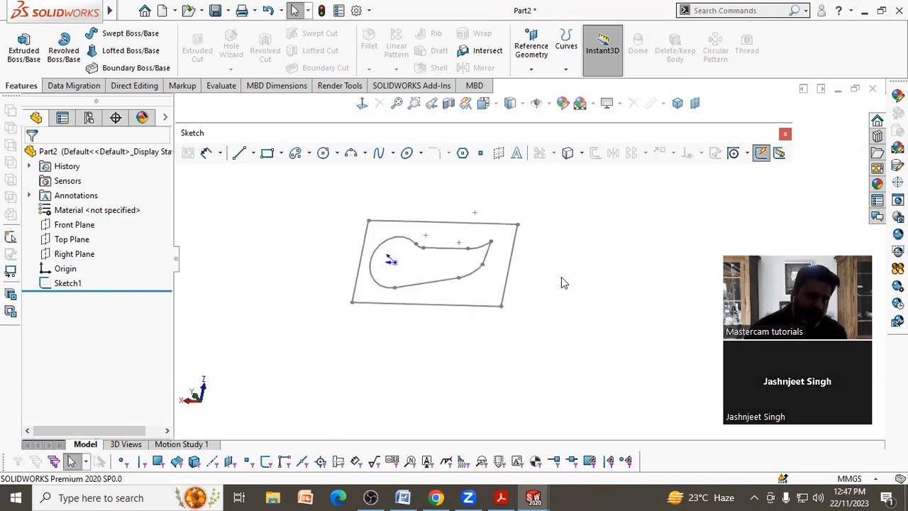
click(71, 284)
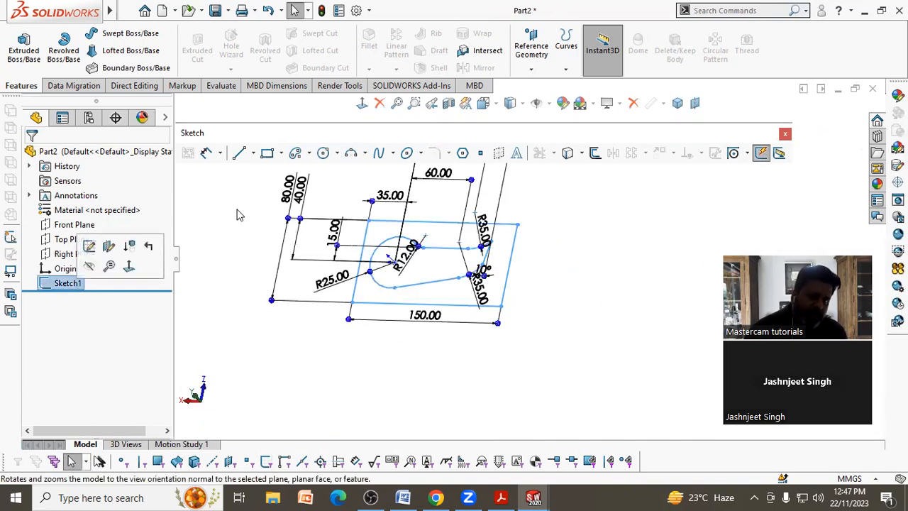
click(362, 103)
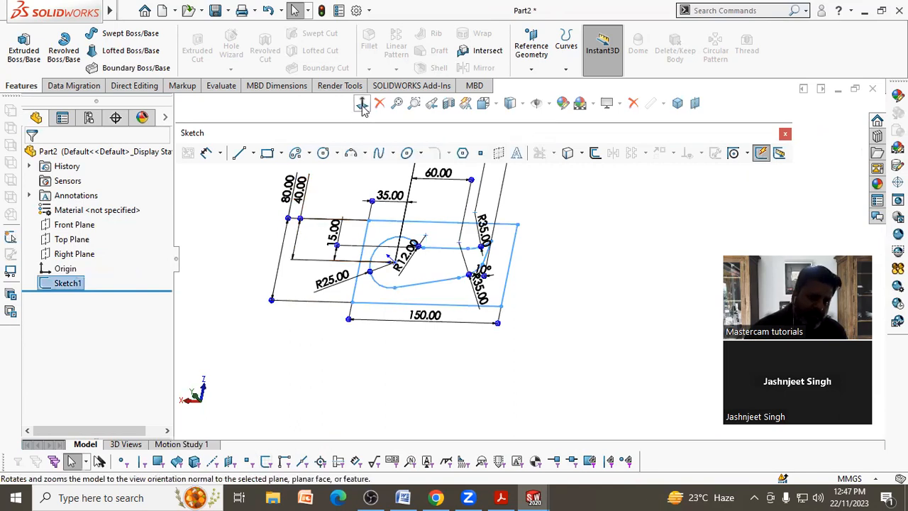
click(317, 342)
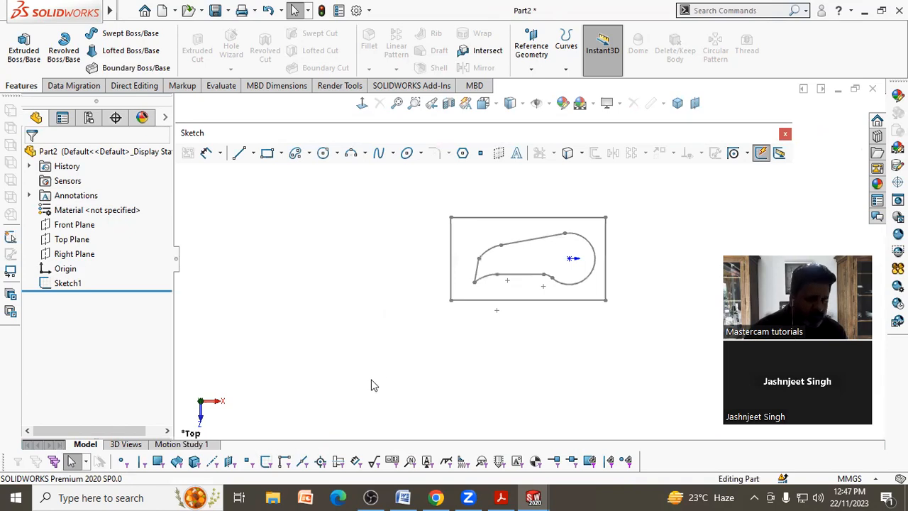
middle_drag(387, 319, 397, 290)
click(362, 104)
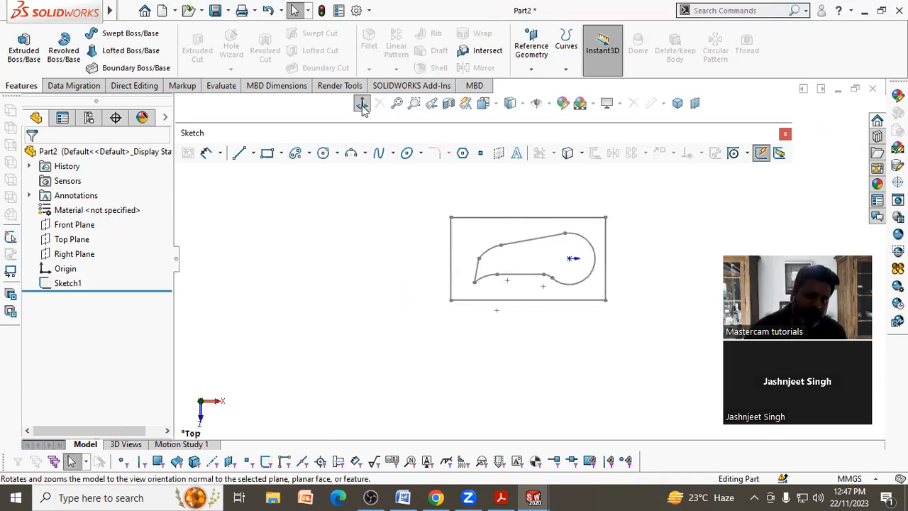
mouse_move(405, 351)
middle_down()
mouse_move(497, 270)
mouse_move(532, 304)
mouse_move(539, 298)
middle_up()
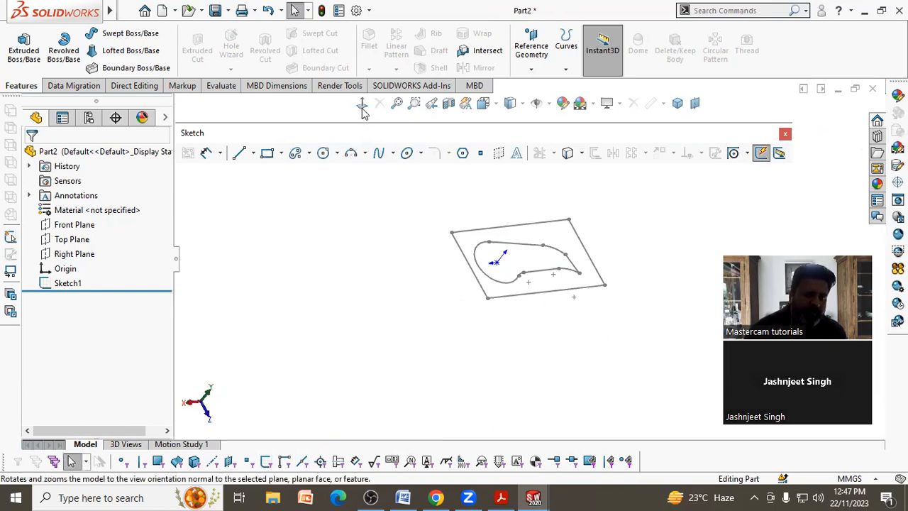
click(363, 105)
click(362, 106)
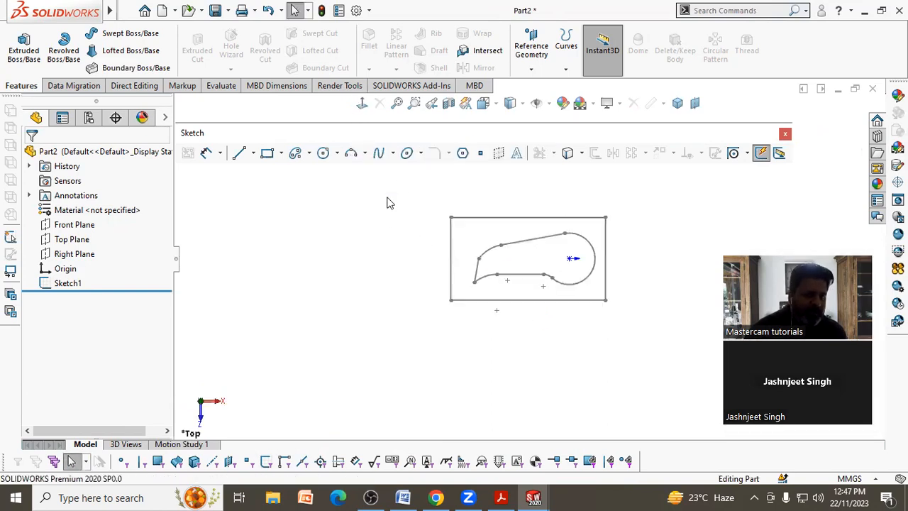
scroll(681, 242, down, 1)
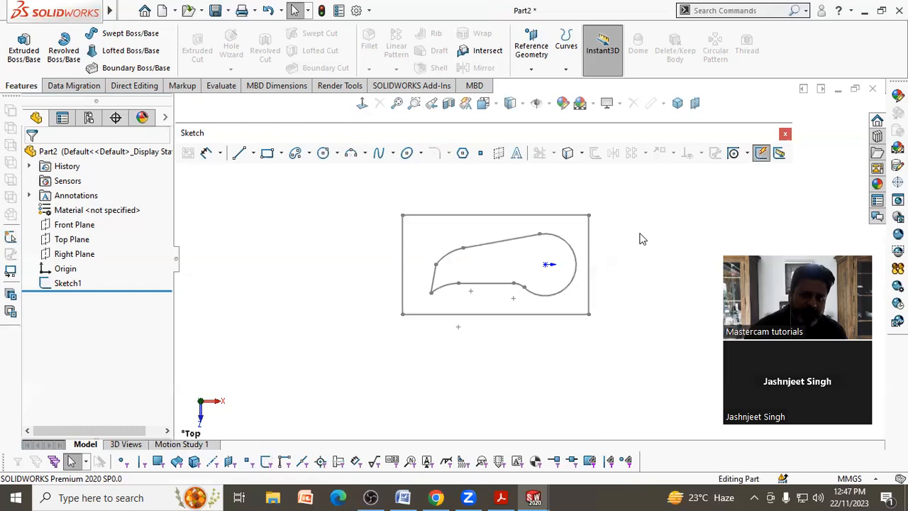
scroll(601, 222, down, 1)
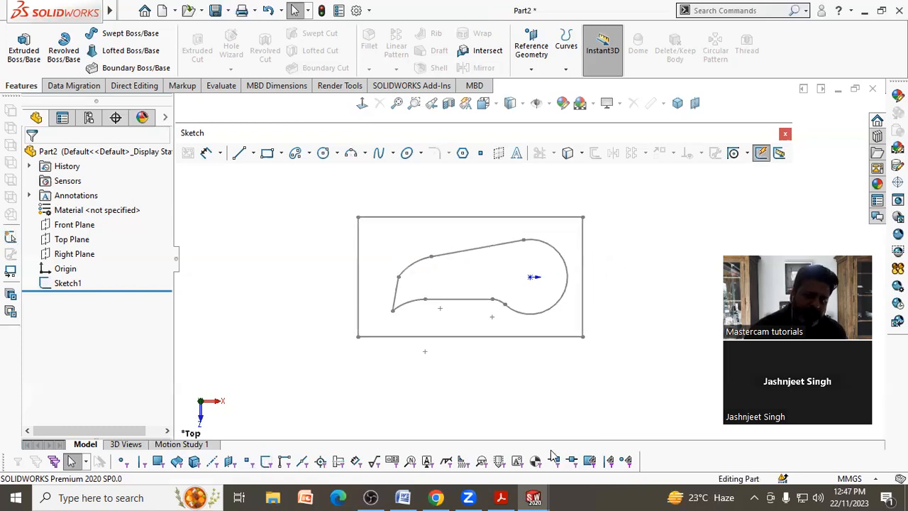
Step: Open the PDF drawing beside the model and examine the side view's height dimensions against the sketch
click(500, 497)
scroll(541, 284, up, 8)
scroll(544, 255, down, 5)
scroll(543, 257, down, 3)
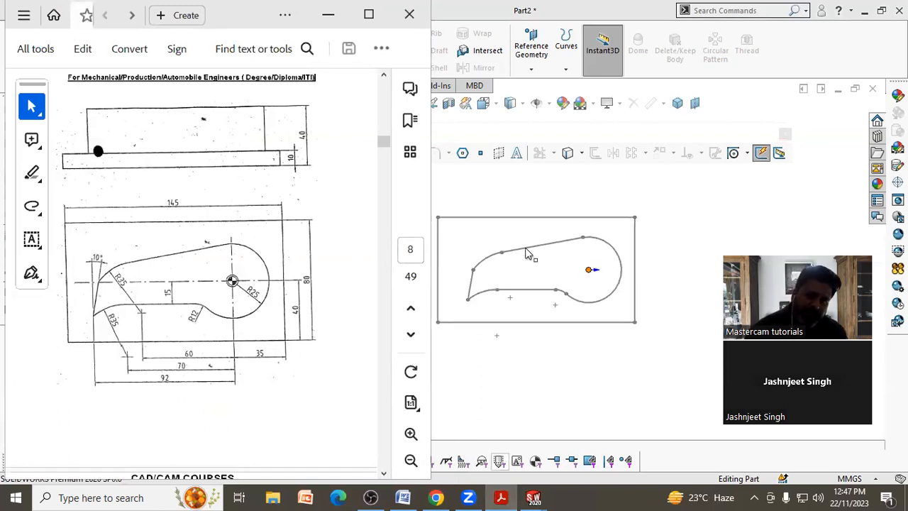
scroll(240, 319, down, 1)
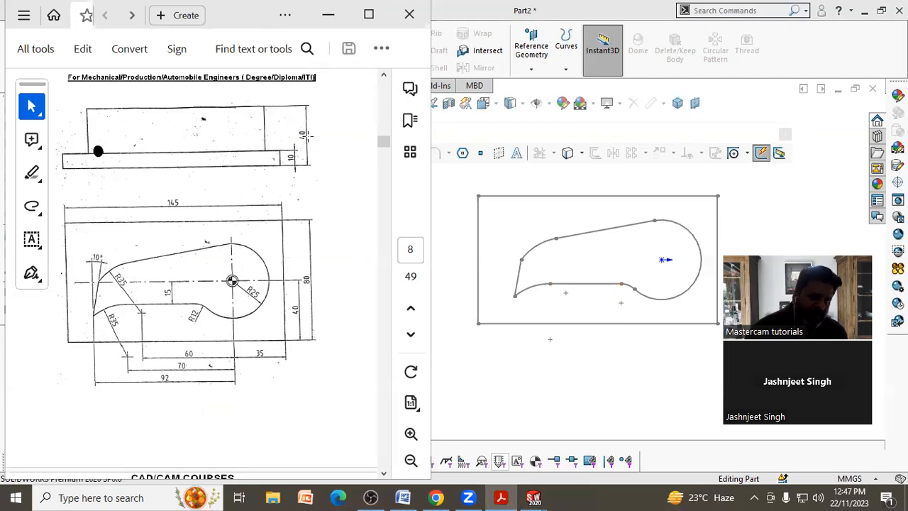
Step: Extrude the outer rectangle of the profile sketch 10 mm as a blind boss to form the base plate
click(531, 371)
mouse_move(486, 300)
middle_down()
mouse_move(600, 234)
mouse_move(546, 253)
middle_up()
scroll(540, 255, up, 3)
scroll(701, 175, down, 2)
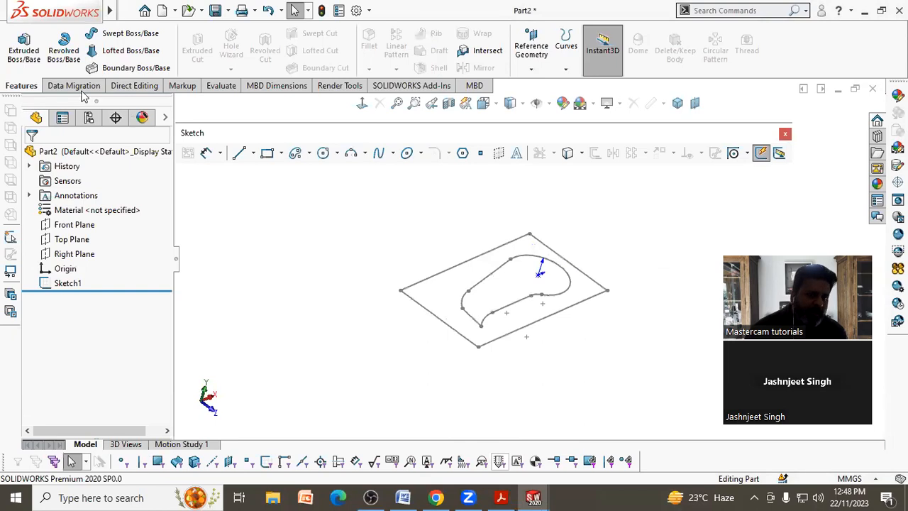
click(24, 46)
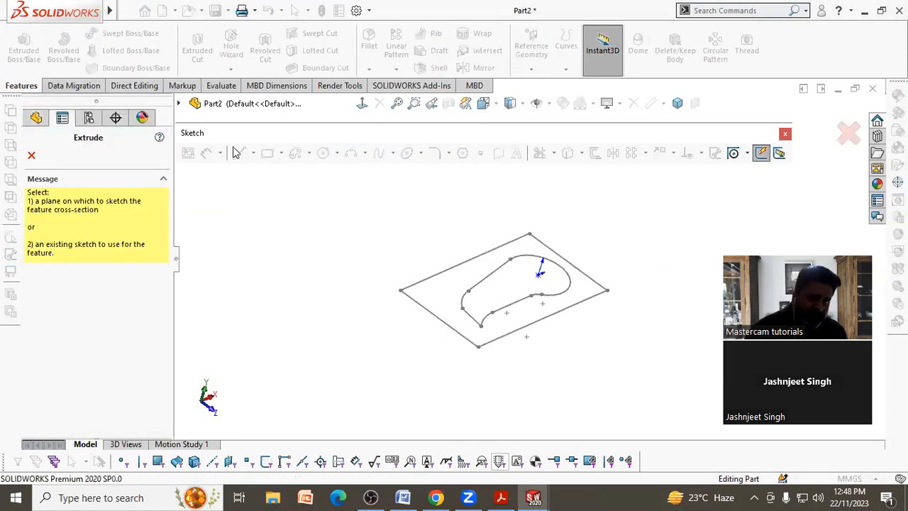
click(429, 316)
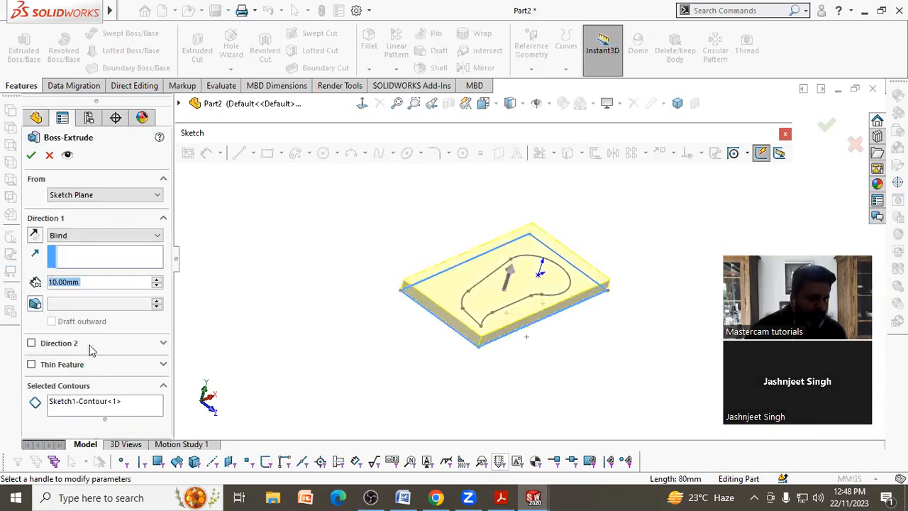
click(31, 157)
click(257, 224)
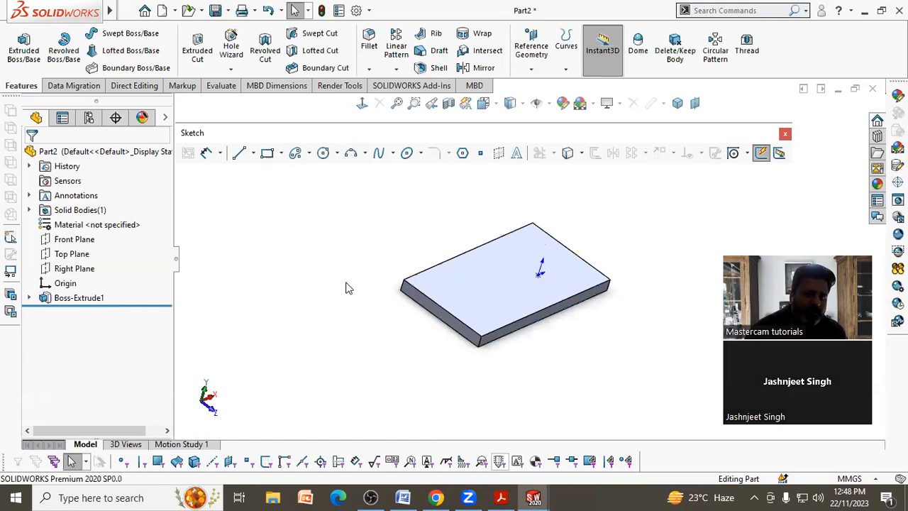
Step: Expand the base plate extrusion and show its absorbed sketch in the model
middle_drag(346, 286, 318, 157)
middle_drag(305, 205, 339, 255)
middle_drag(497, 224, 502, 232)
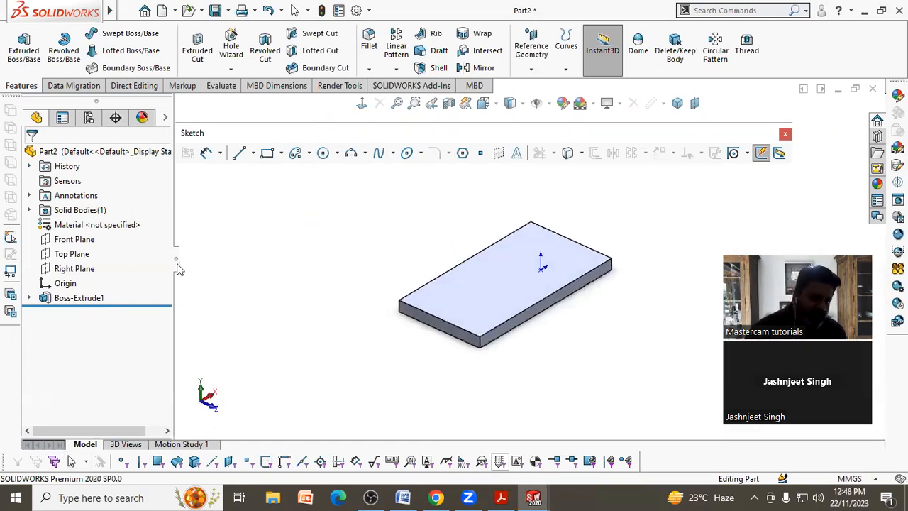
click(30, 298)
click(82, 313)
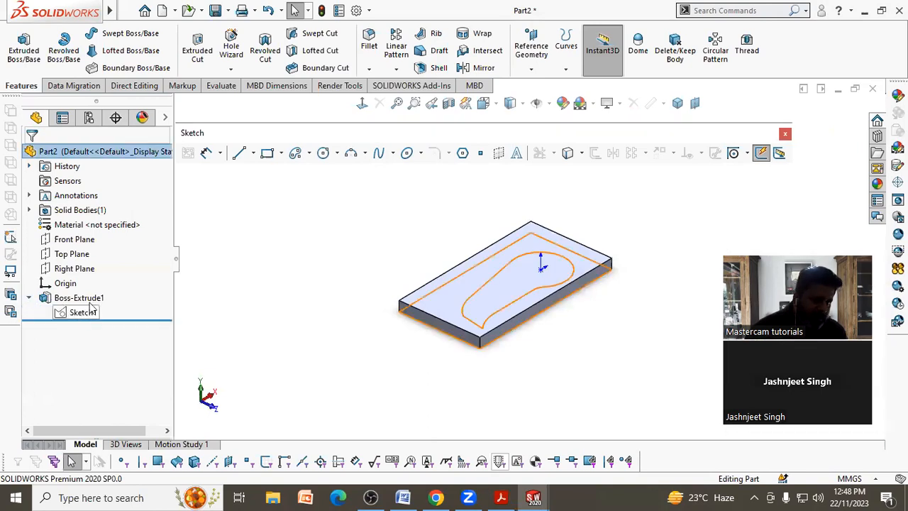
click(93, 292)
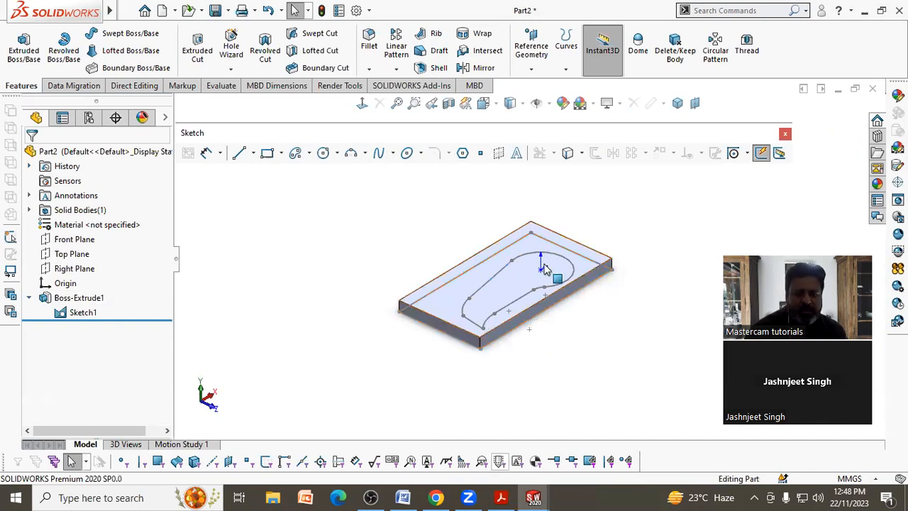
scroll(596, 249, down, 3)
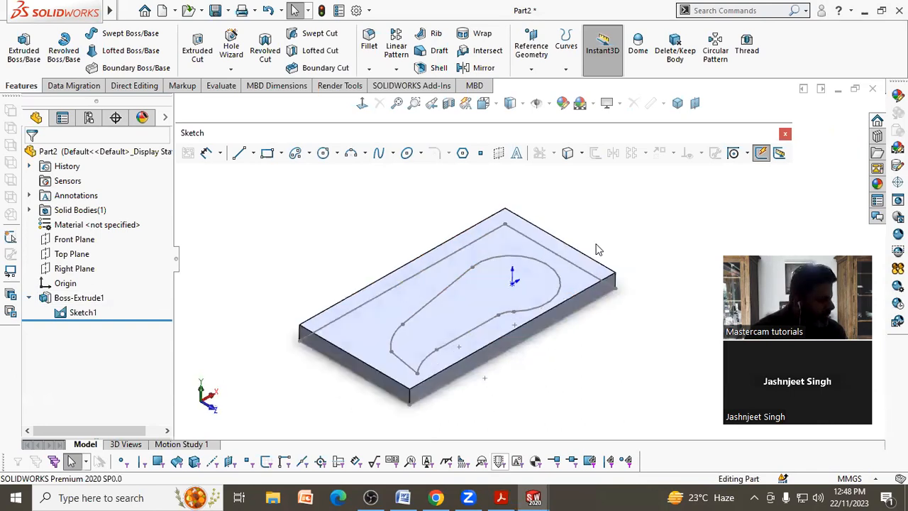
click(84, 313)
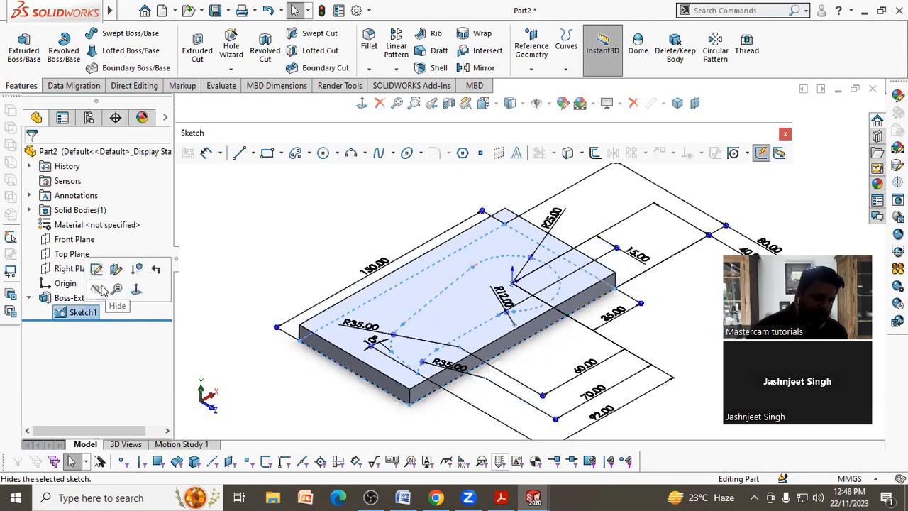
click(100, 291)
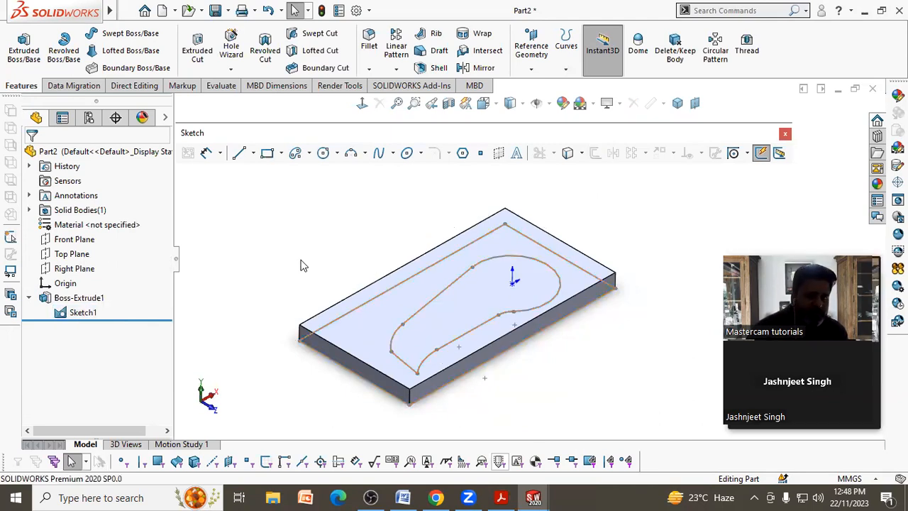
Step: Extrude the inner curved profile 40 mm from the sketch plane as a blind boss merged with the base plate
click(32, 58)
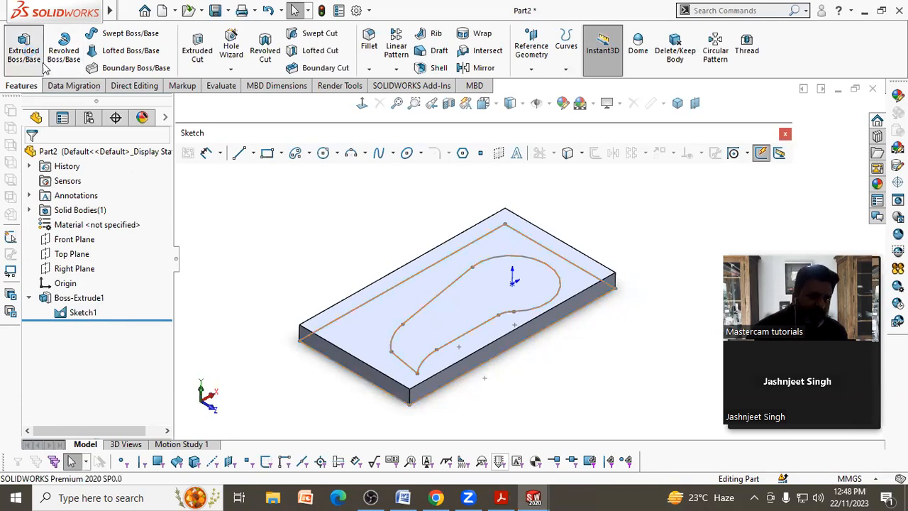
click(434, 295)
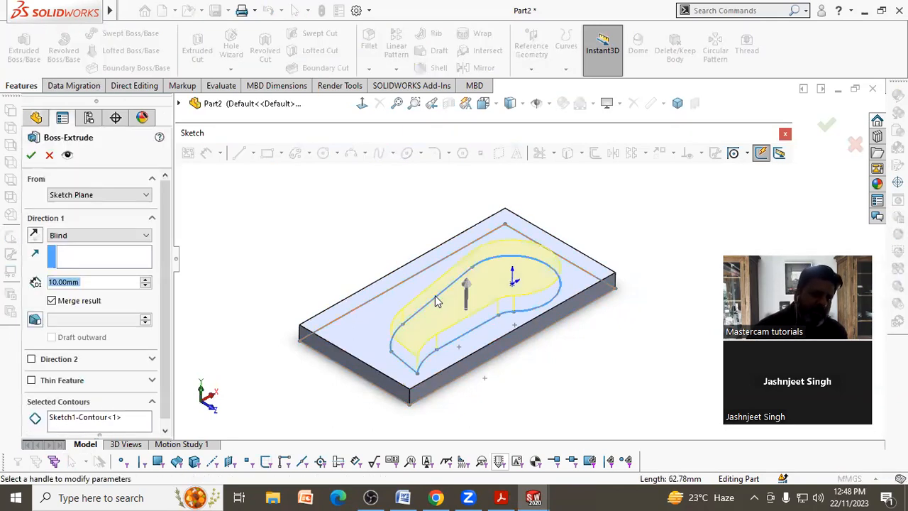
click(145, 278)
click(145, 279)
click(145, 279)
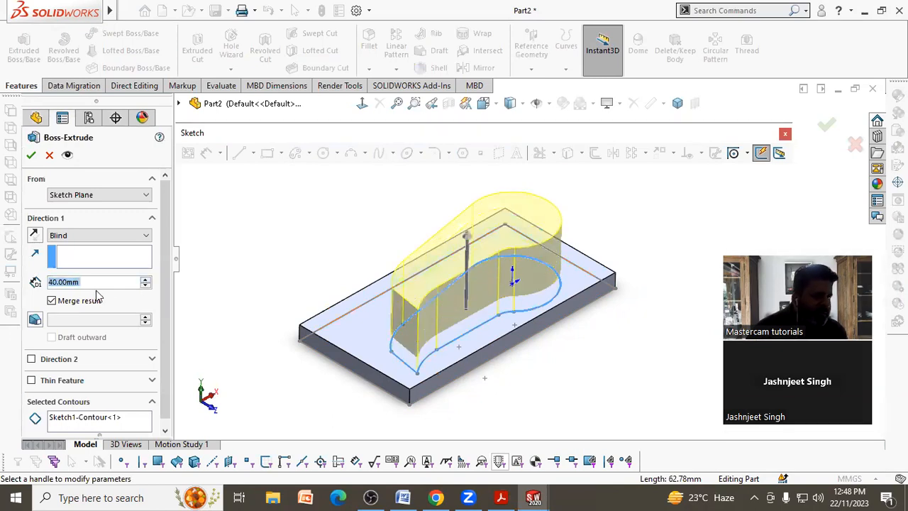
click(32, 155)
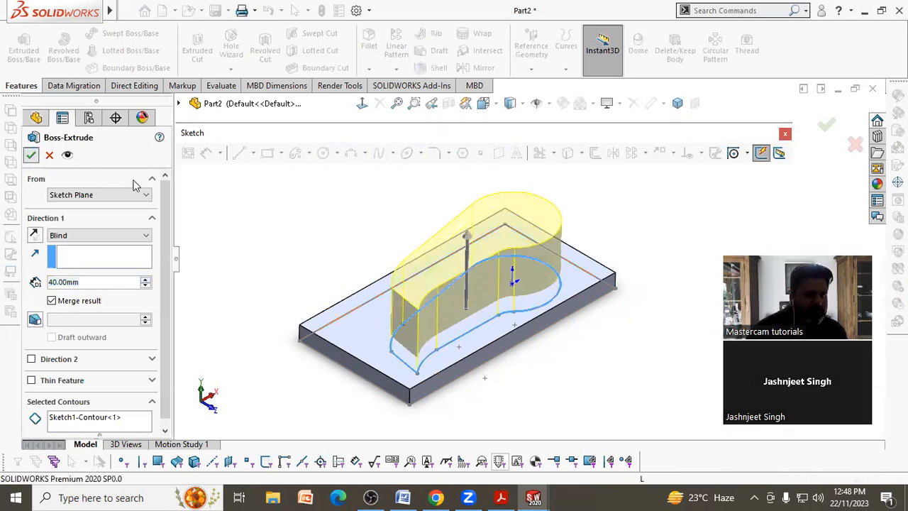
Step: Hide the profile sketch shared by the two extrusions
mouse_move(347, 221)
middle_down()
mouse_move(332, 207)
mouse_move(293, 251)
middle_up()
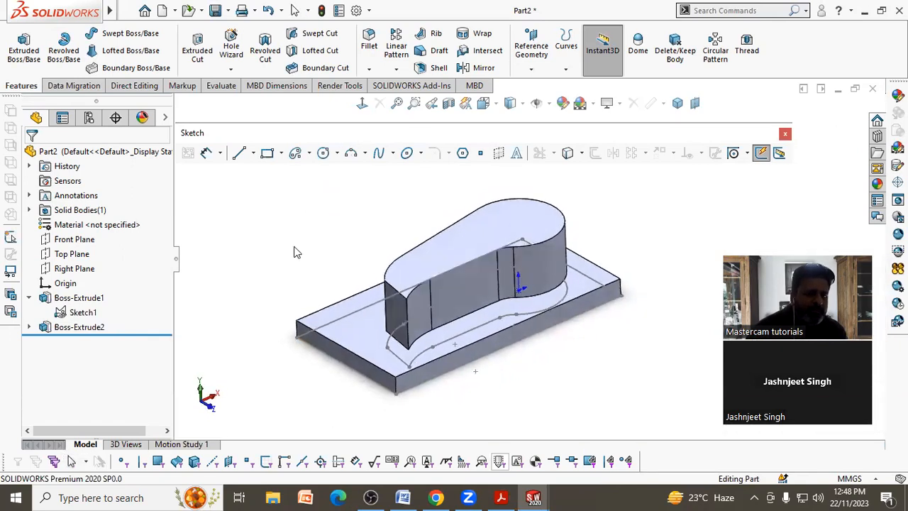
click(83, 312)
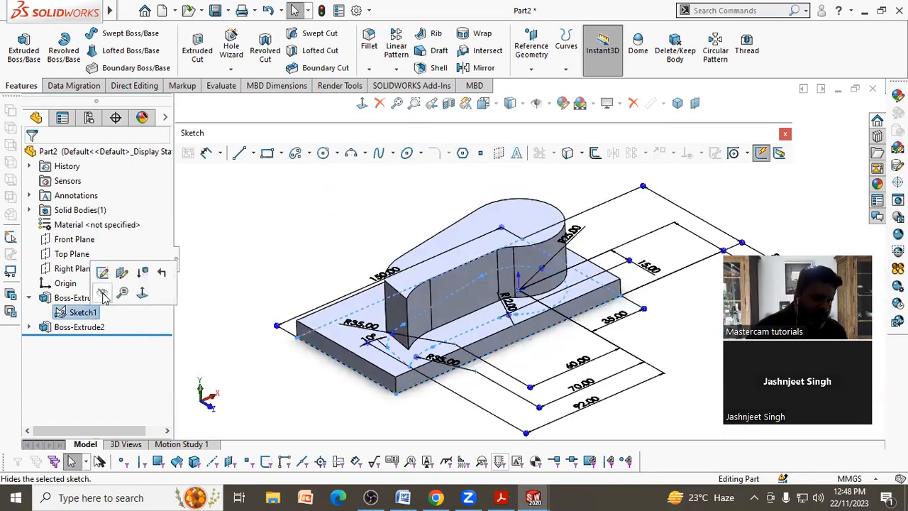
click(103, 296)
Step: Examine the finished part in front and top views and compare it with the PDF drawing
mouse_move(294, 252)
middle_down()
mouse_move(255, 260)
mouse_move(281, 273)
mouse_move(290, 266)
mouse_move(292, 301)
mouse_move(280, 249)
mouse_move(265, 276)
middle_up()
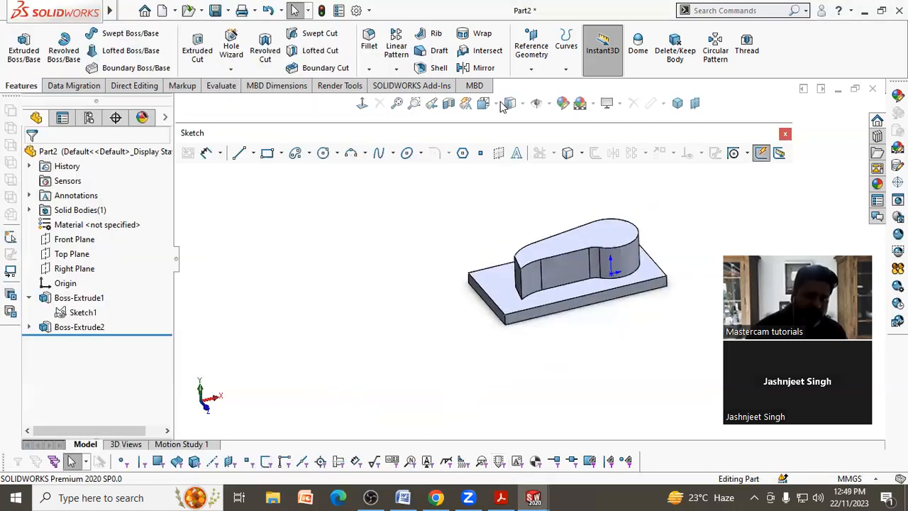
key(ctrl+1)
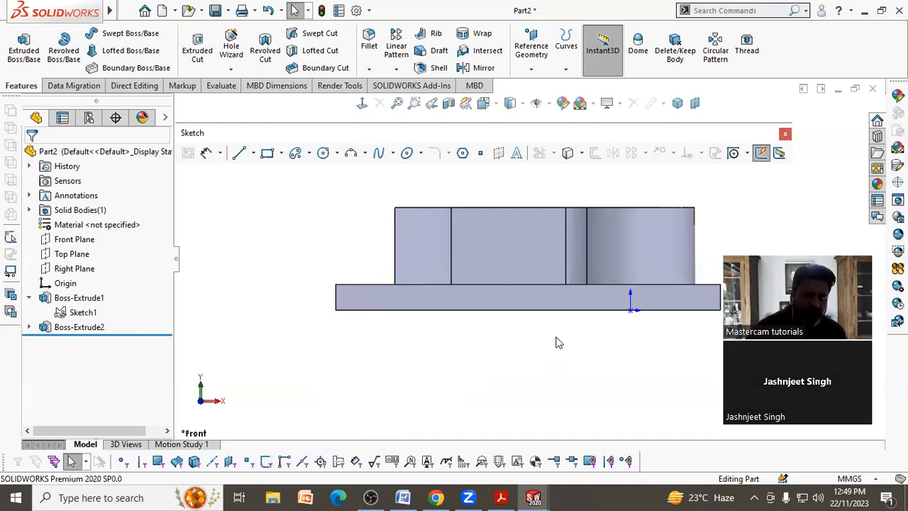
click(496, 104)
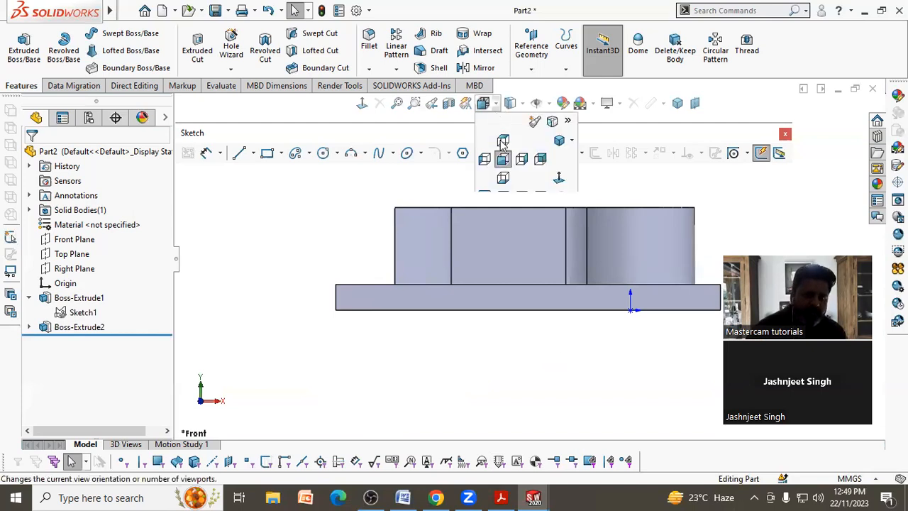
click(502, 139)
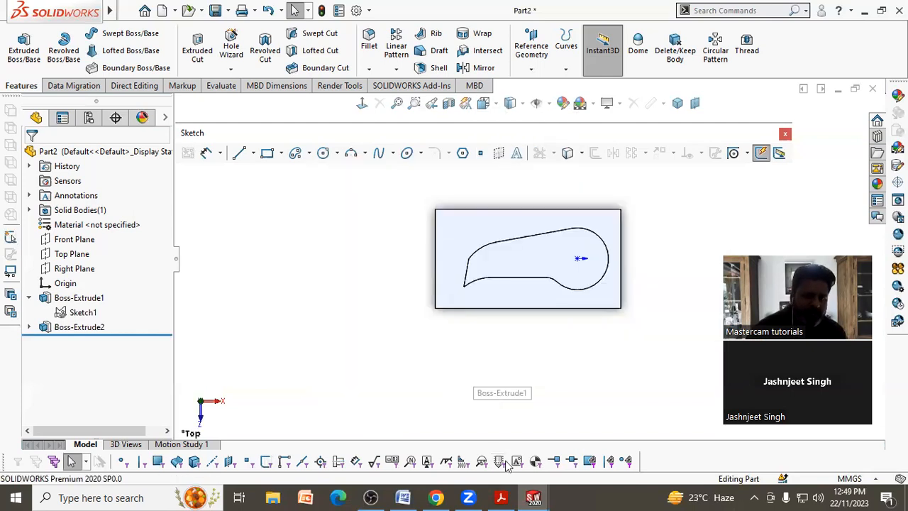
click(501, 497)
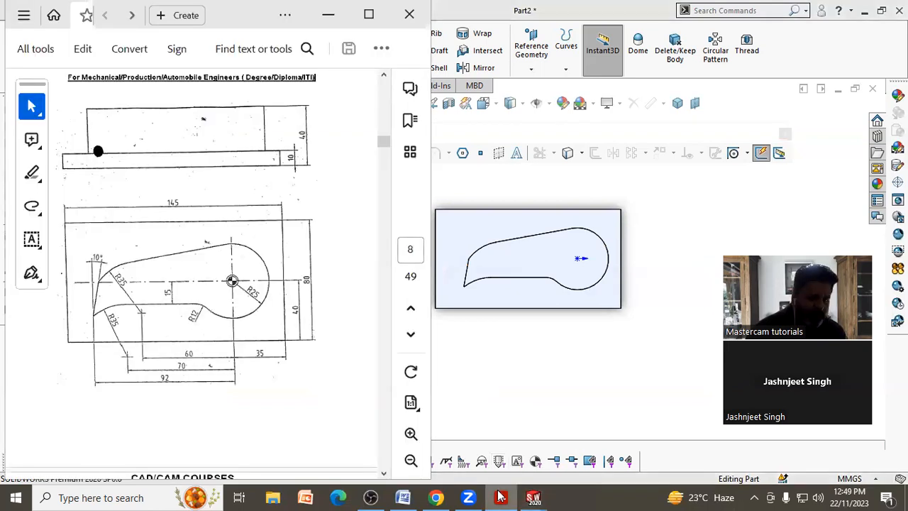
click(501, 496)
middle_drag(527, 220, 552, 214)
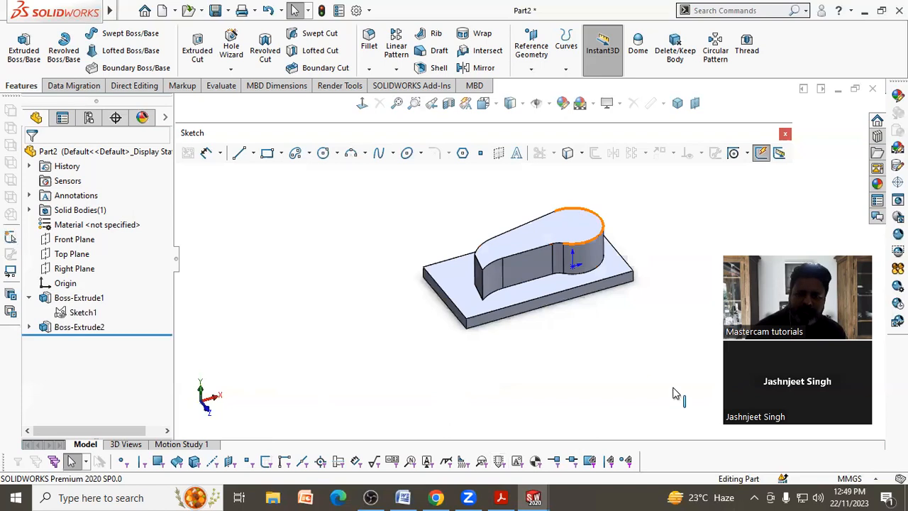
Step: Try Plain Carbon Steel and Brass as the part's material
scroll(674, 388, down, 2)
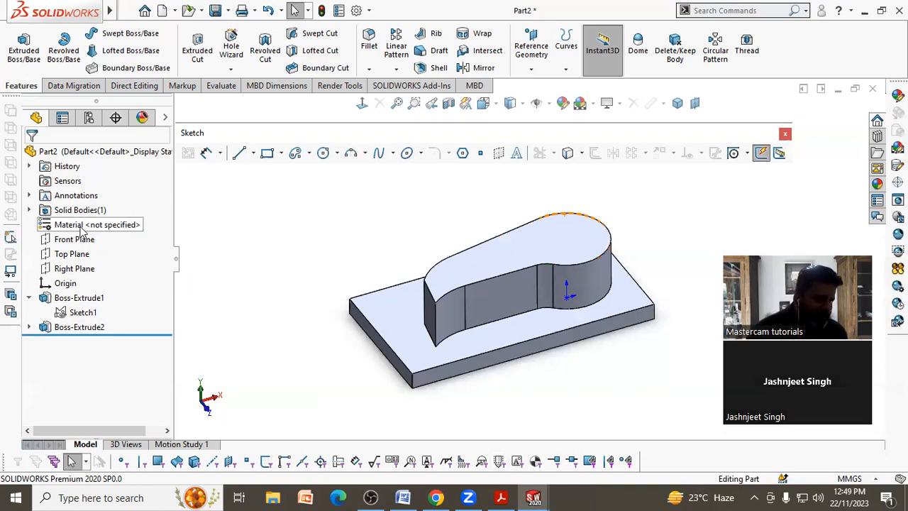
click(112, 226)
right_click(113, 225)
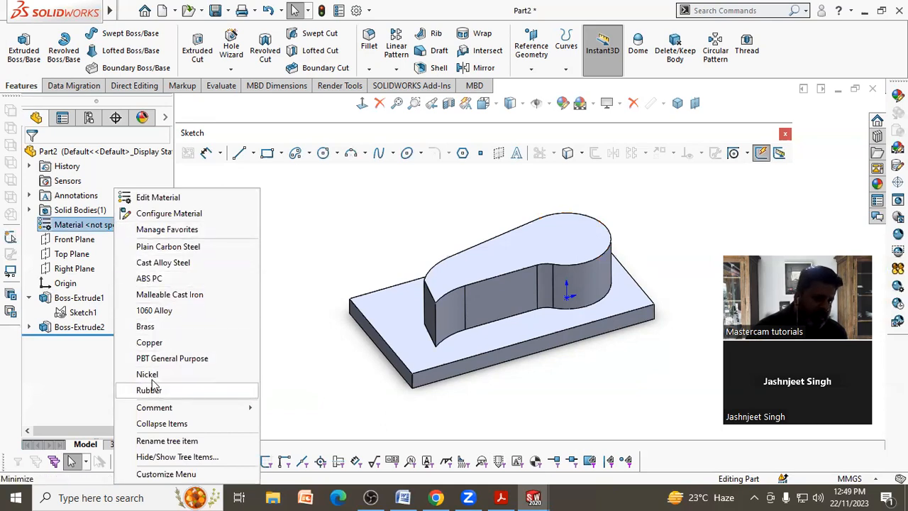
click(174, 248)
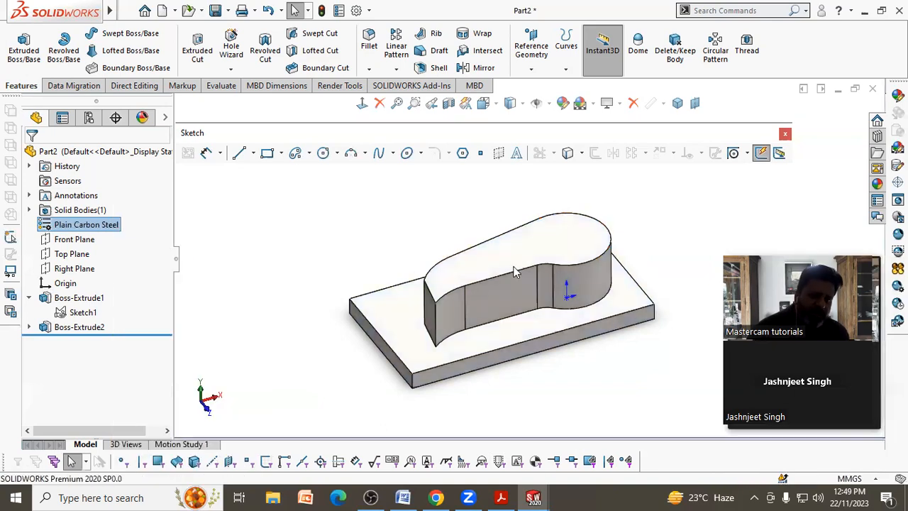
right_click(121, 237)
click(164, 326)
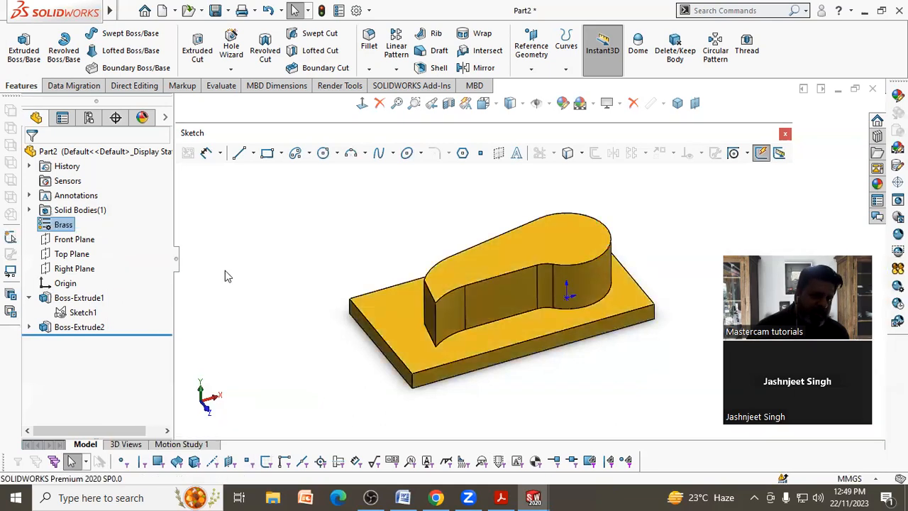
Step: Assign Copper as the part's material and clear the selection
right_click(51, 227)
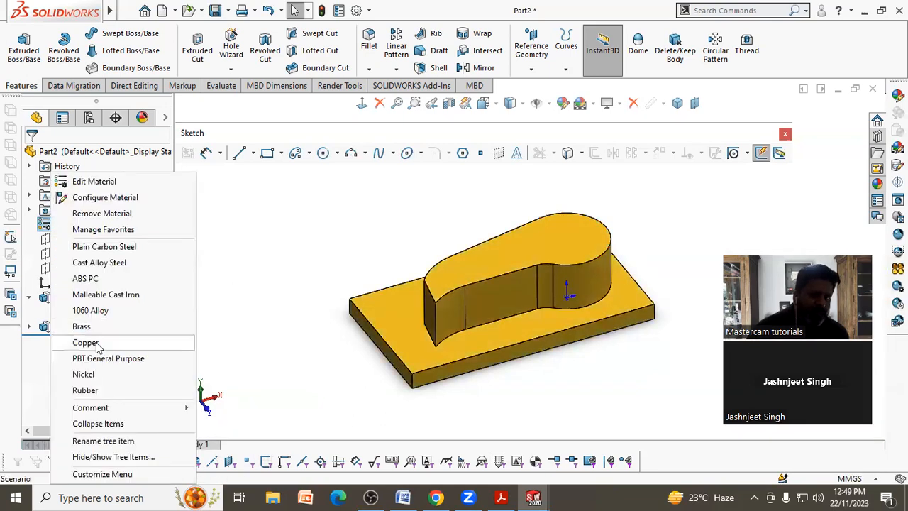
click(85, 343)
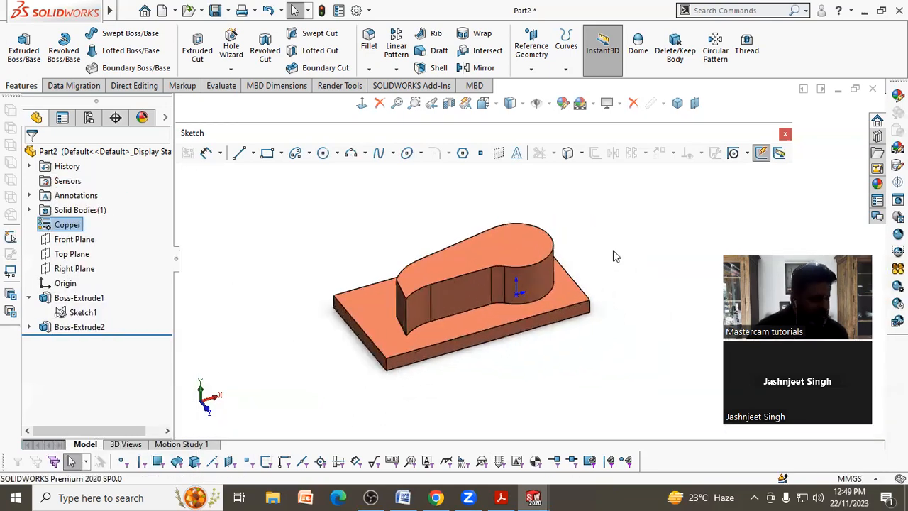
scroll(616, 256, down, 1)
scroll(375, 276, down, 2)
scroll(419, 280, up, 2)
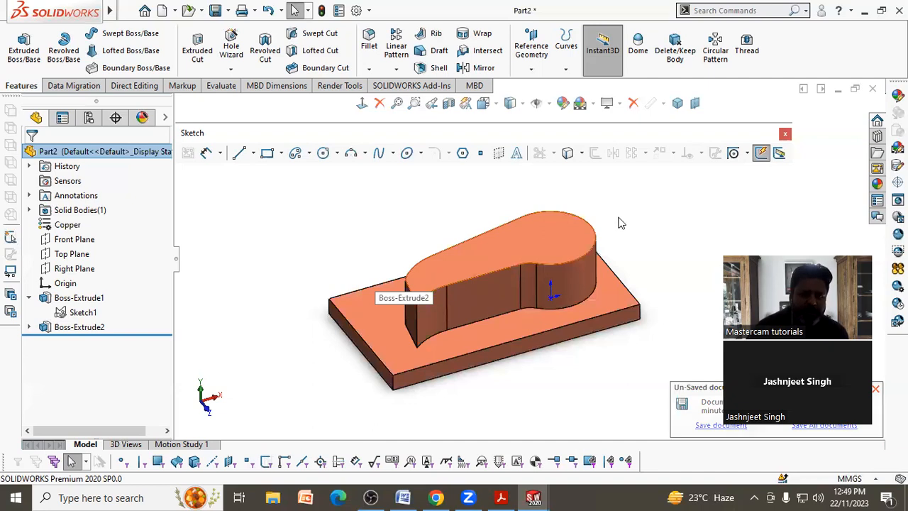
click(619, 223)
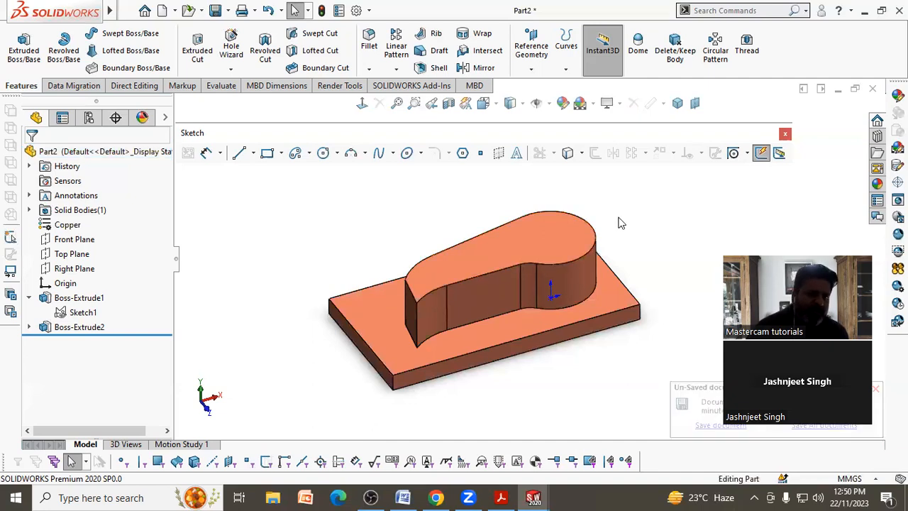
Step: Evaluate the part's mass properties and examine its mass and volume
click(222, 88)
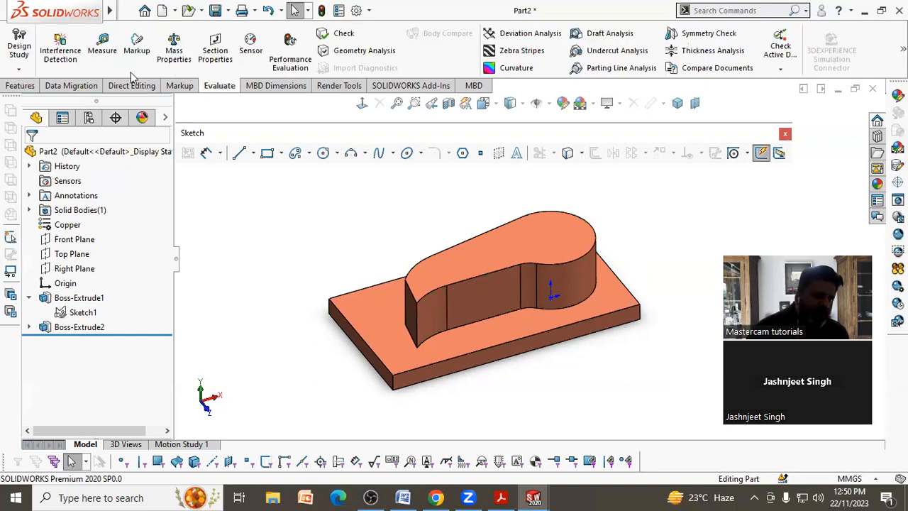
click(178, 55)
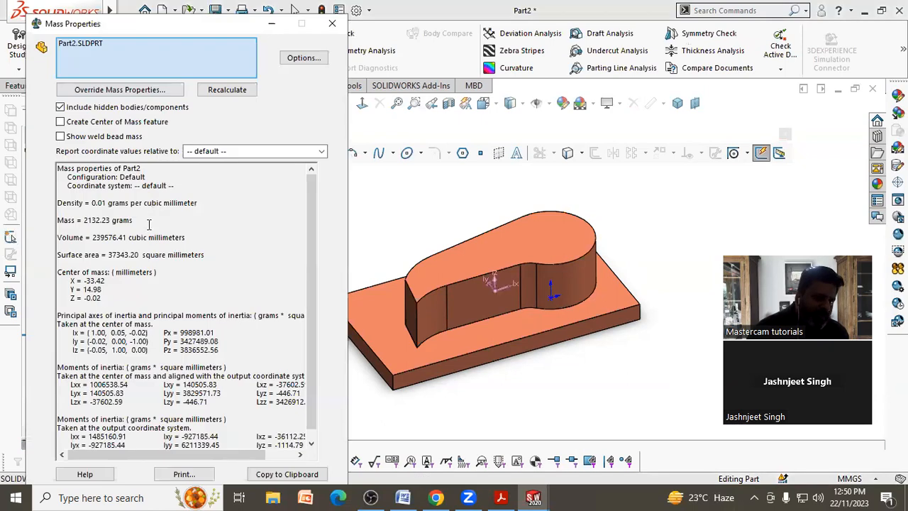
drag(84, 222, 117, 225)
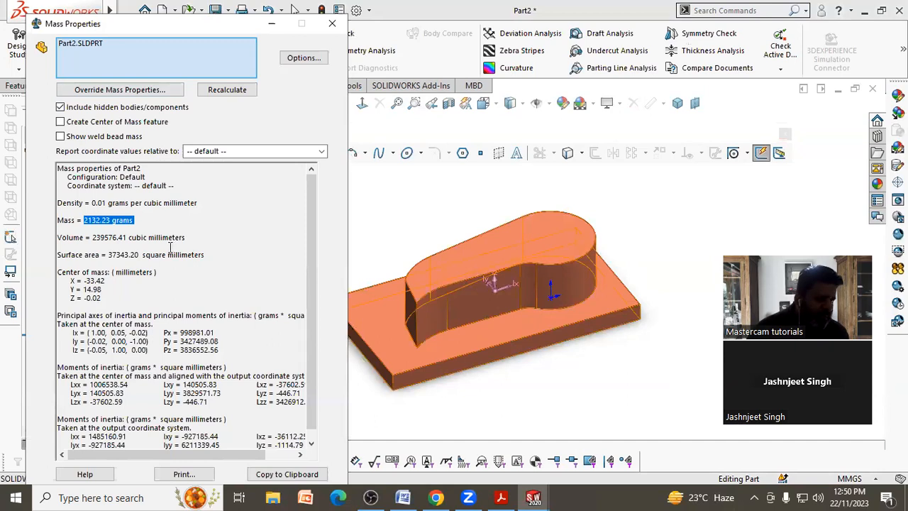
click(140, 242)
double_click(113, 241)
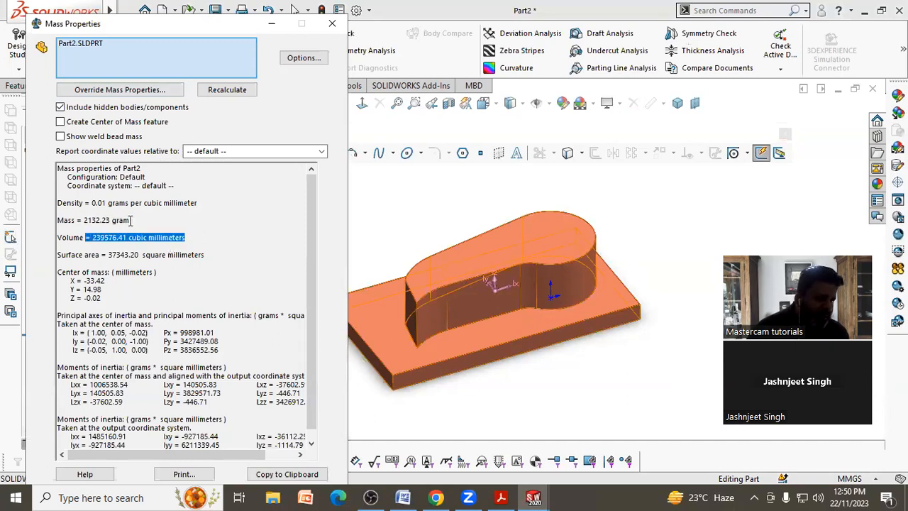
drag(76, 220, 131, 221)
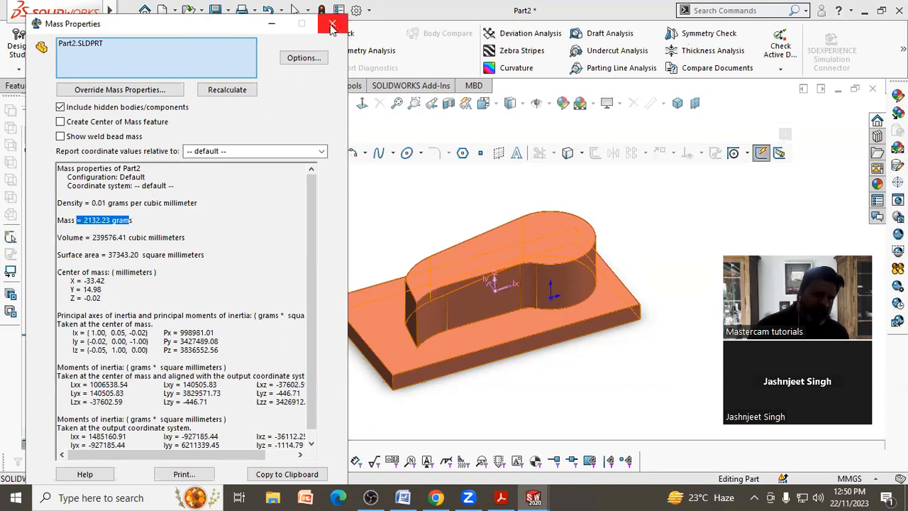
Step: Close the mass report and assign Teak from the Woods category as the part's material
key(Escape)
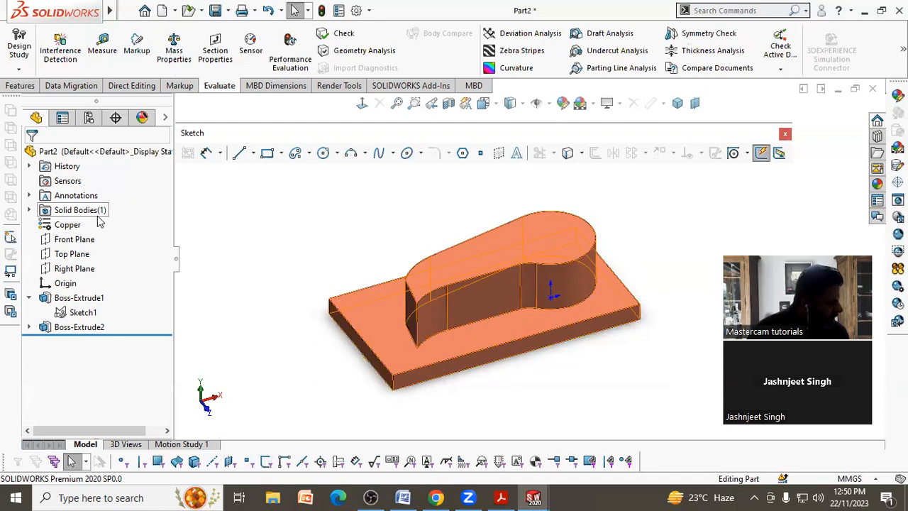
click(71, 225)
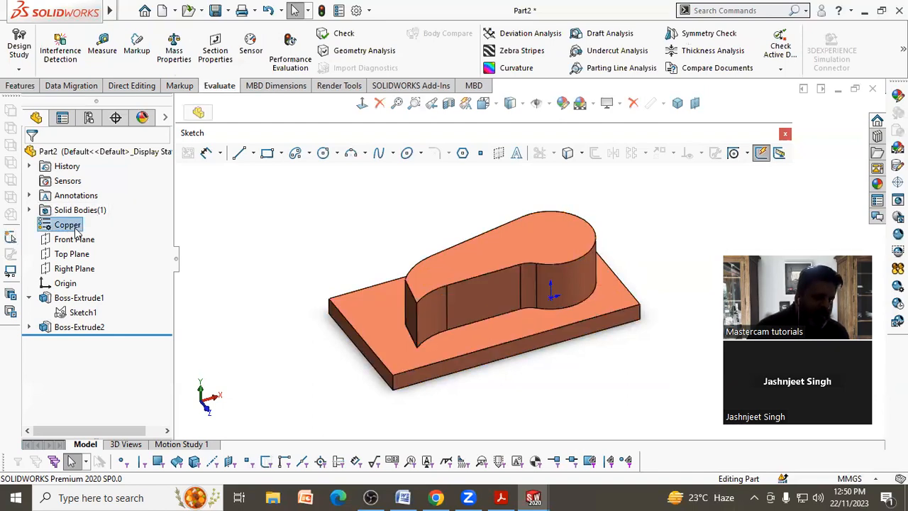
right_click(71, 225)
click(121, 183)
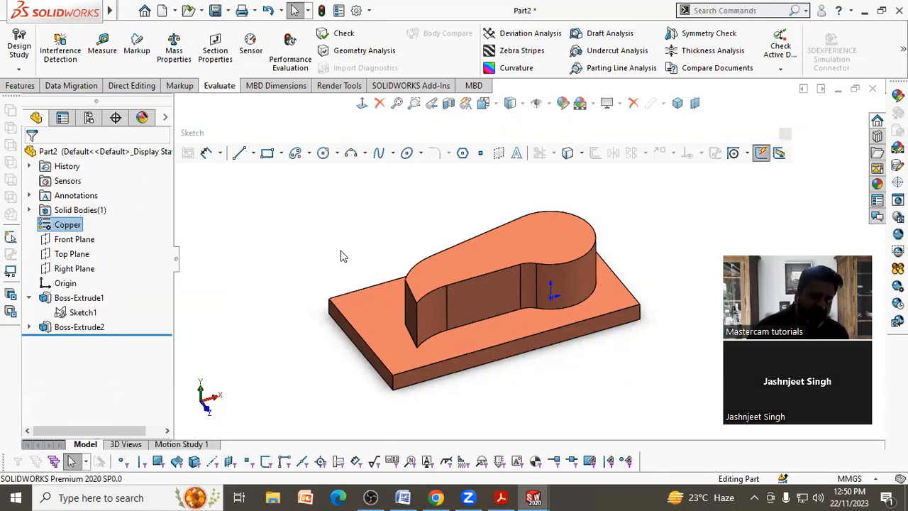
scroll(348, 294, down, 6)
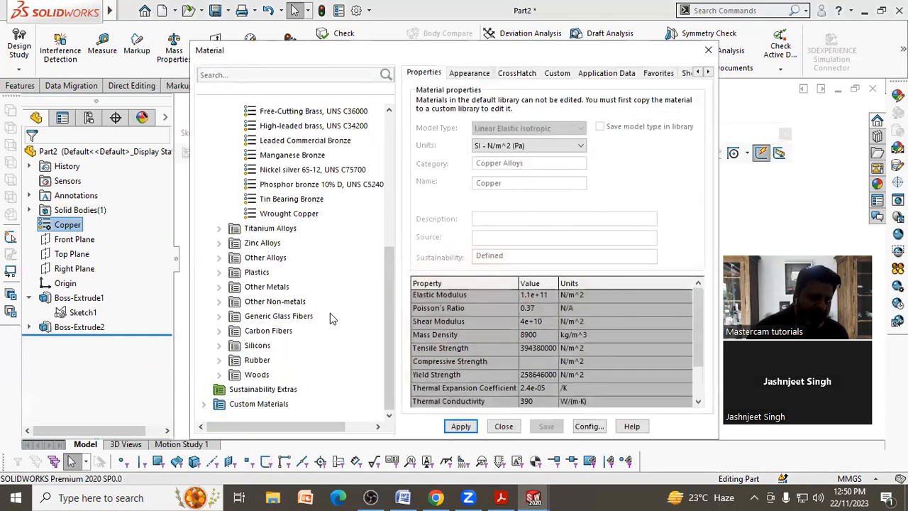
click(220, 376)
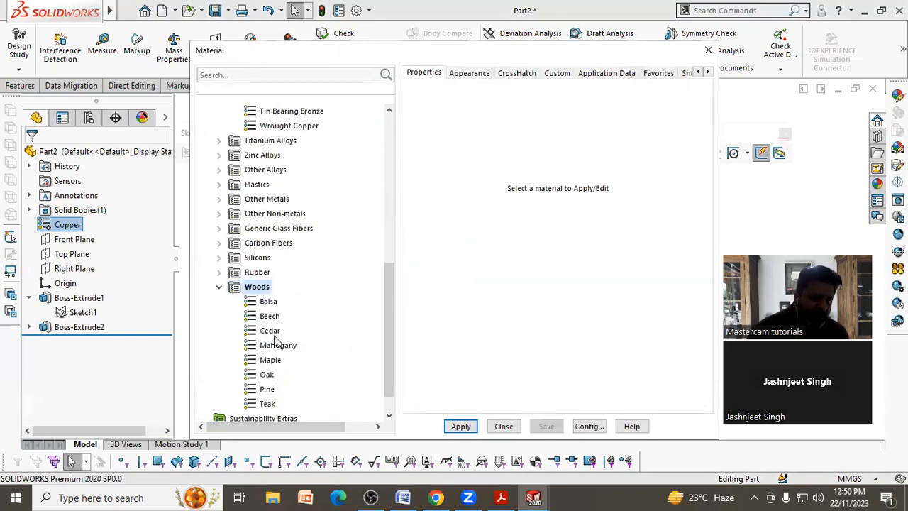
click(267, 403)
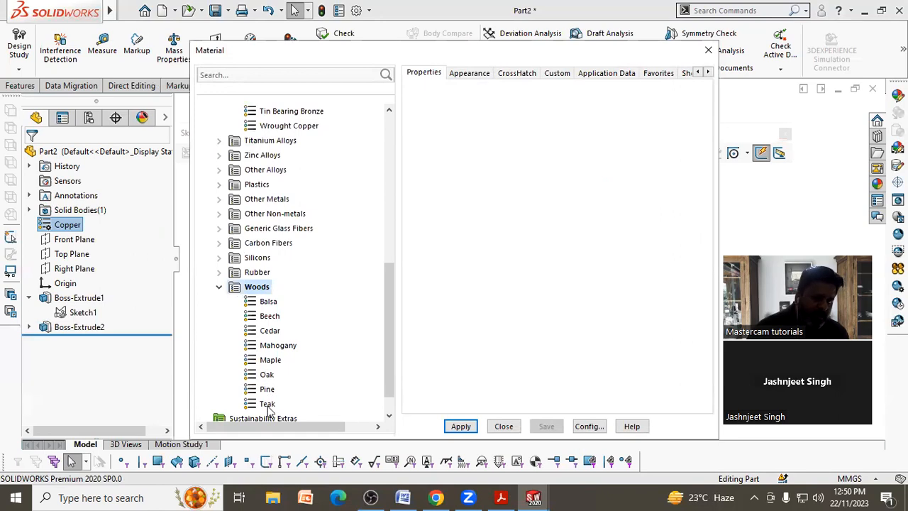
click(459, 427)
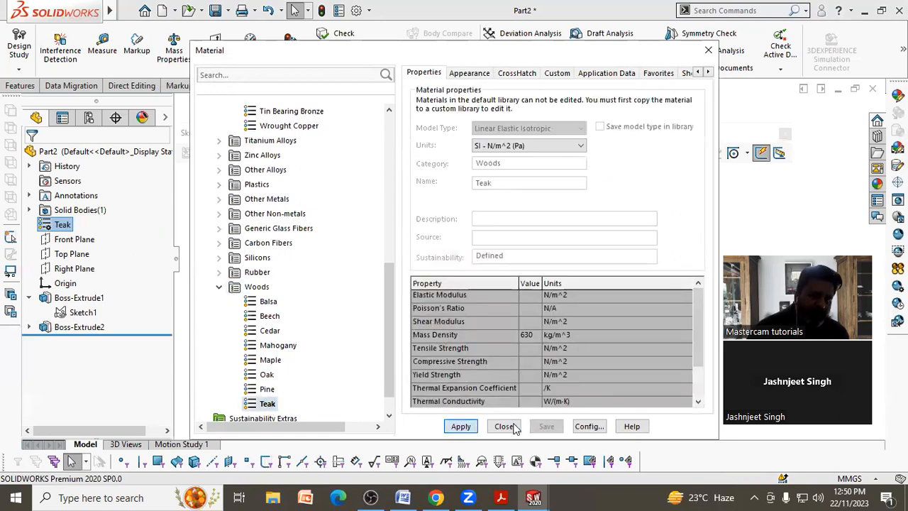
click(504, 427)
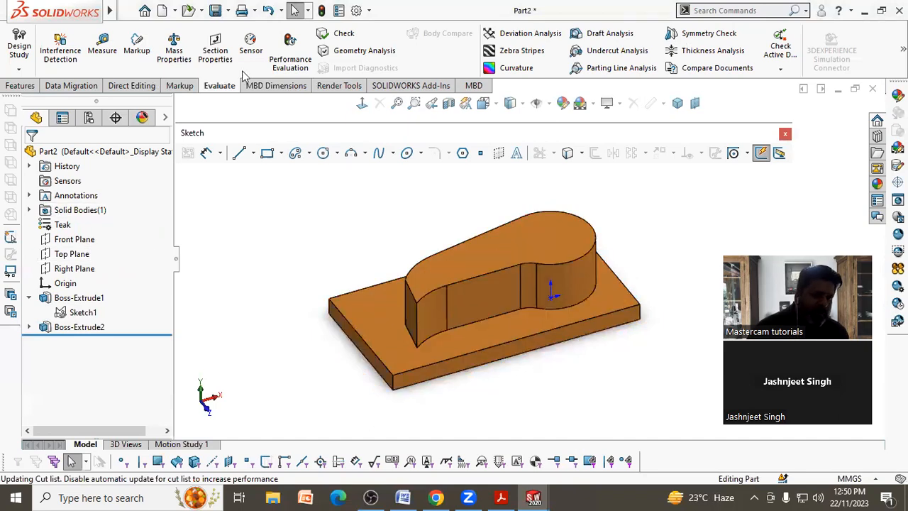
Step: Evaluate the mass properties of the Teak part, check its mass, and close the report
click(174, 56)
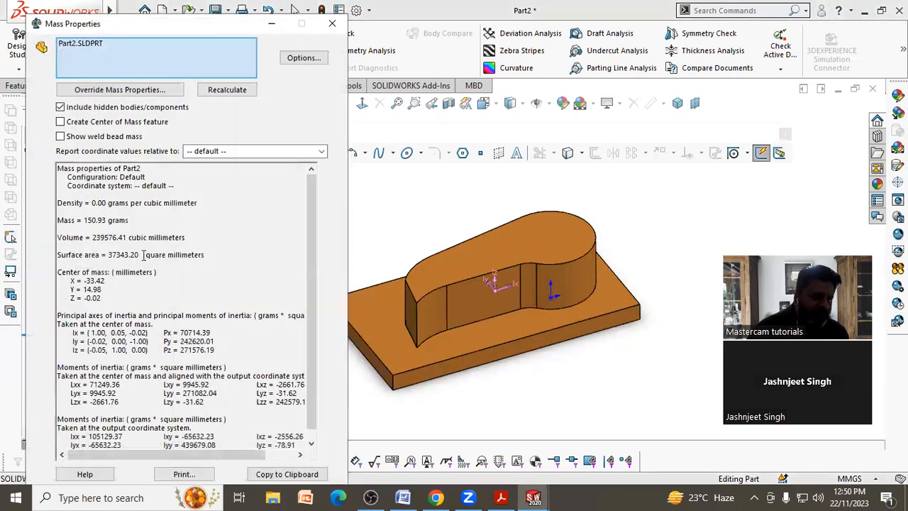
drag(127, 220, 91, 221)
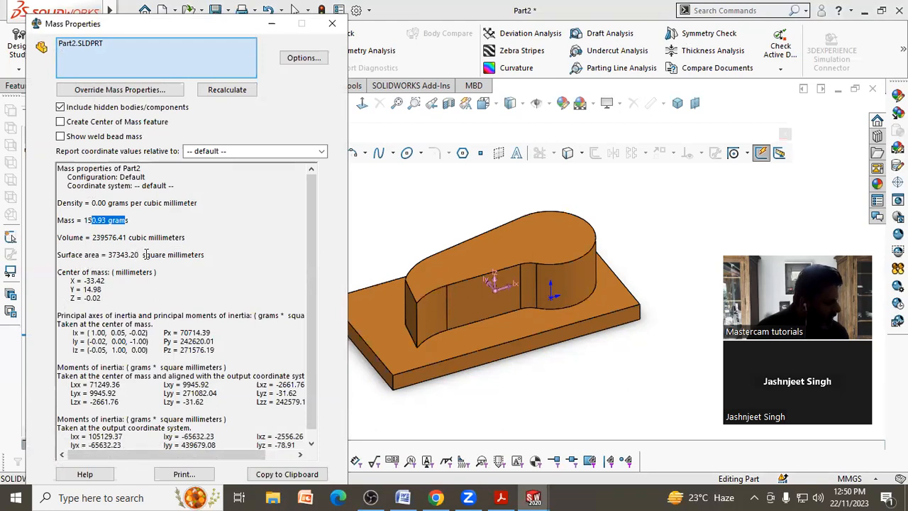
click(332, 23)
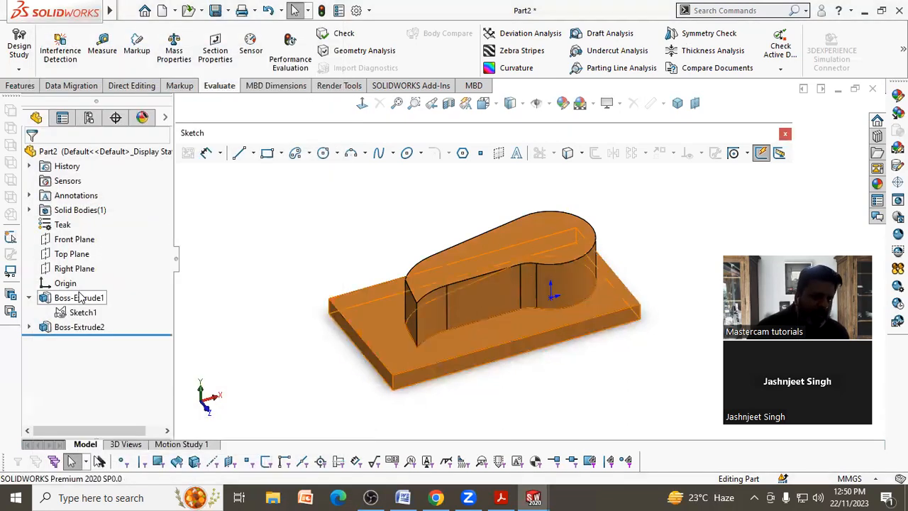
Step: Change the part's material from Teak back to Copper
right_click(78, 210)
click(62, 225)
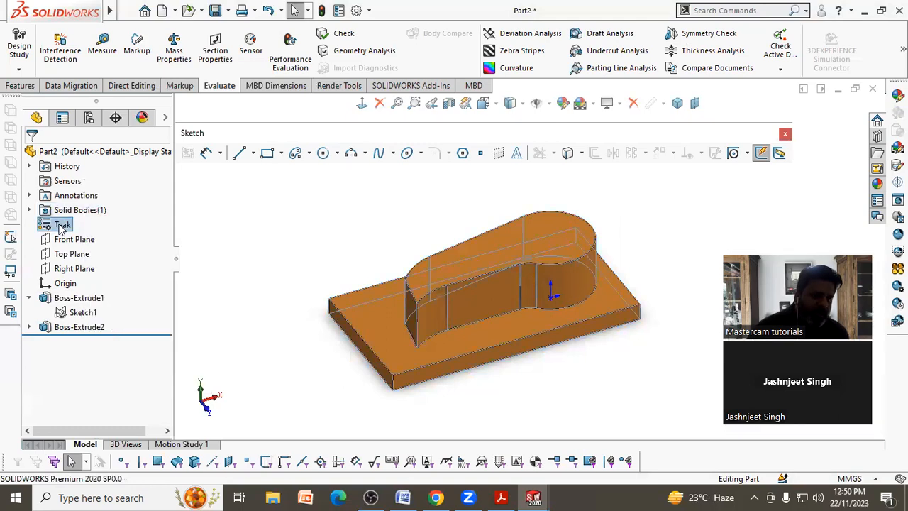
right_click(63, 225)
click(92, 343)
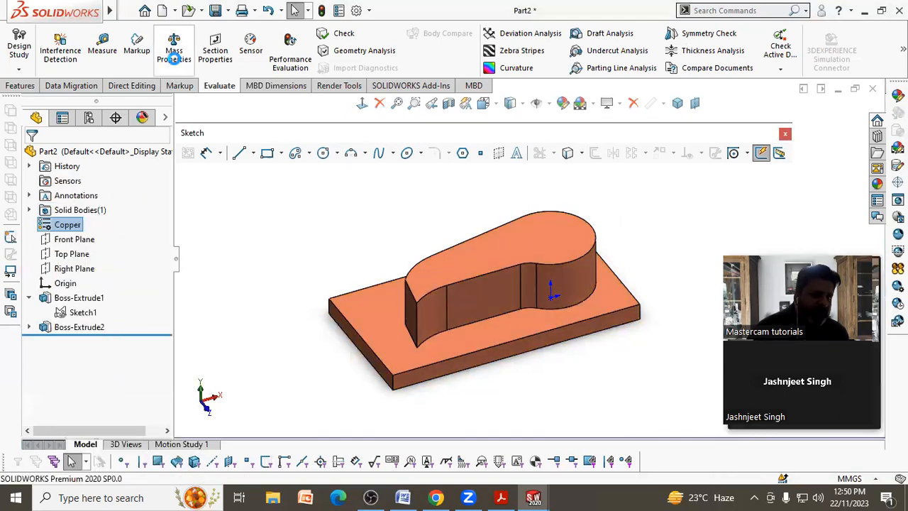
Step: Evaluate the mass properties of the Copper part, check its mass, and close the report
click(174, 55)
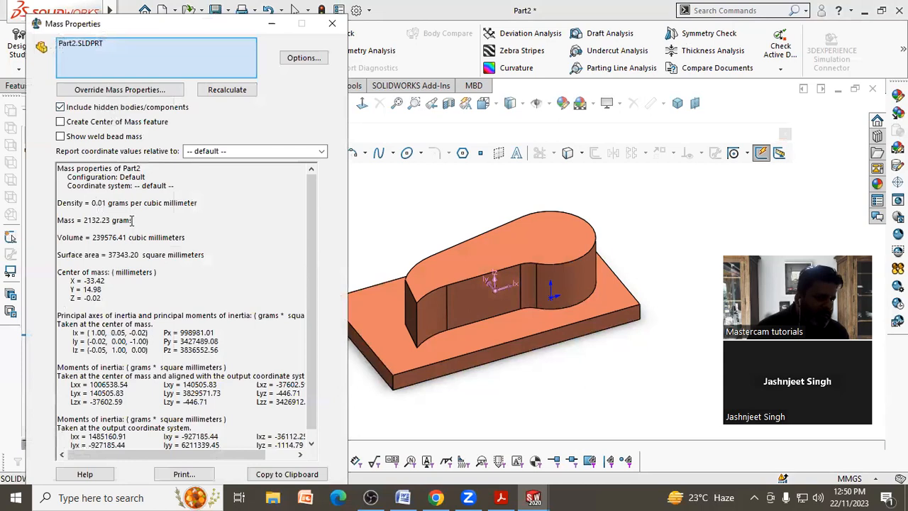
drag(130, 220, 84, 220)
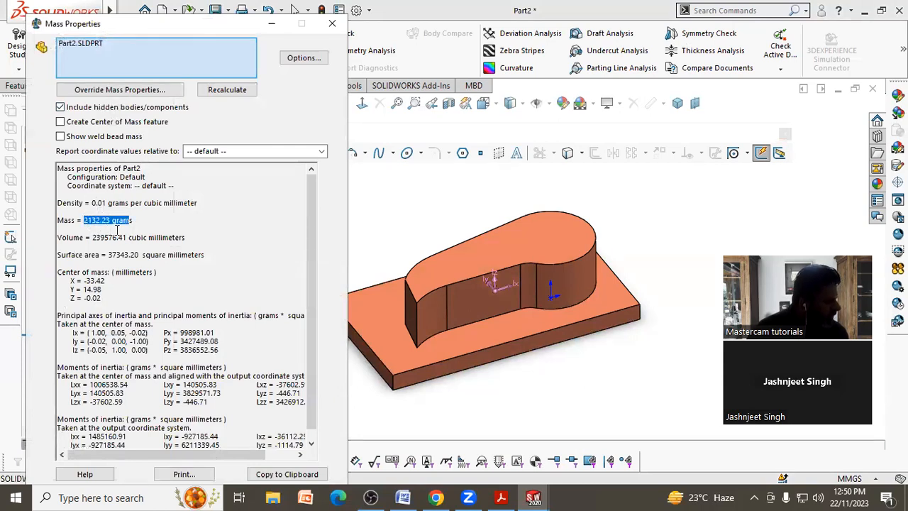
click(327, 28)
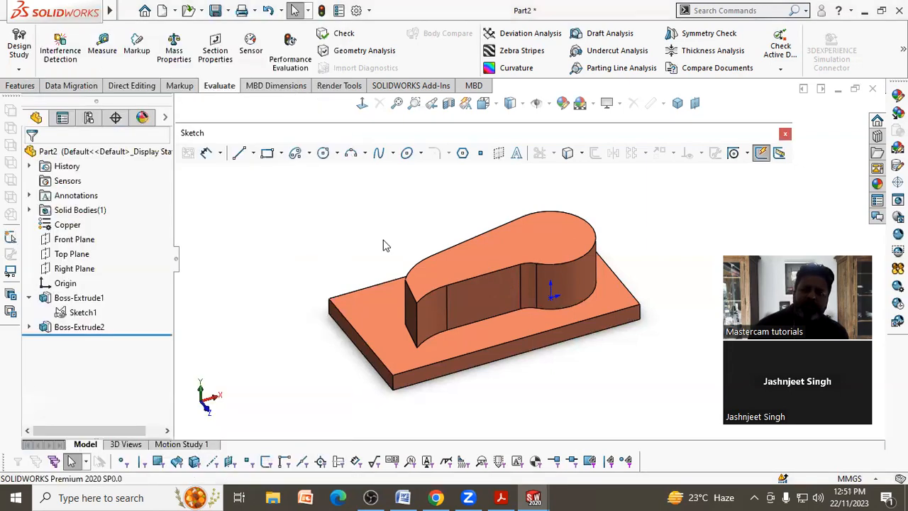
Step: Switch to the PDF, browse the drawings on pages 8 to 14, and return to the page 8 drawing of the modelled part
scroll(458, 256, up, 2)
scroll(461, 256, down, 2)
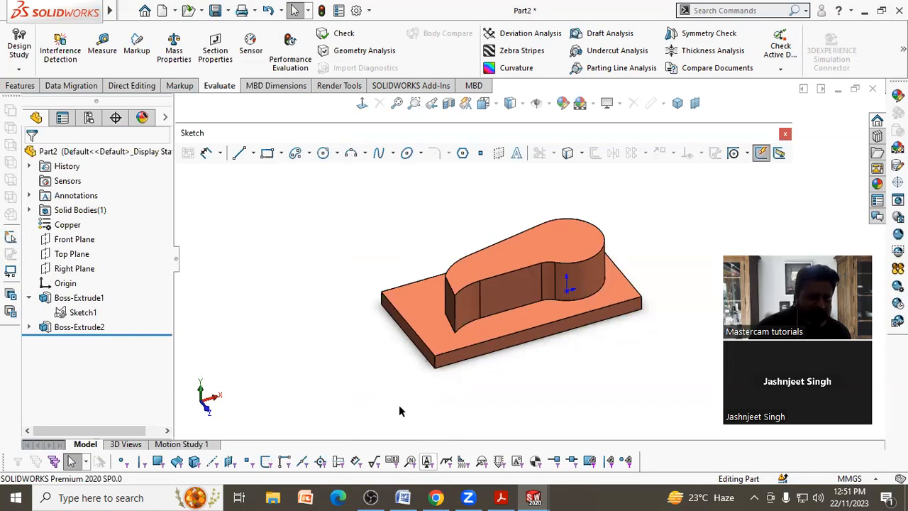
key(alt+Tab)
scroll(312, 334, down, 10)
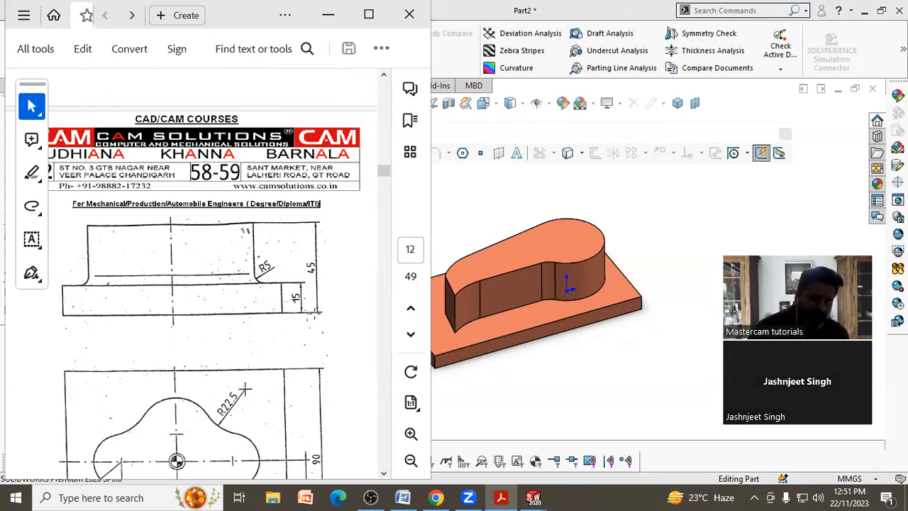
scroll(319, 326, down, 10)
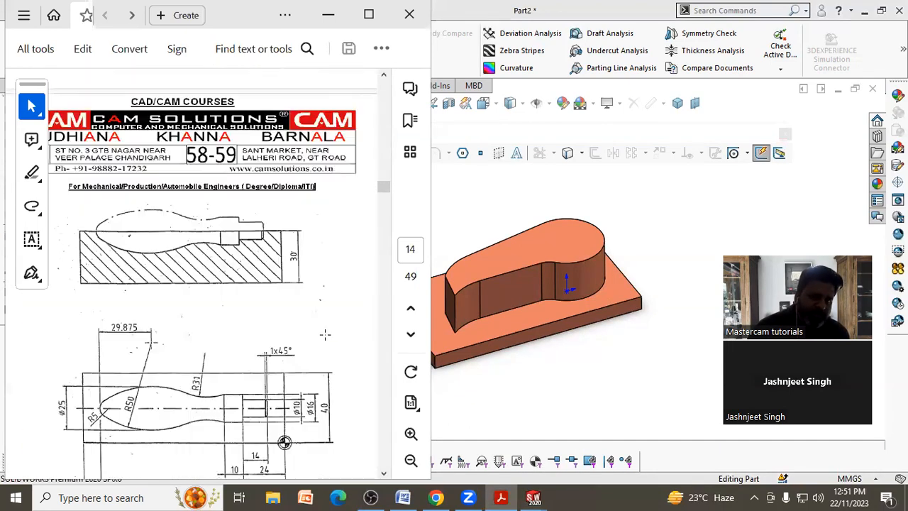
scroll(327, 335, down, 3)
scroll(325, 334, up, 15)
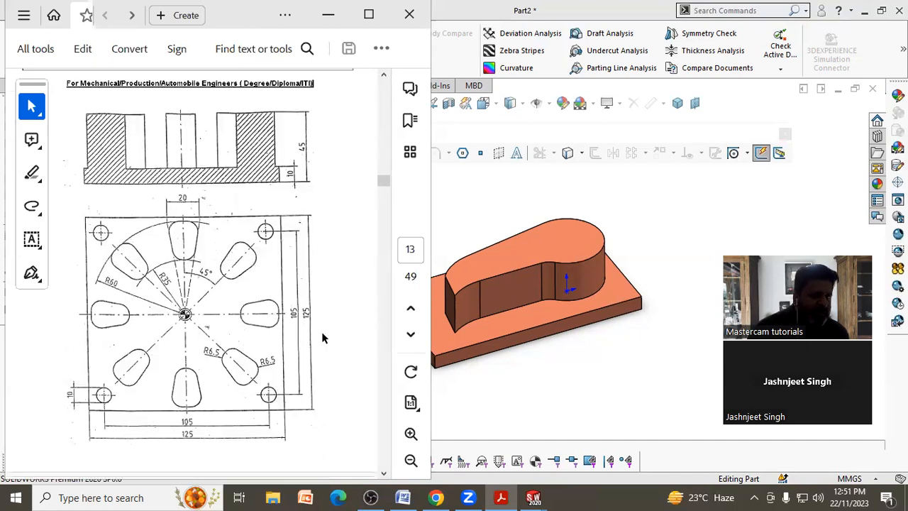
scroll(321, 334, up, 8)
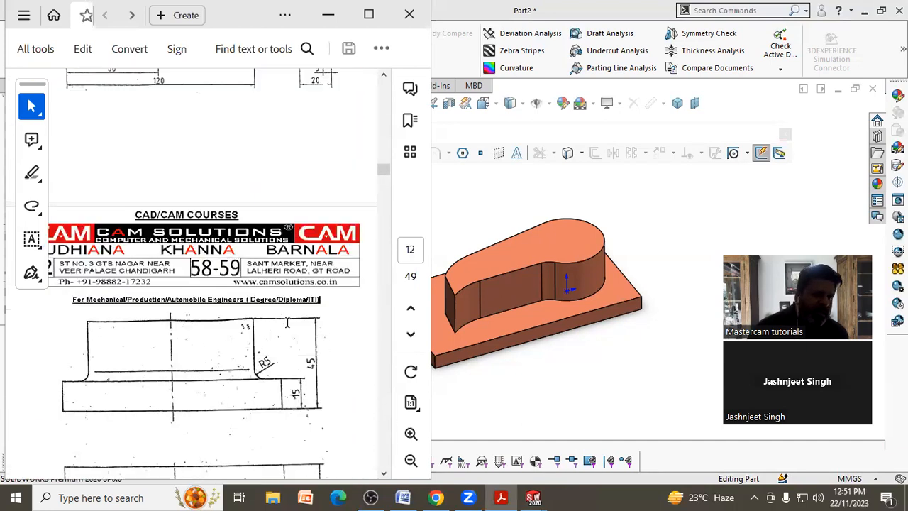
scroll(287, 321, up, 15)
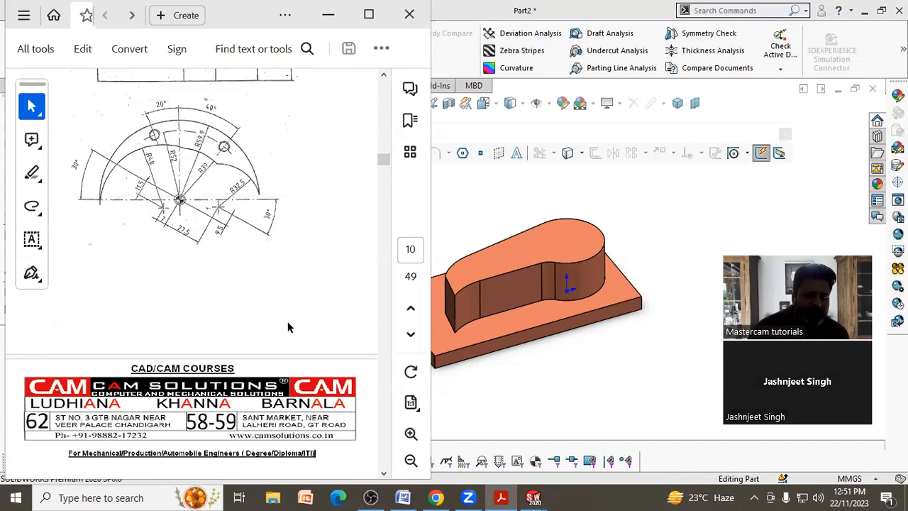
scroll(286, 323, up, 1)
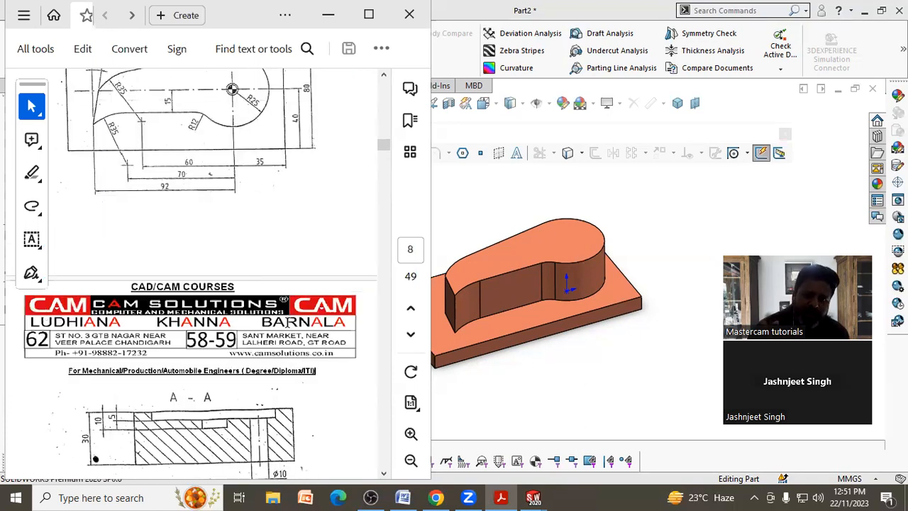
scroll(369, 273, up, 3)
scroll(236, 254, up, 3)
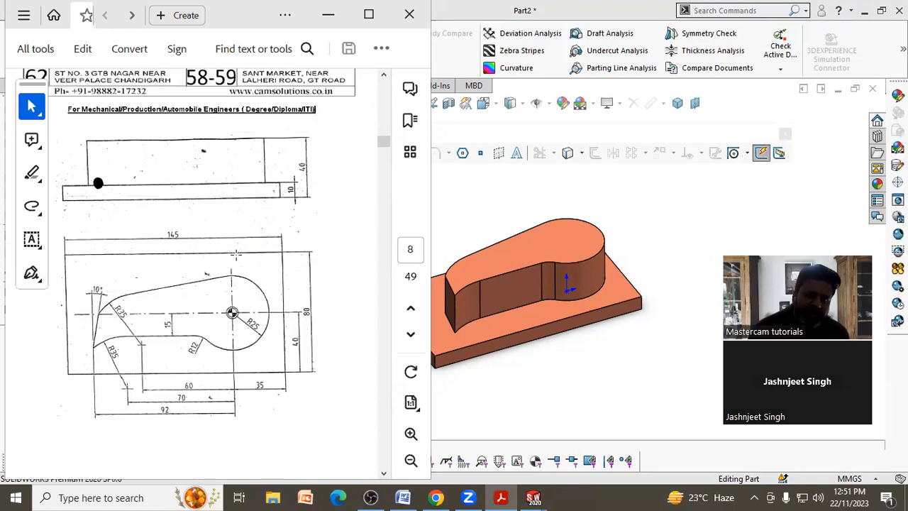
scroll(235, 254, down, 1)
scroll(588, 304, up, 4)
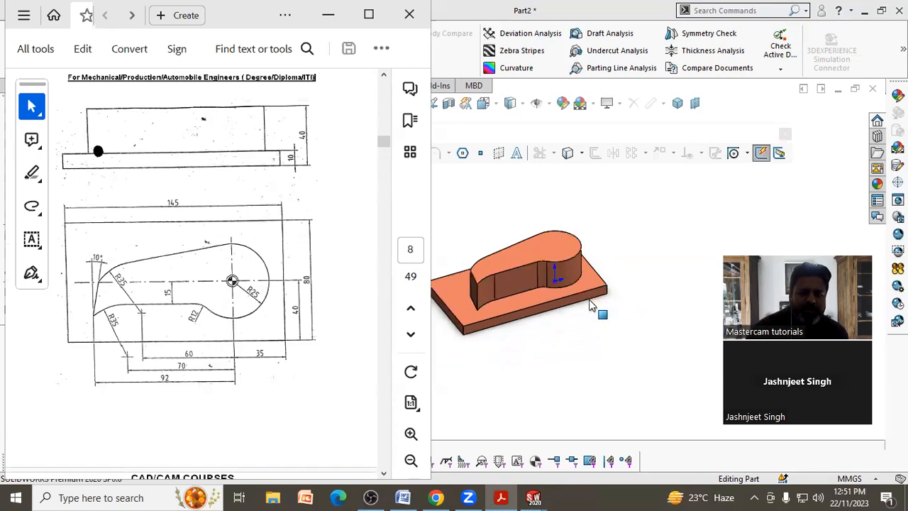
scroll(487, 253, down, 4)
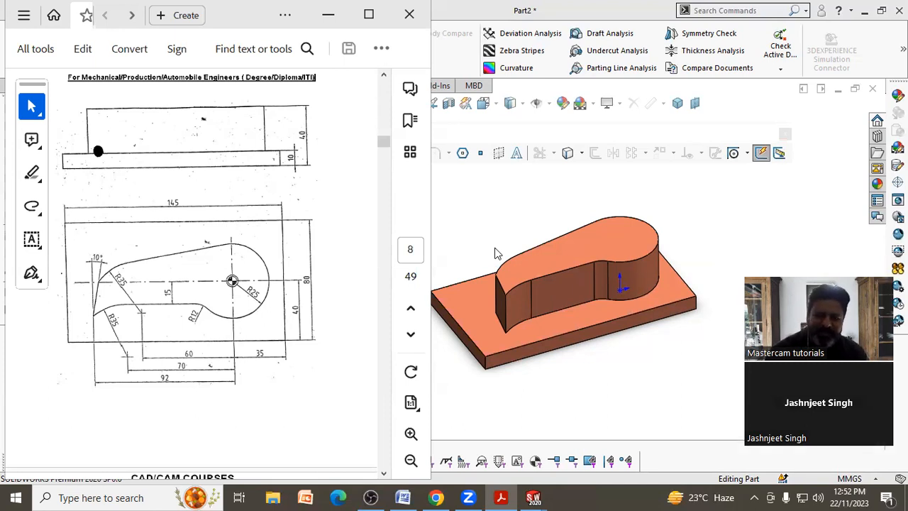
scroll(484, 272, up, 1)
scroll(454, 287, down, 1)
mouse_move(736, 213)
middle_down()
mouse_move(734, 263)
mouse_move(730, 205)
middle_up()
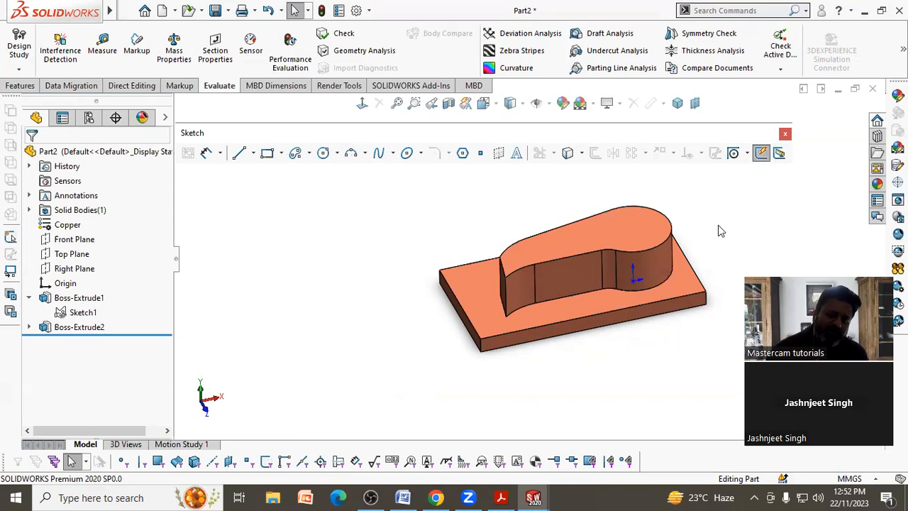
scroll(750, 242, up, 1)
scroll(708, 230, down, 3)
middle_drag(542, 259, 545, 286)
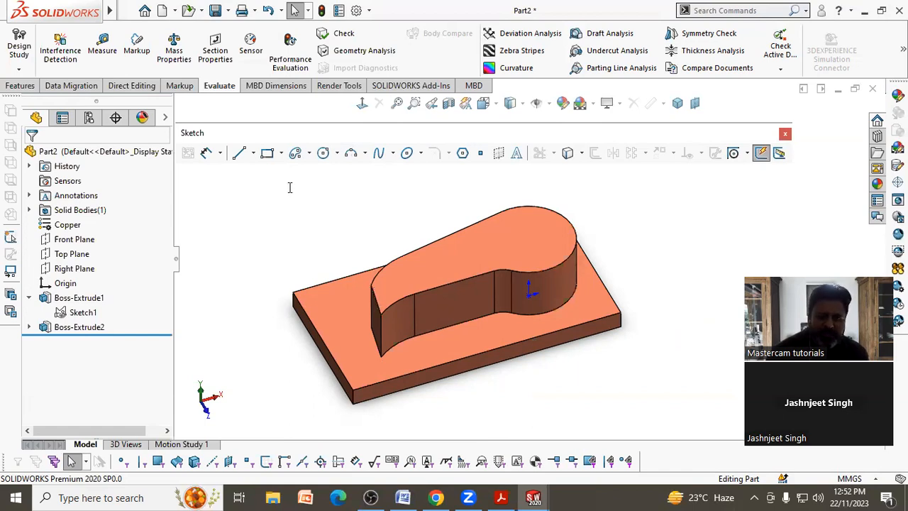
Step: Switch to the Solidworks Schedule document in Word and review Day-1 topics 2 to 10, from starting Solidworks to multiple monitor displays
key(alt+Tab)
drag(374, 202, 271, 206)
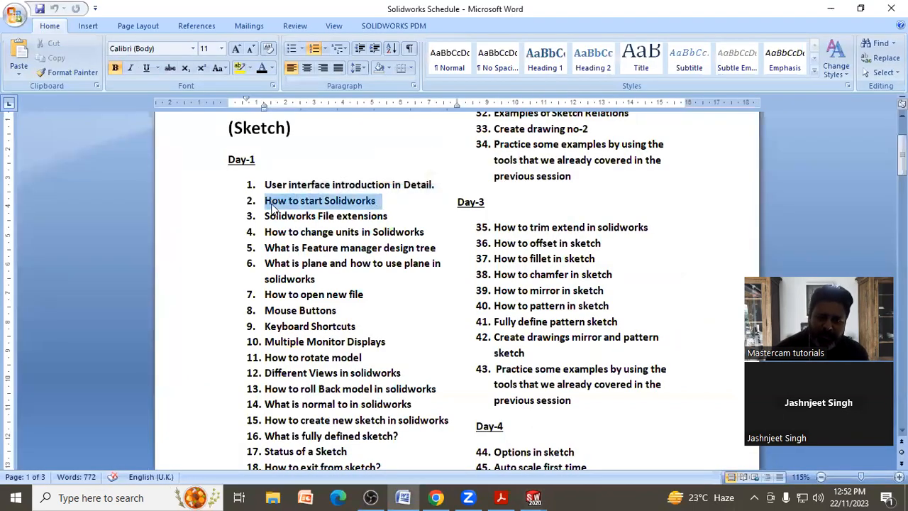
drag(392, 216, 297, 224)
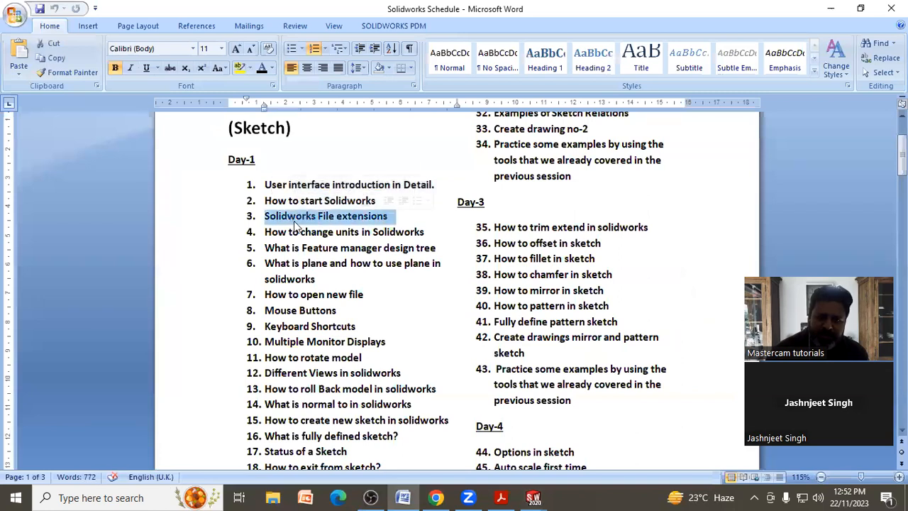
drag(432, 230, 289, 232)
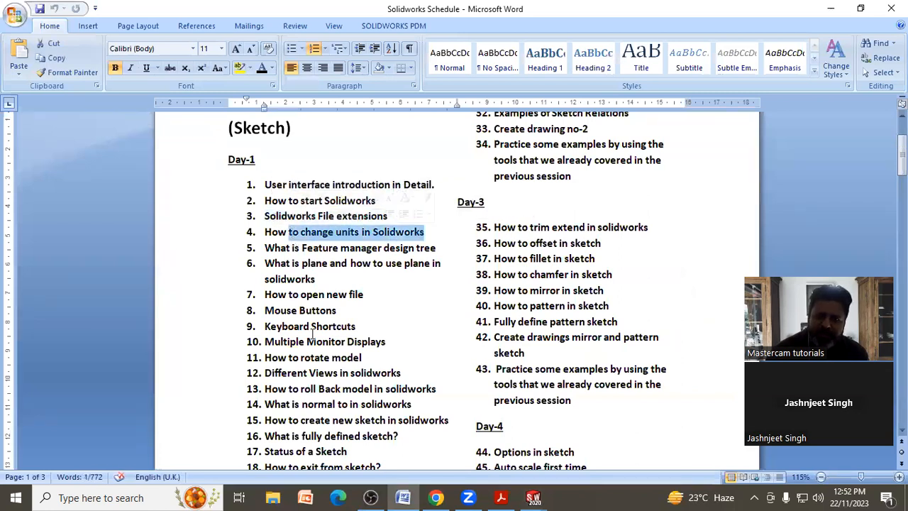
click(359, 290)
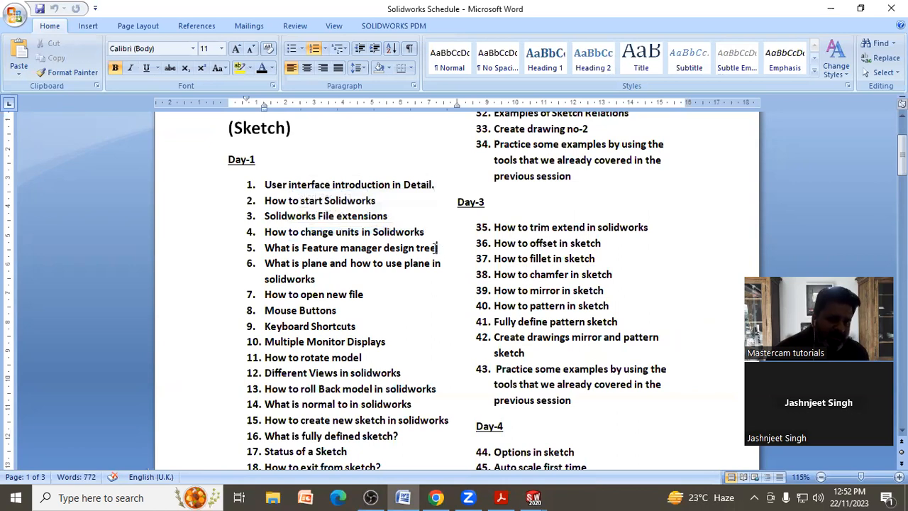
drag(437, 248, 301, 248)
drag(319, 278, 291, 274)
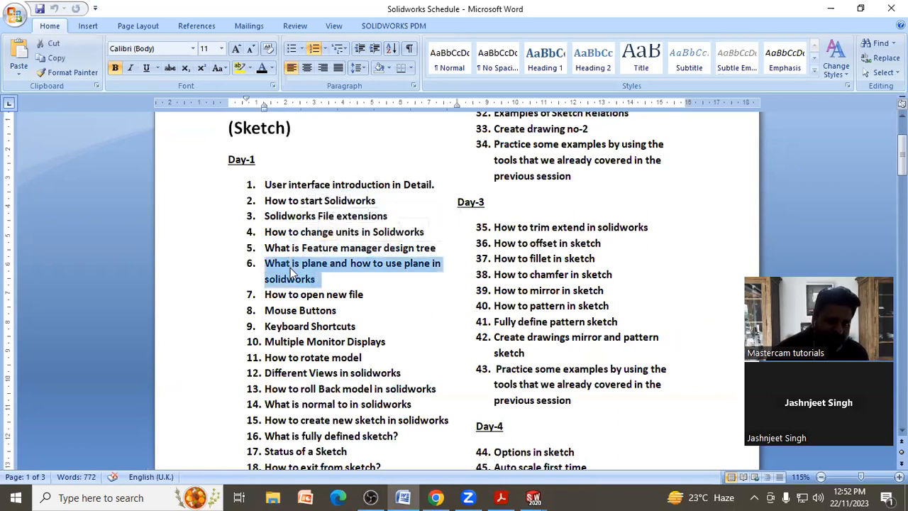
drag(376, 294, 283, 300)
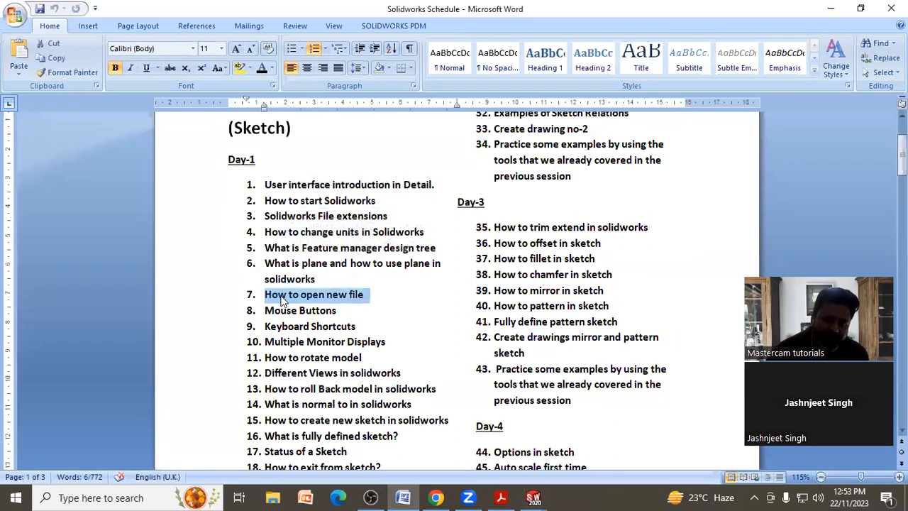
scroll(282, 300, down, 1)
drag(339, 275, 271, 276)
drag(354, 291, 308, 295)
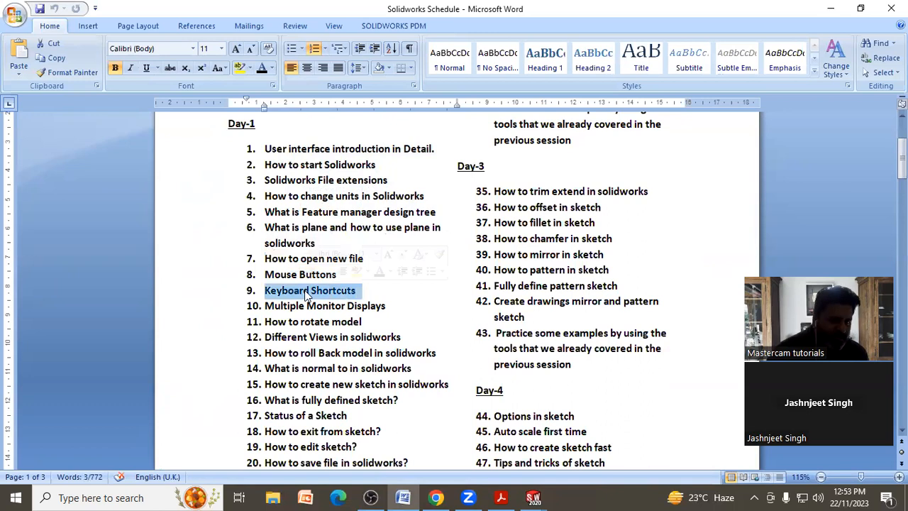
double_click(327, 311)
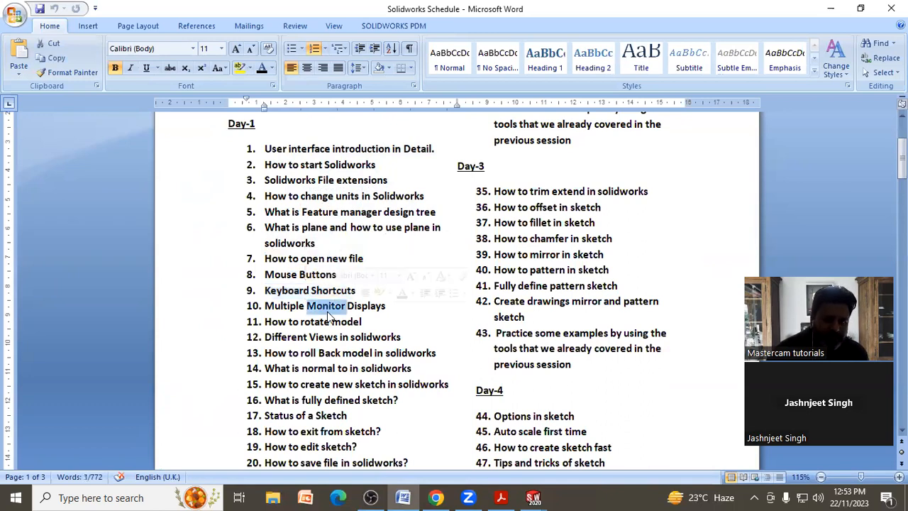
Step: Switch to SOLIDWORKS and show the part in the four-view layout twice, returning to a single view each time
click(531, 497)
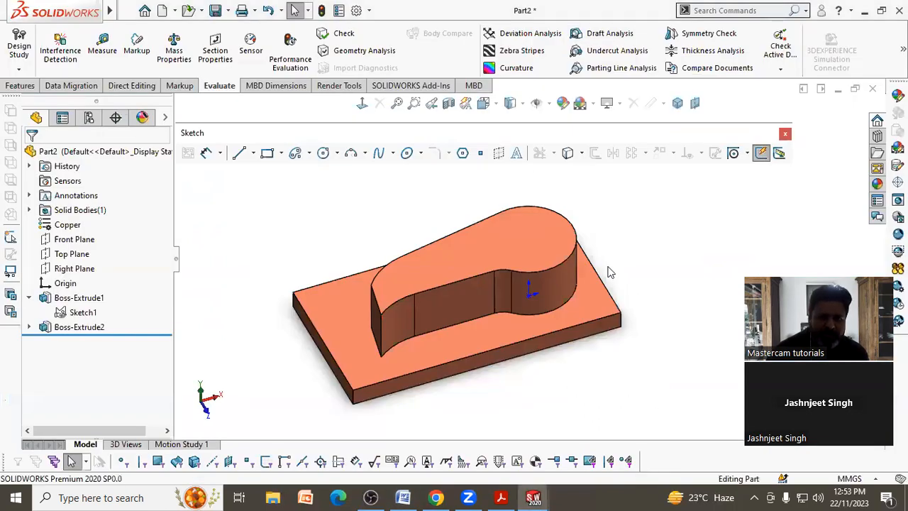
click(485, 103)
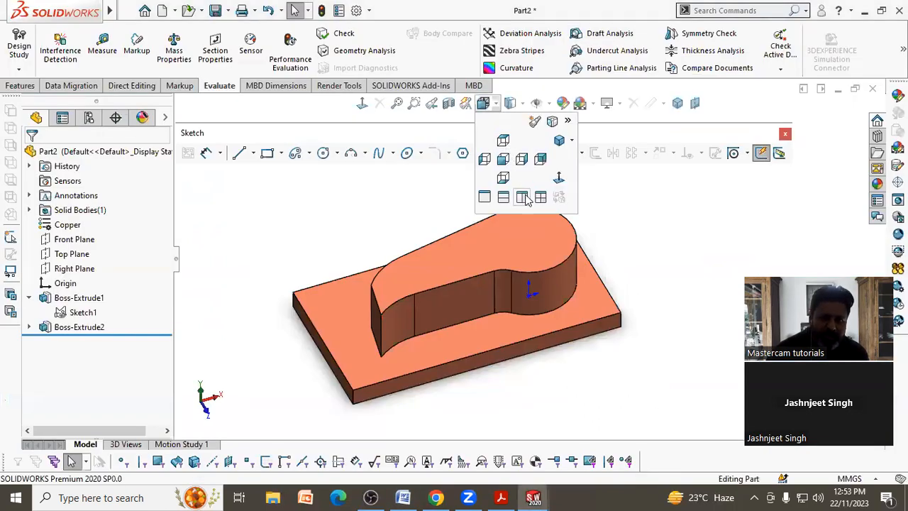
click(540, 198)
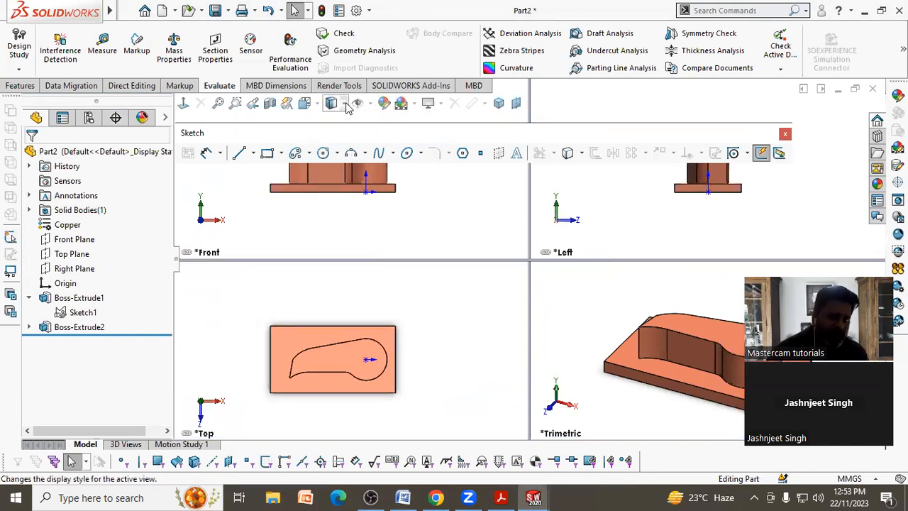
click(305, 104)
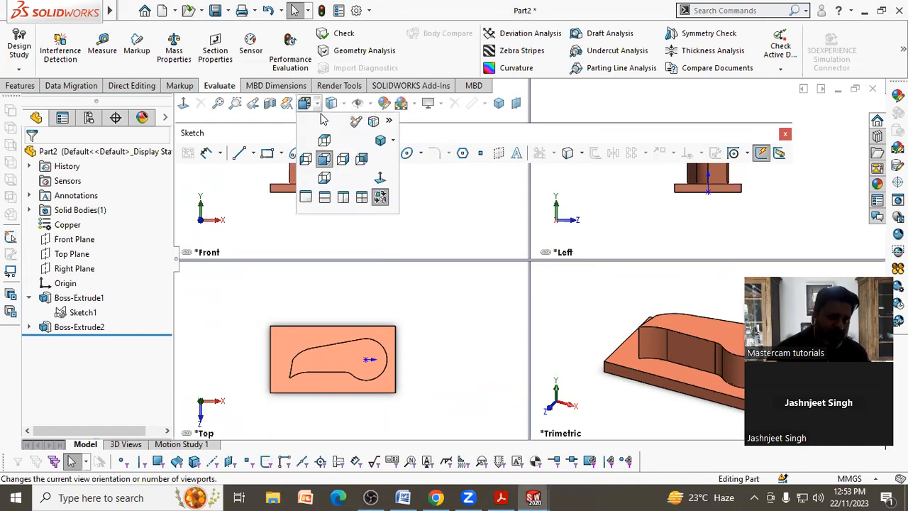
click(307, 197)
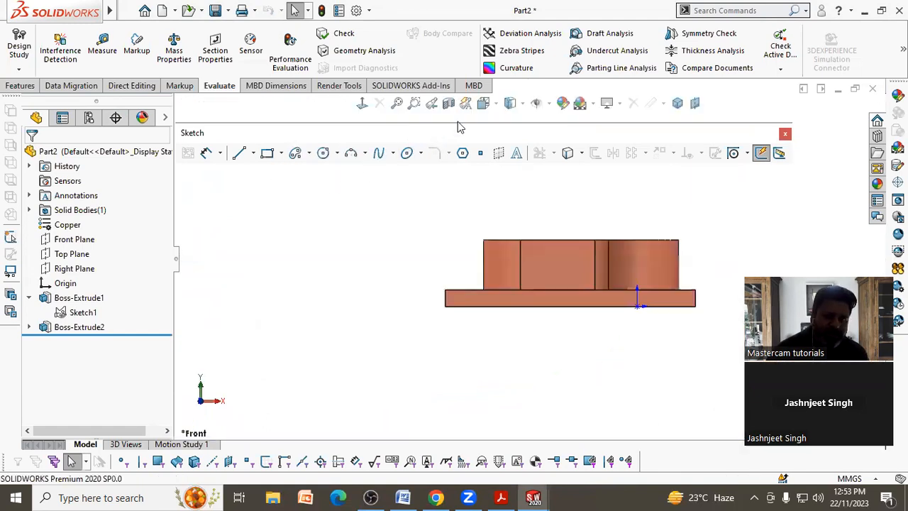
click(484, 103)
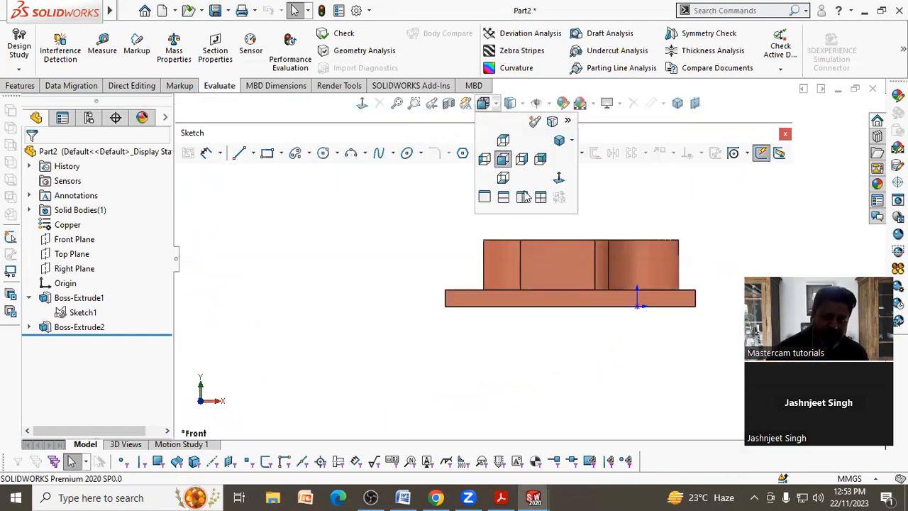
click(540, 198)
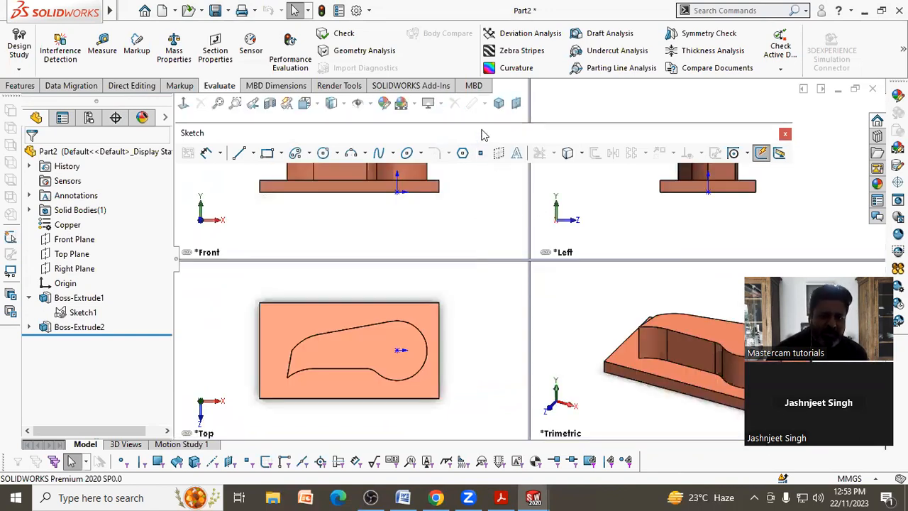
click(330, 104)
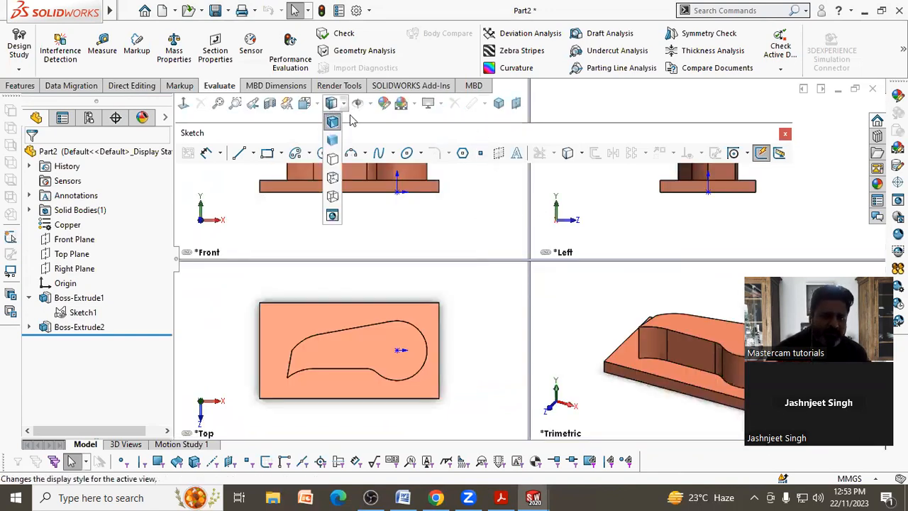
click(305, 103)
click(312, 195)
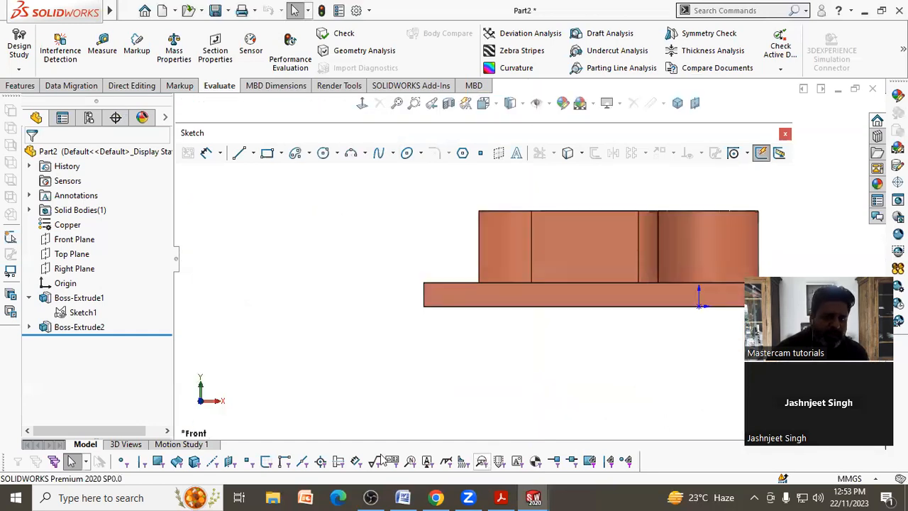
Step: Return to the Word schedule and review Day-1 topics 11 to 13 on rotating, different views and rolling back the model
key(alt+Tab)
click(381, 258)
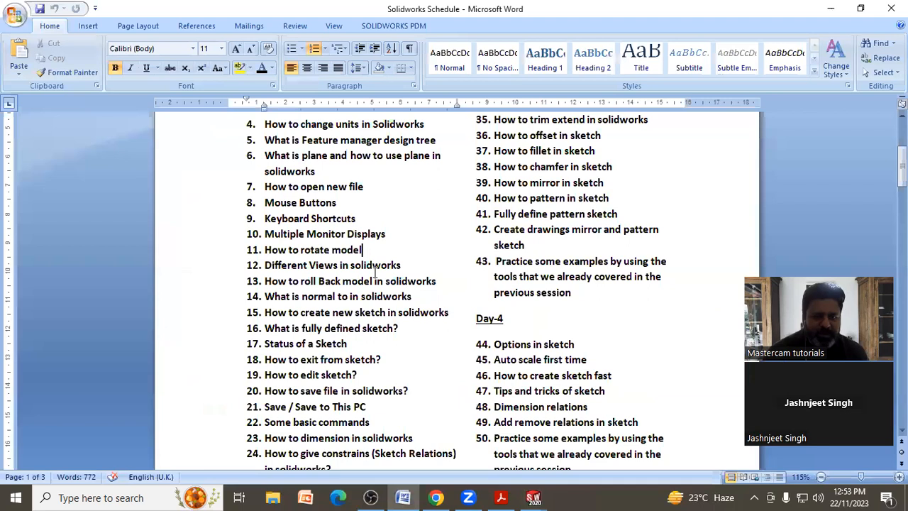
double_click(360, 282)
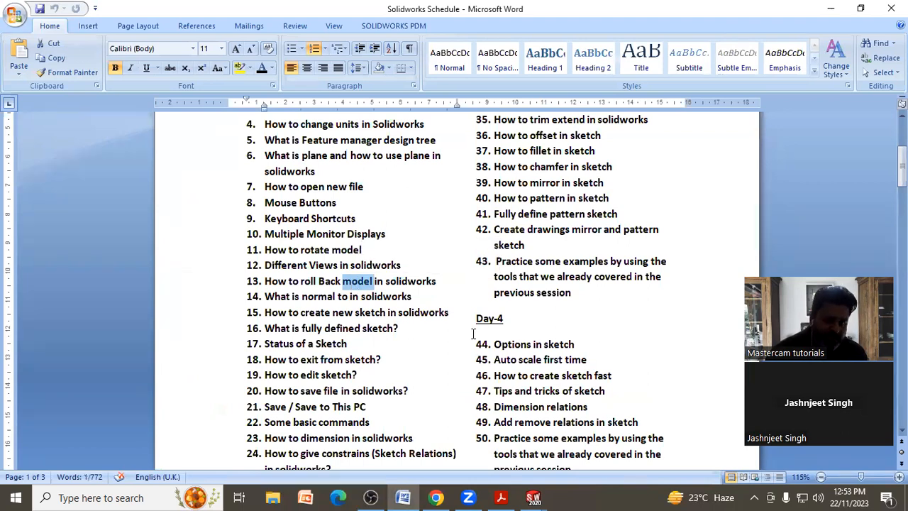
Step: Switch to SOLIDWORKS, roll the part back to before Sketch1, and roll it forward again past Boss-Extrude2
click(533, 498)
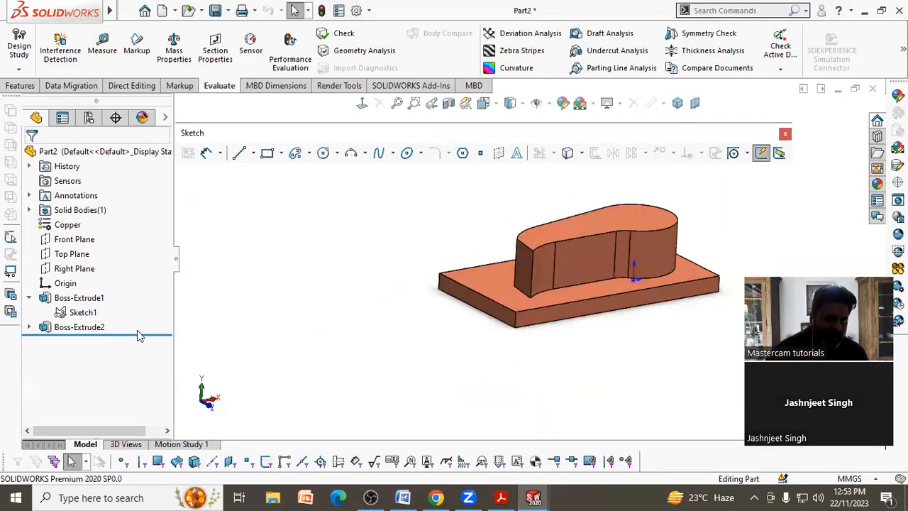
drag(137, 334, 130, 308)
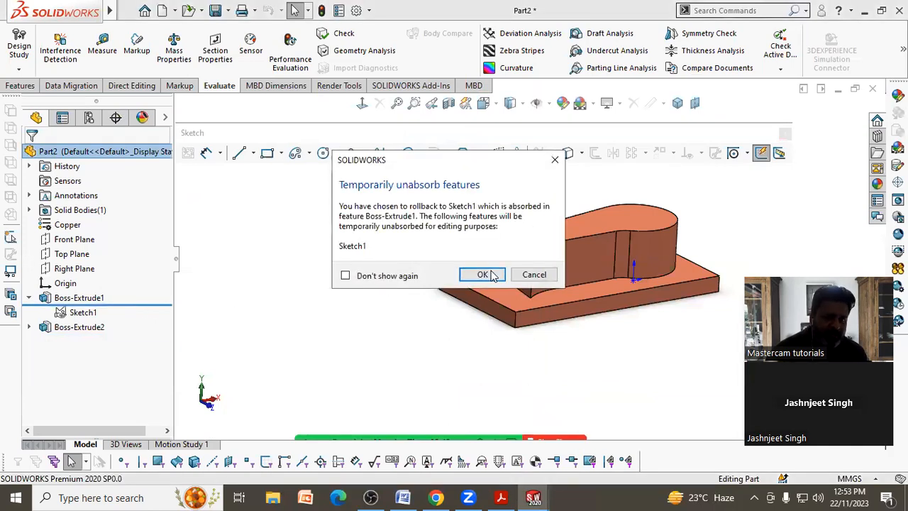
click(478, 274)
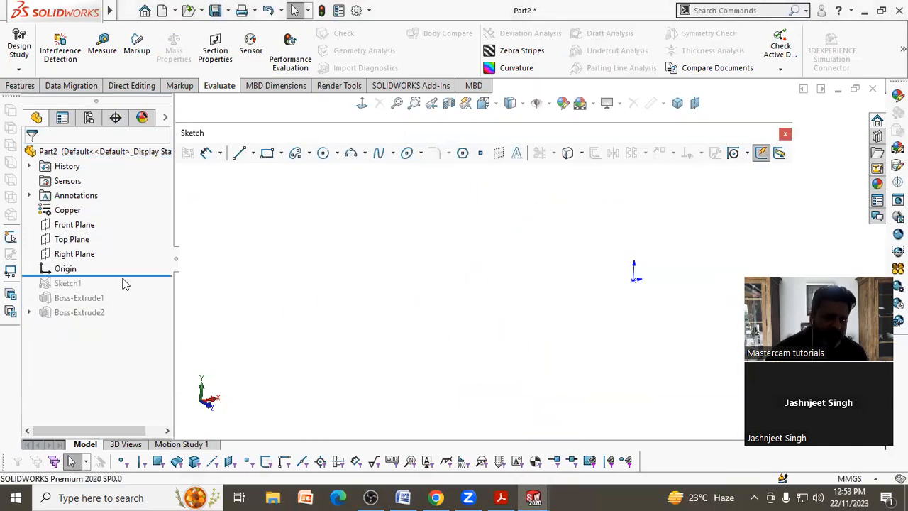
drag(128, 274, 132, 332)
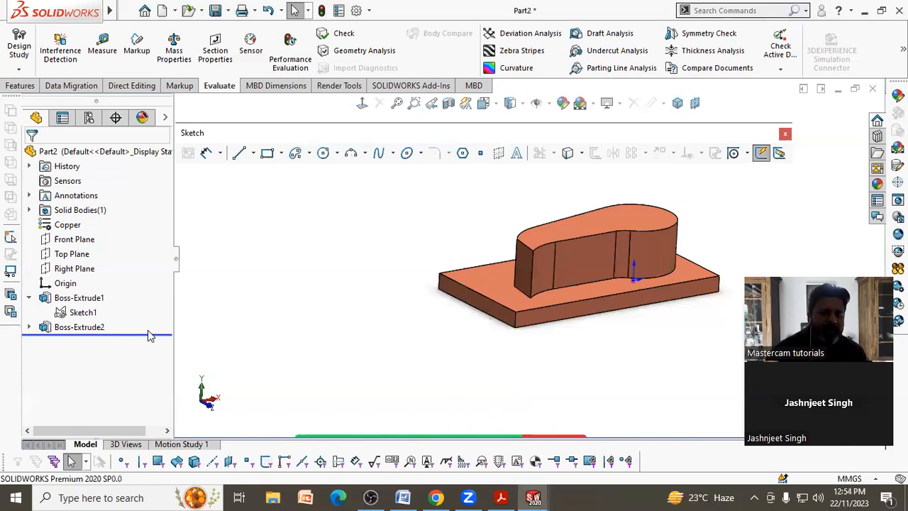
middle_drag(323, 289, 334, 313)
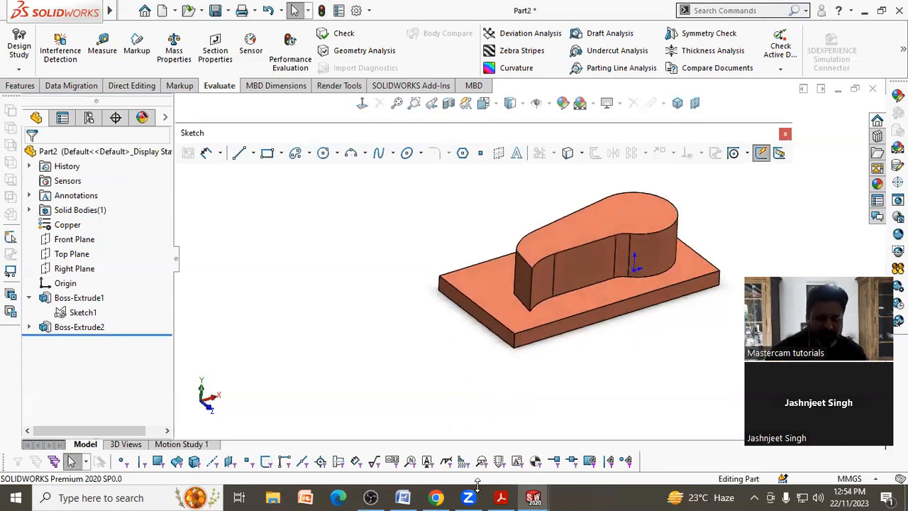
Step: Switch to the Word schedule and review Day-1 topics 14 to 20, from normal to through saving a file
click(403, 497)
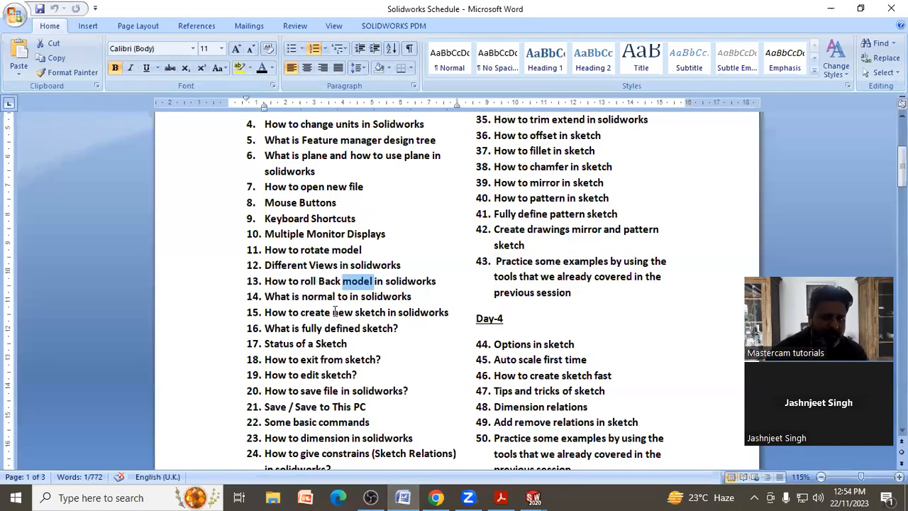
double_click(317, 297)
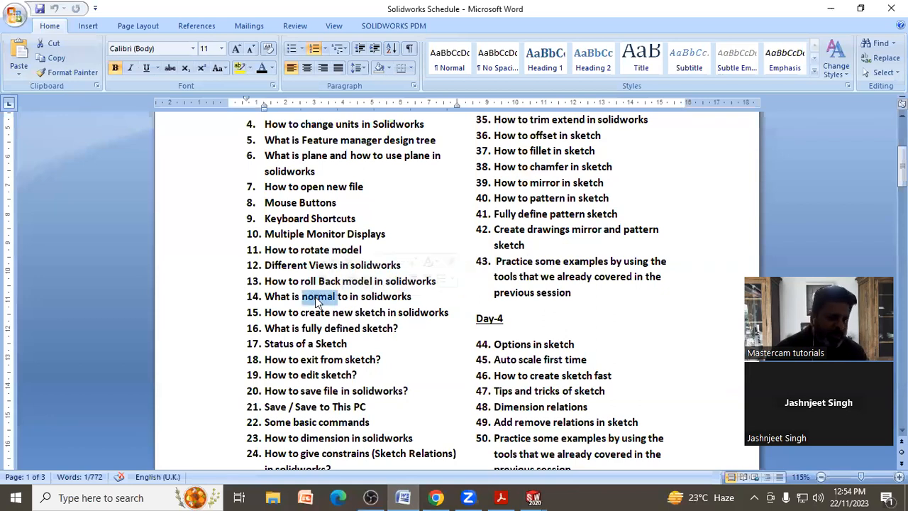
double_click(325, 313)
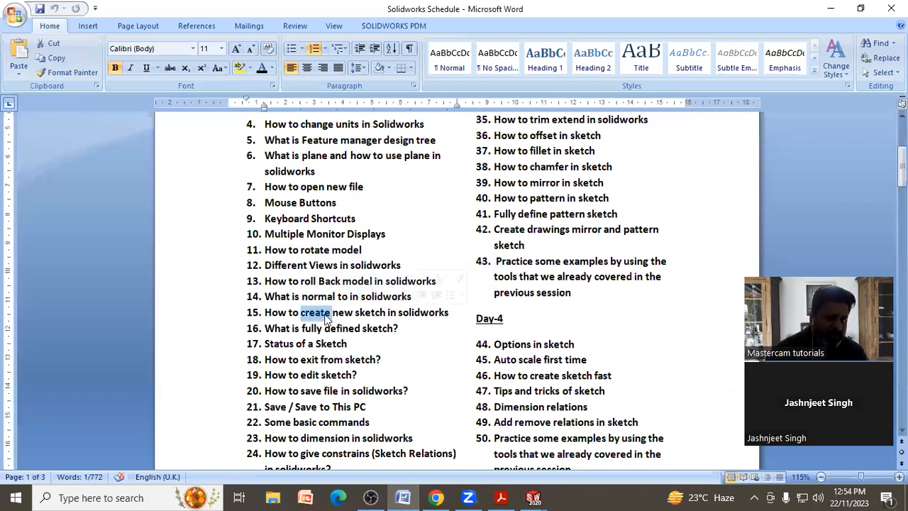
double_click(390, 332)
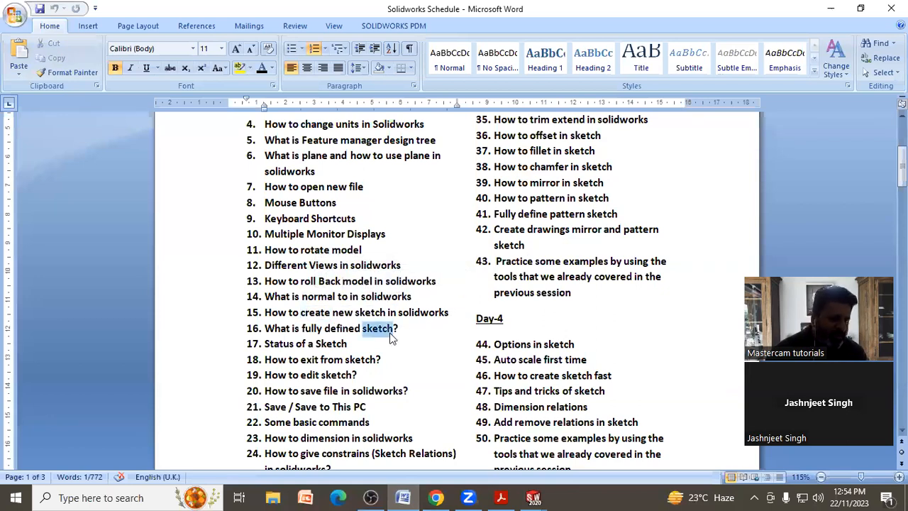
double_click(360, 360)
double_click(337, 376)
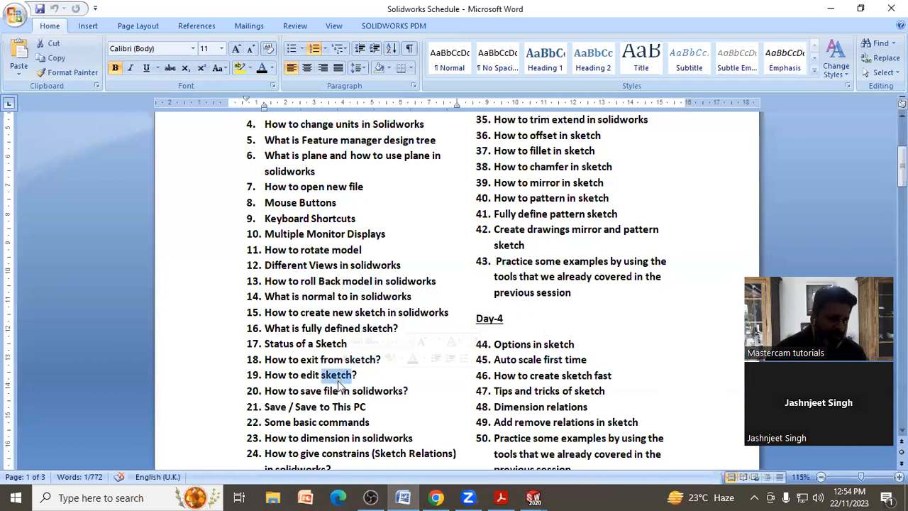
double_click(338, 392)
Step: Review the remaining Day-1 topics on dimensions, sketch relations and drawing No-1, and skim the Day-1 list once more
scroll(339, 396, down, 1)
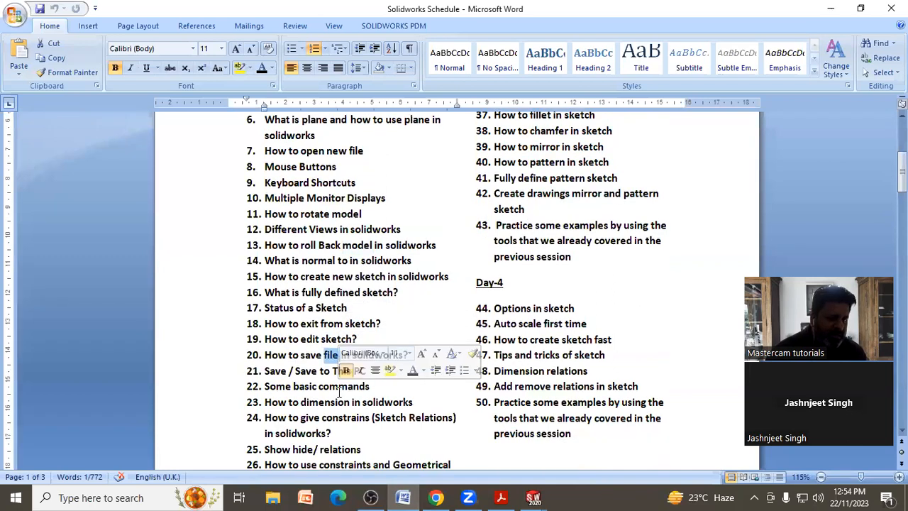
scroll(303, 402, down, 1)
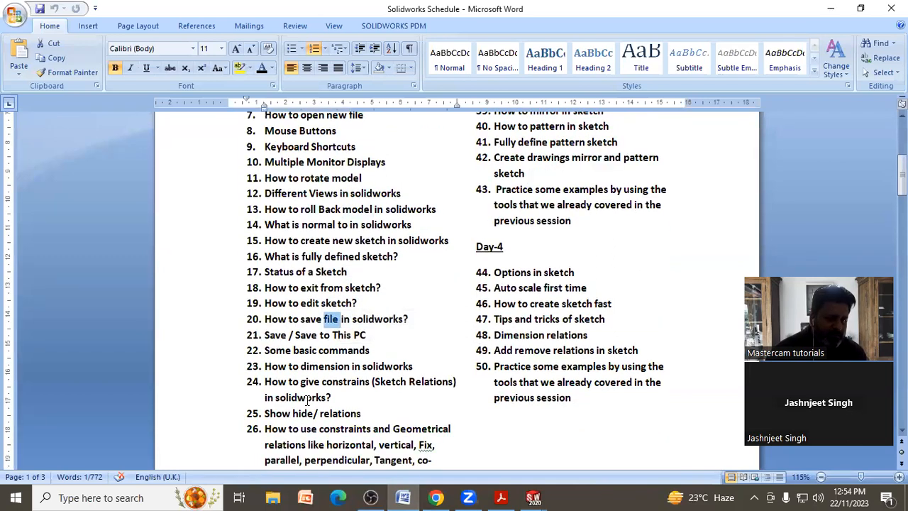
double_click(317, 369)
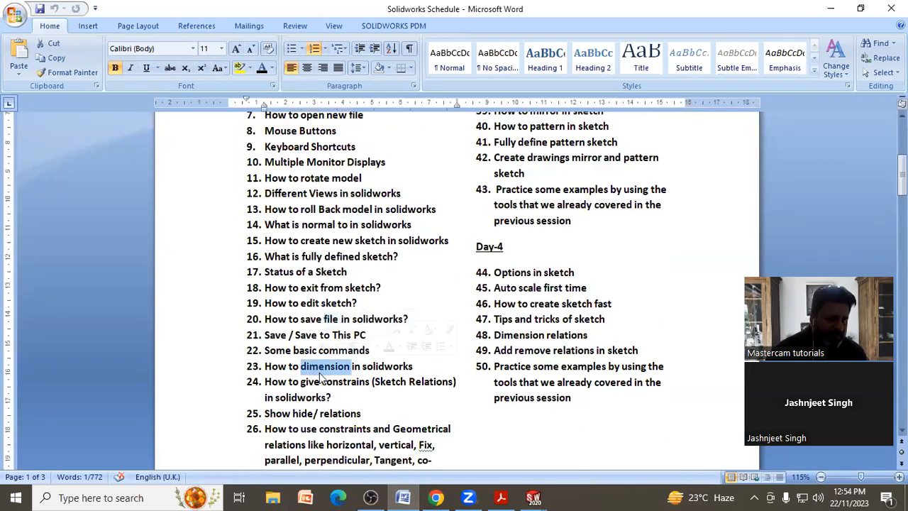
double_click(325, 384)
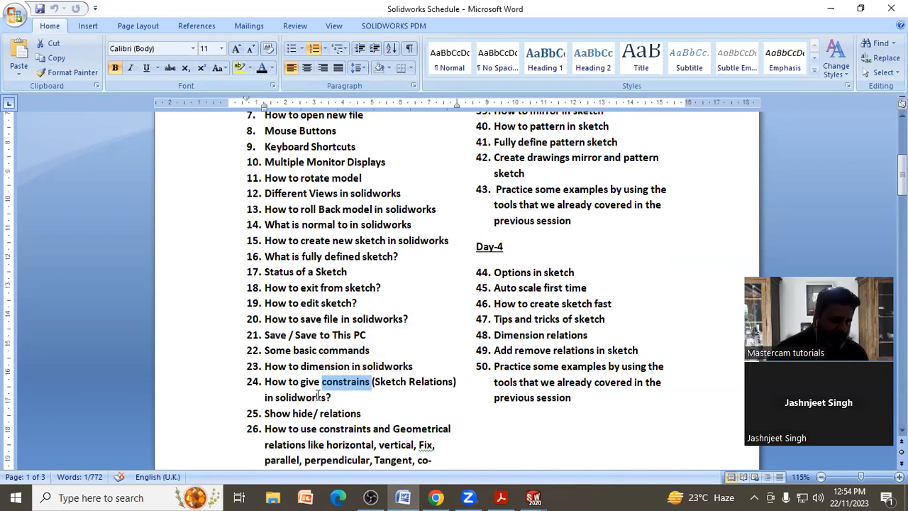
click(319, 397)
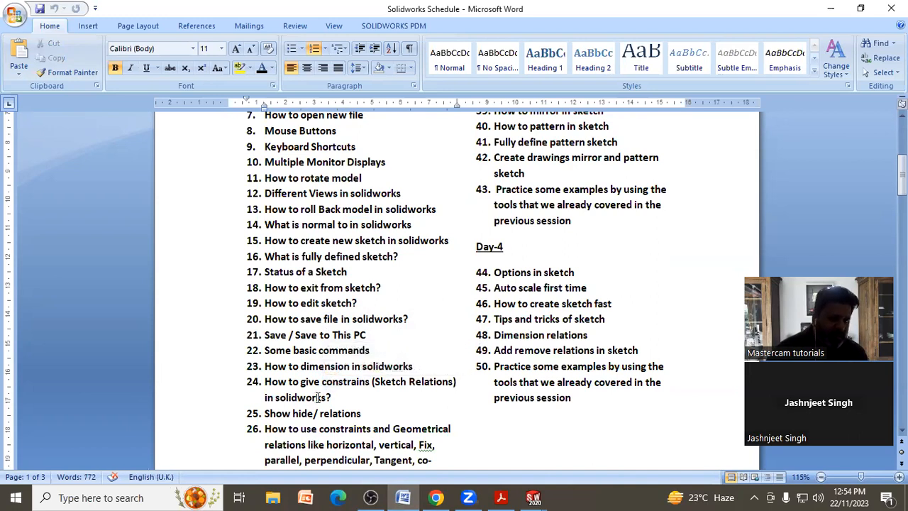
scroll(318, 397, down, 2)
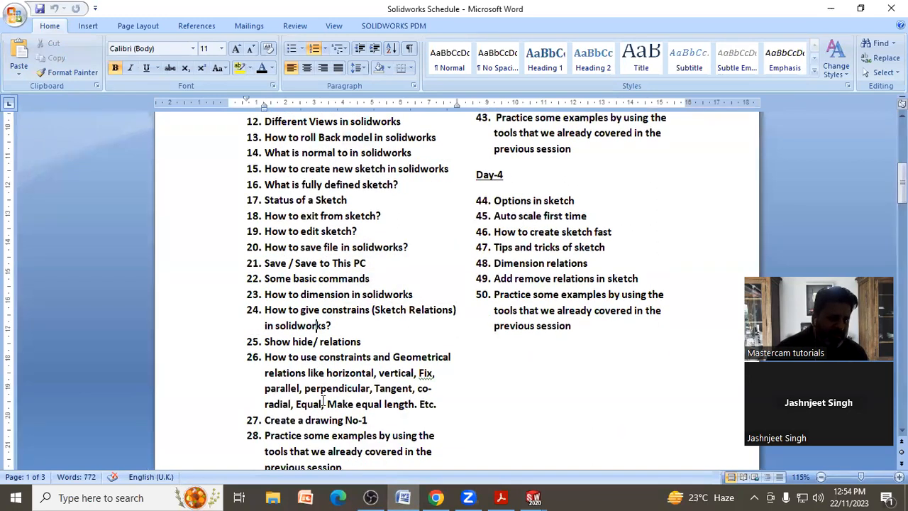
scroll(324, 401, down, 1)
double_click(325, 384)
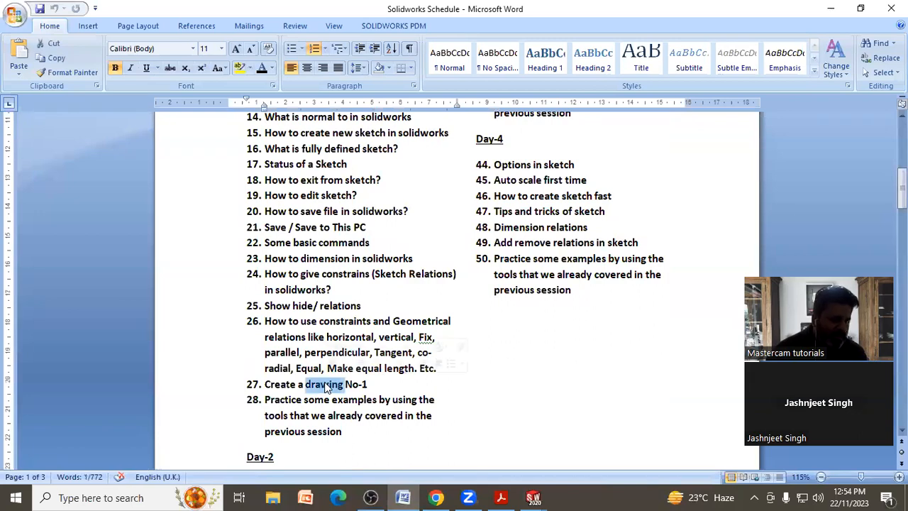
scroll(325, 386, up, 10)
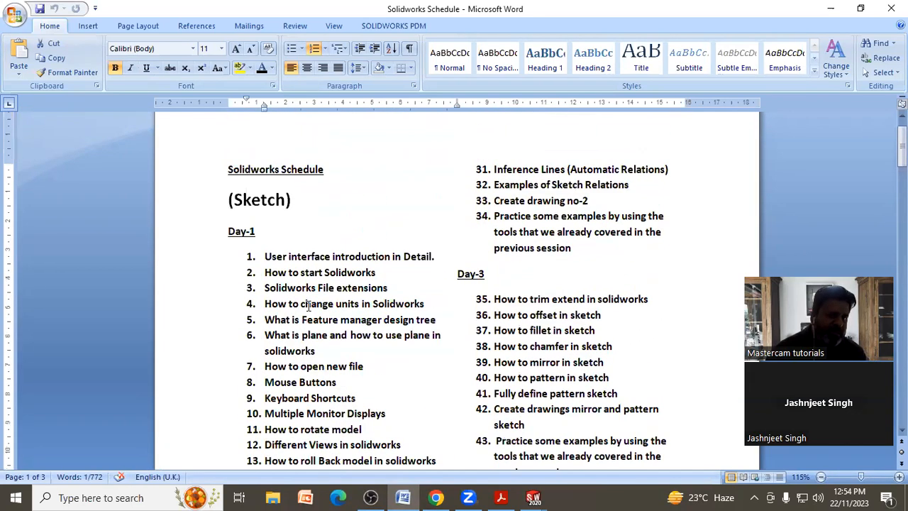
scroll(341, 373, down, 6)
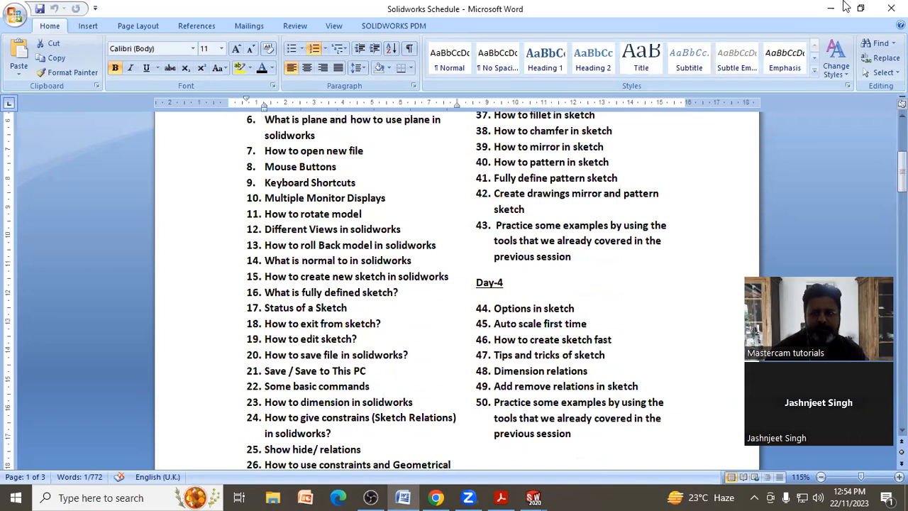
Step: Minimize the schedule document and view the finished Copper part up close in SOLIDWORKS
click(831, 8)
scroll(404, 289, up, 2)
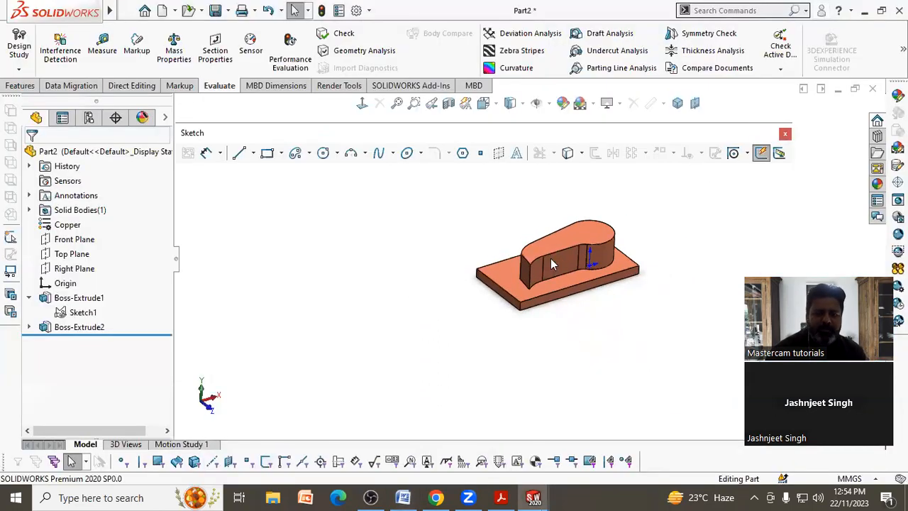
scroll(614, 234, down, 3)
scroll(557, 349, down, 2)
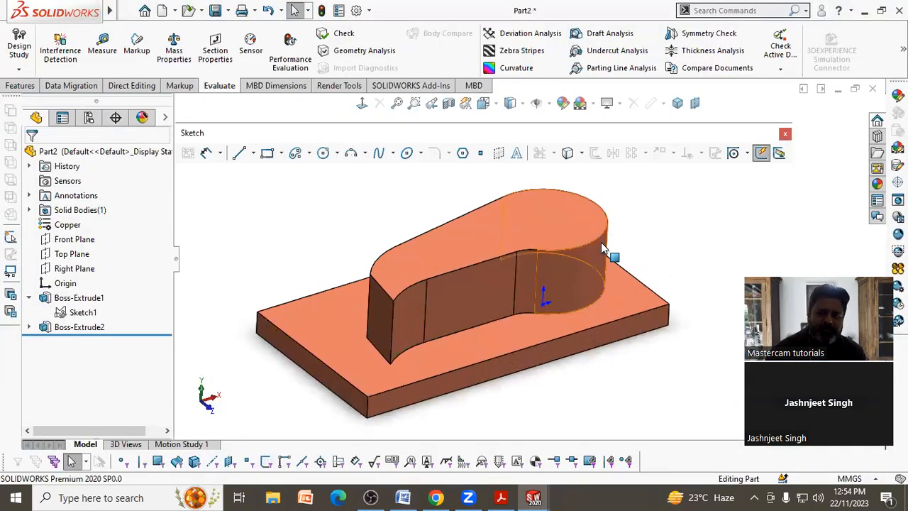